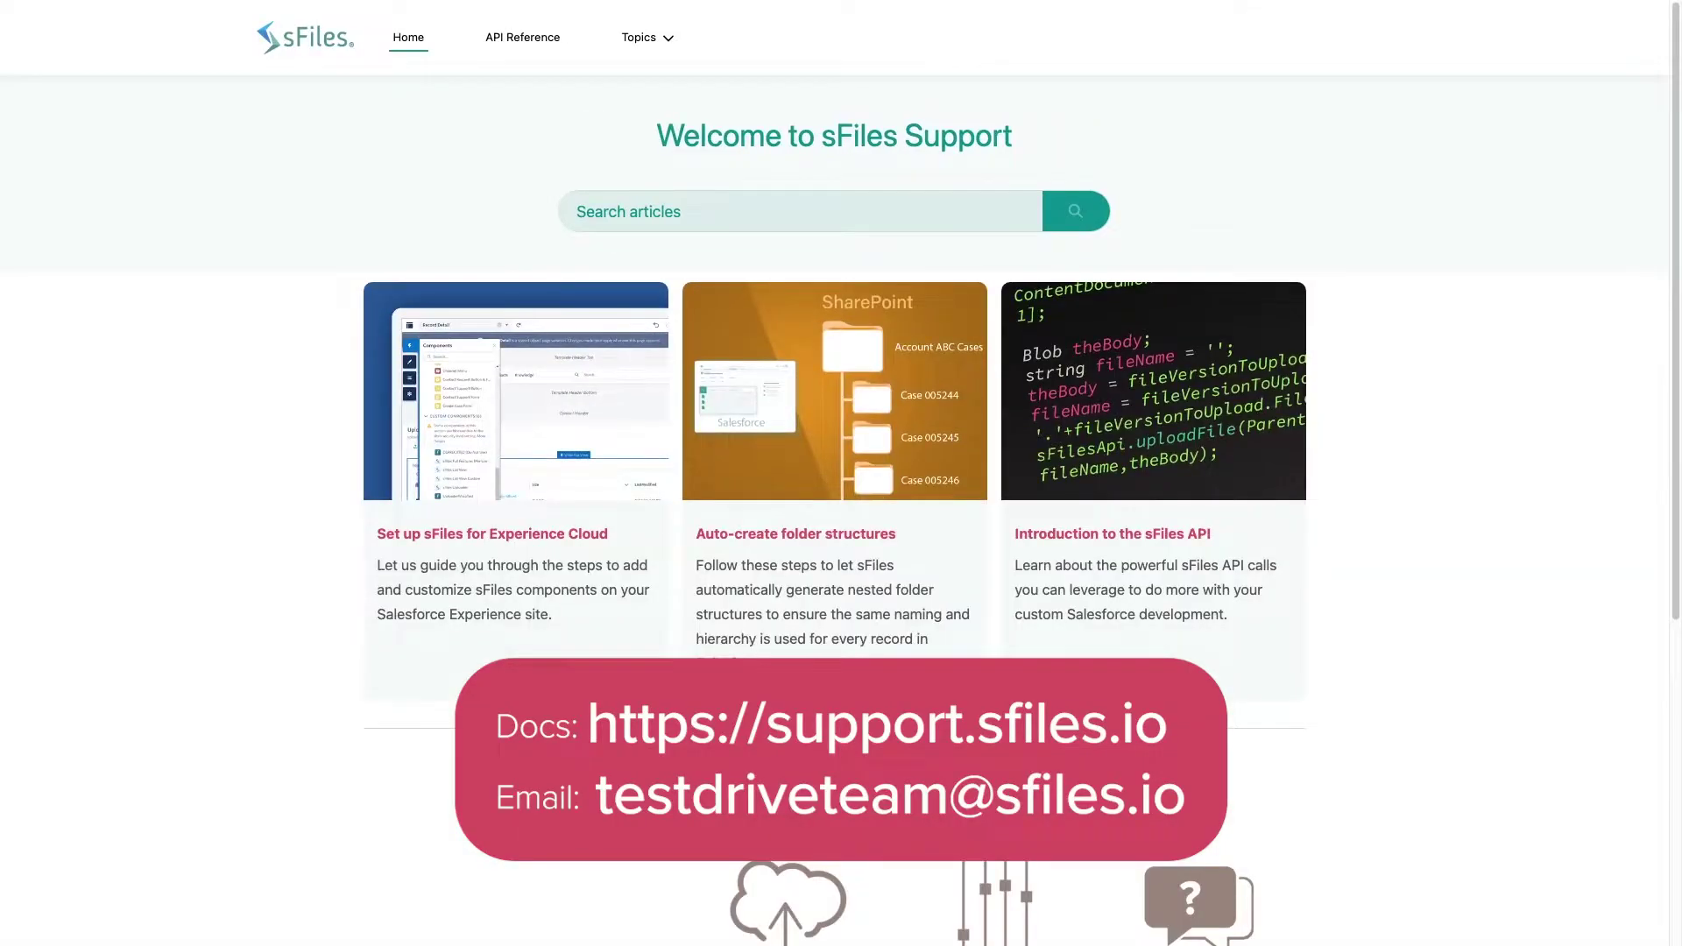
Open the 'Brand new sFiles setup' support article and scroll down to its install steps
scroll(1020, 474, down, 5)
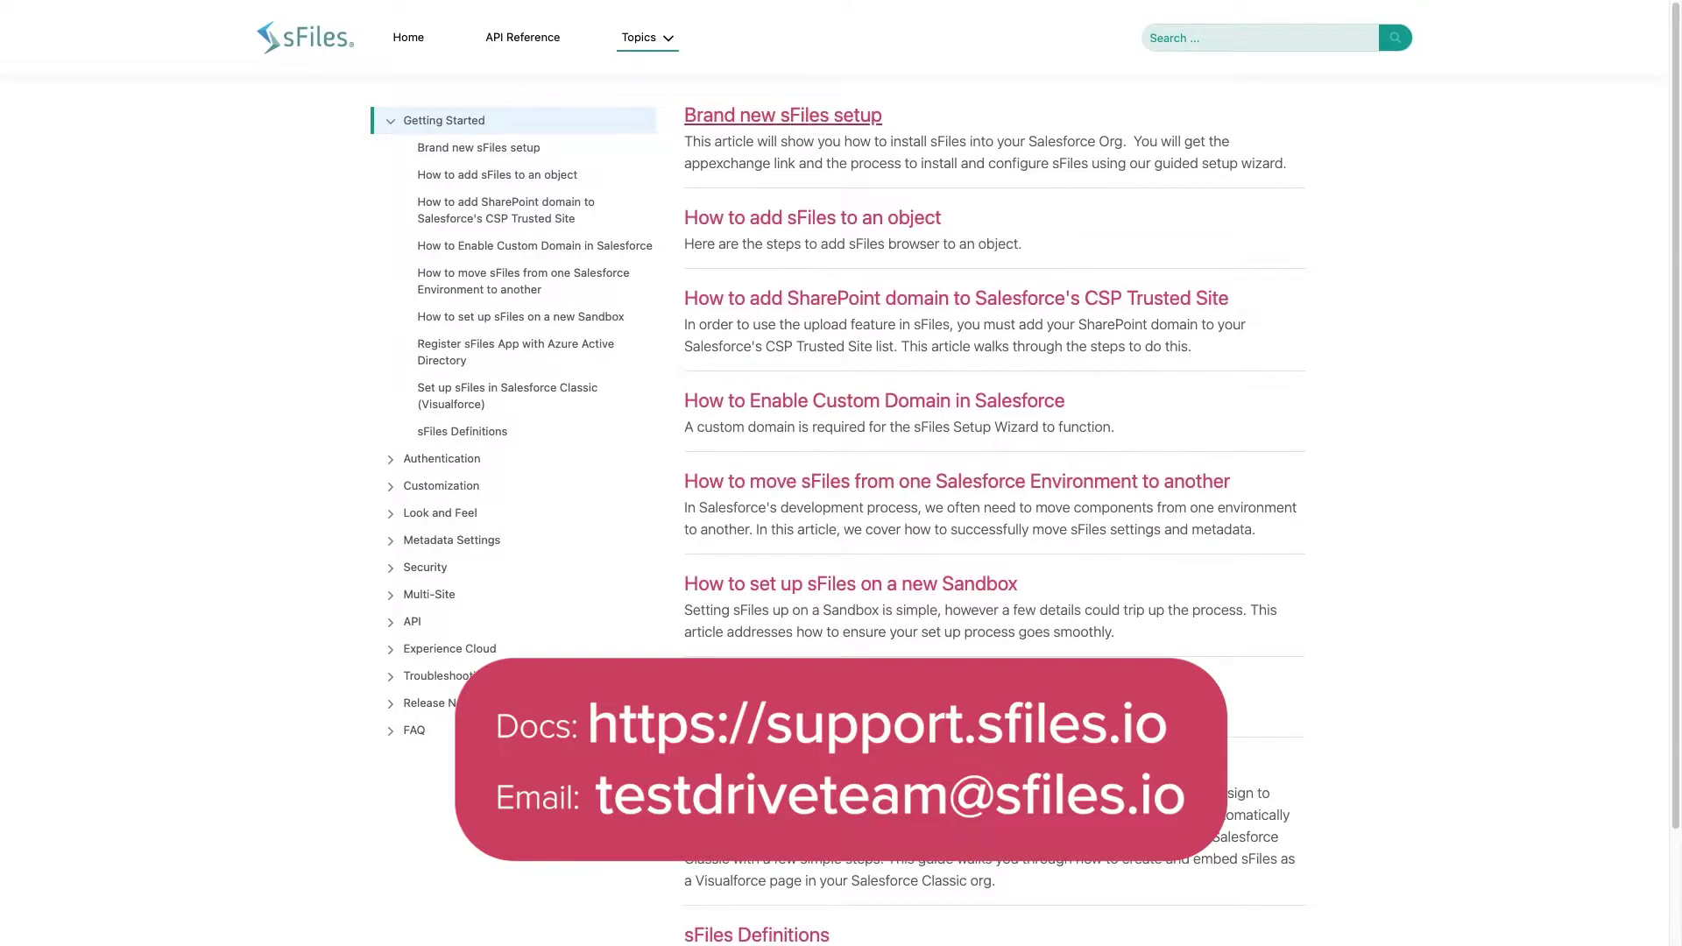
click(782, 115)
scroll(999, 526, down, 10)
scroll(999, 525, down, 10)
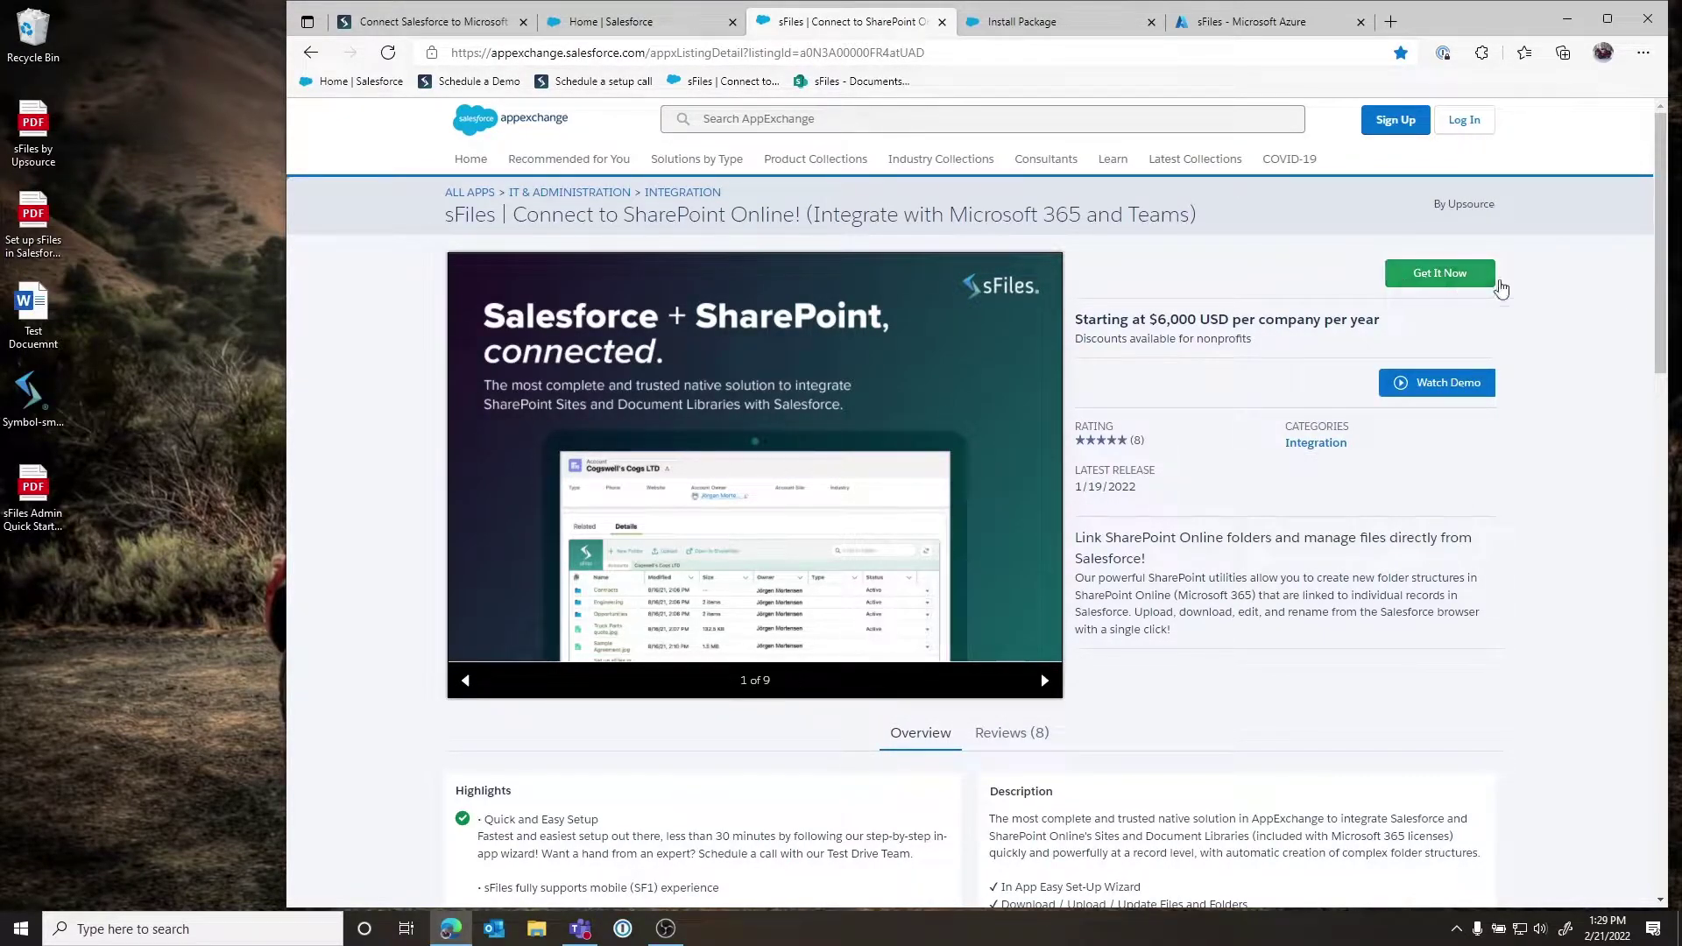
Install the sFiles package from AppExchange with the Install for All Users option
click(1062, 21)
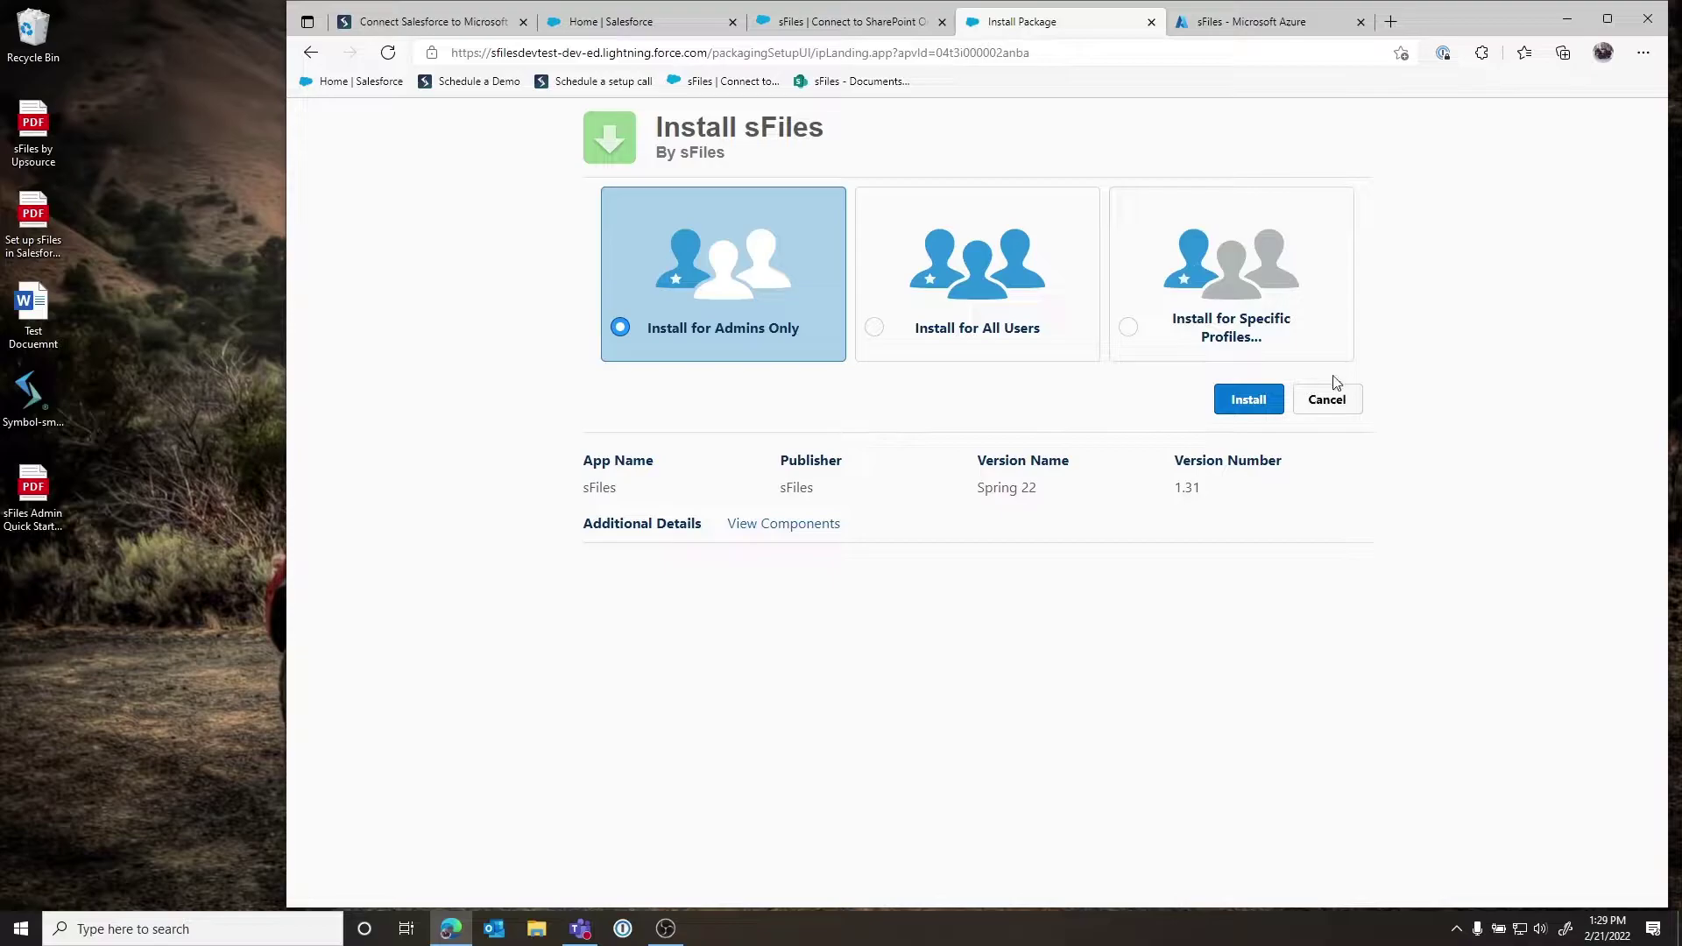
click(987, 333)
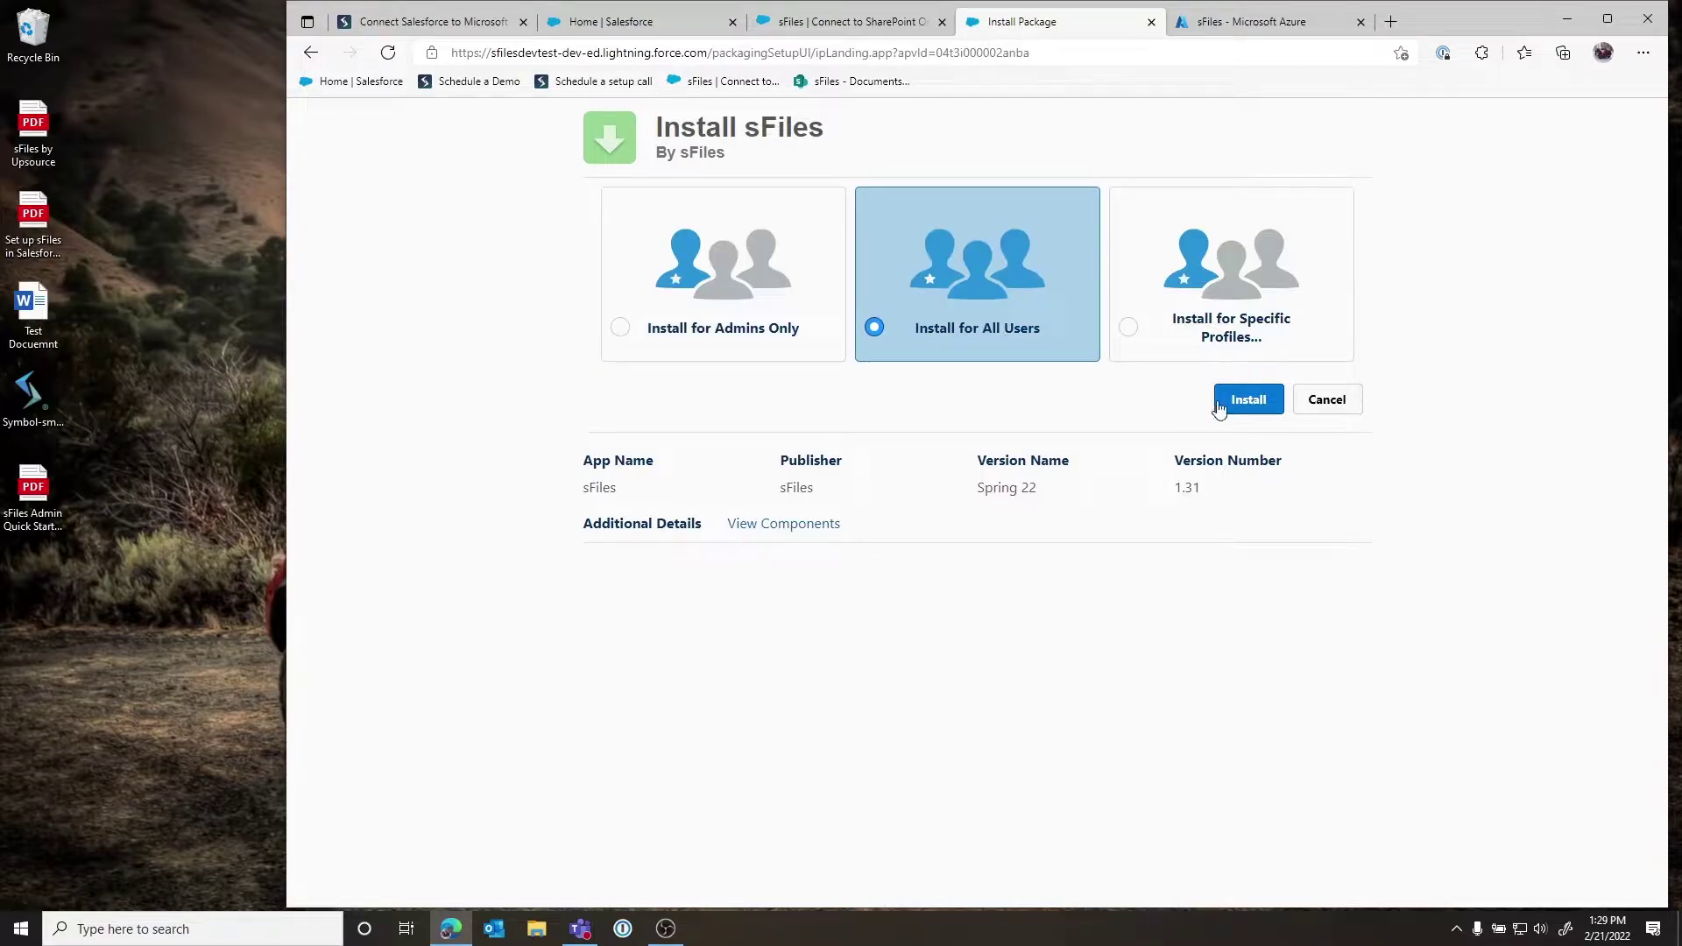
click(1252, 412)
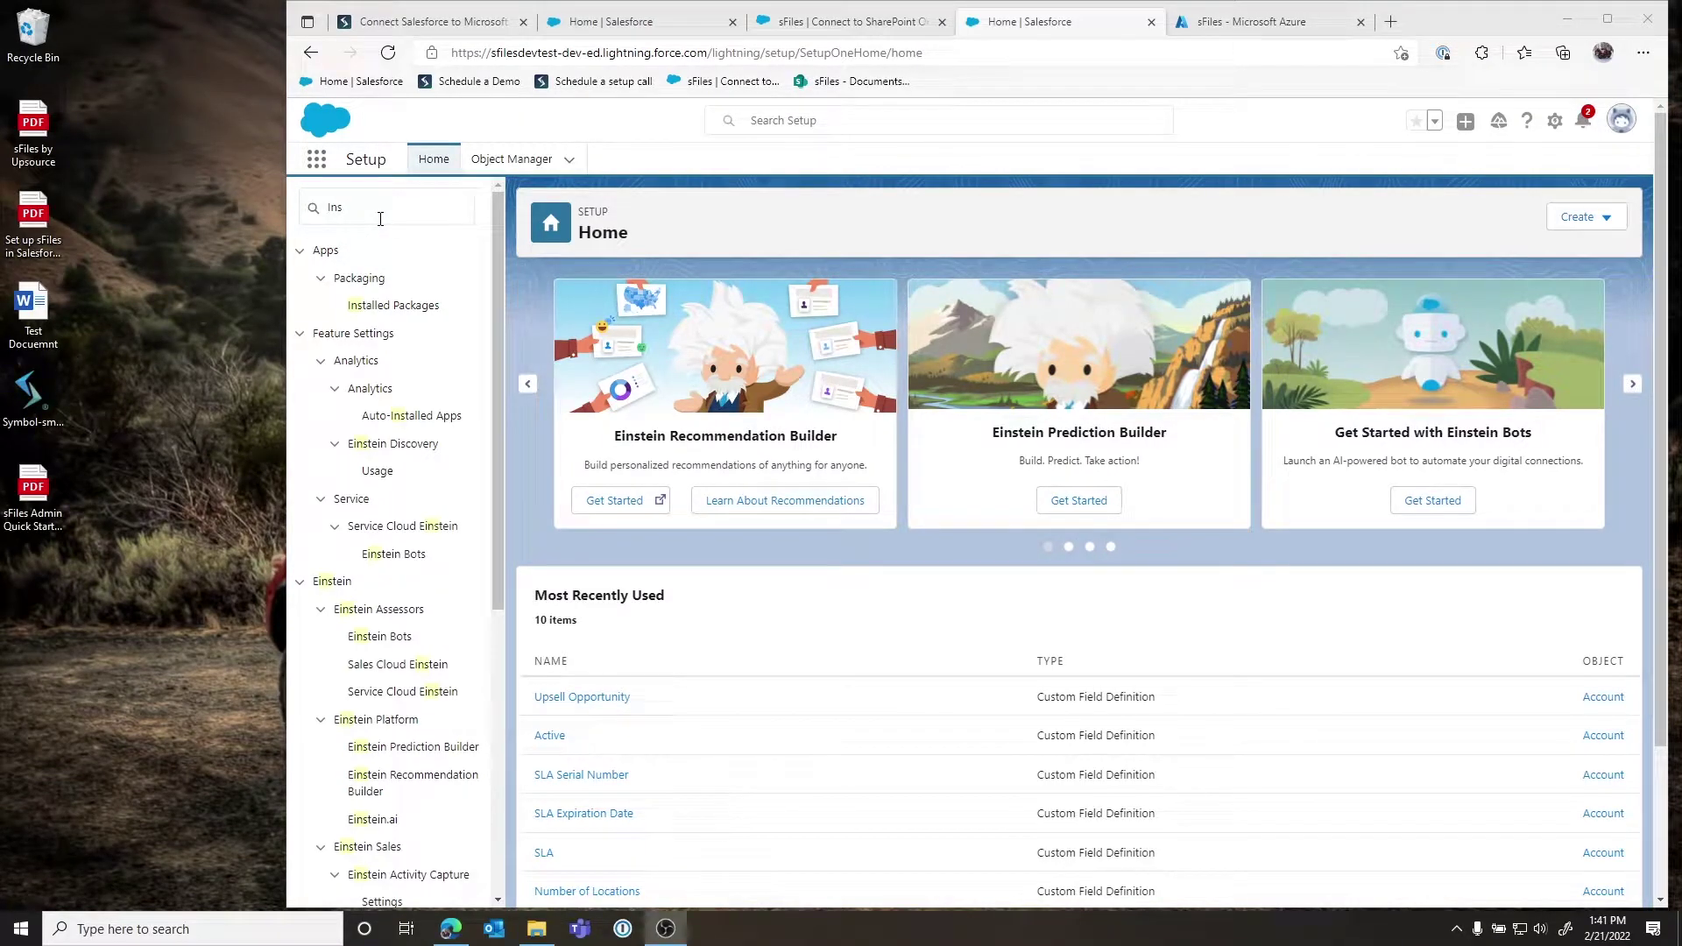
Open Installed Packages and launch Configure for the sFiles package
click(413, 308)
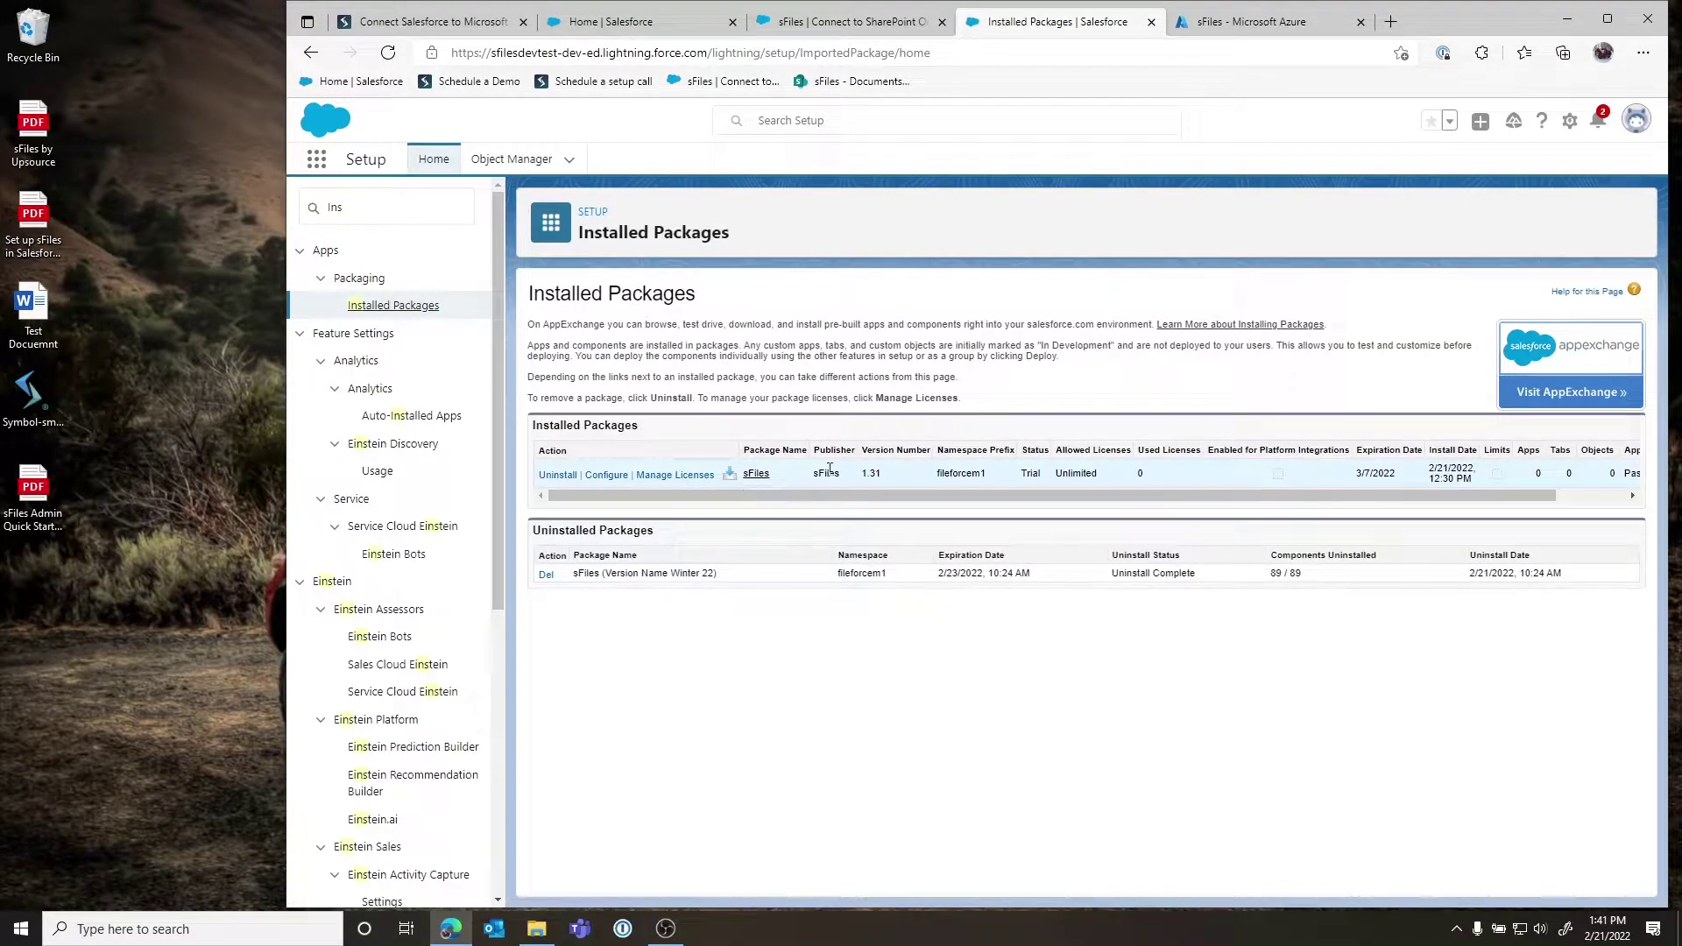
click(606, 475)
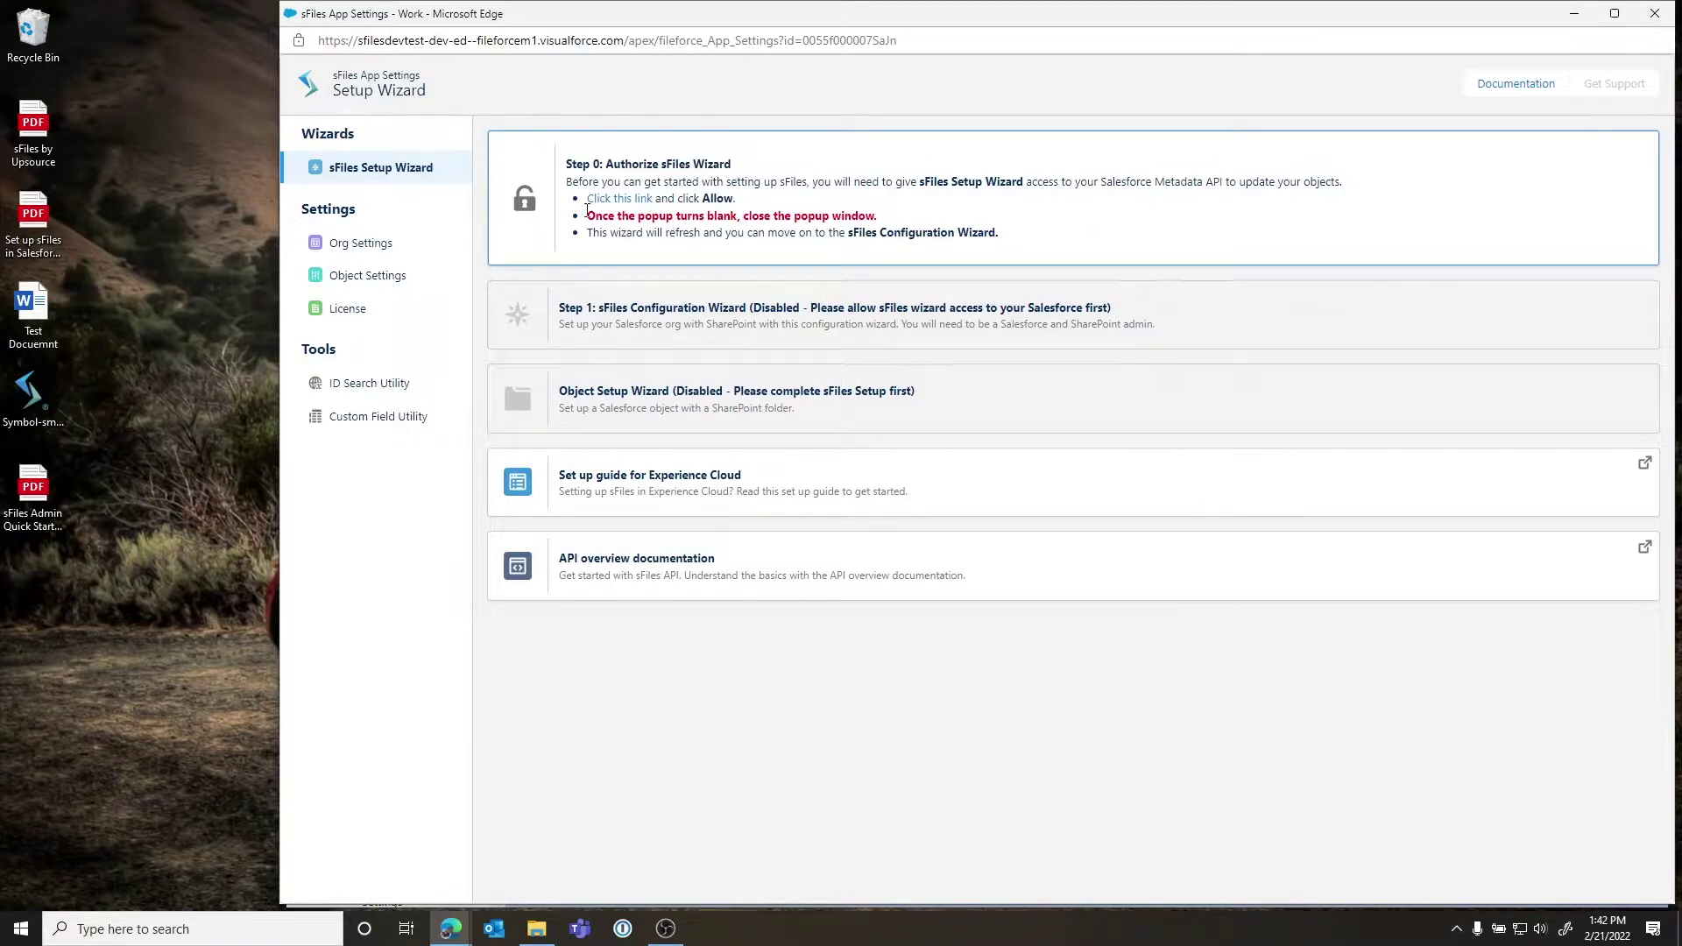
Allow the sFiles Wizard access to Salesforce and launch the first-time setup wizard
click(635, 199)
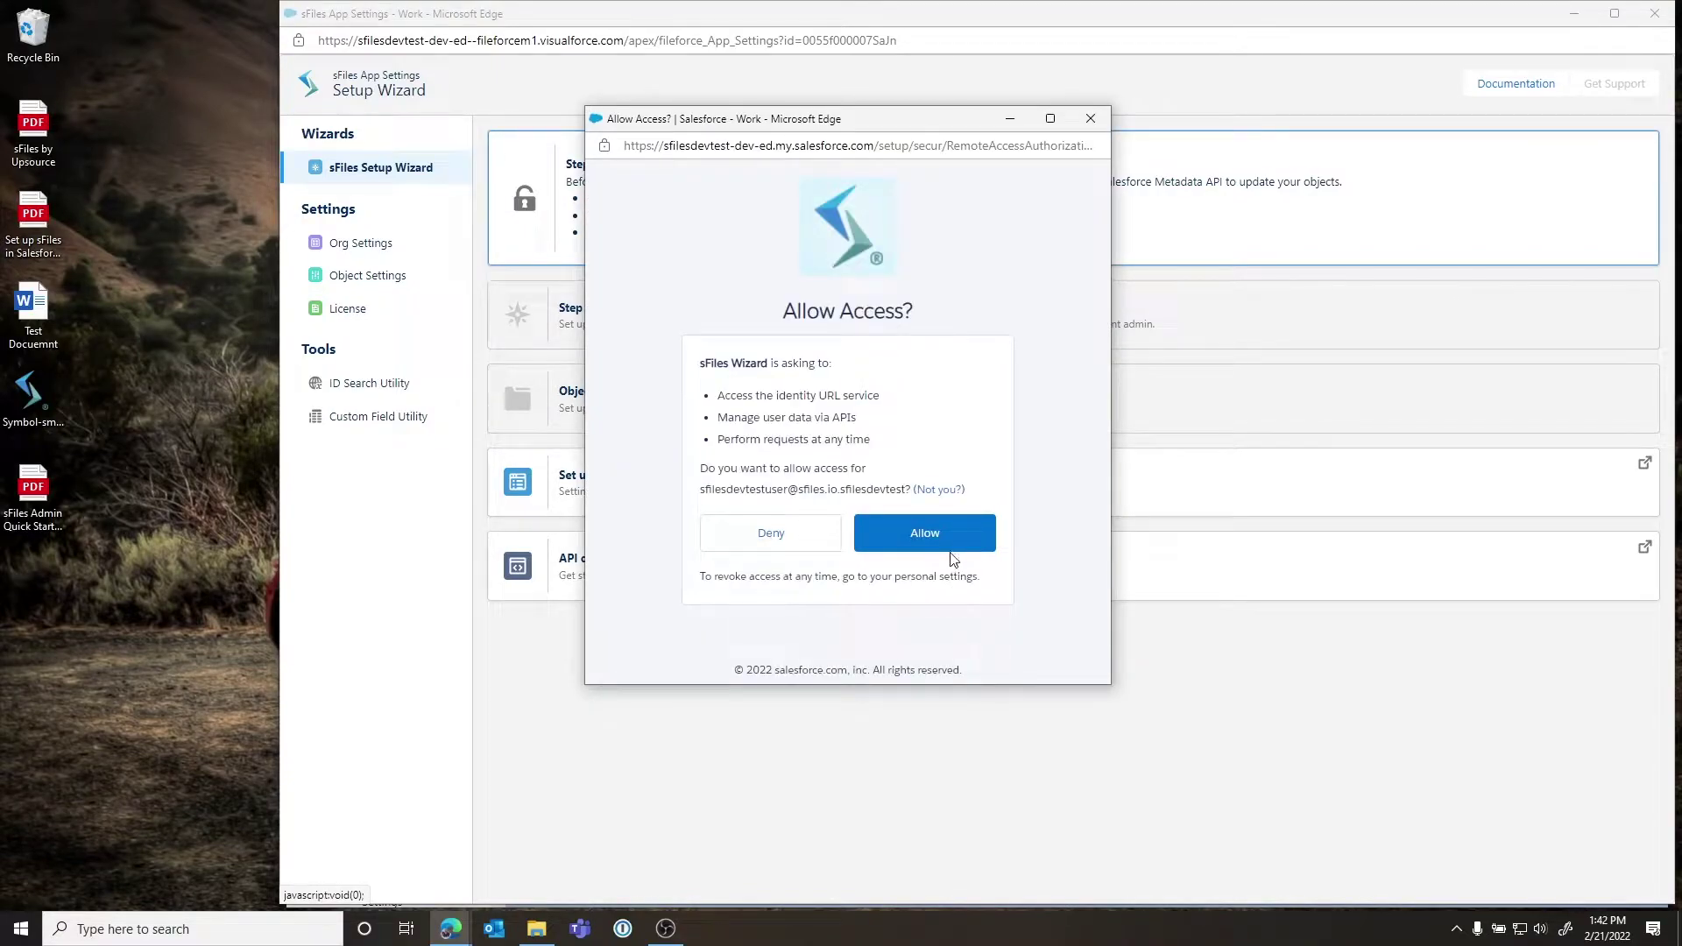
click(951, 550)
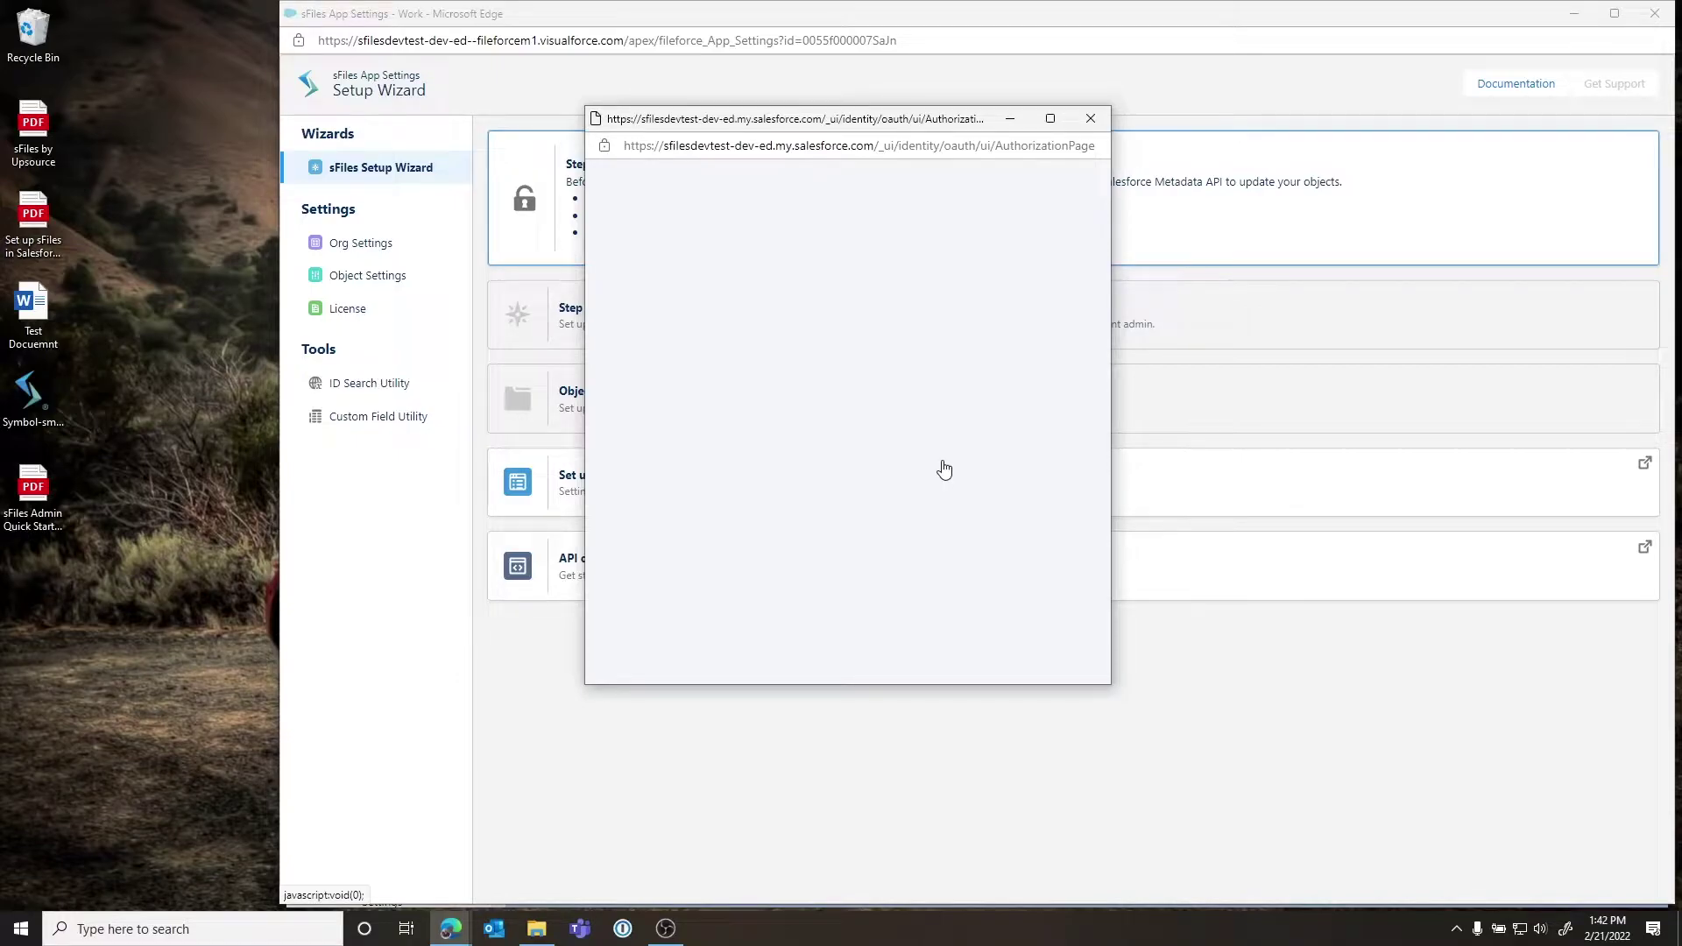
click(1096, 128)
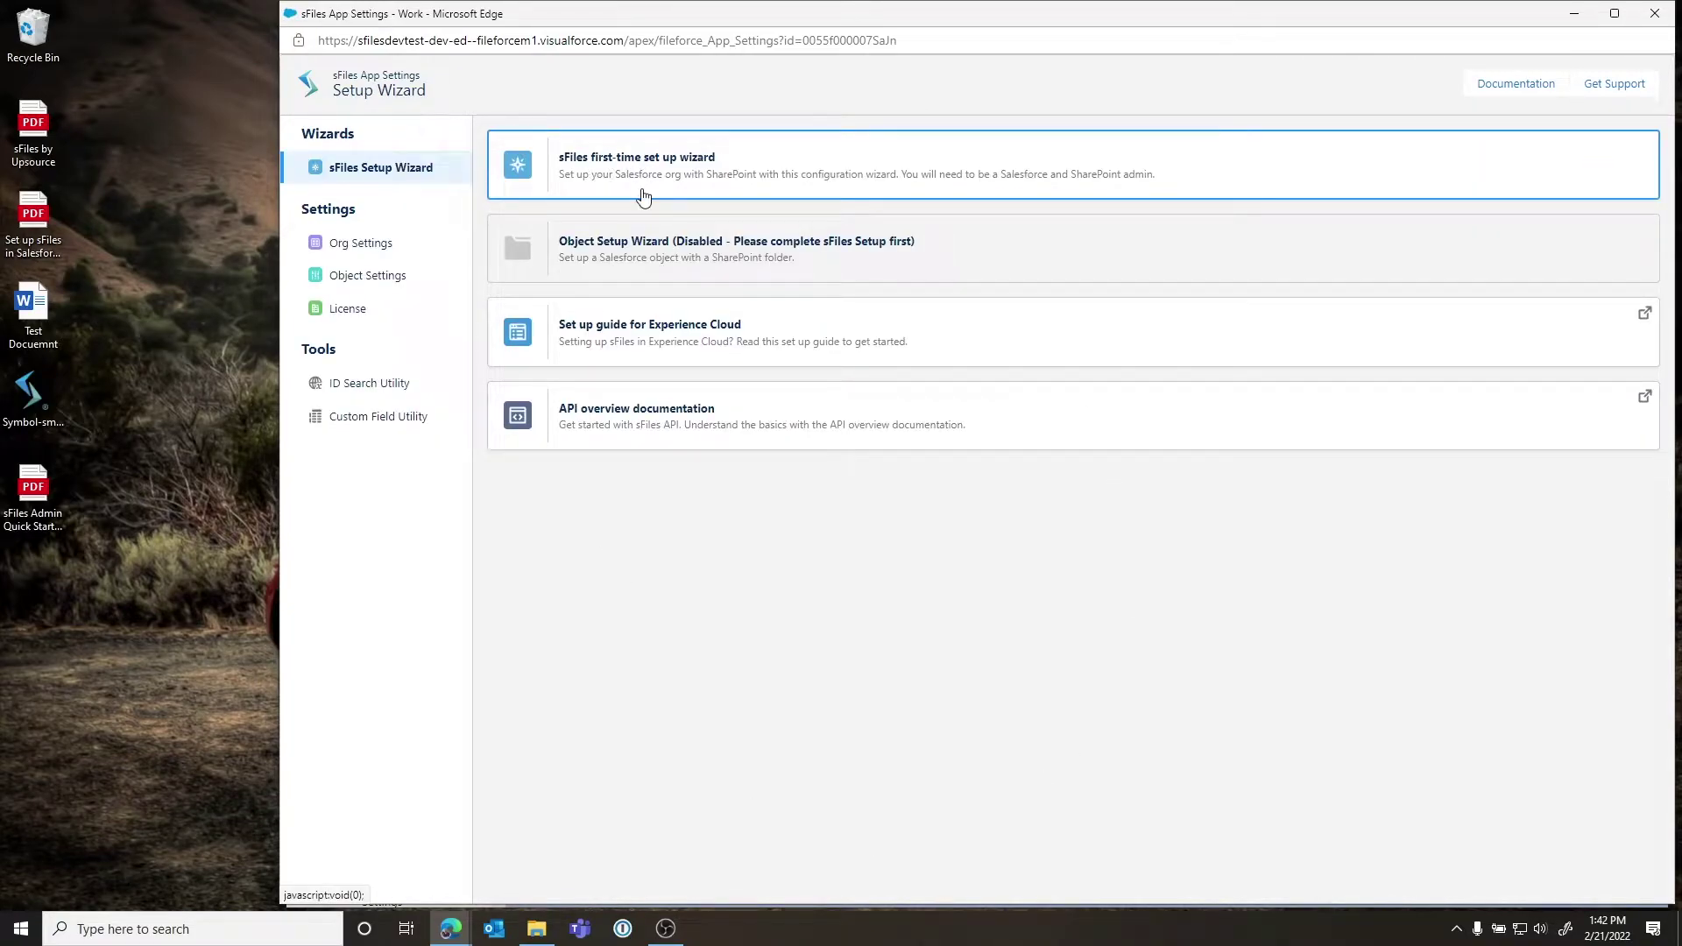
click(698, 188)
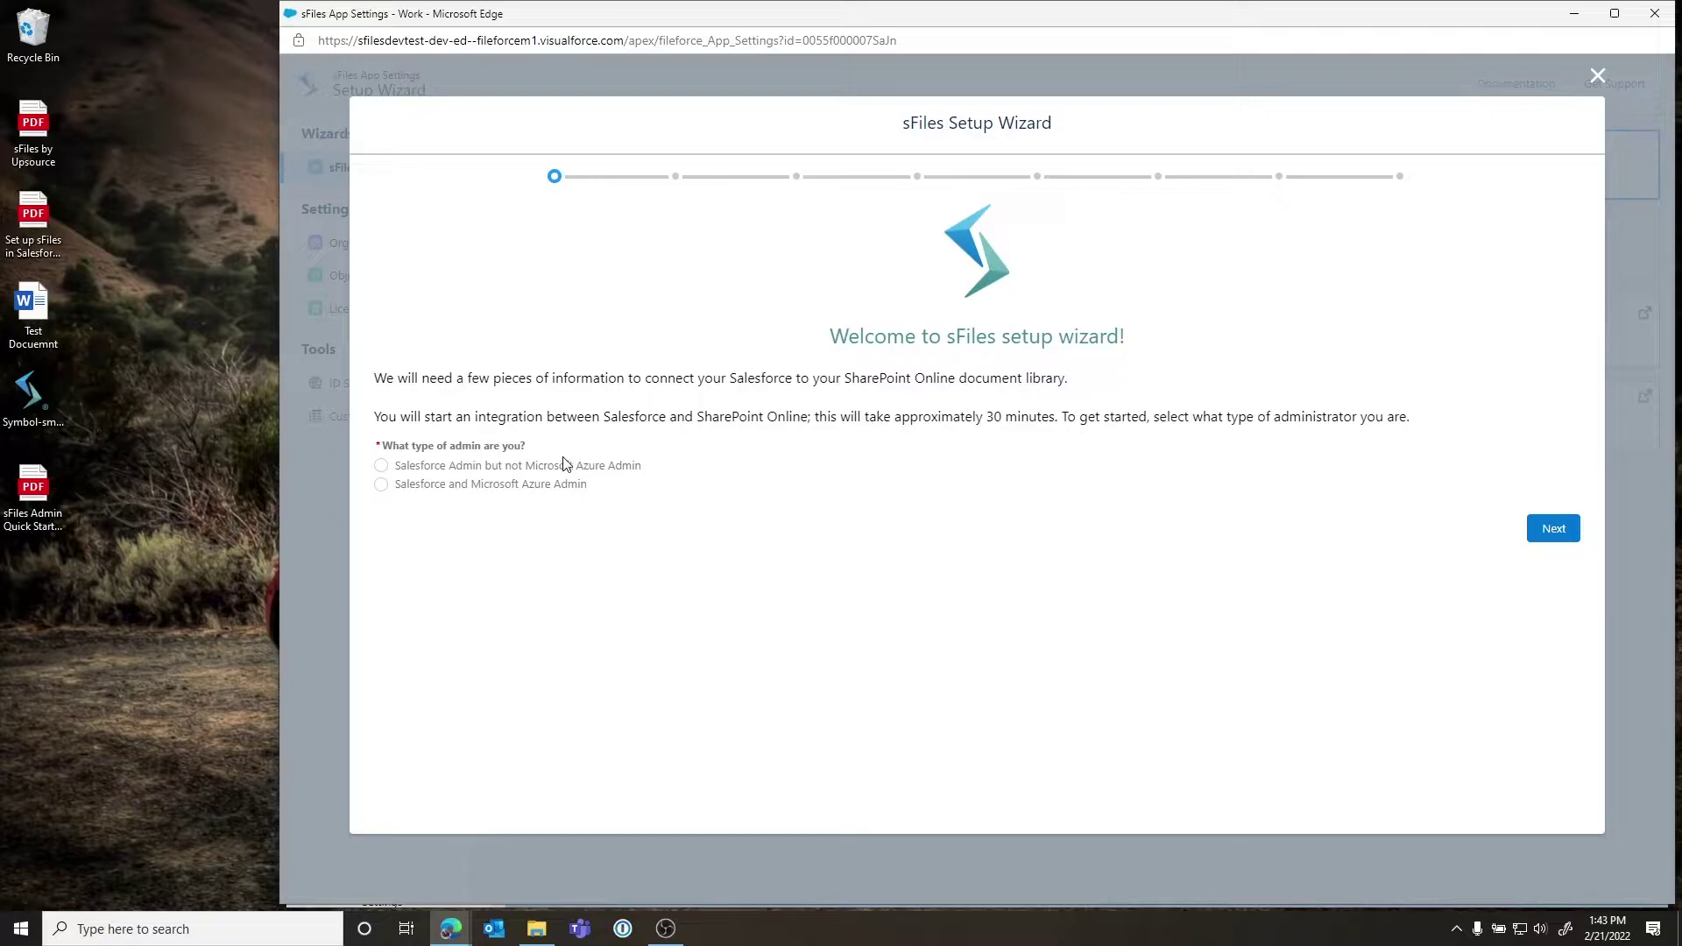
Choose 'Salesforce and Microsoft Azure Admin', advance, and open Azure App registrations
click(382, 485)
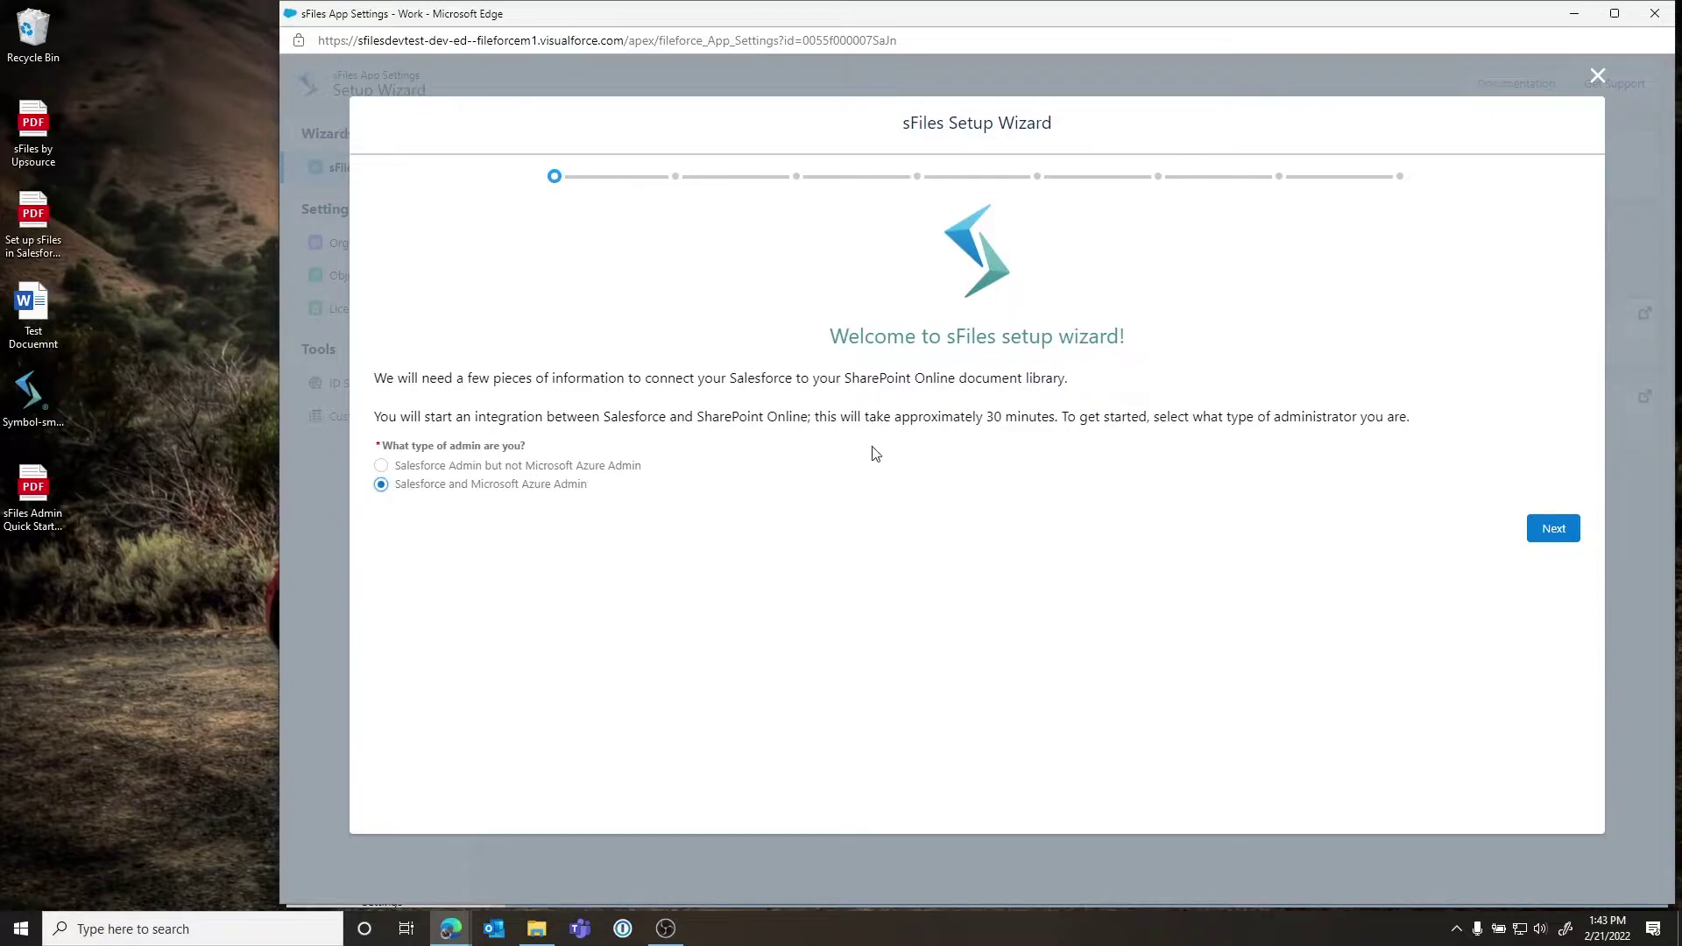
click(1553, 536)
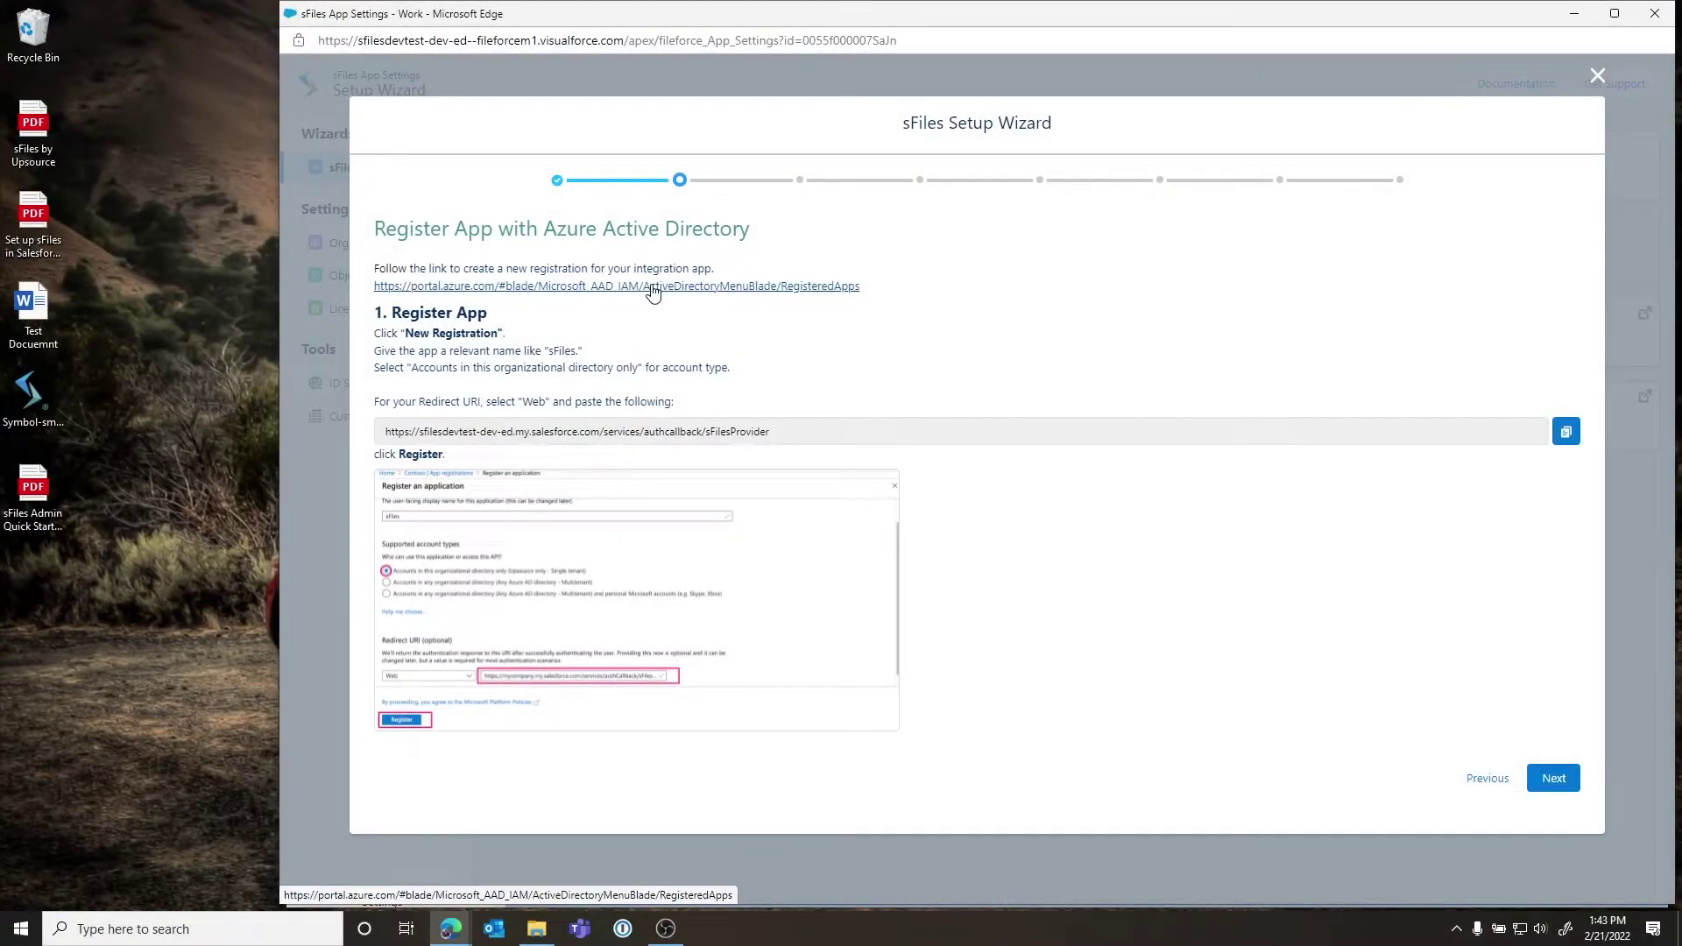
click(652, 286)
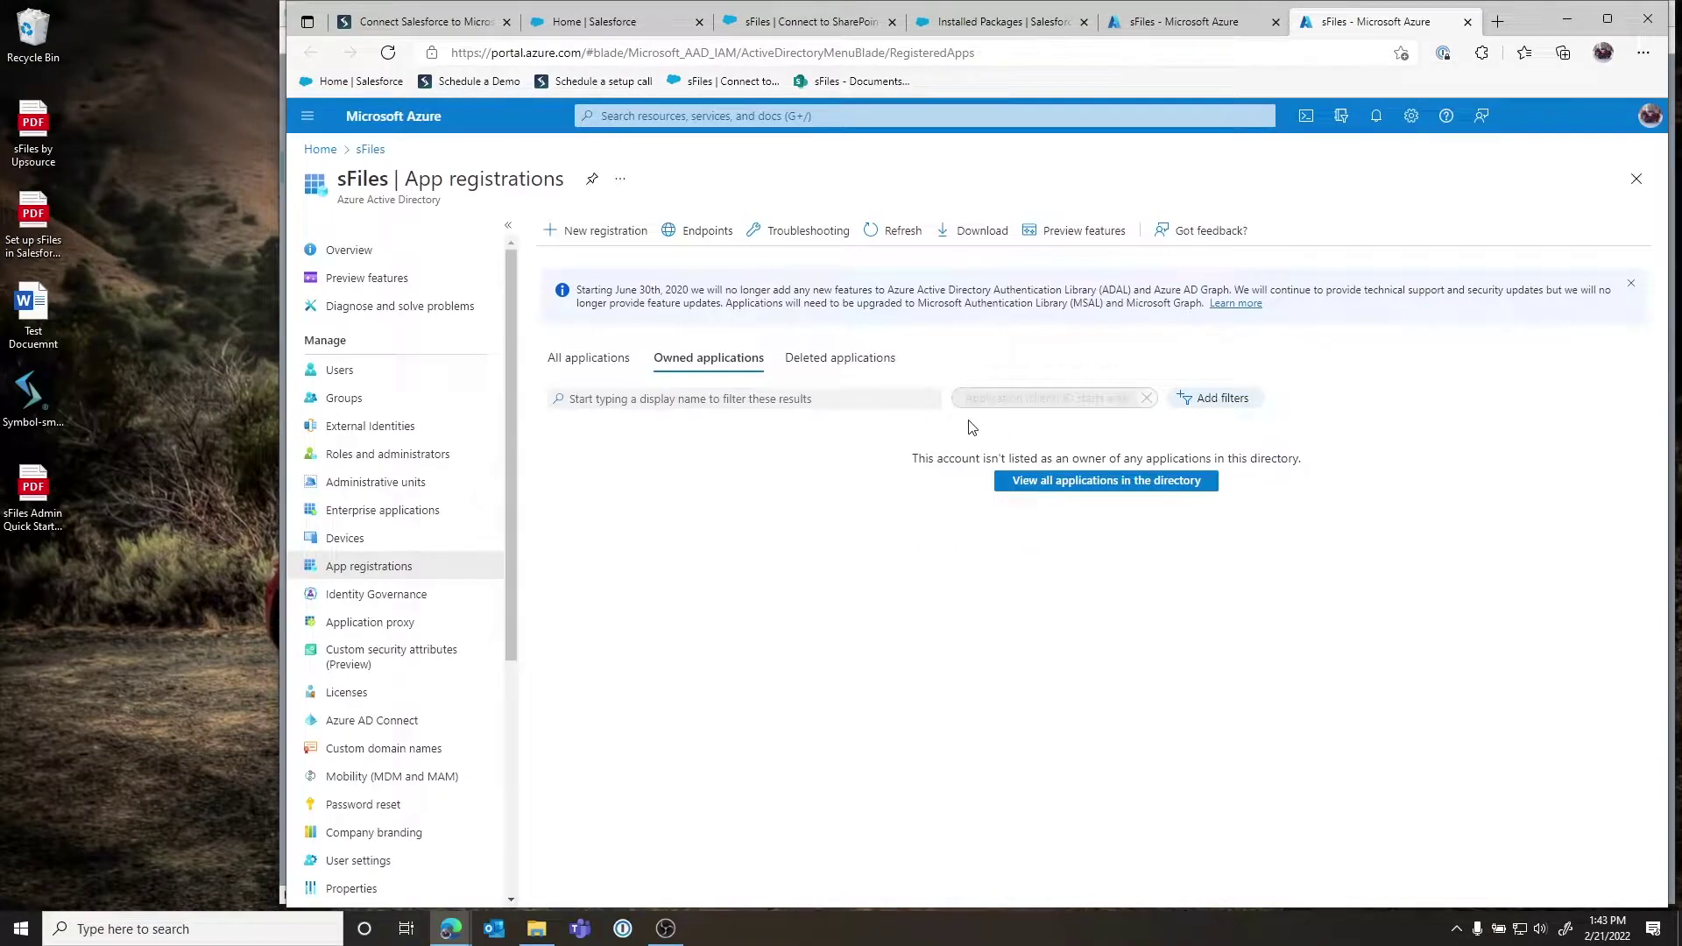
Start a new Azure app registration for sFiles Demo with Web as the redirect platform
click(574, 230)
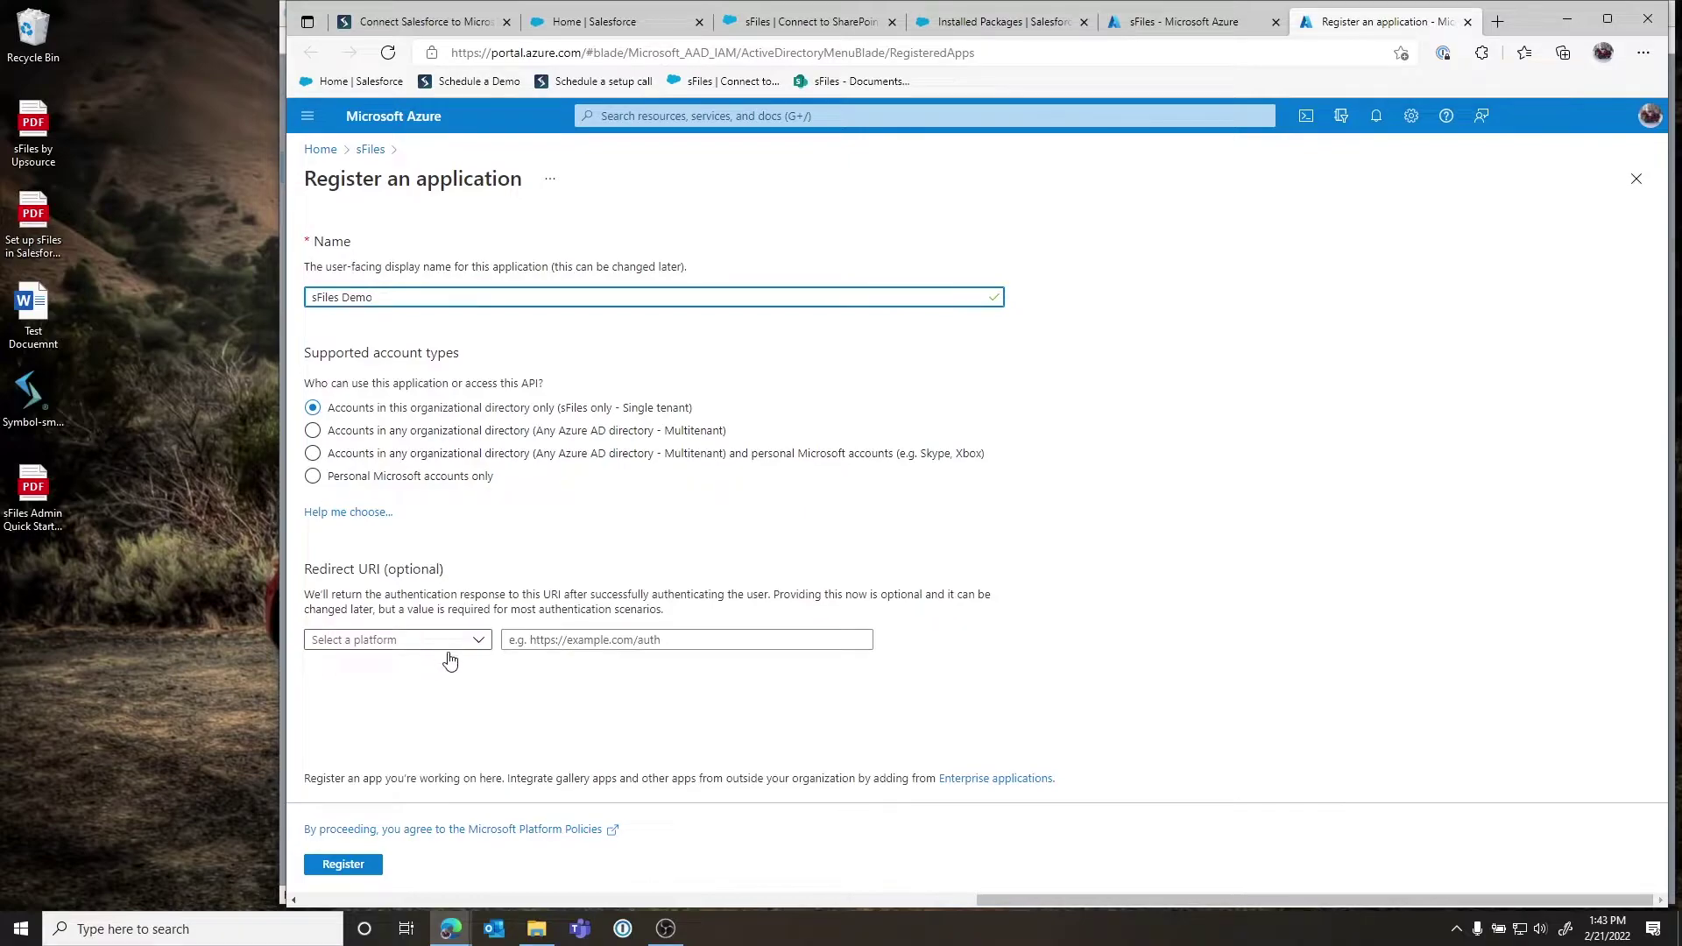
click(461, 642)
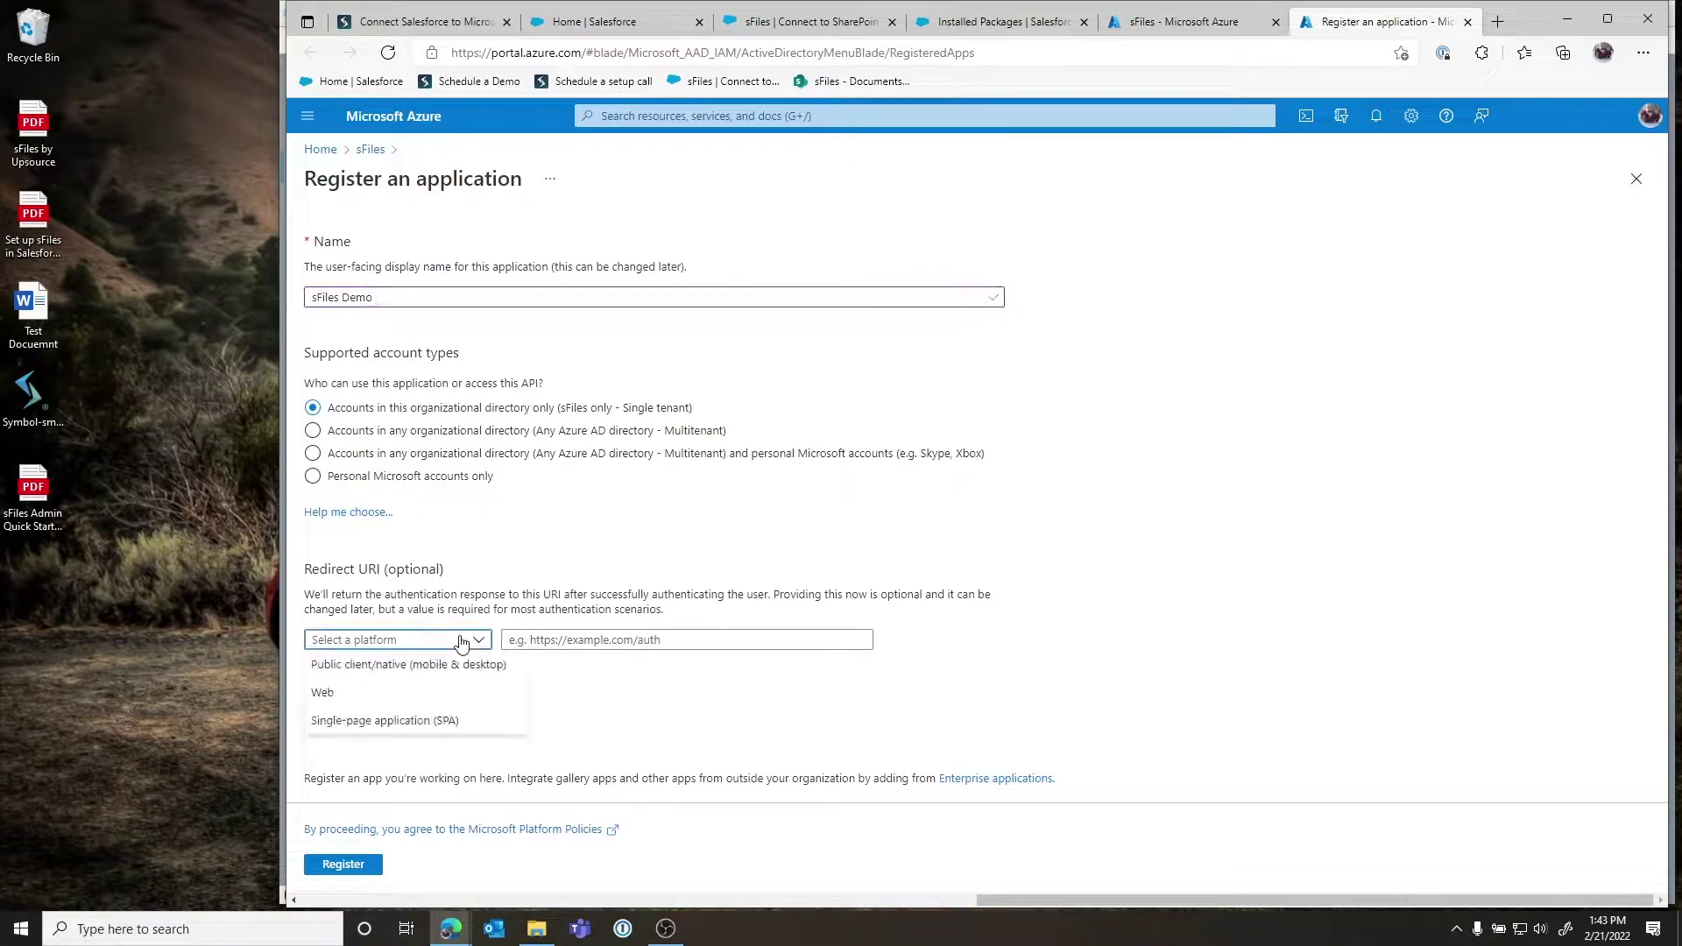
click(384, 691)
Paste the wizard's Salesforce redirect URI into the Web redirect field and register the app
key(alt+Tab)
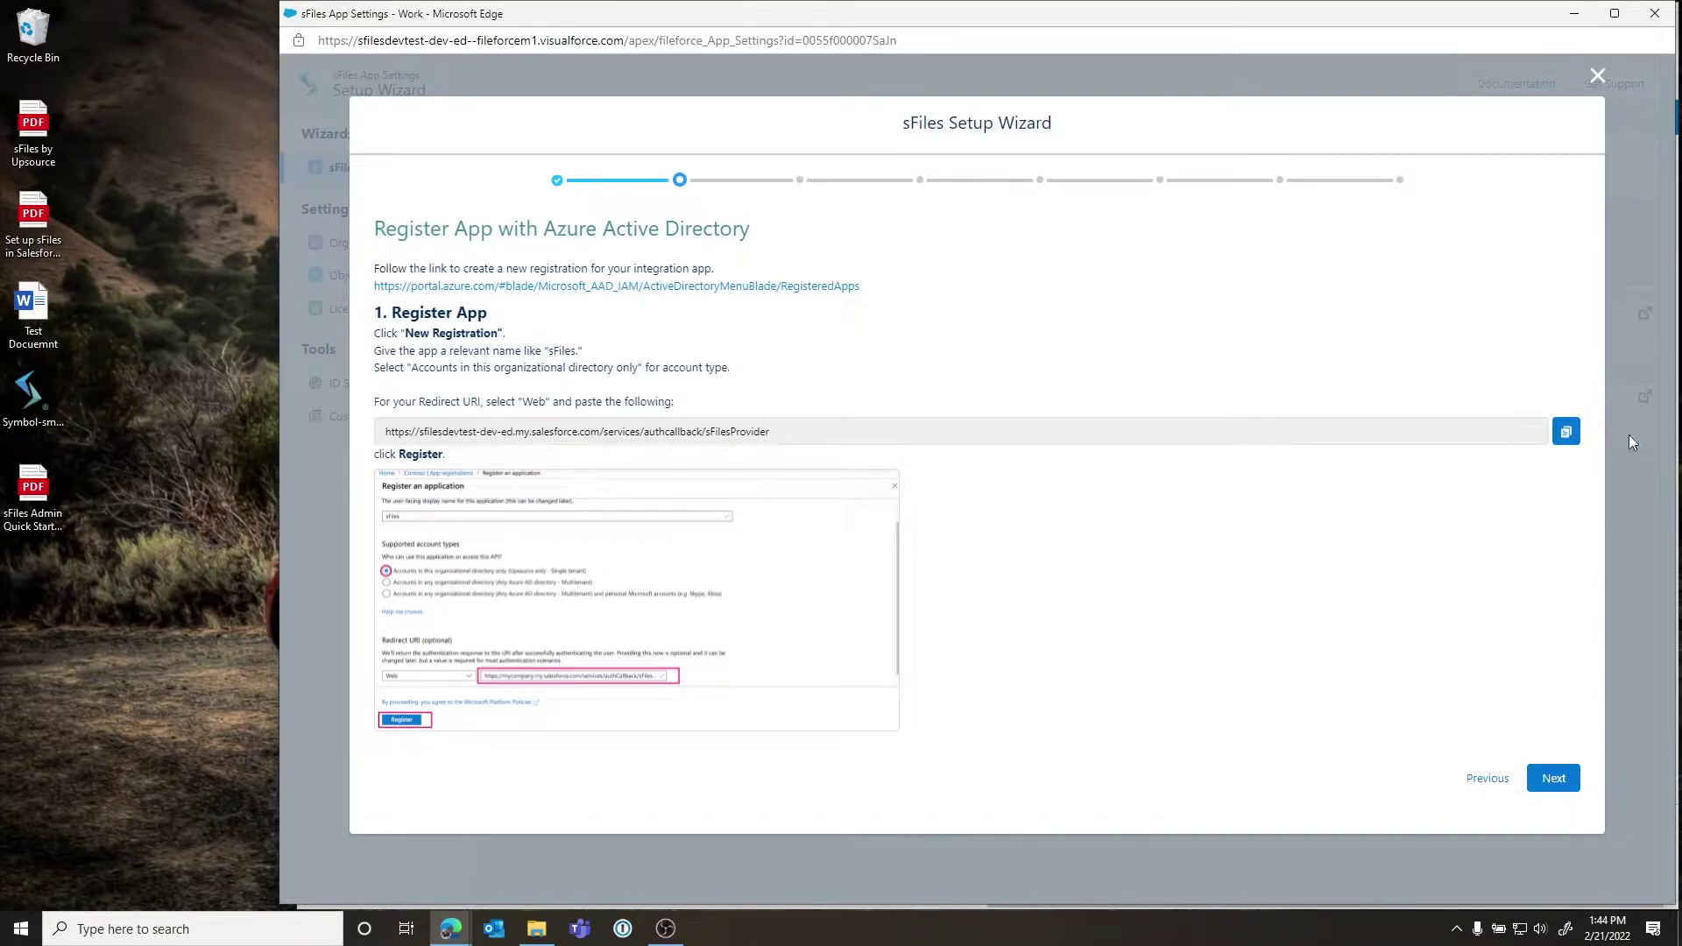
click(1566, 432)
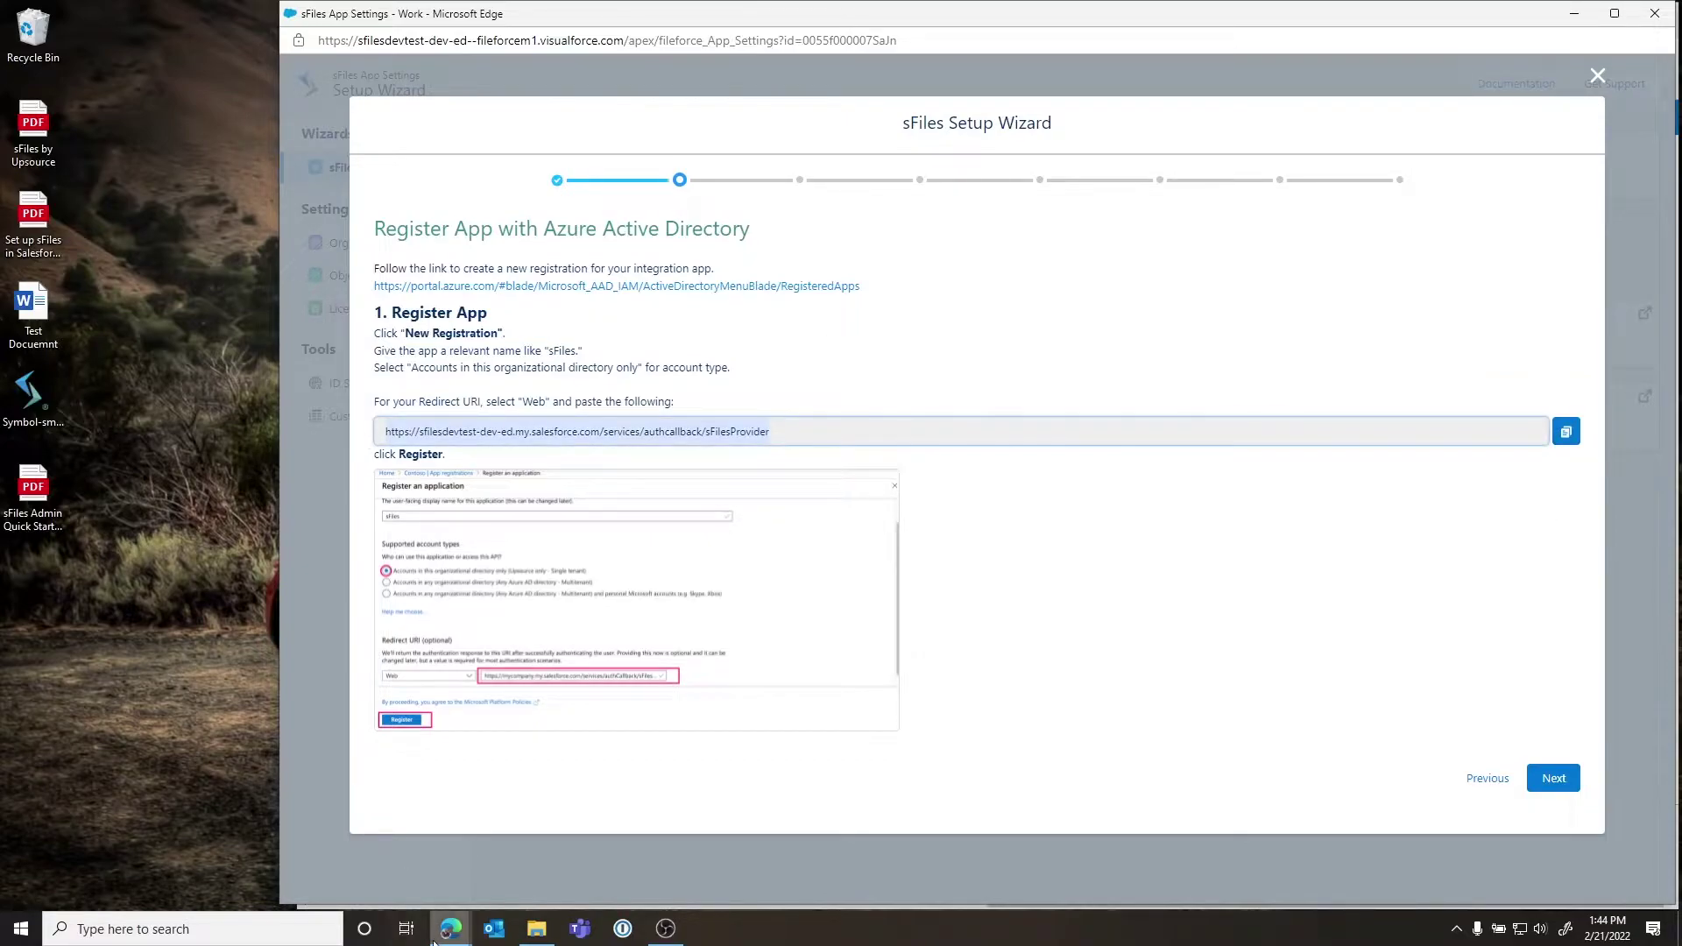
mouse_move(446, 931)
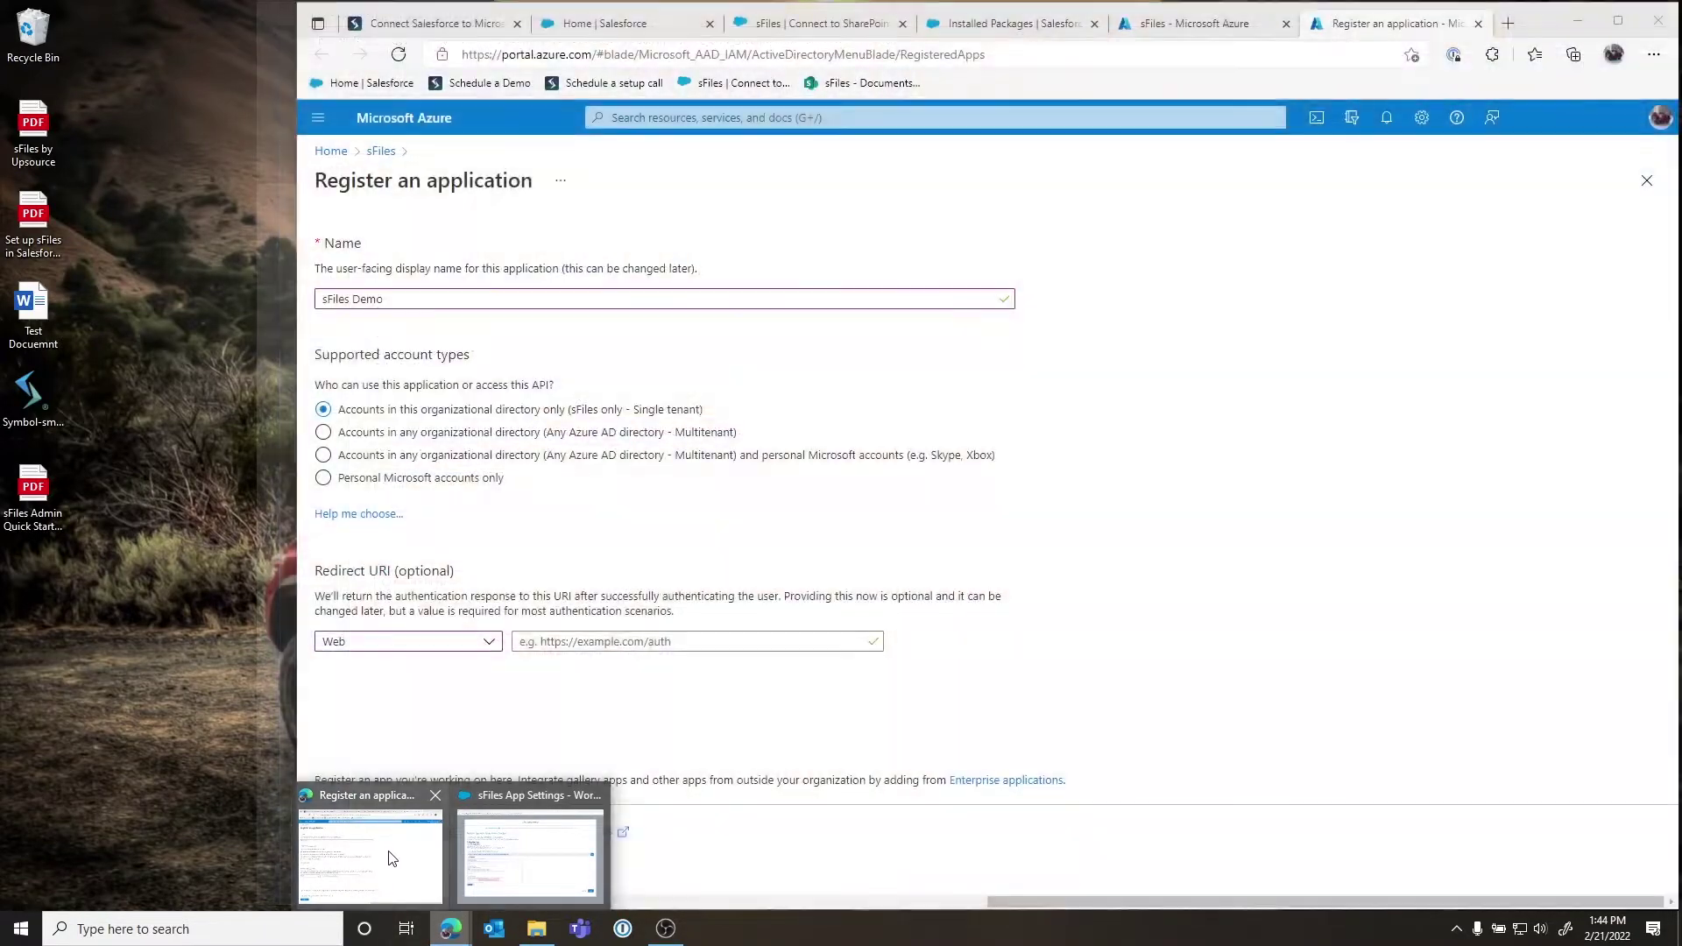
click(388, 857)
click(583, 642)
key(ctrl+v)
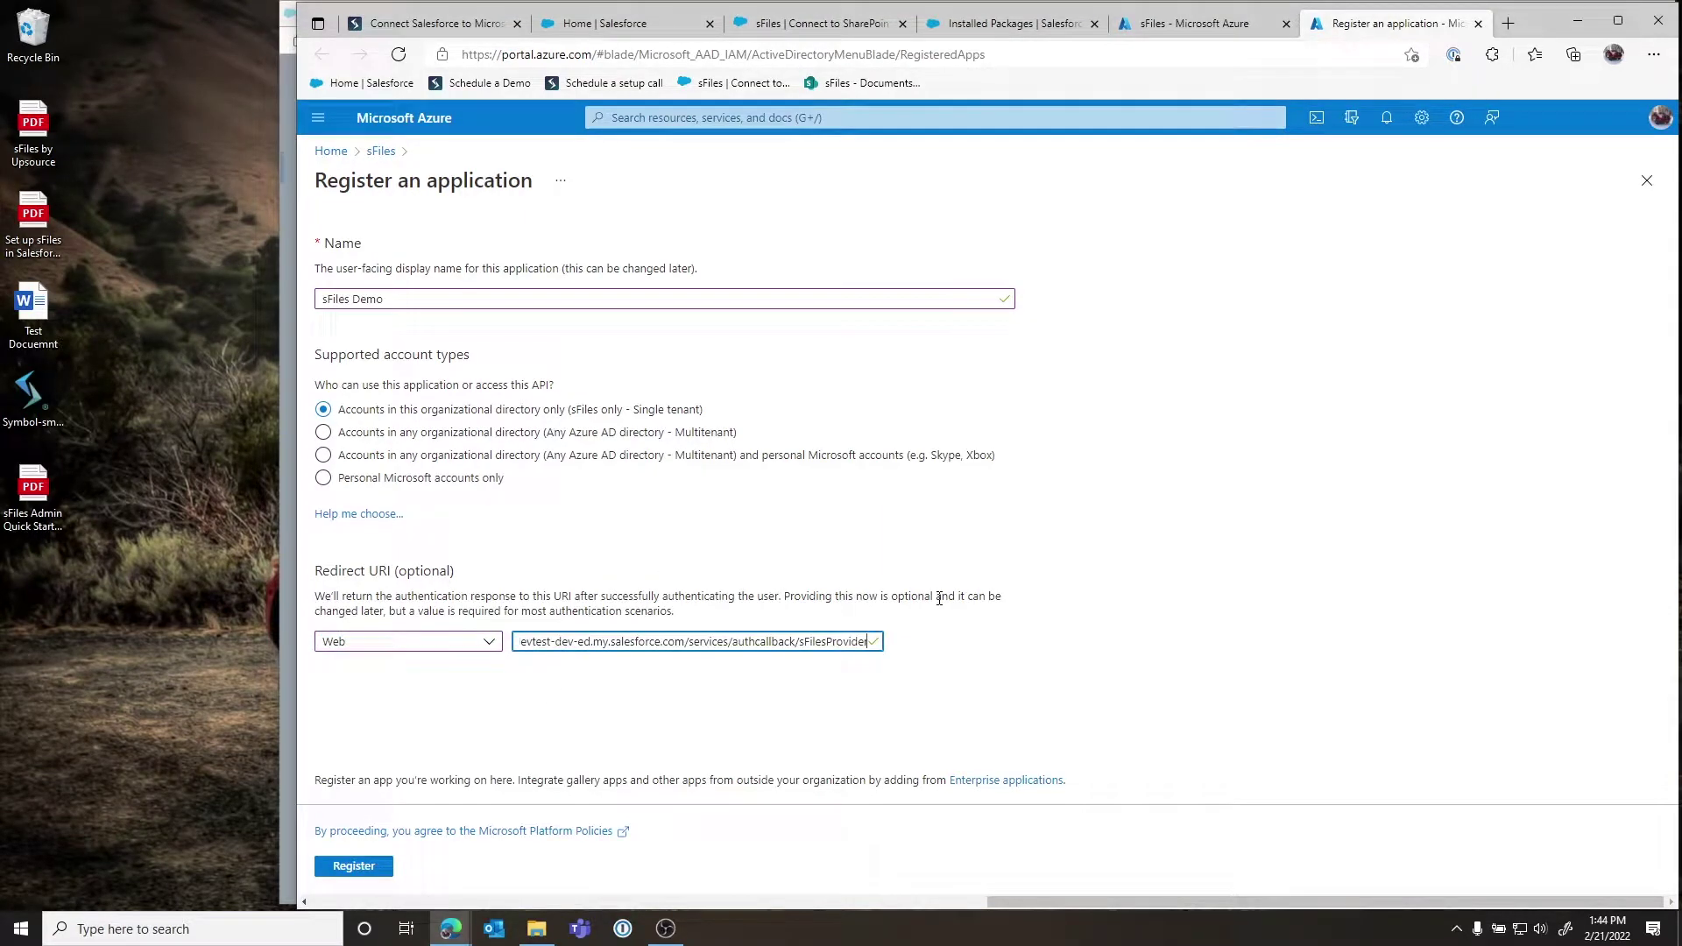
click(324, 866)
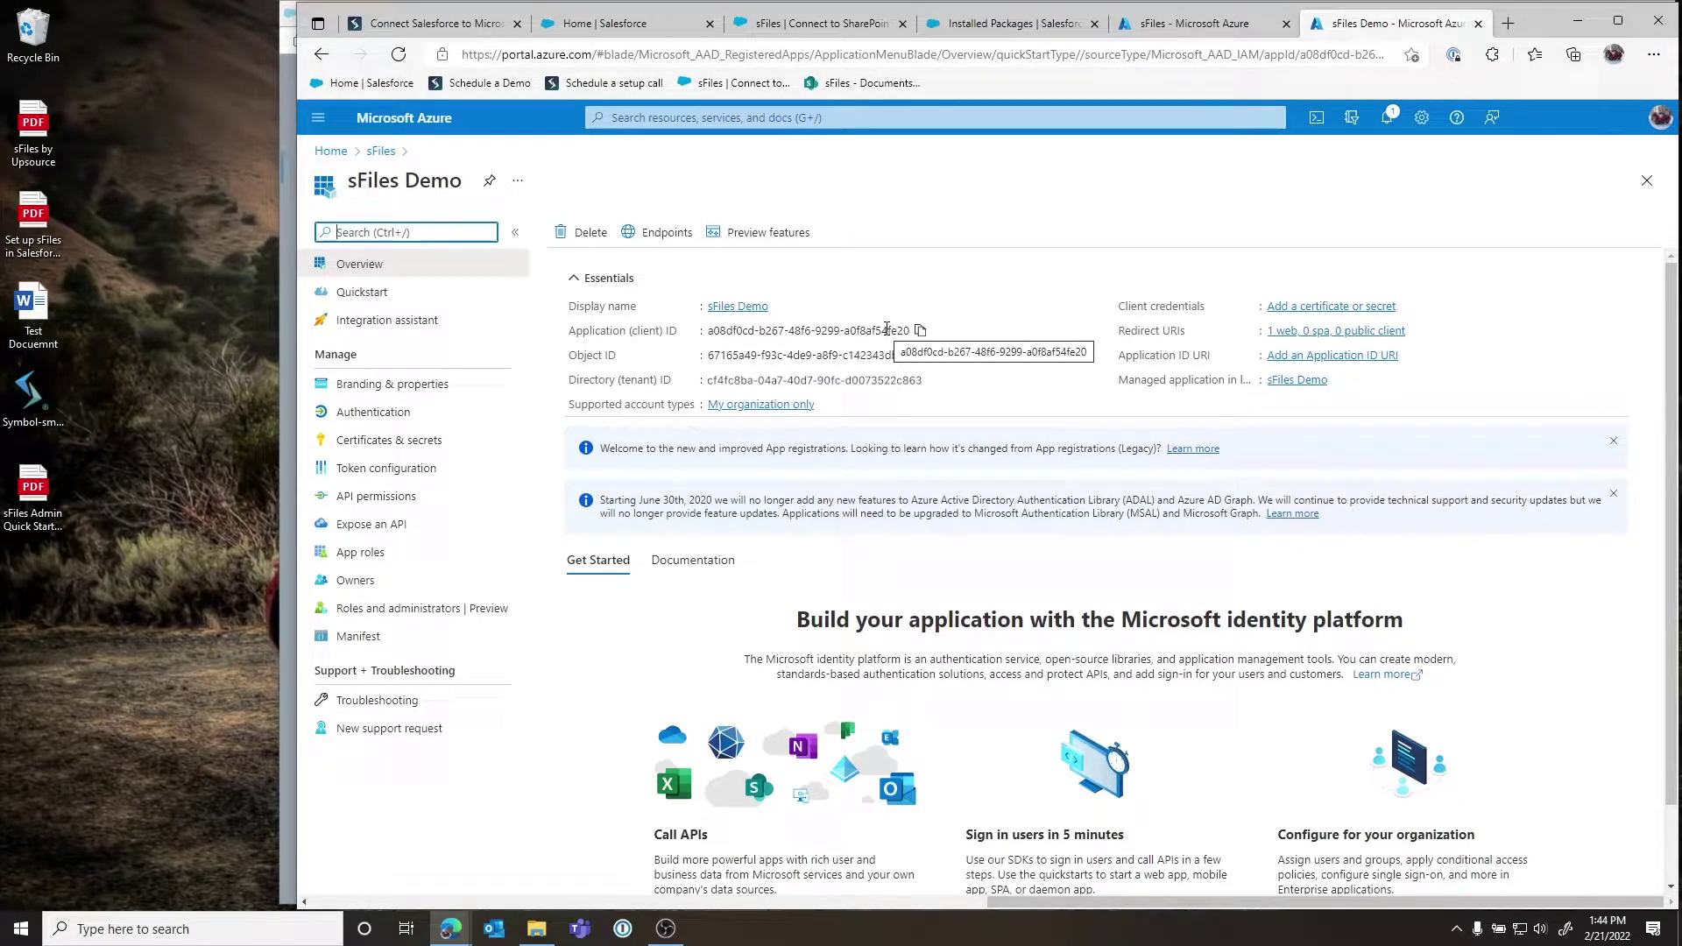
click(285, 746)
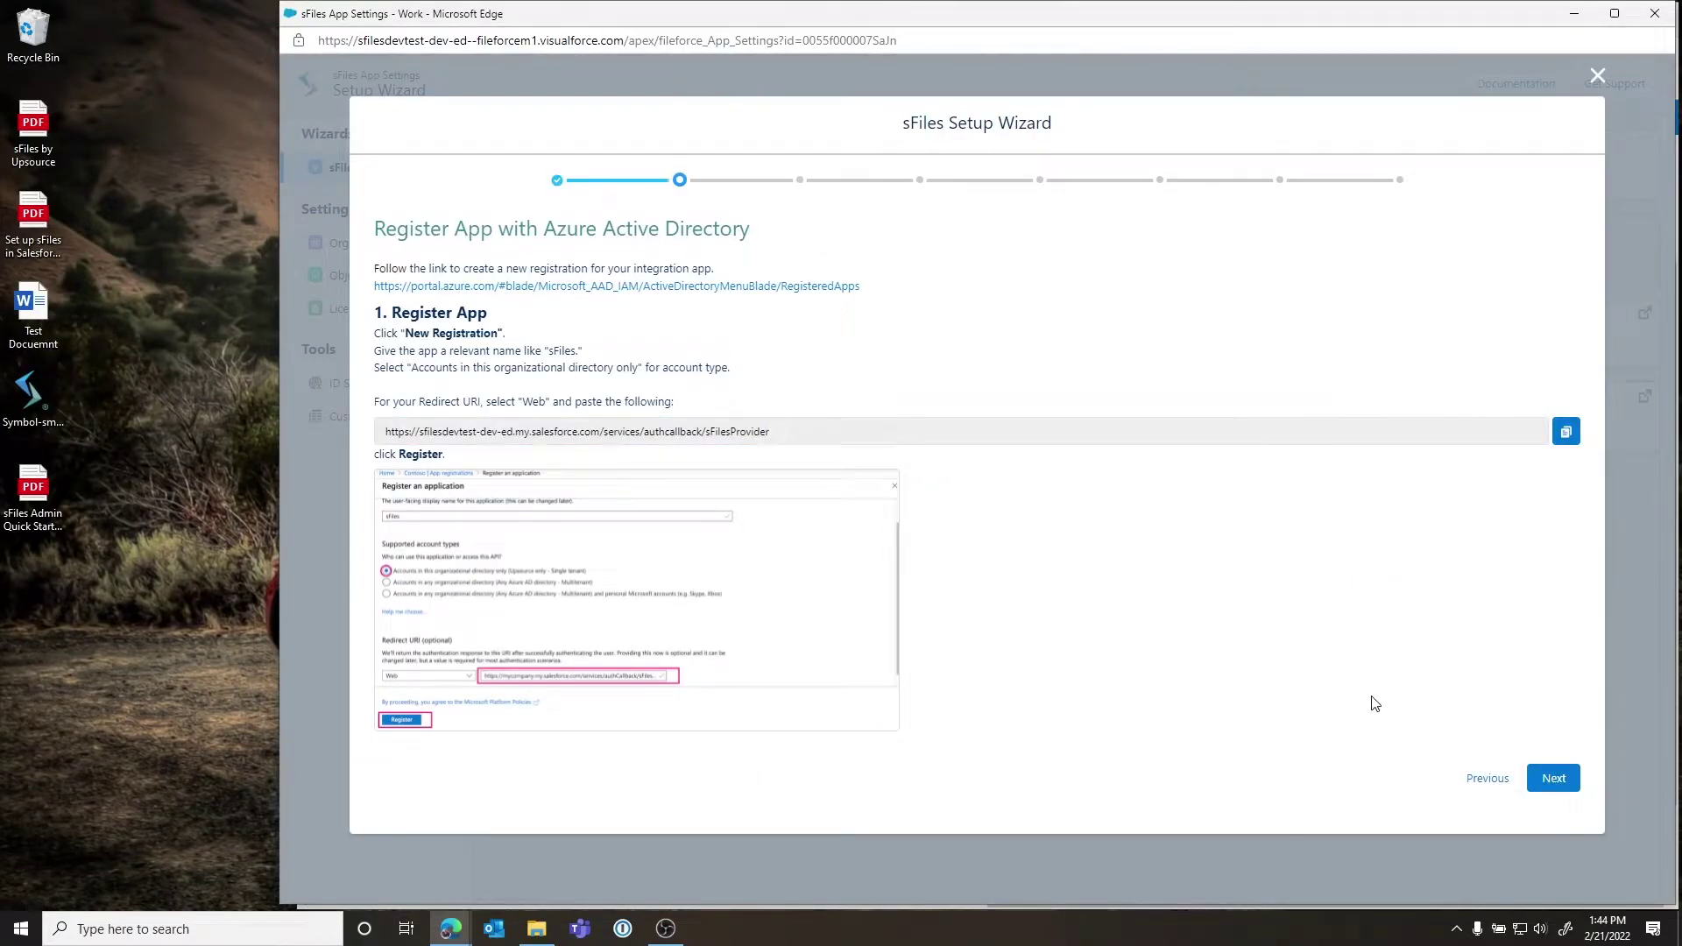
Copy the sFiles Demo Application (client) ID from Azure into the wizard's IDs step
click(1553, 778)
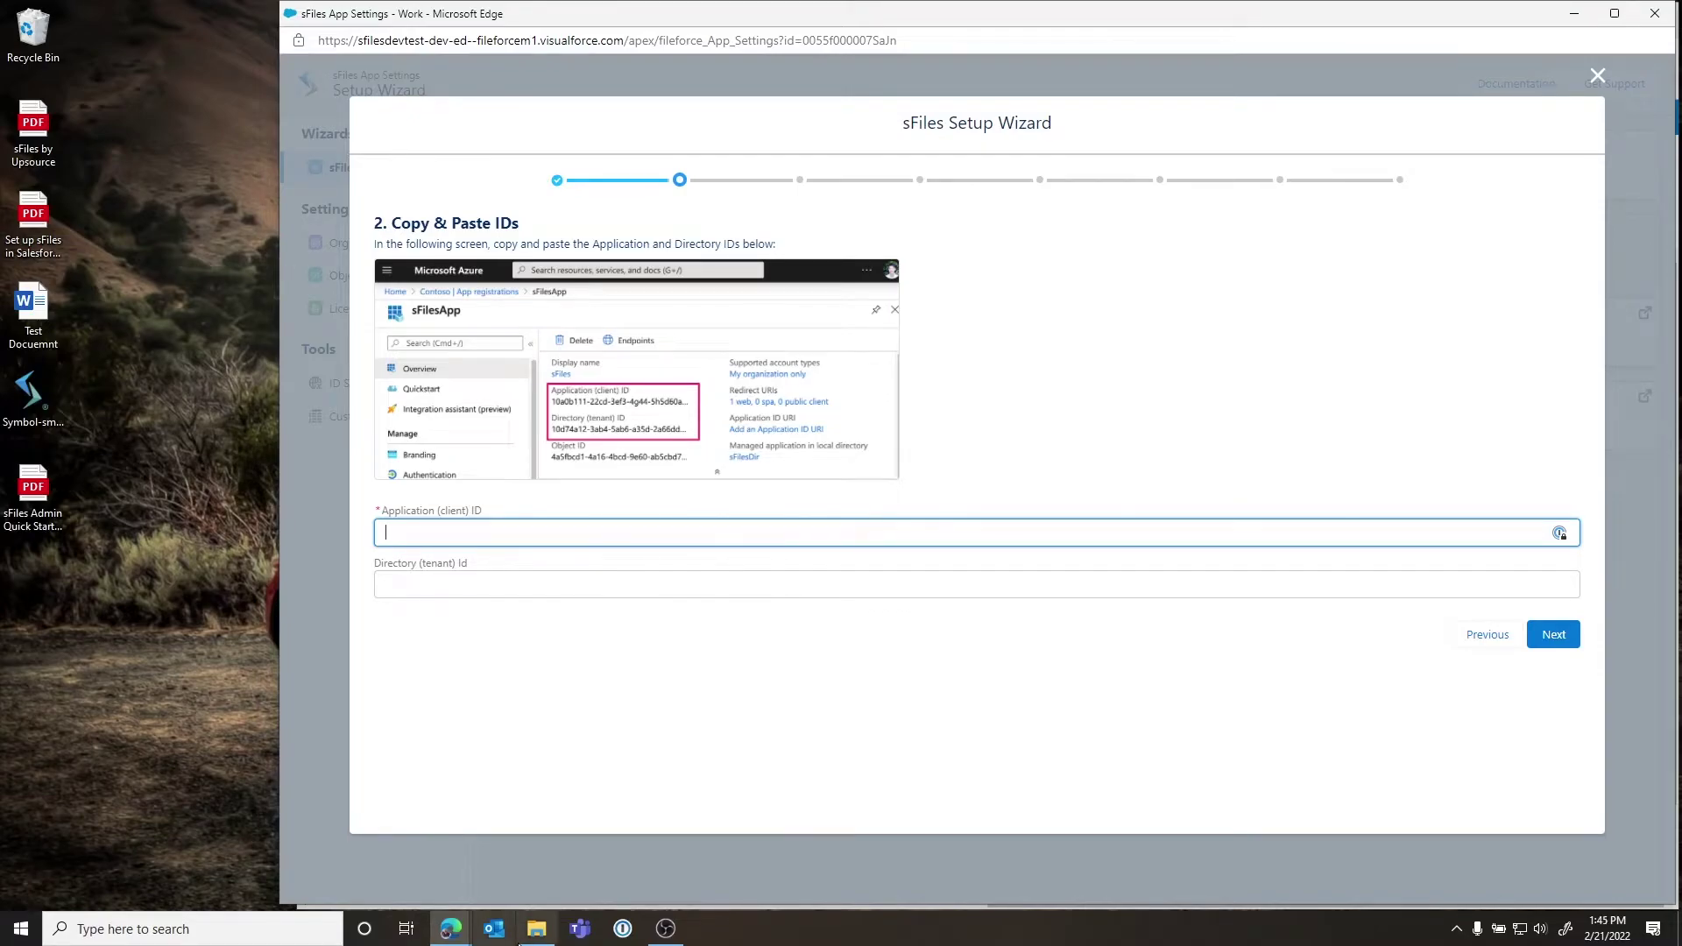
click(451, 928)
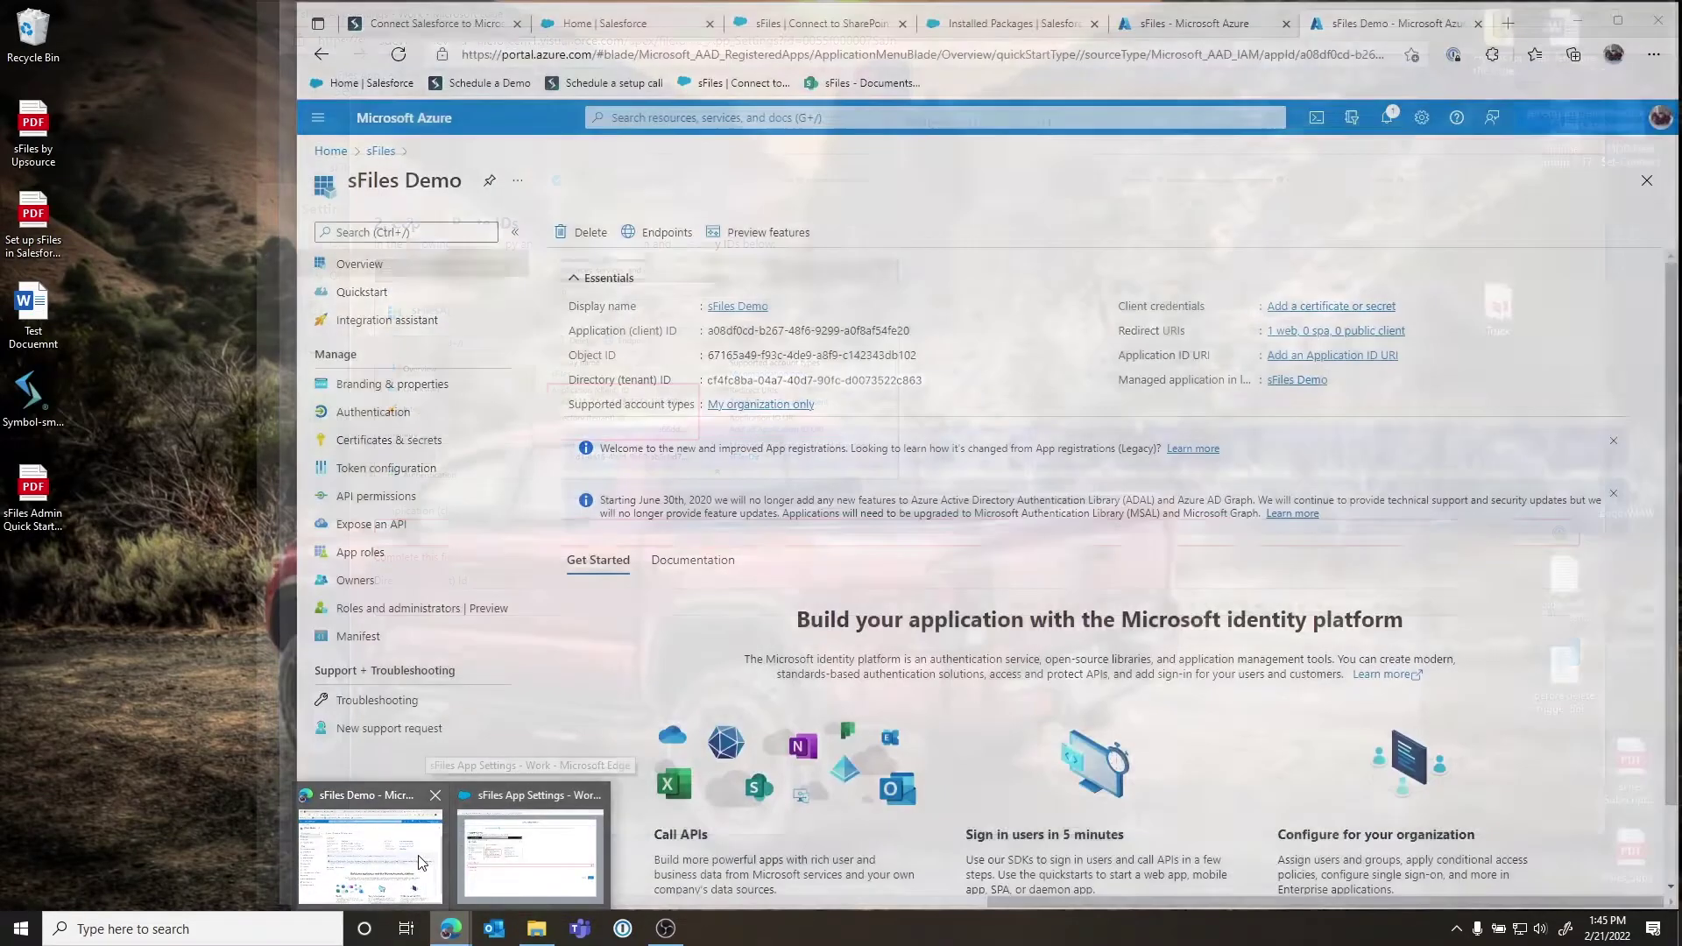
click(420, 863)
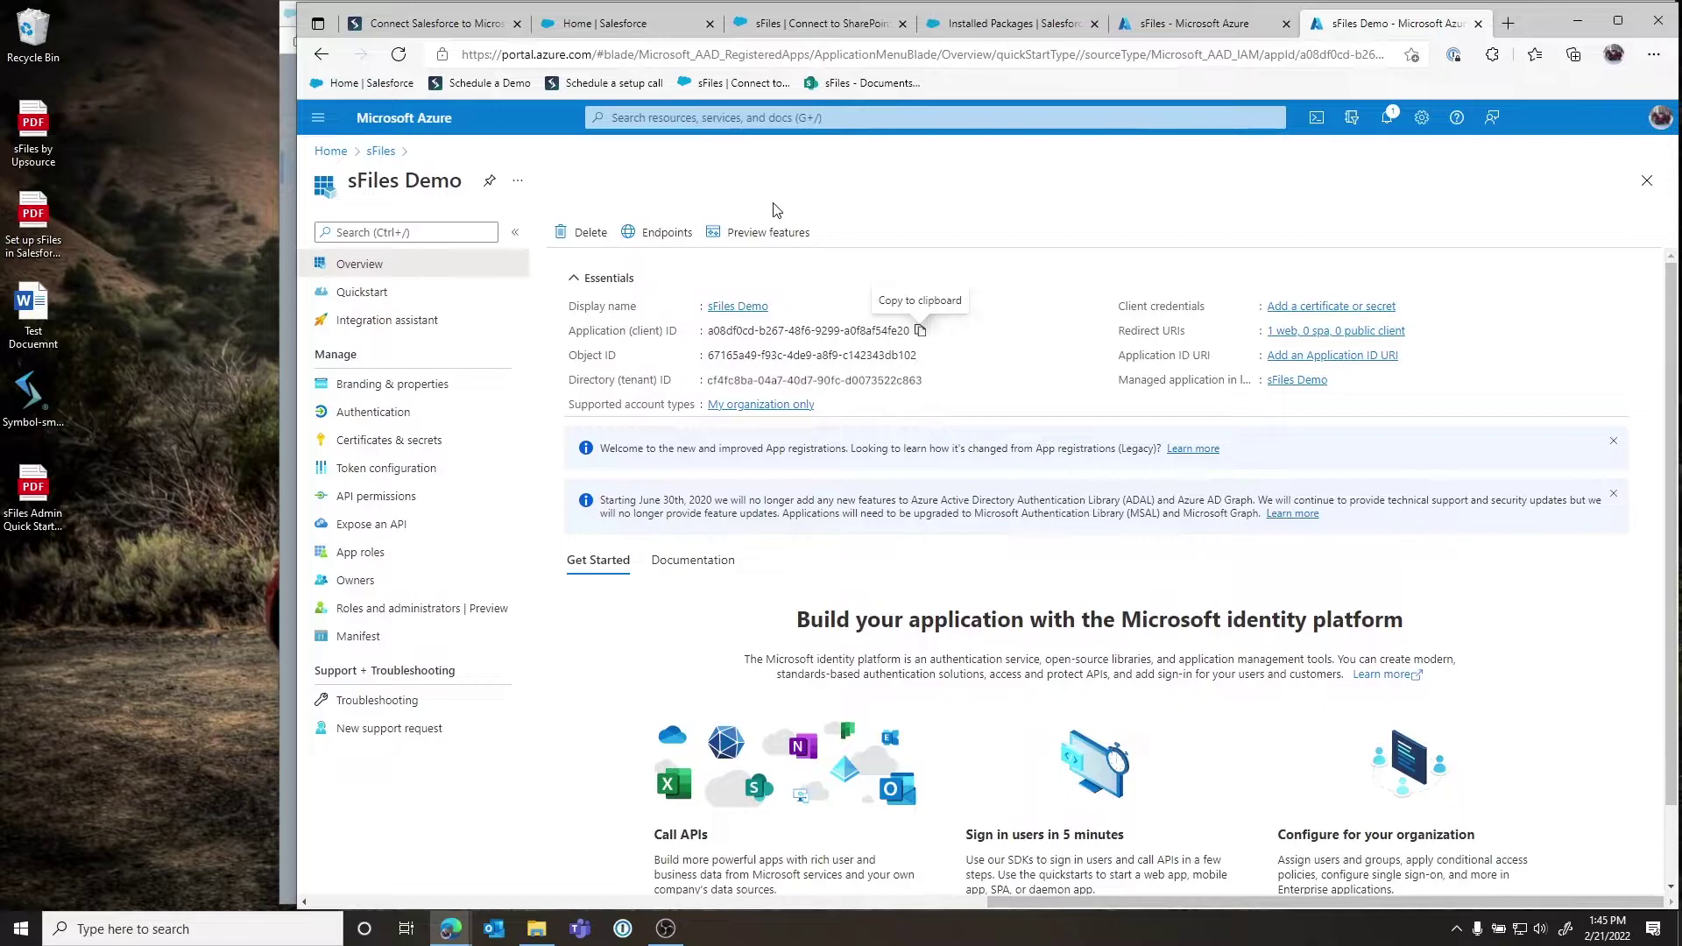
click(920, 330)
click(450, 928)
click(577, 841)
key(ctrl+v)
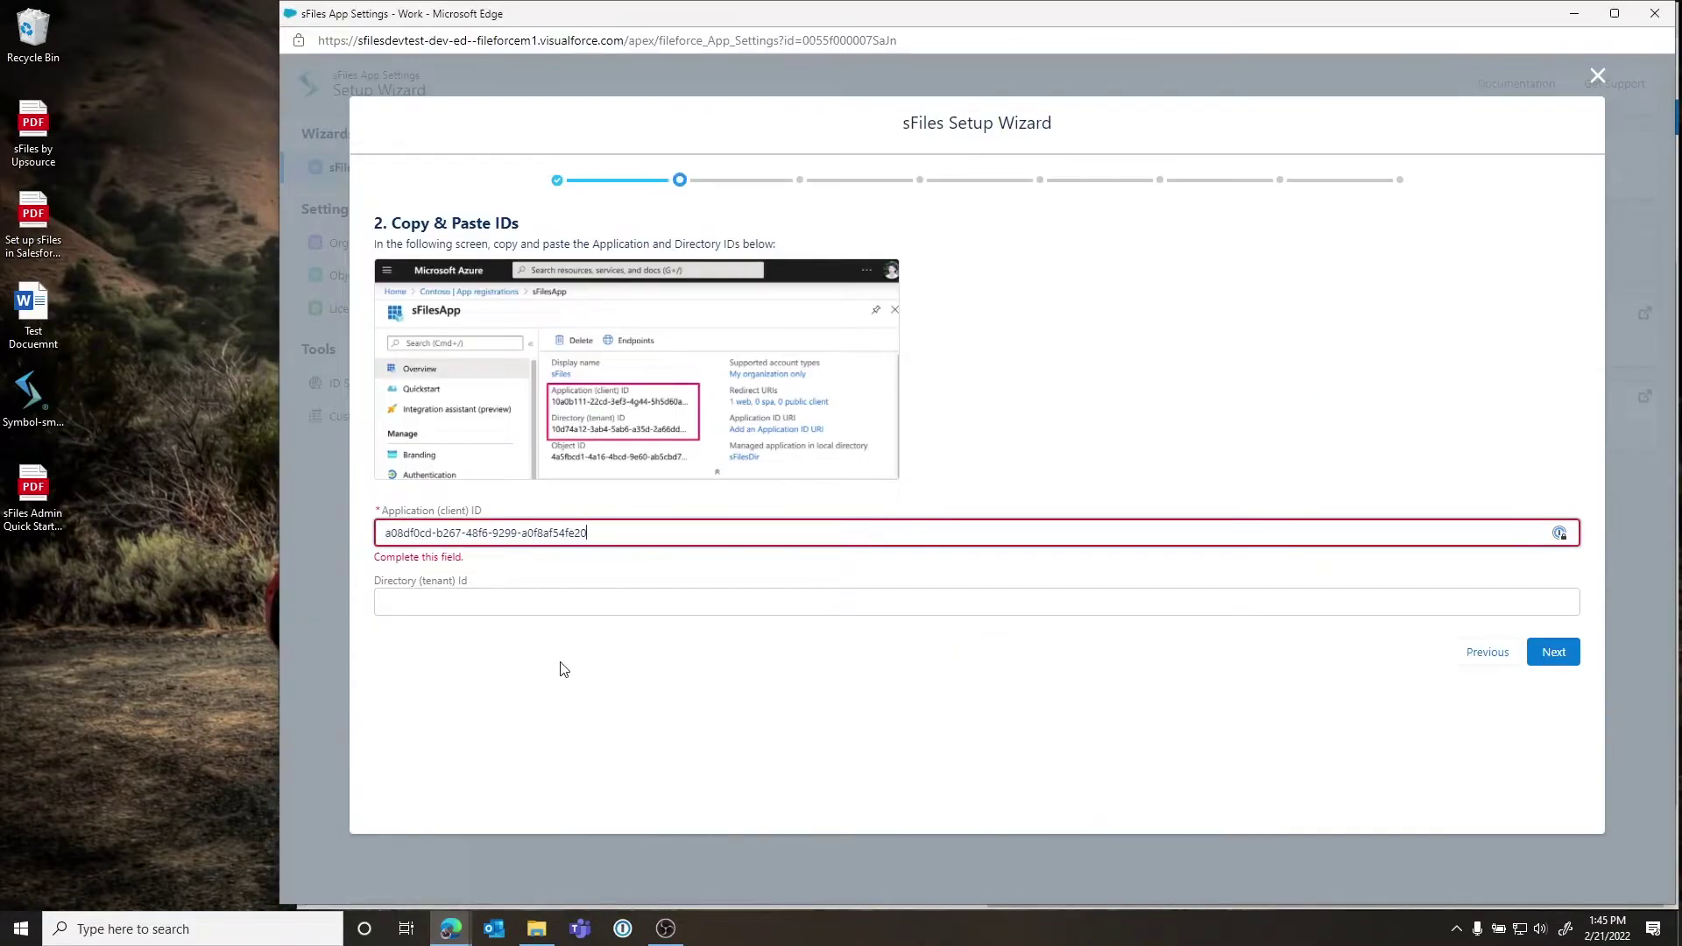
Paste the Directory (tenant) ID into the wizard and advance to Generate Client Secret
key(alt+Tab)
click(928, 381)
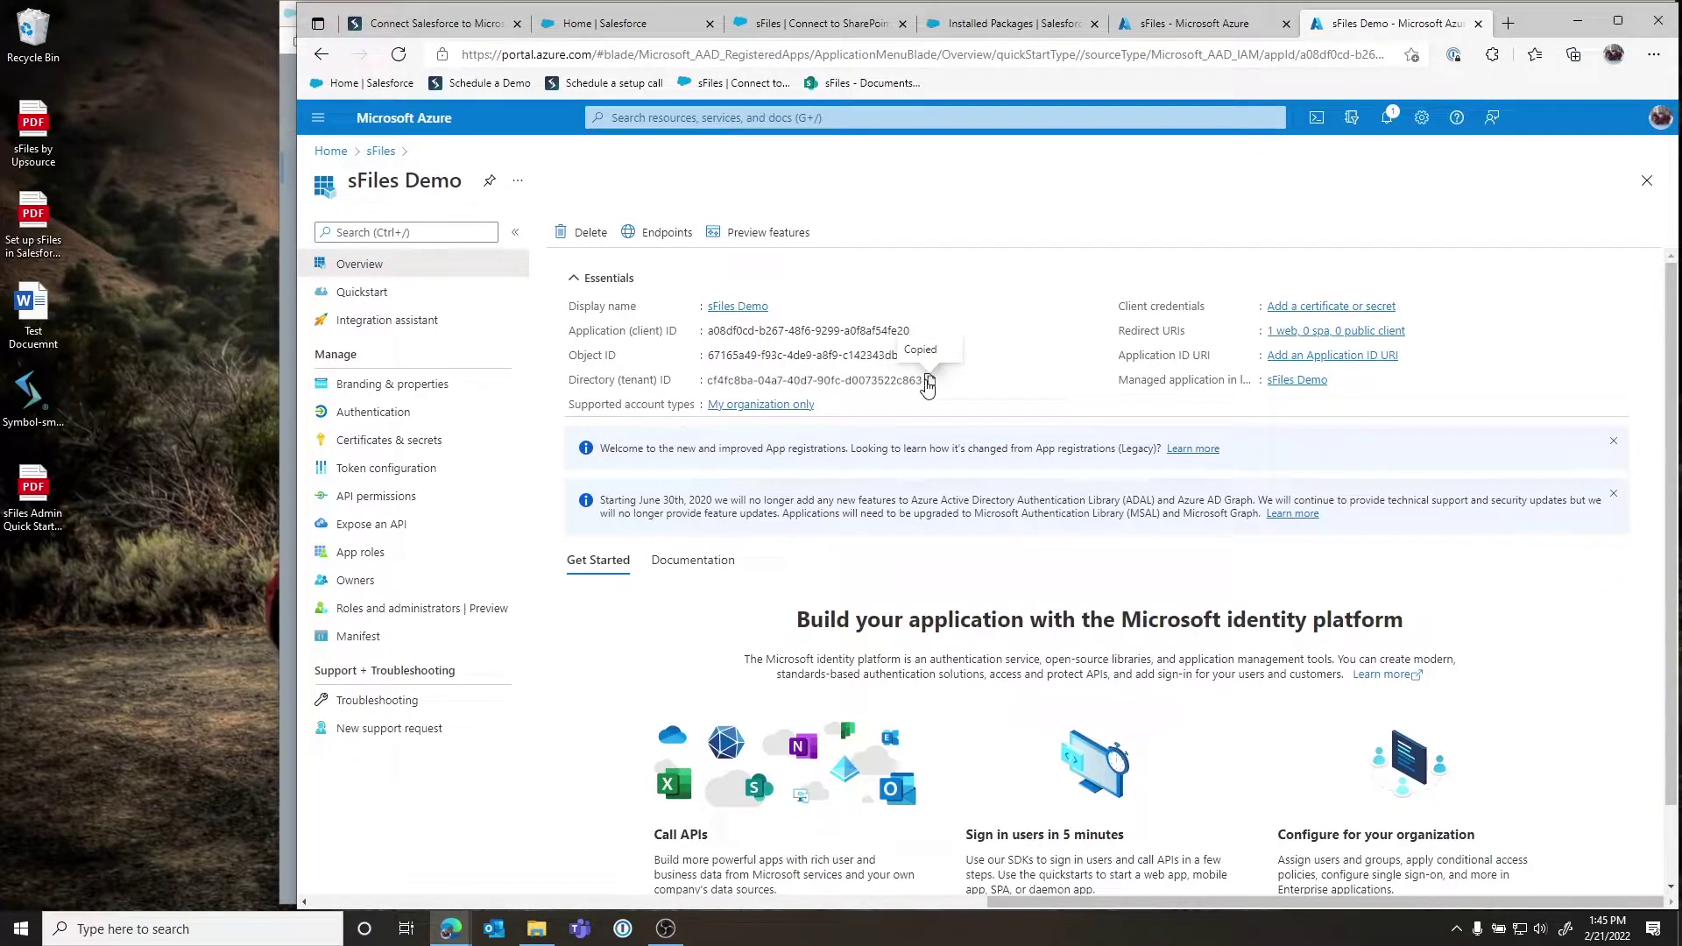
mouse_move(454, 938)
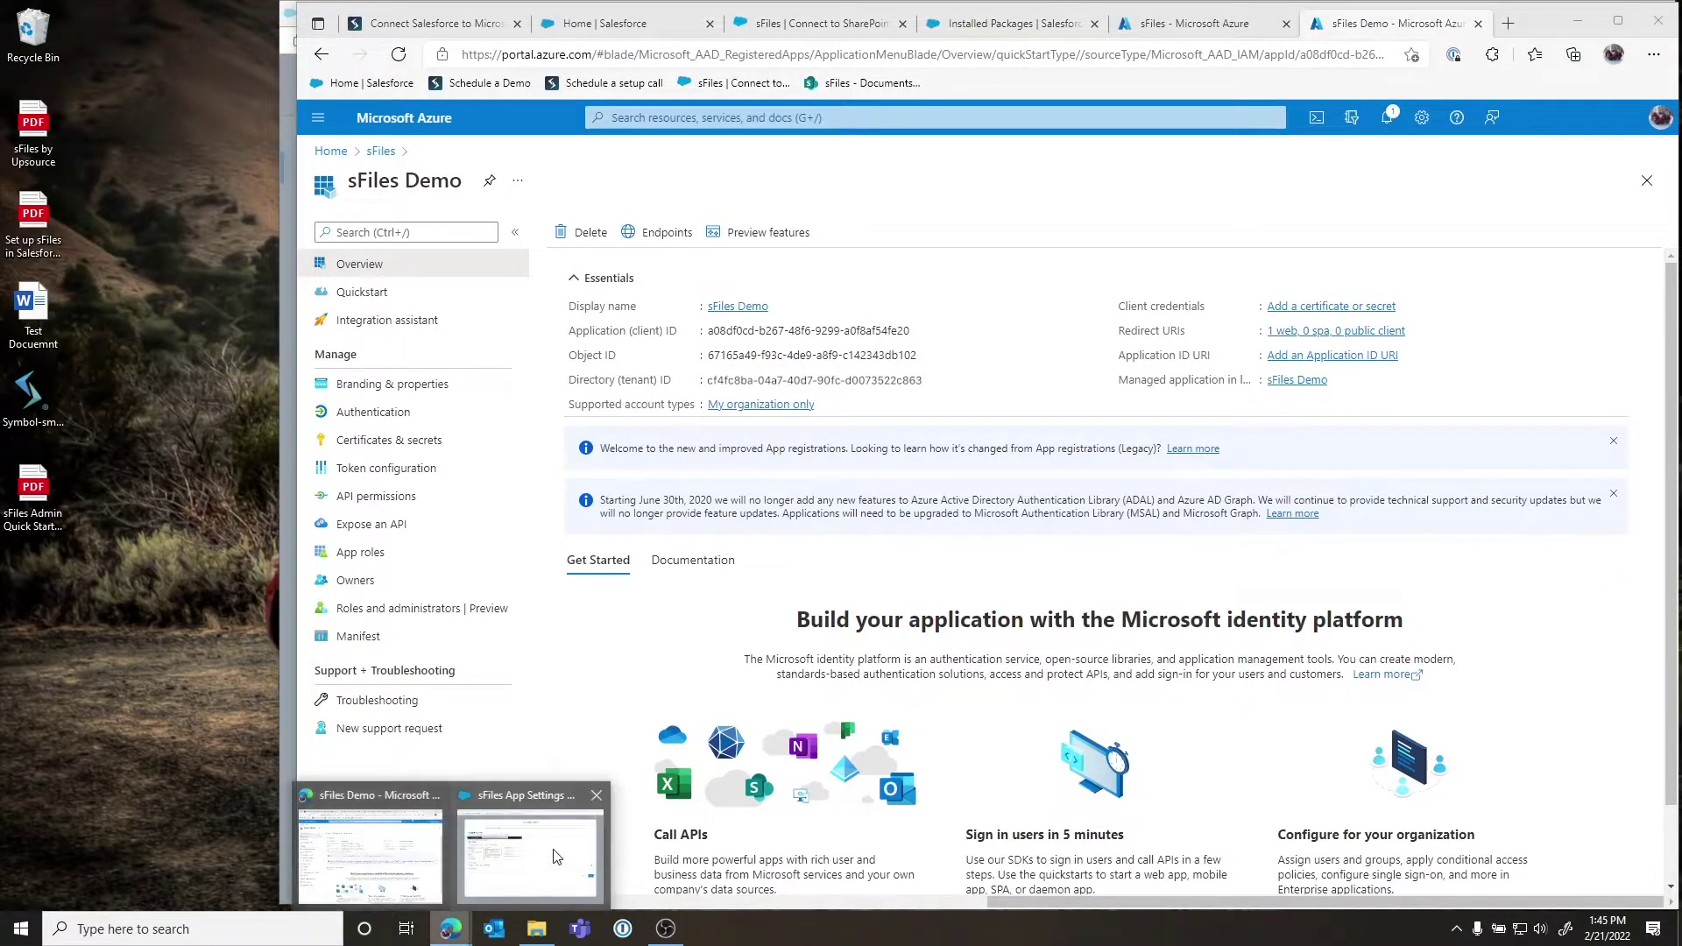
click(557, 860)
click(608, 589)
key(ctrl+v)
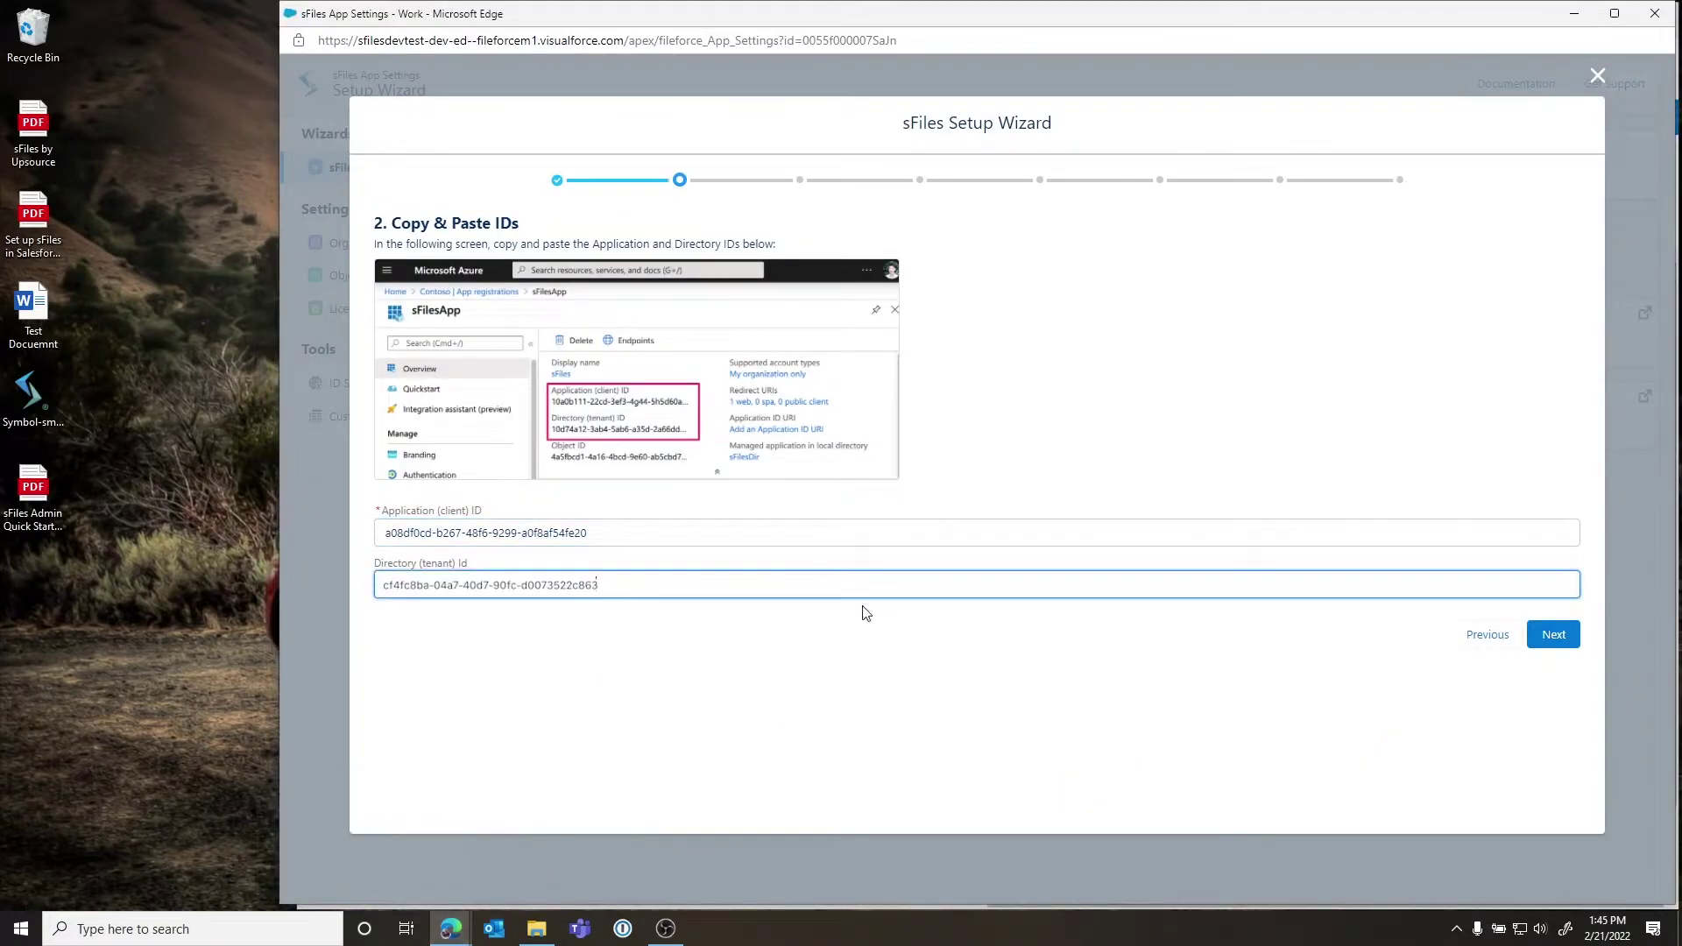
click(1553, 635)
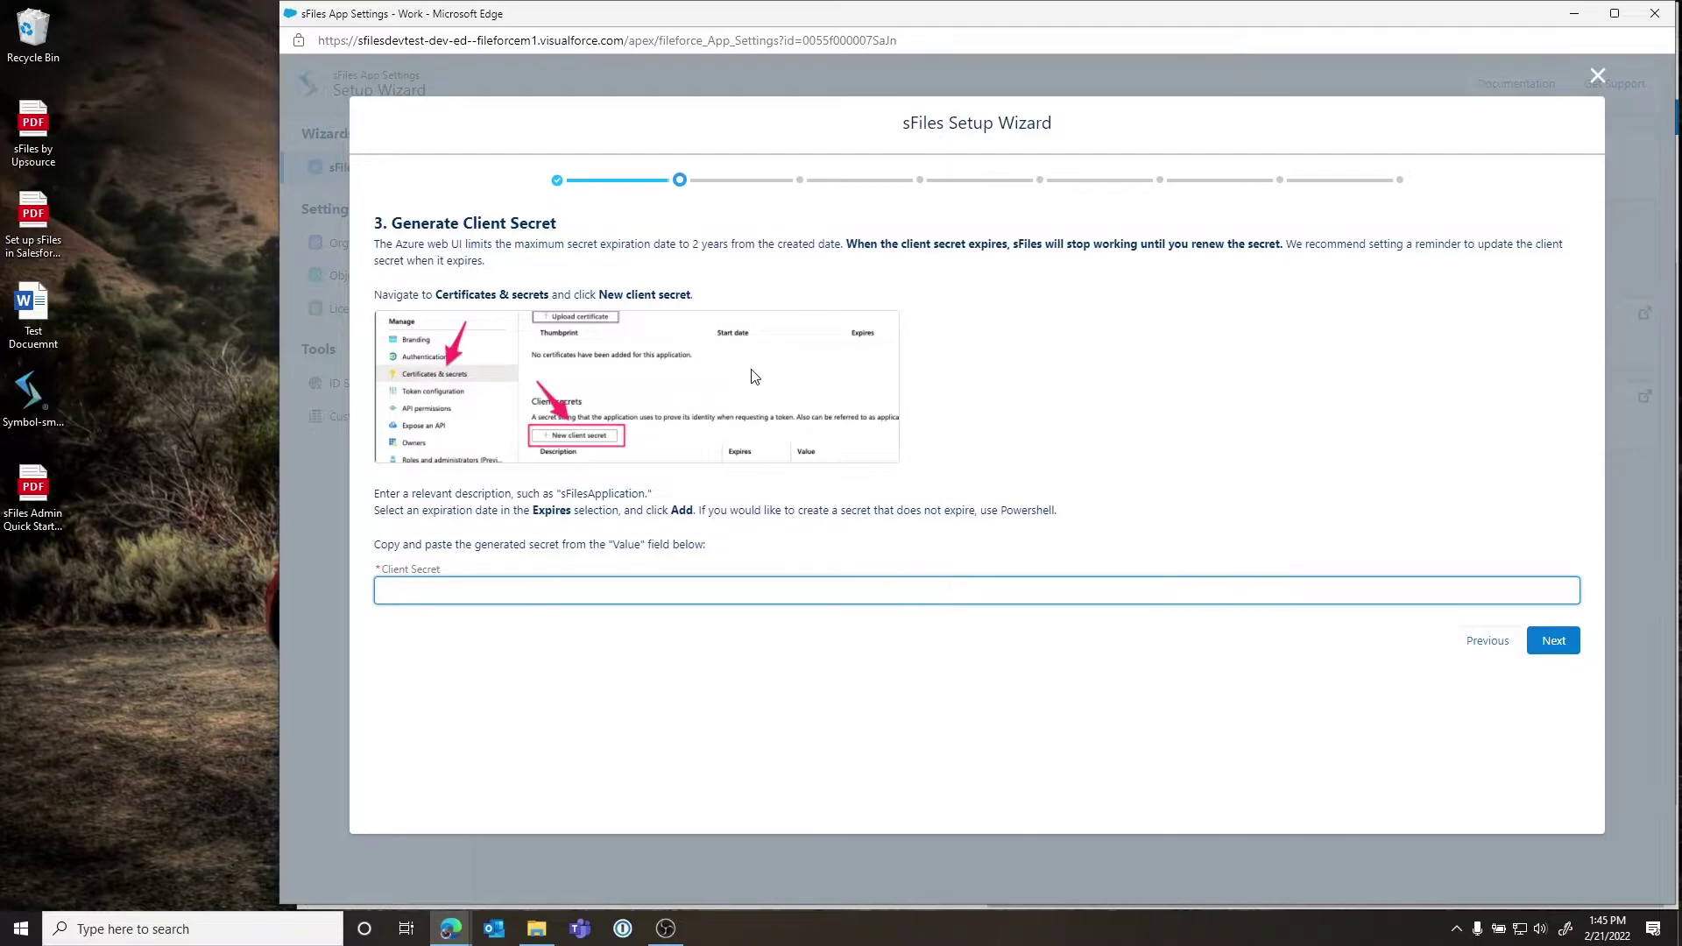
Add a 24-month client secret described 'sFiles Deom' to sFiles Demo and copy its value
mouse_move(450, 933)
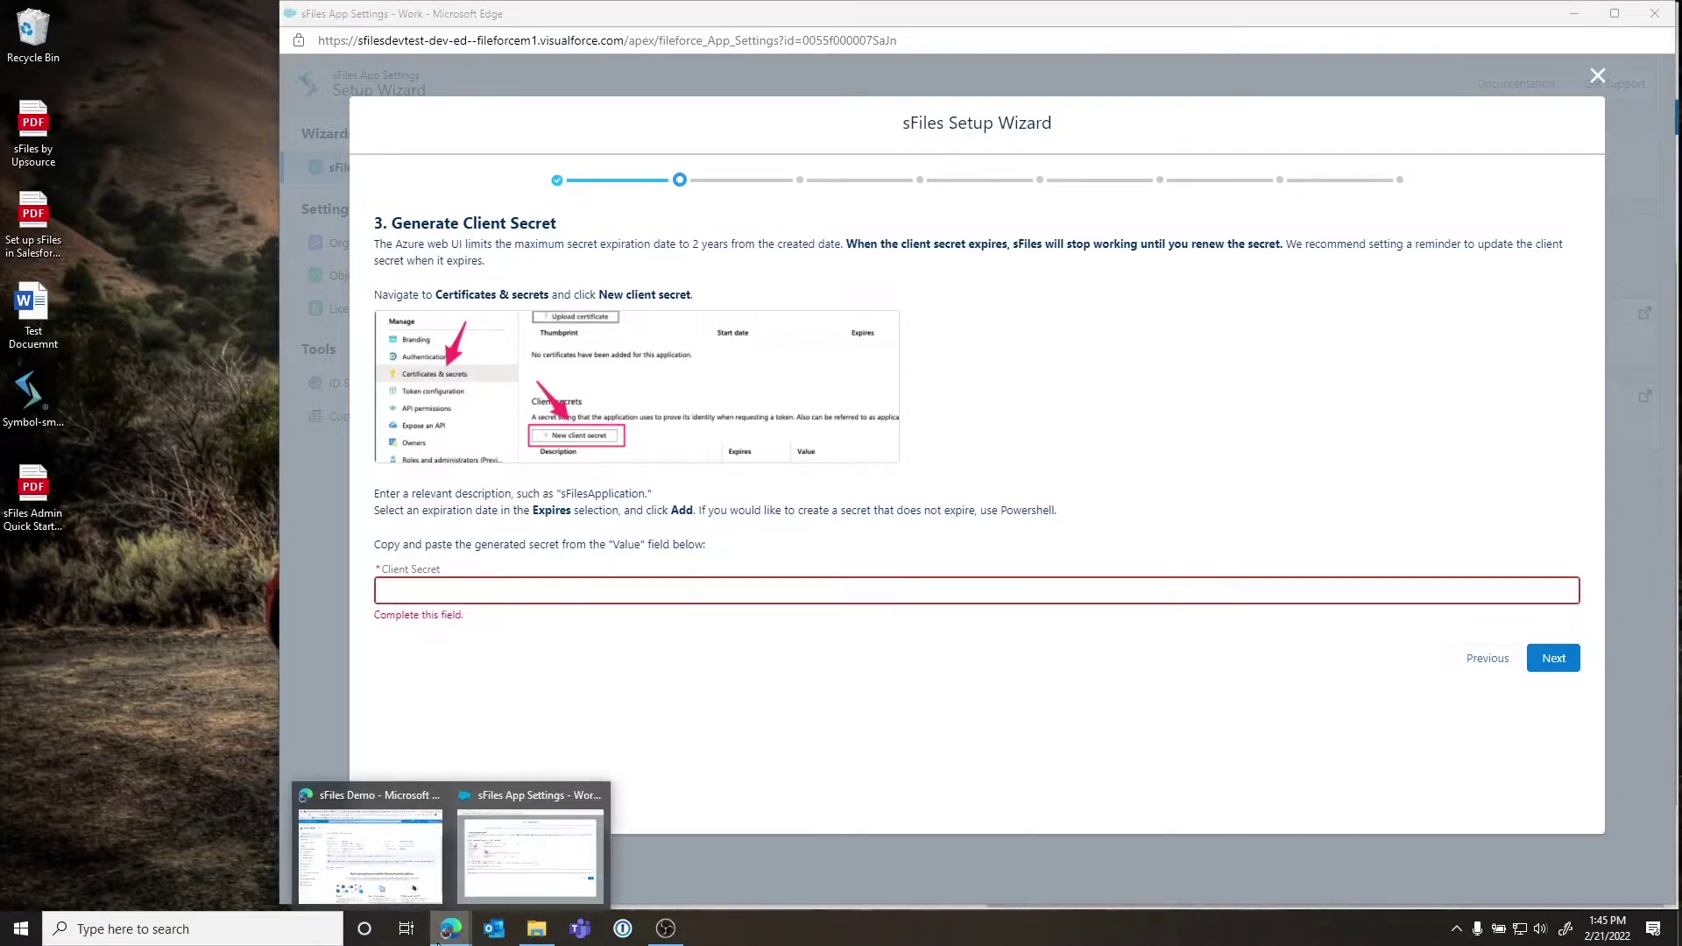
click(406, 861)
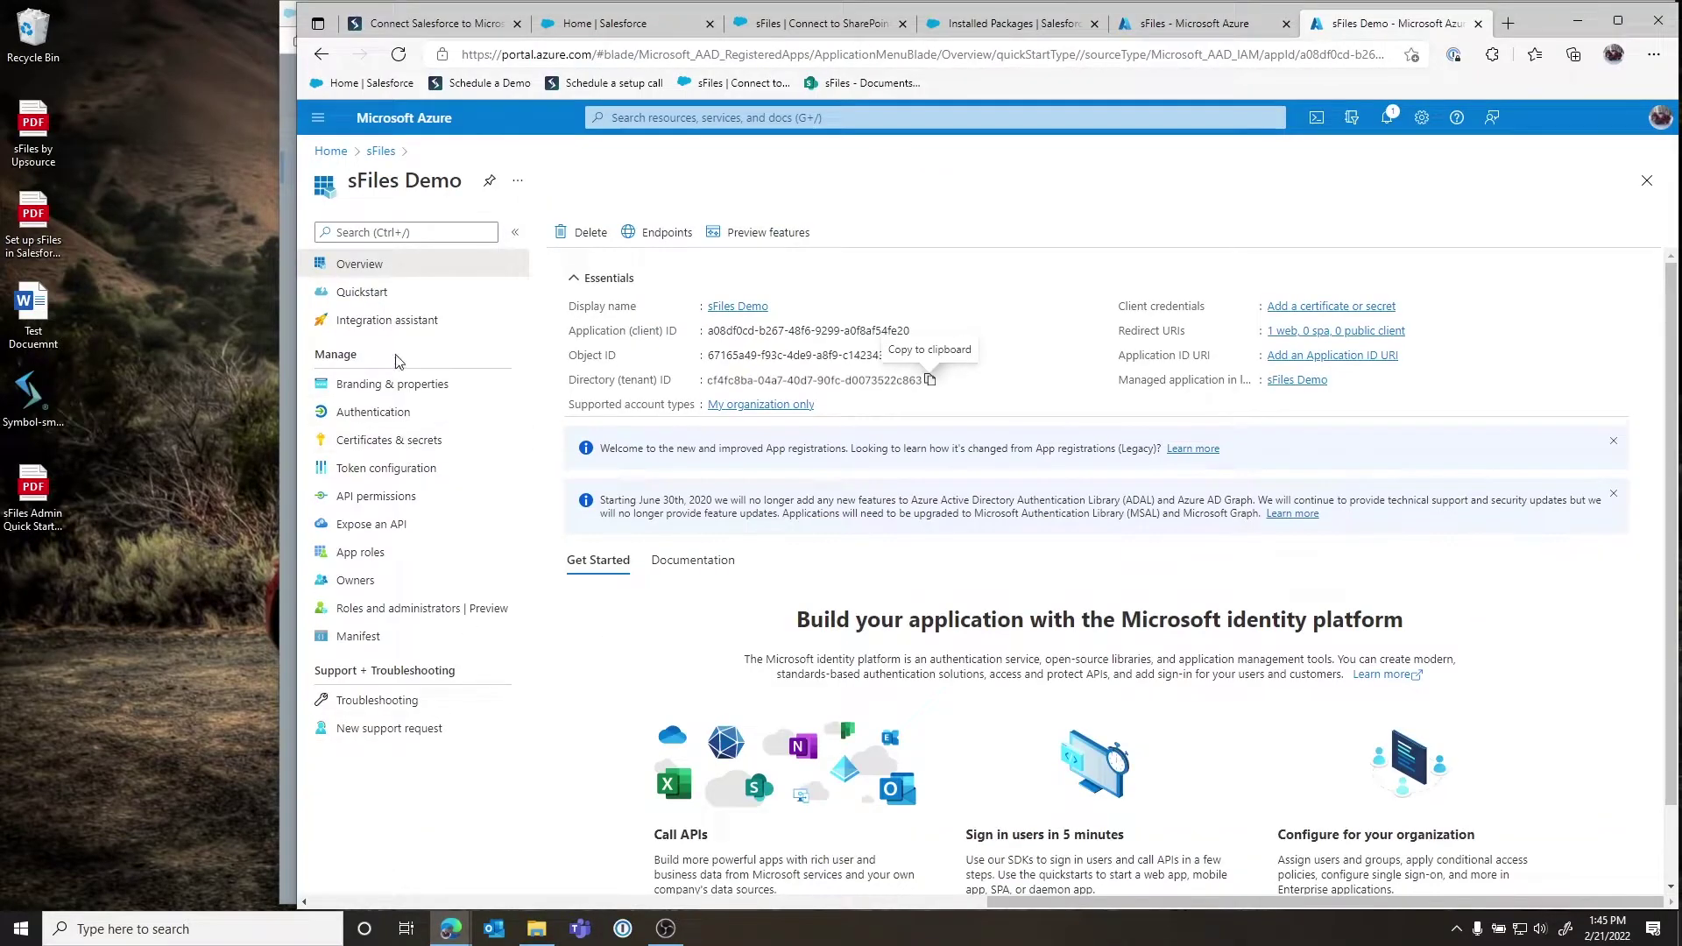
click(382, 448)
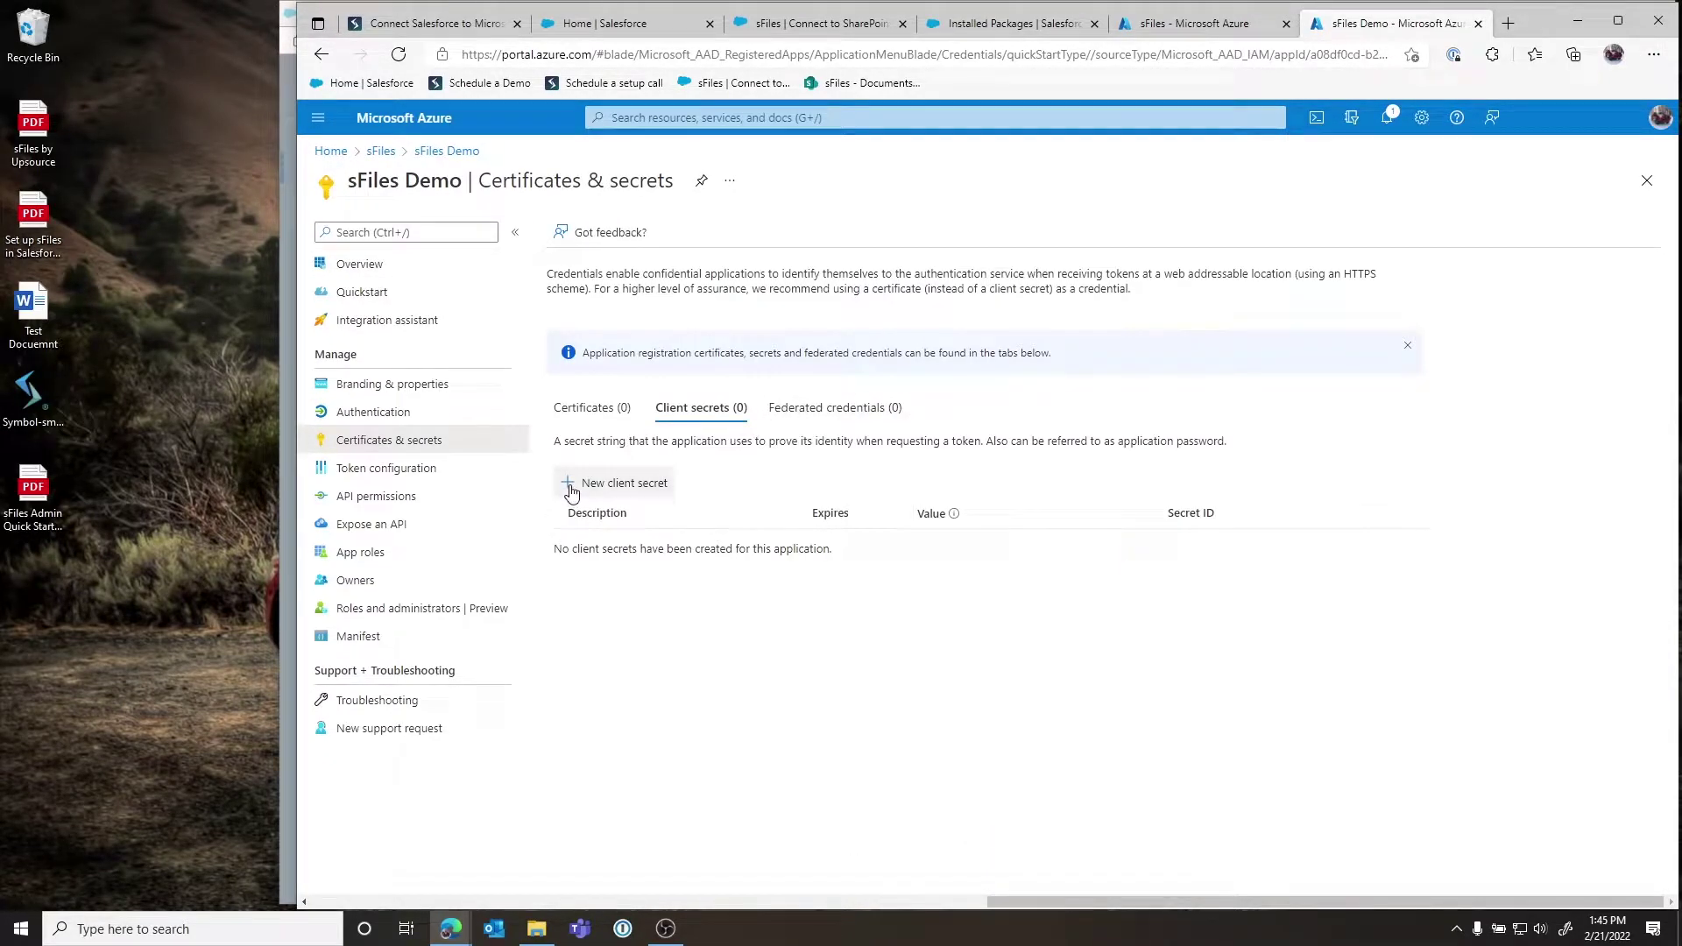
click(567, 489)
text(sFiles Deom)
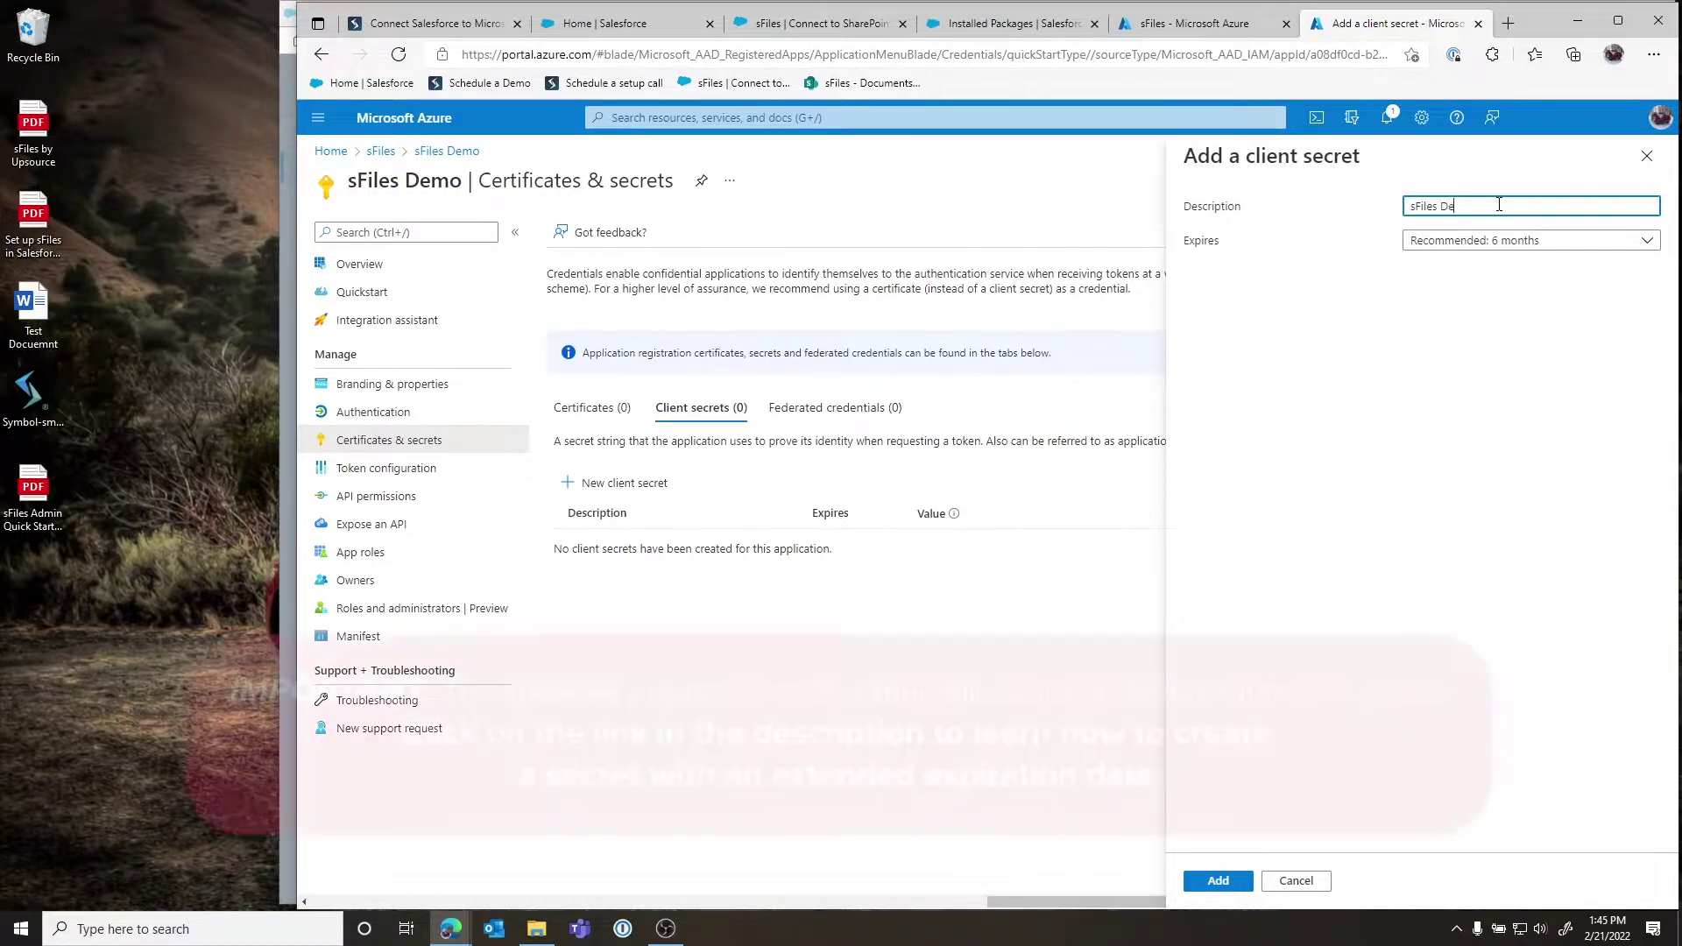
click(1590, 242)
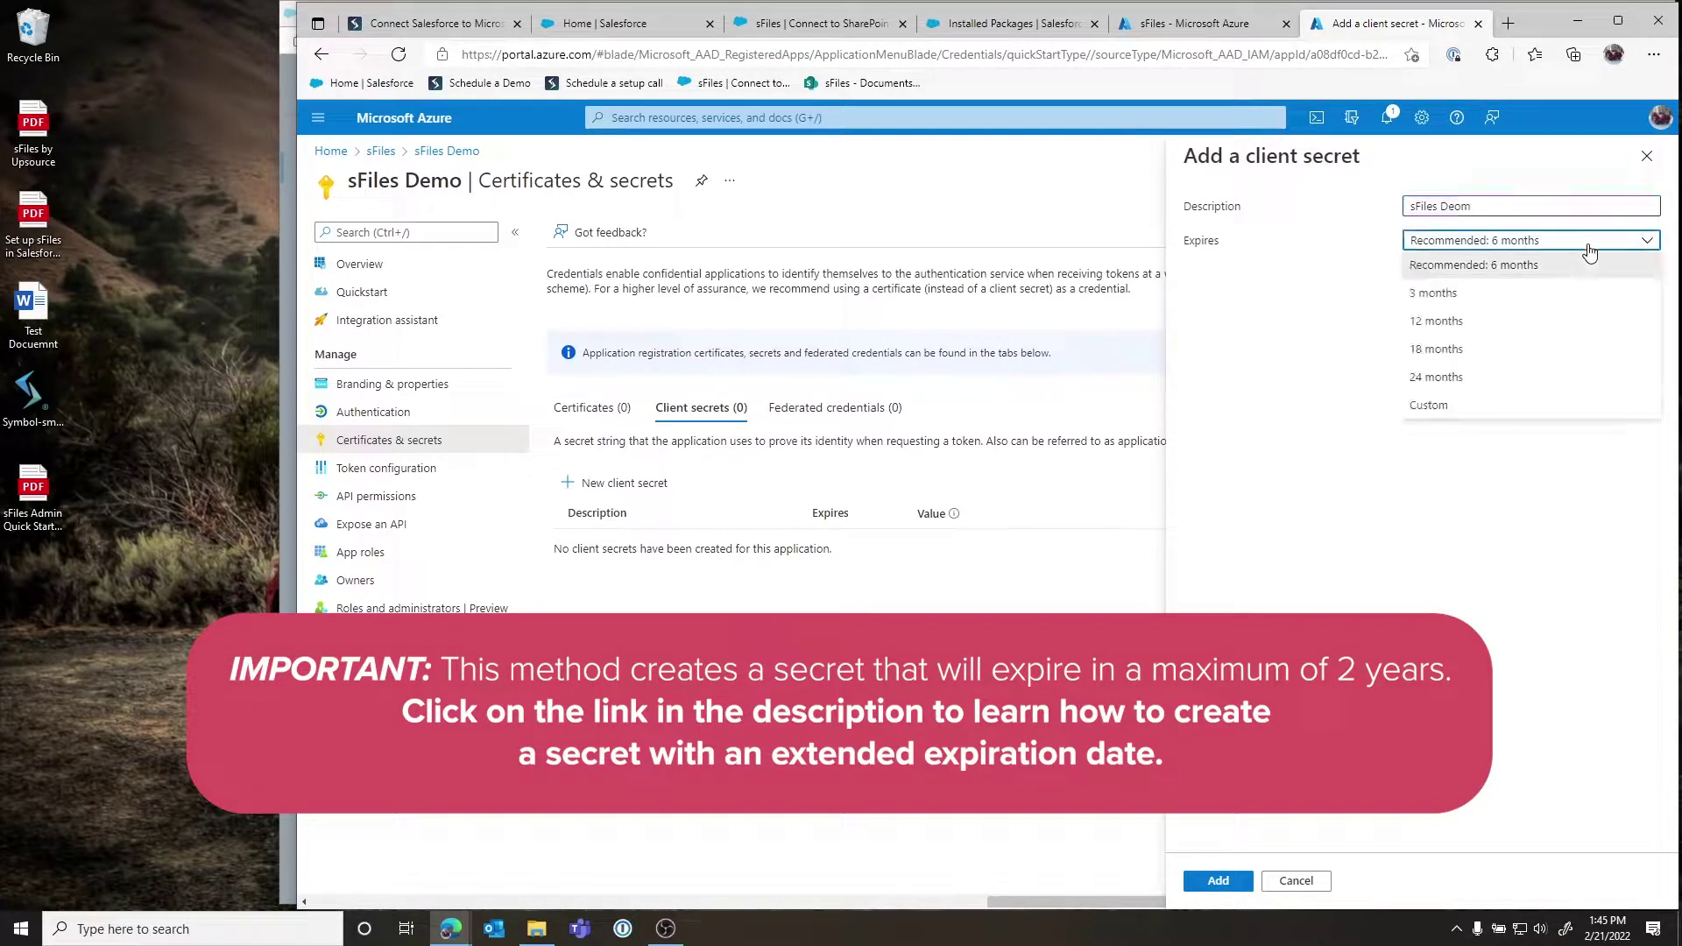
click(1461, 377)
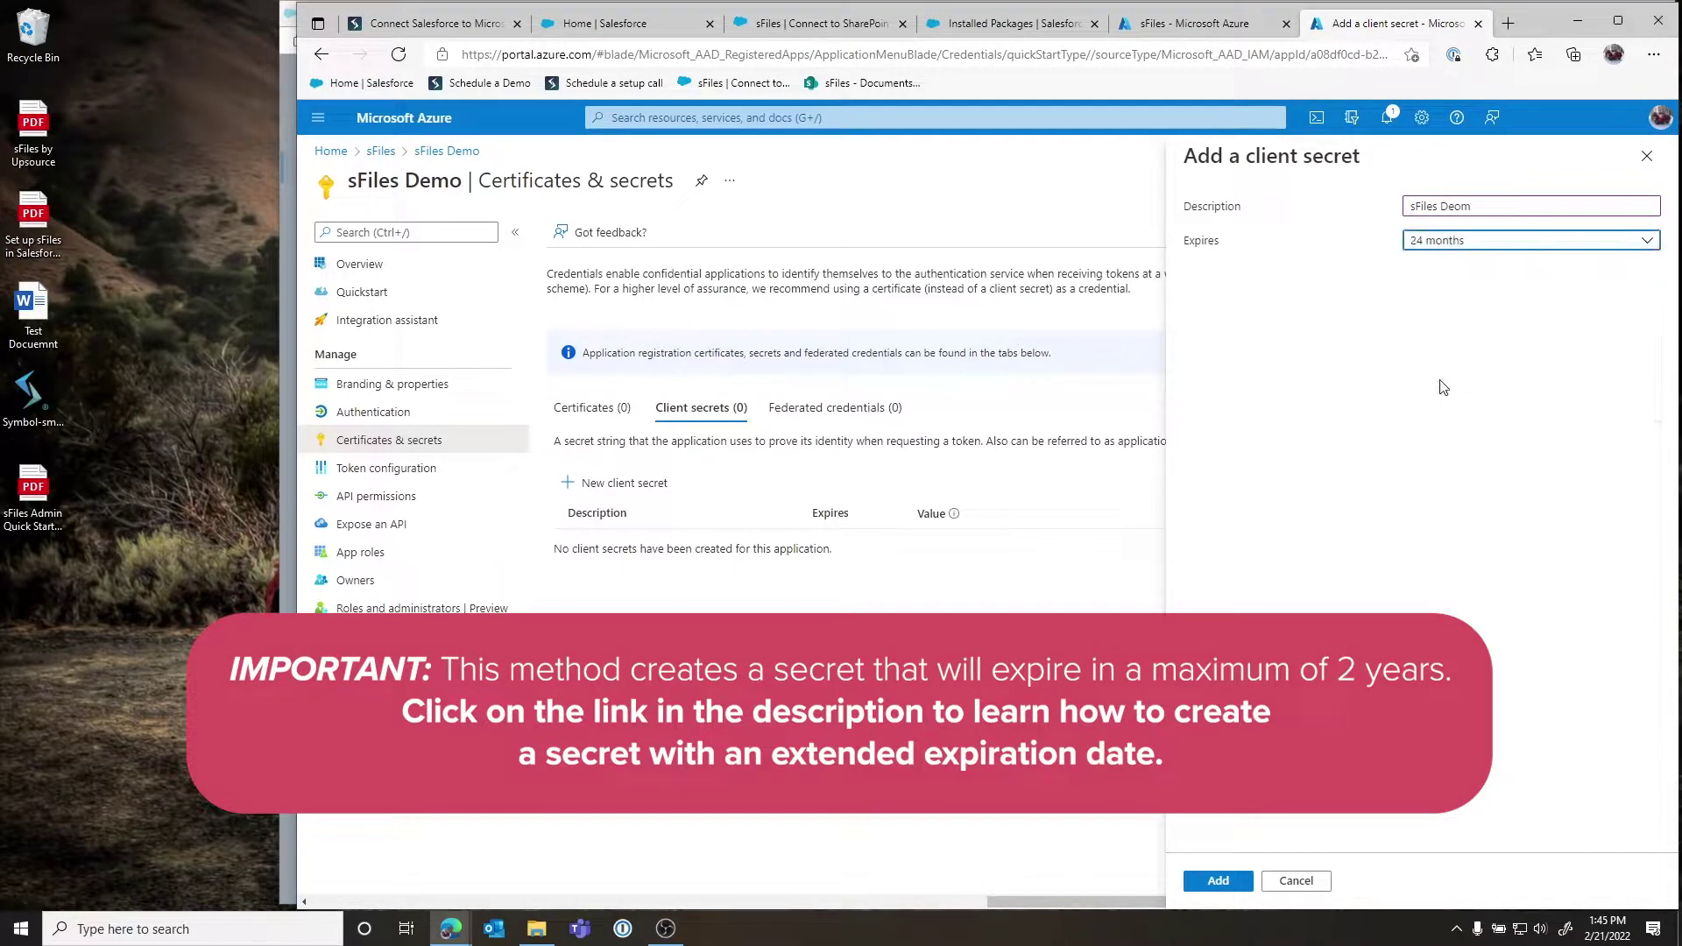
click(1218, 881)
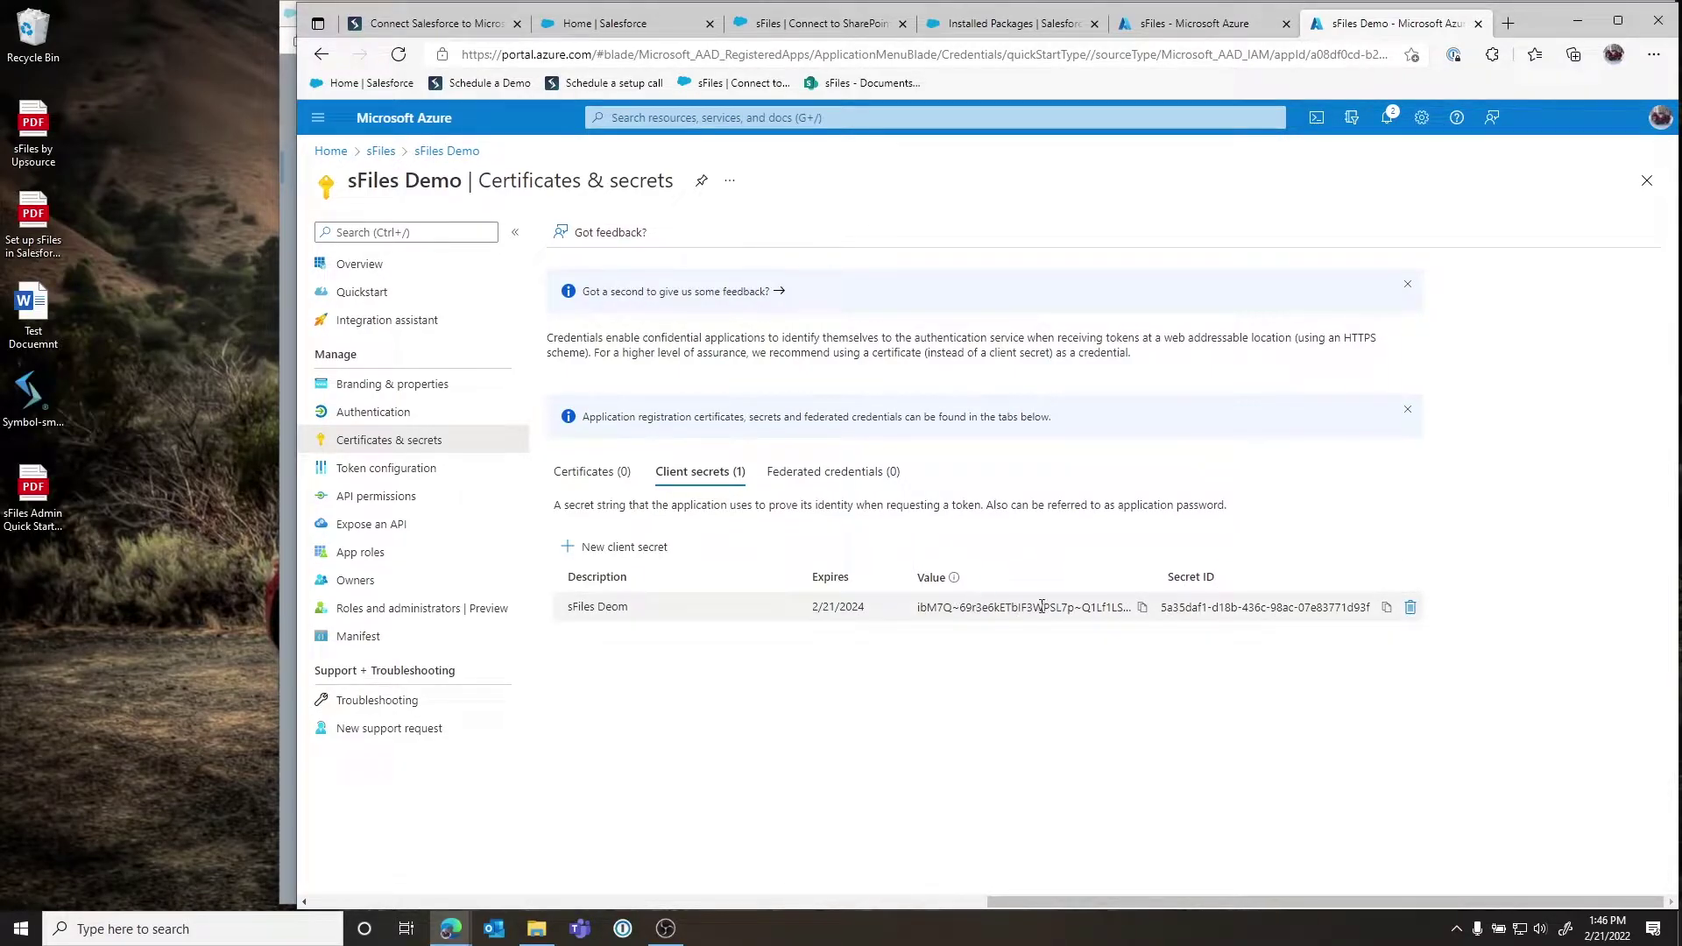
click(1142, 607)
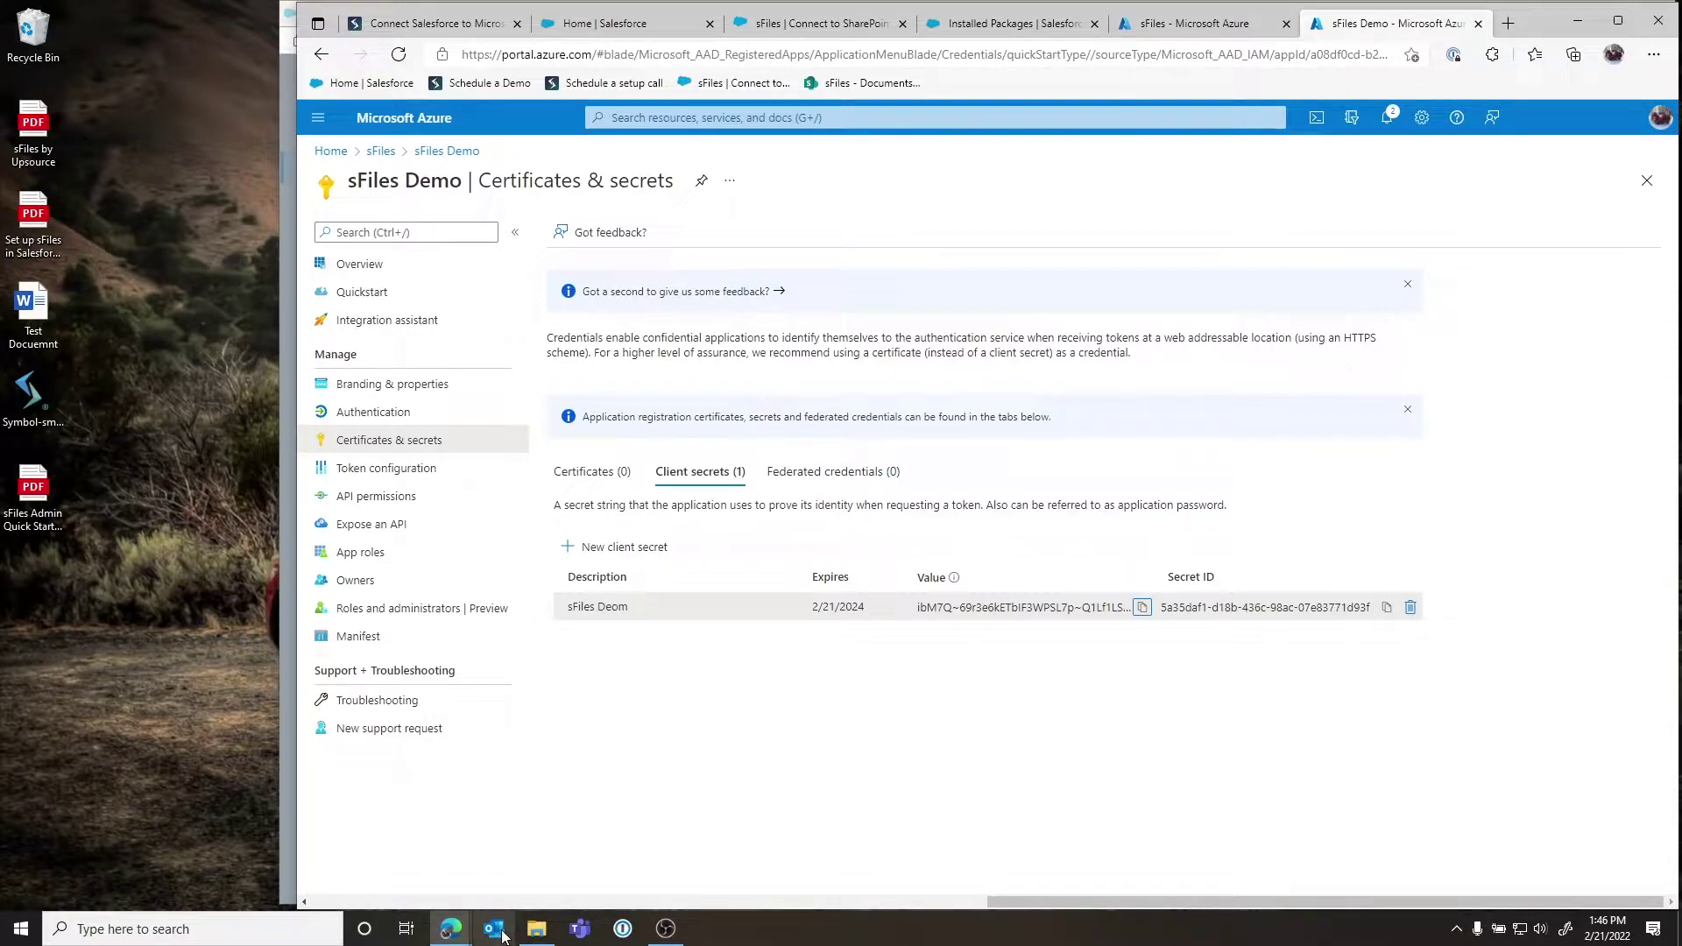
mouse_move(449, 927)
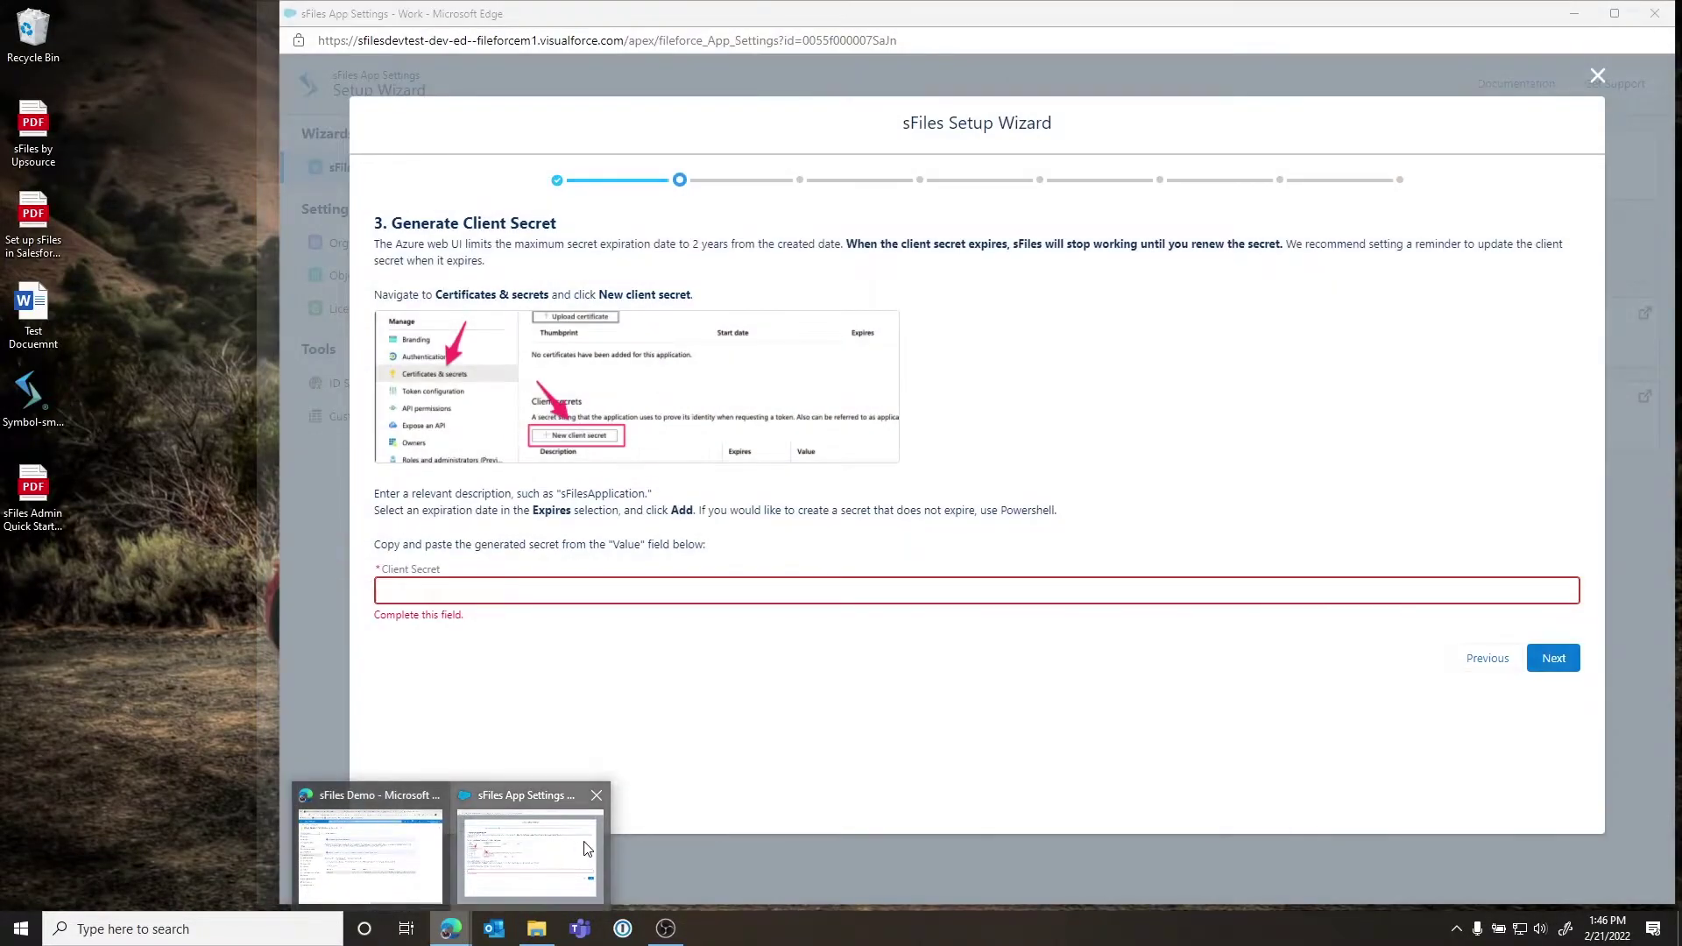
Paste the Azure secret into the wizard's Client Secret field and advance to Grant Permissions
click(530, 854)
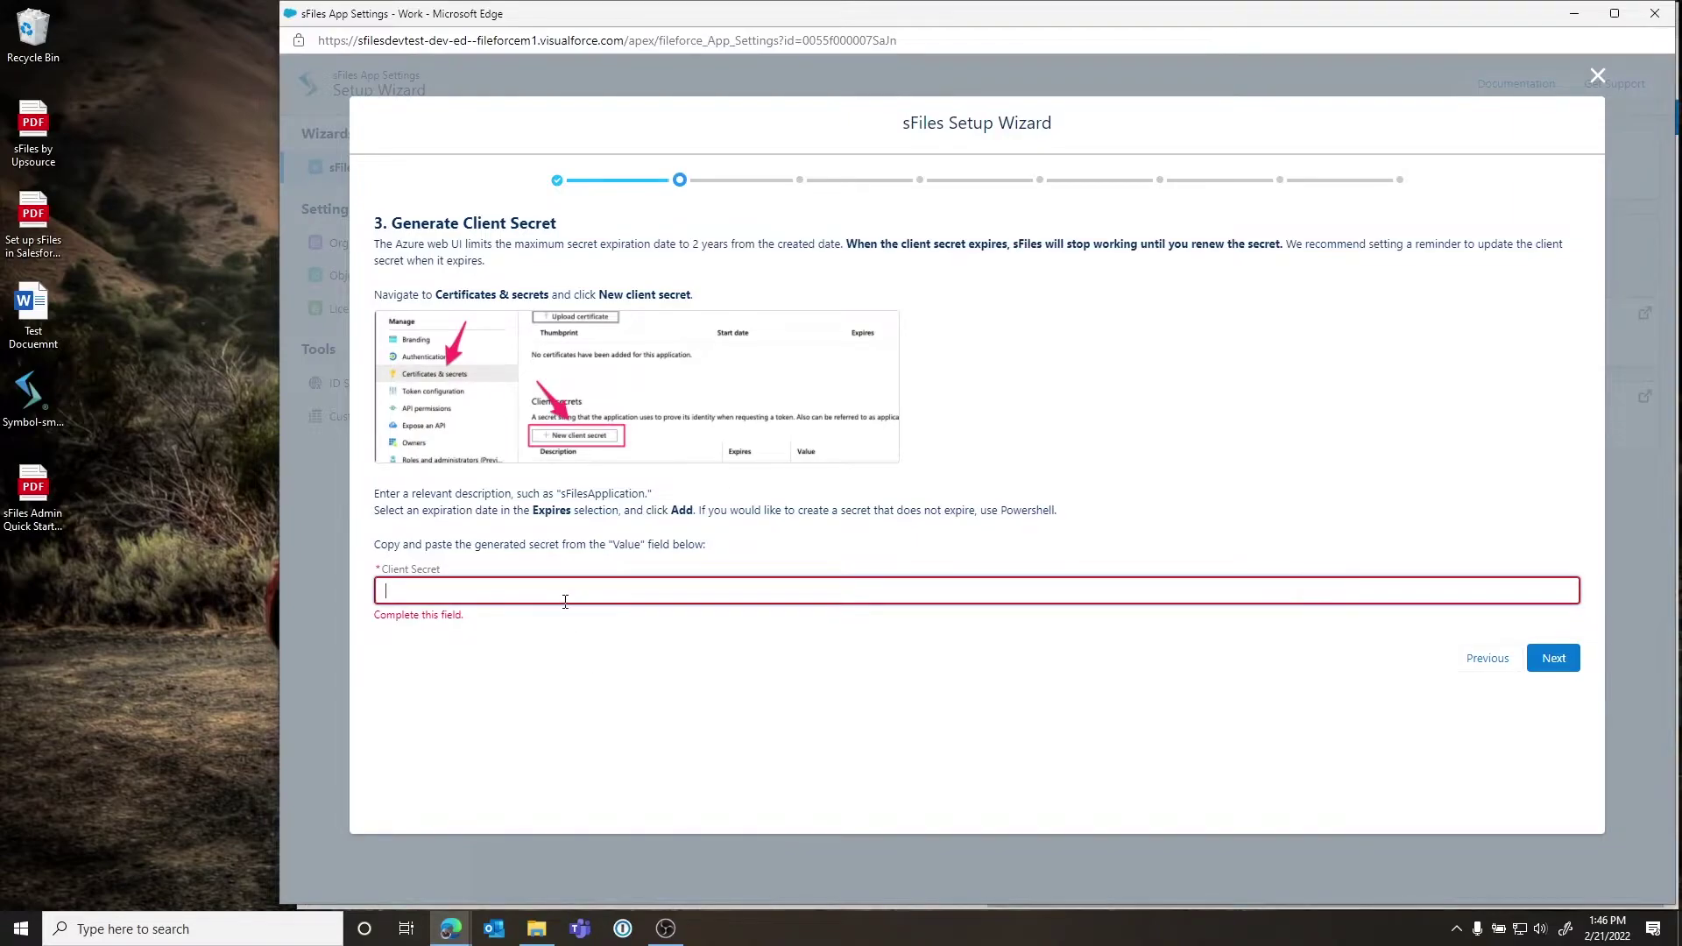
key(ctrl+v)
click(859, 682)
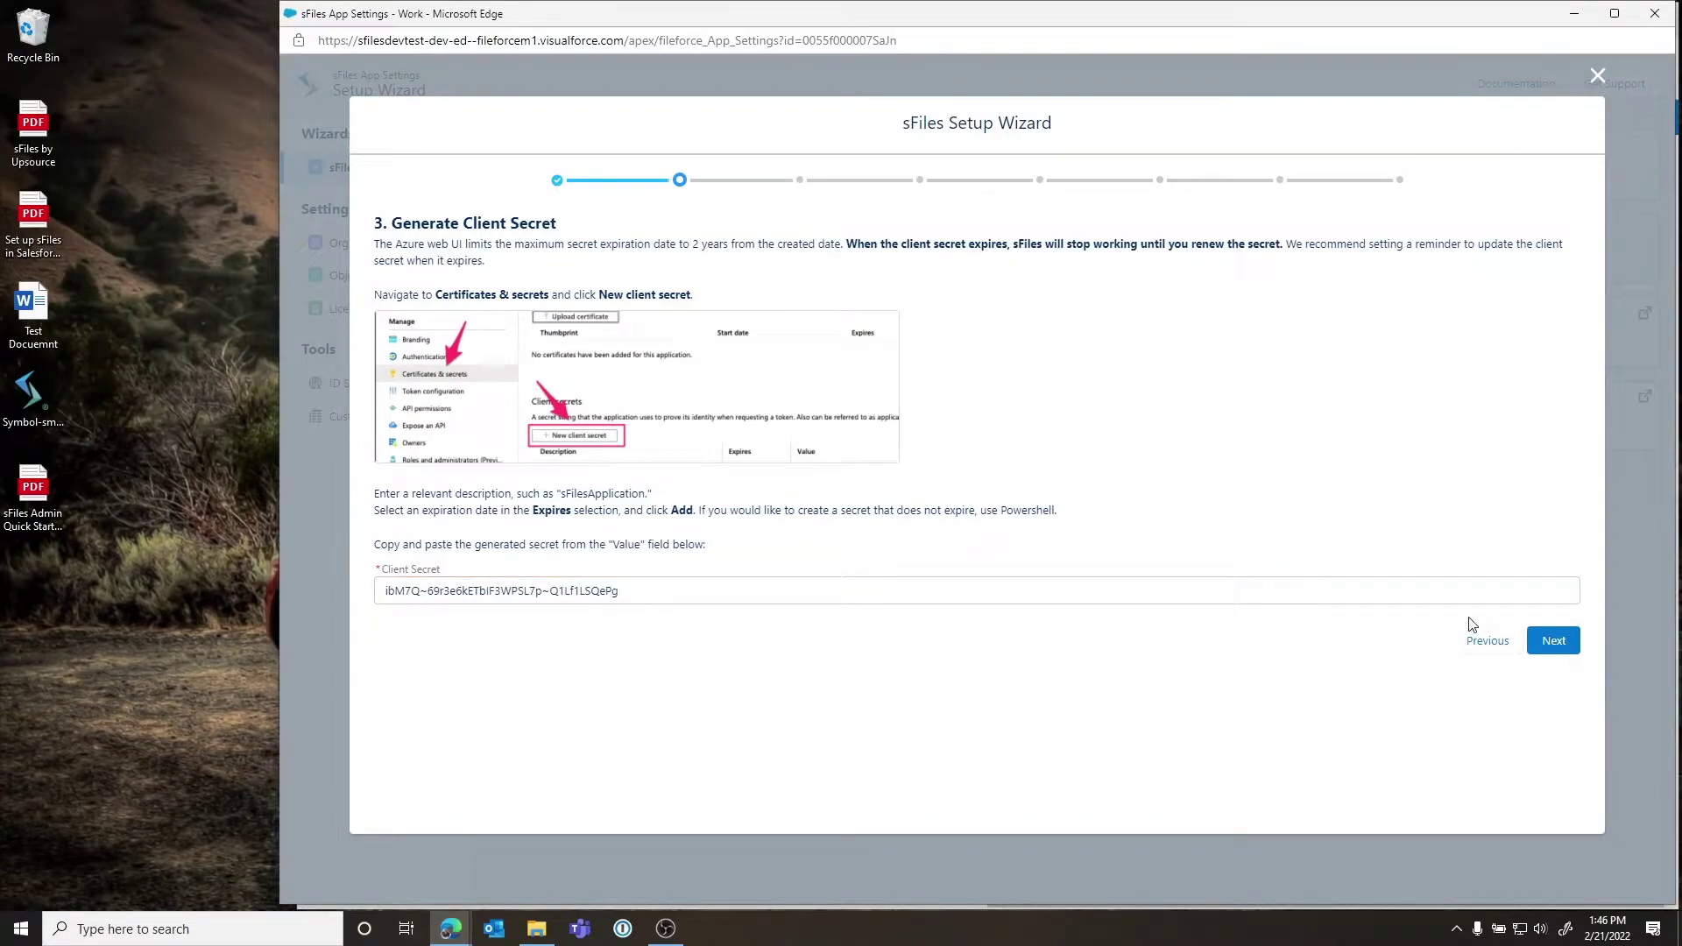
click(1549, 640)
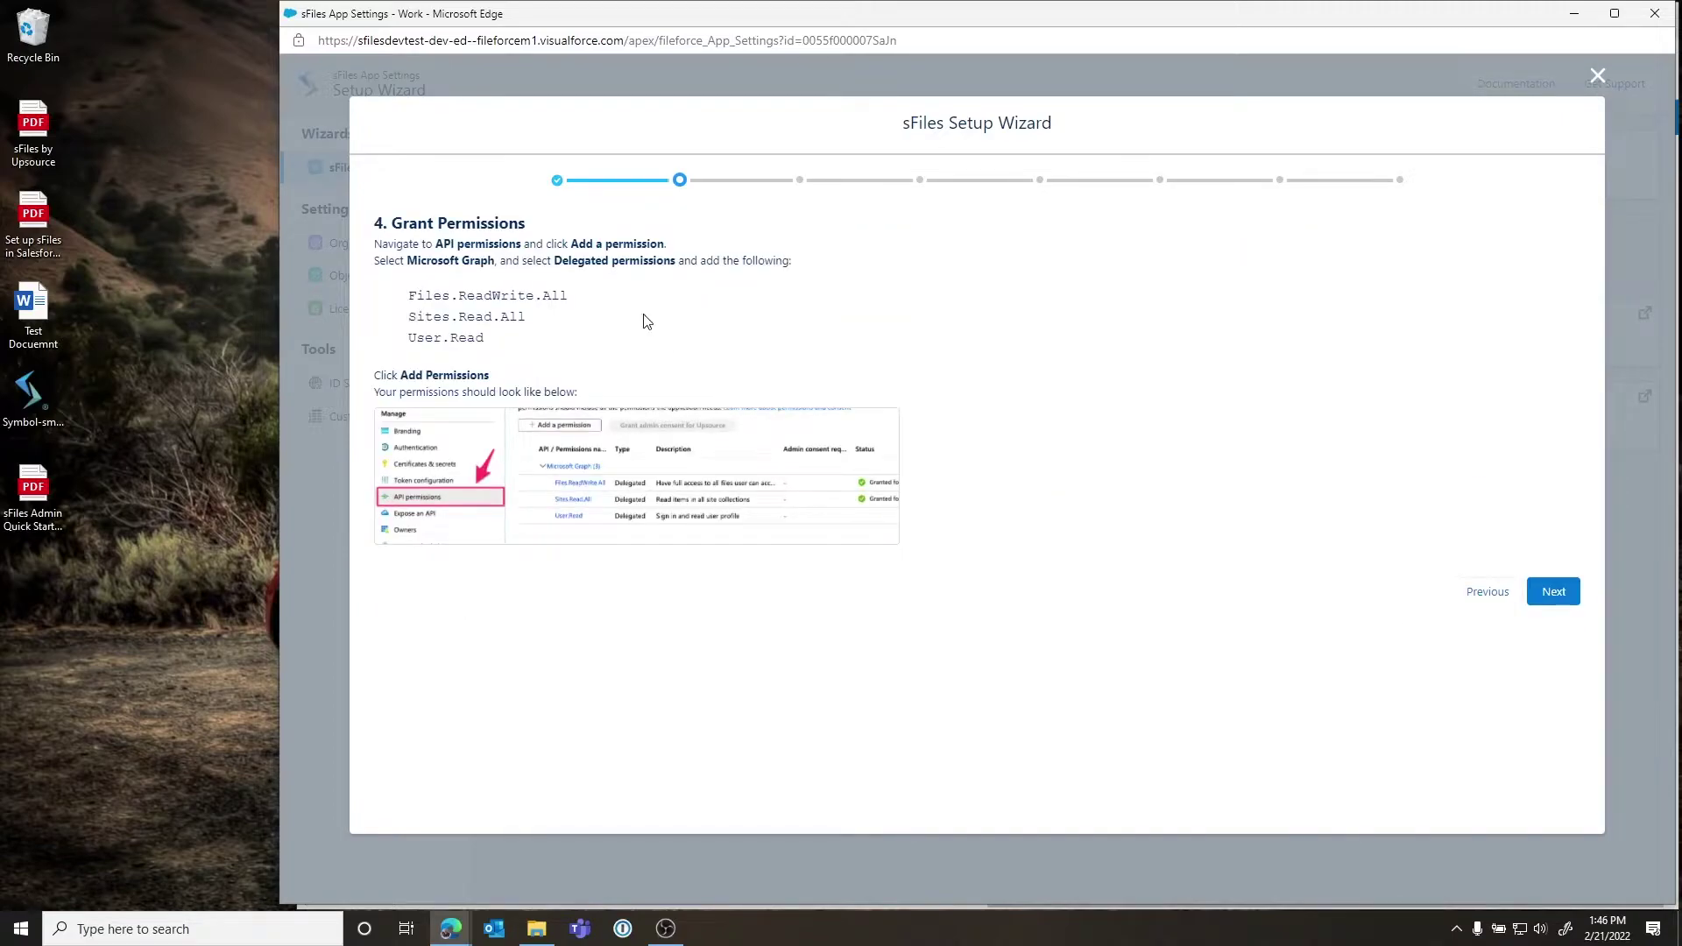
drag(924, 19, 627, 40)
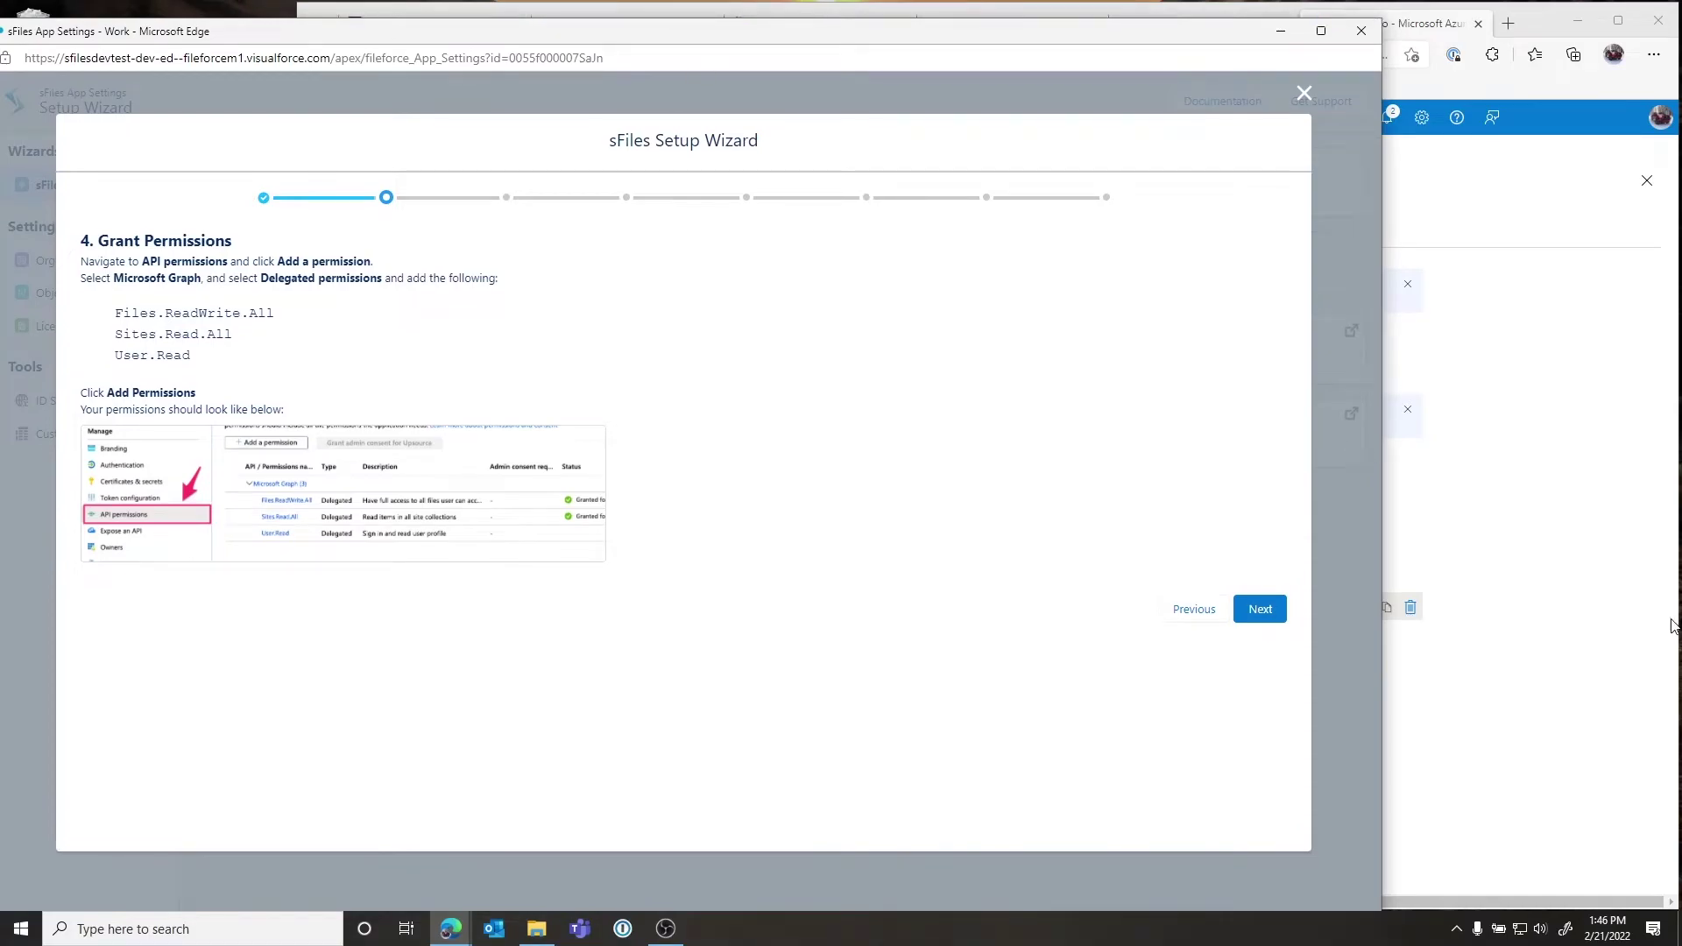
Select the delegated Microsoft Graph permission Files.ReadWrite.All for sFiles Demo
click(1614, 654)
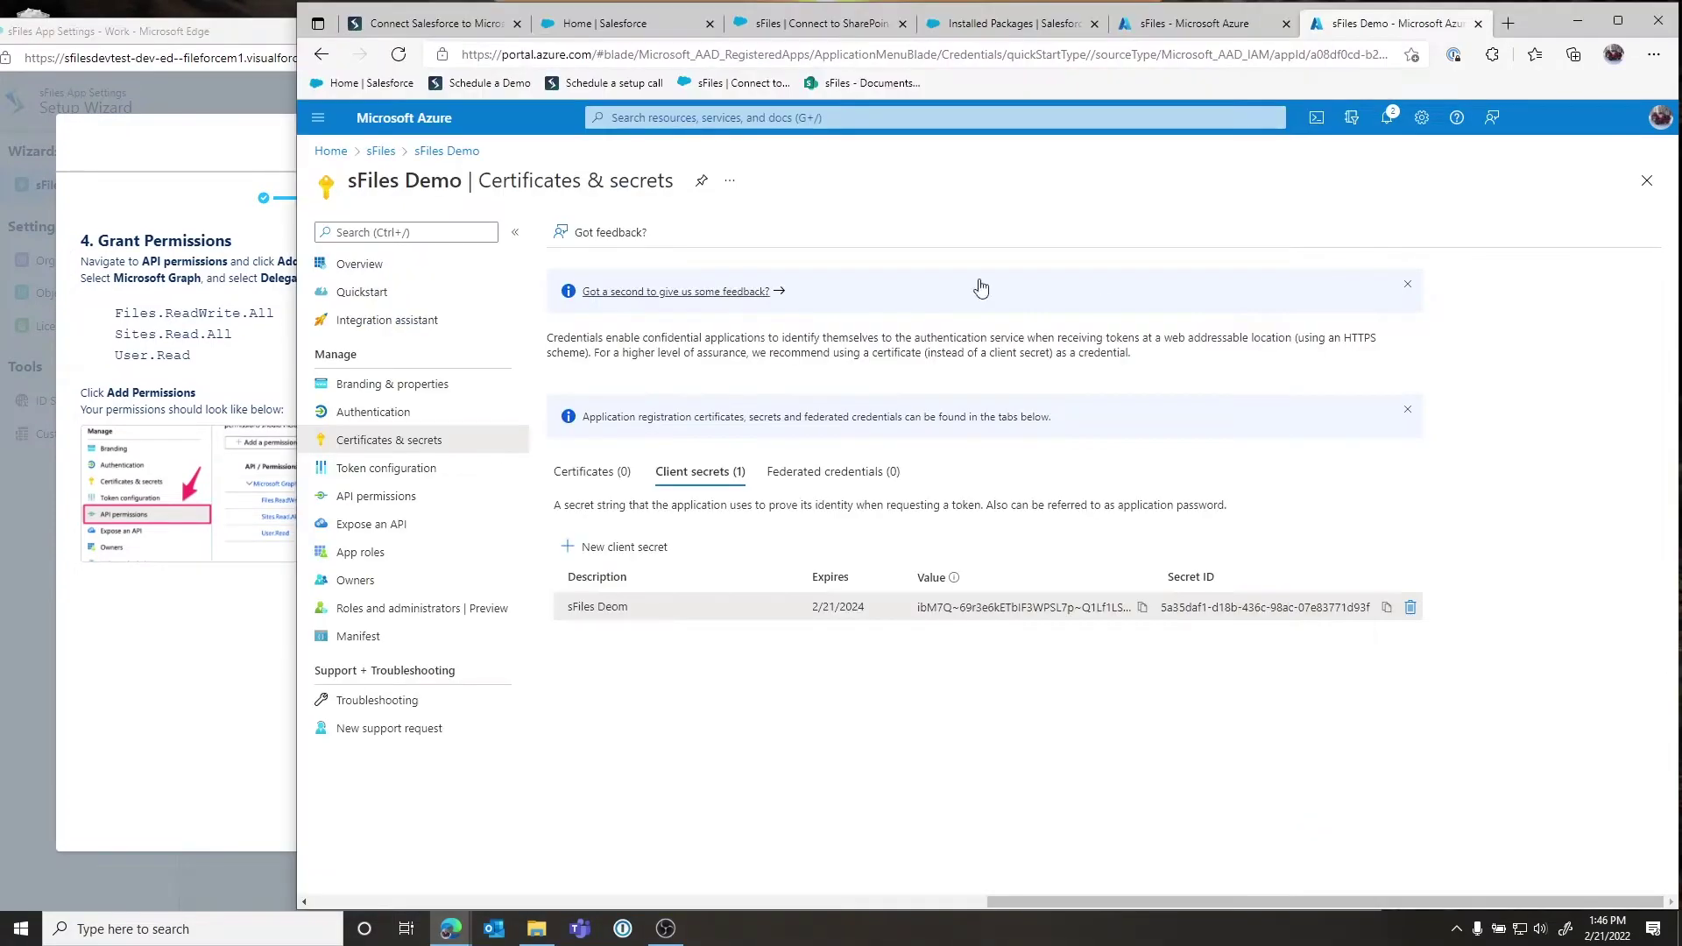
click(391, 496)
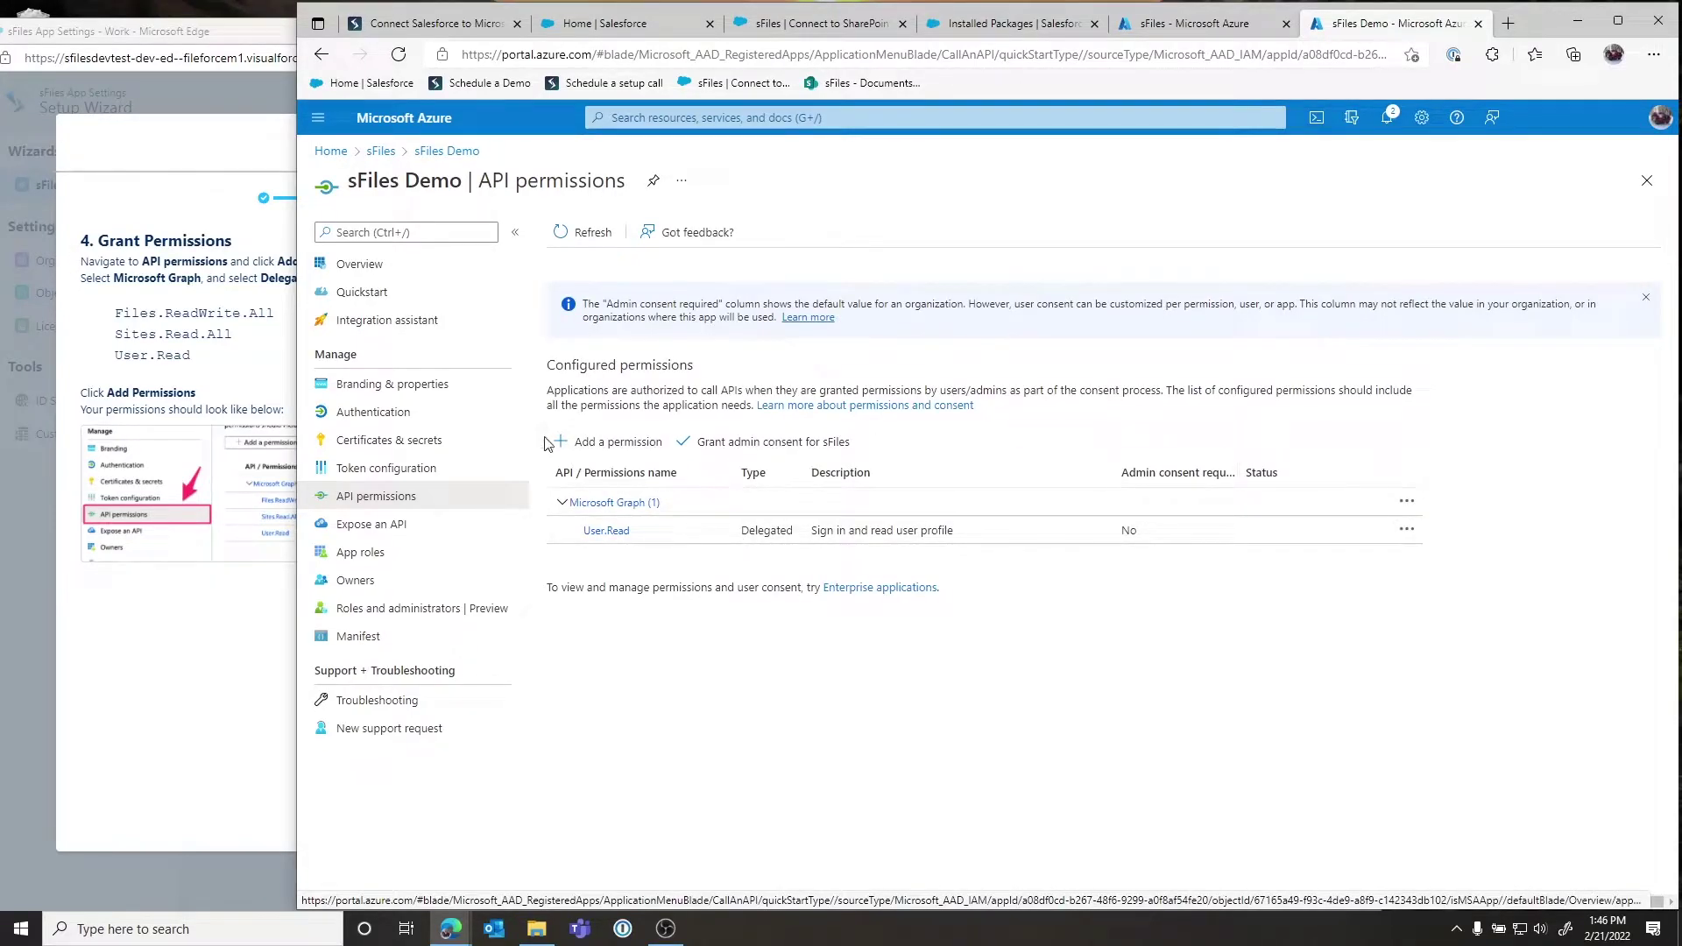
click(568, 444)
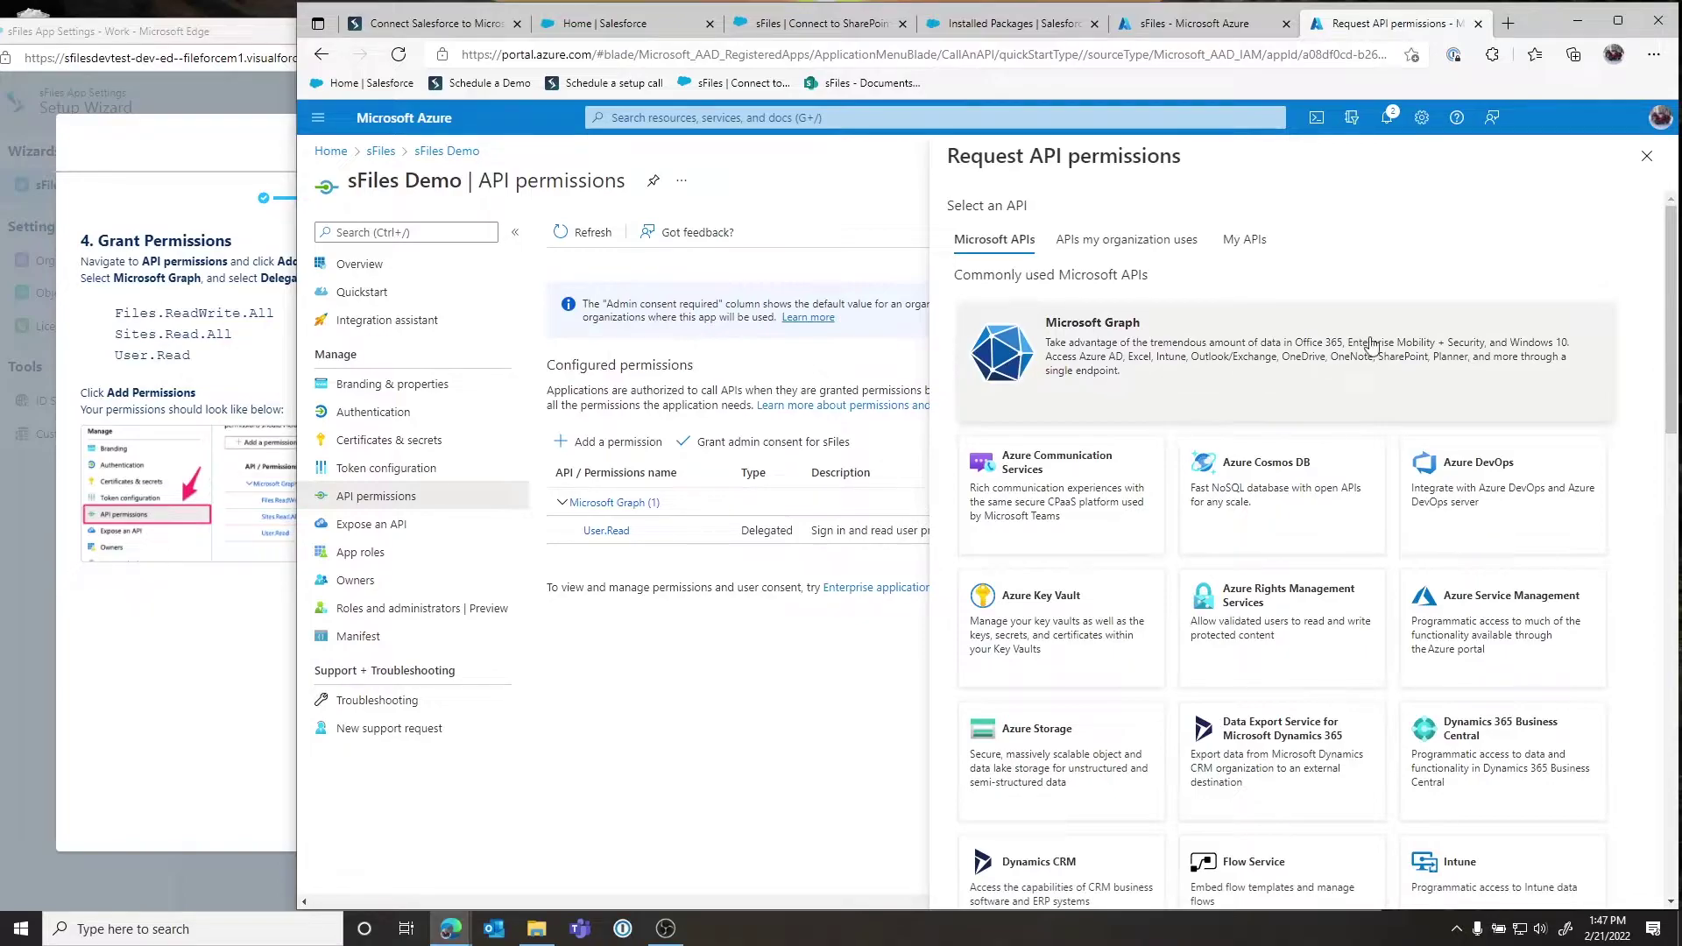
click(1439, 382)
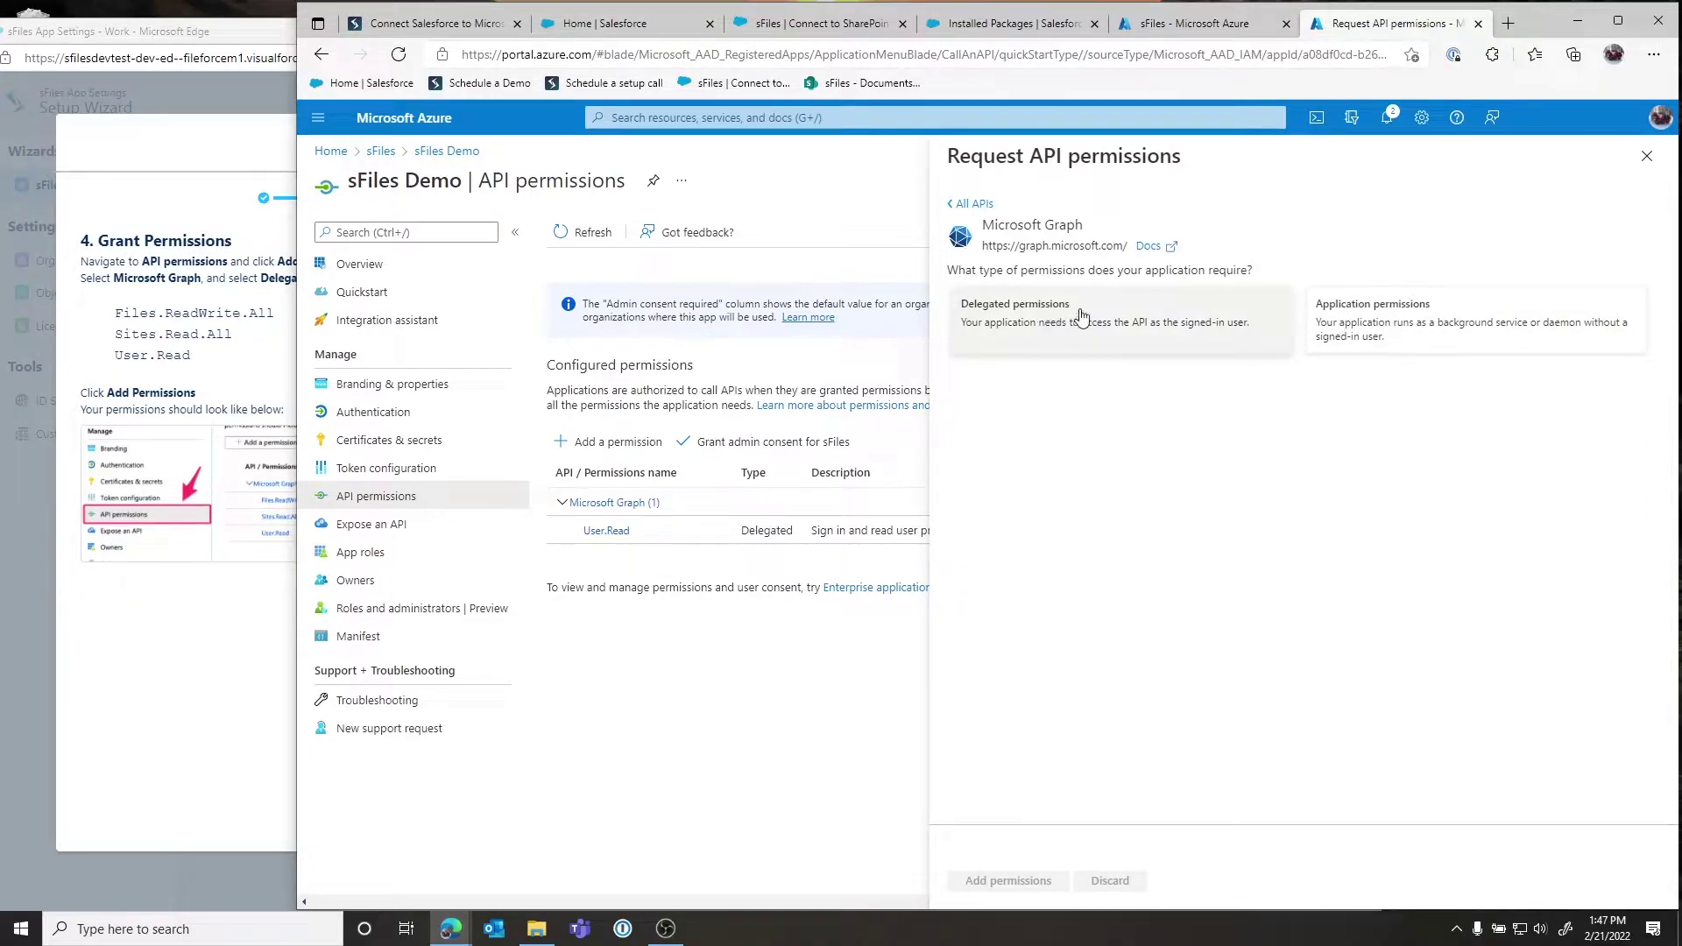
click(1035, 315)
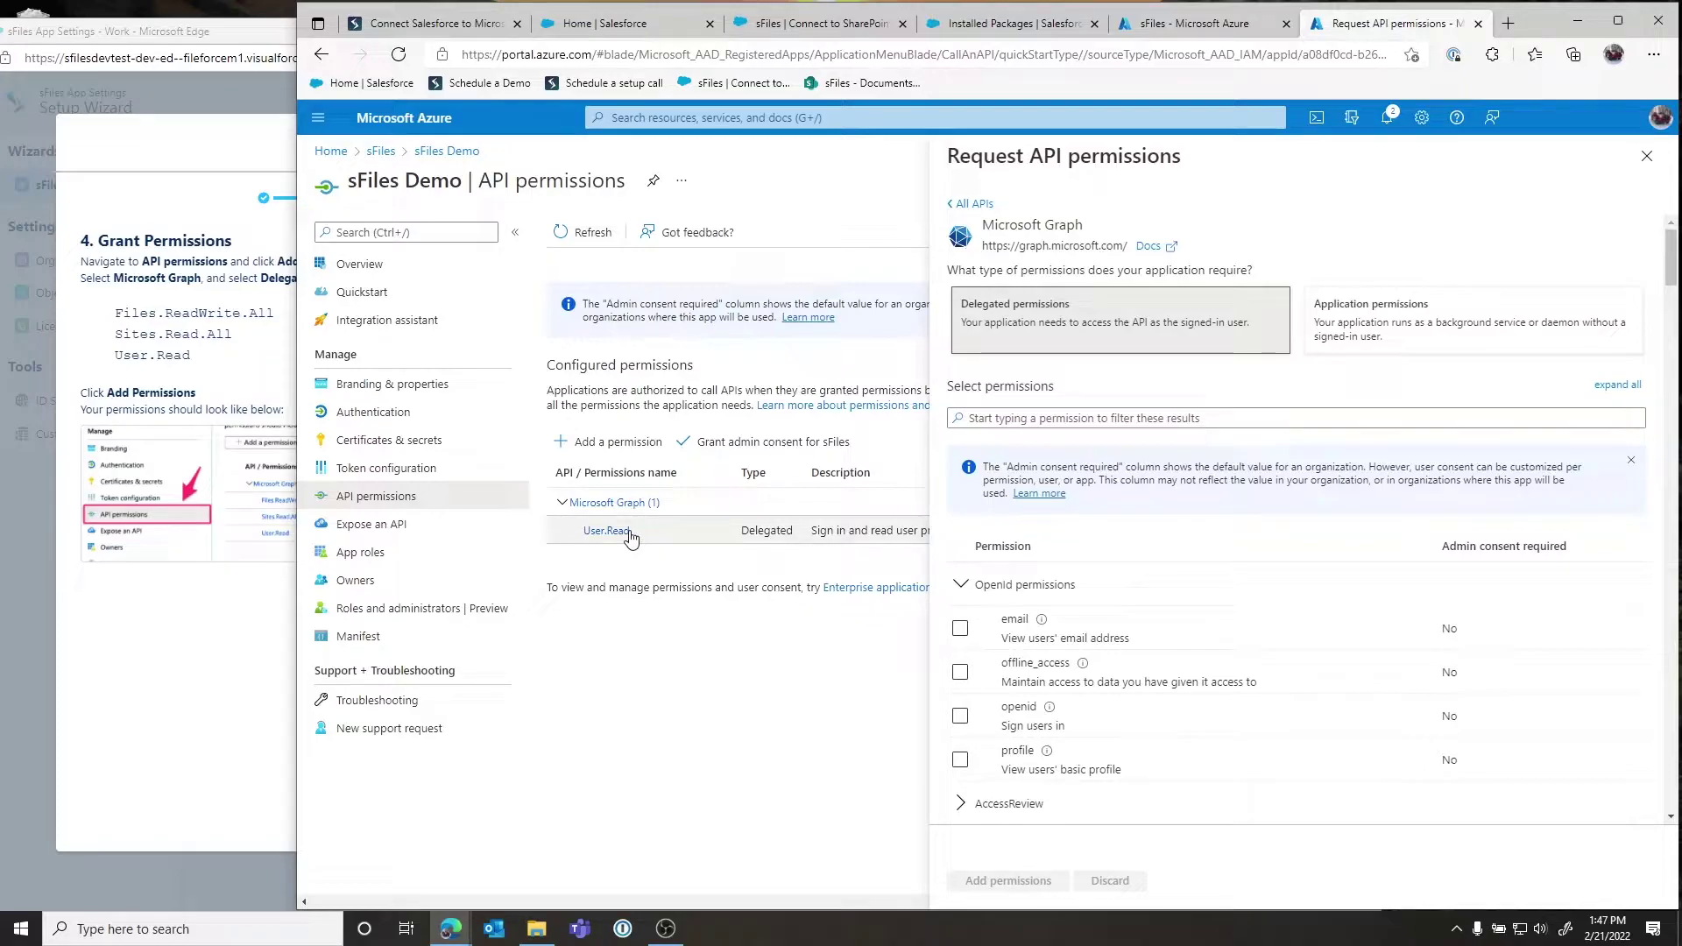
click(986, 418)
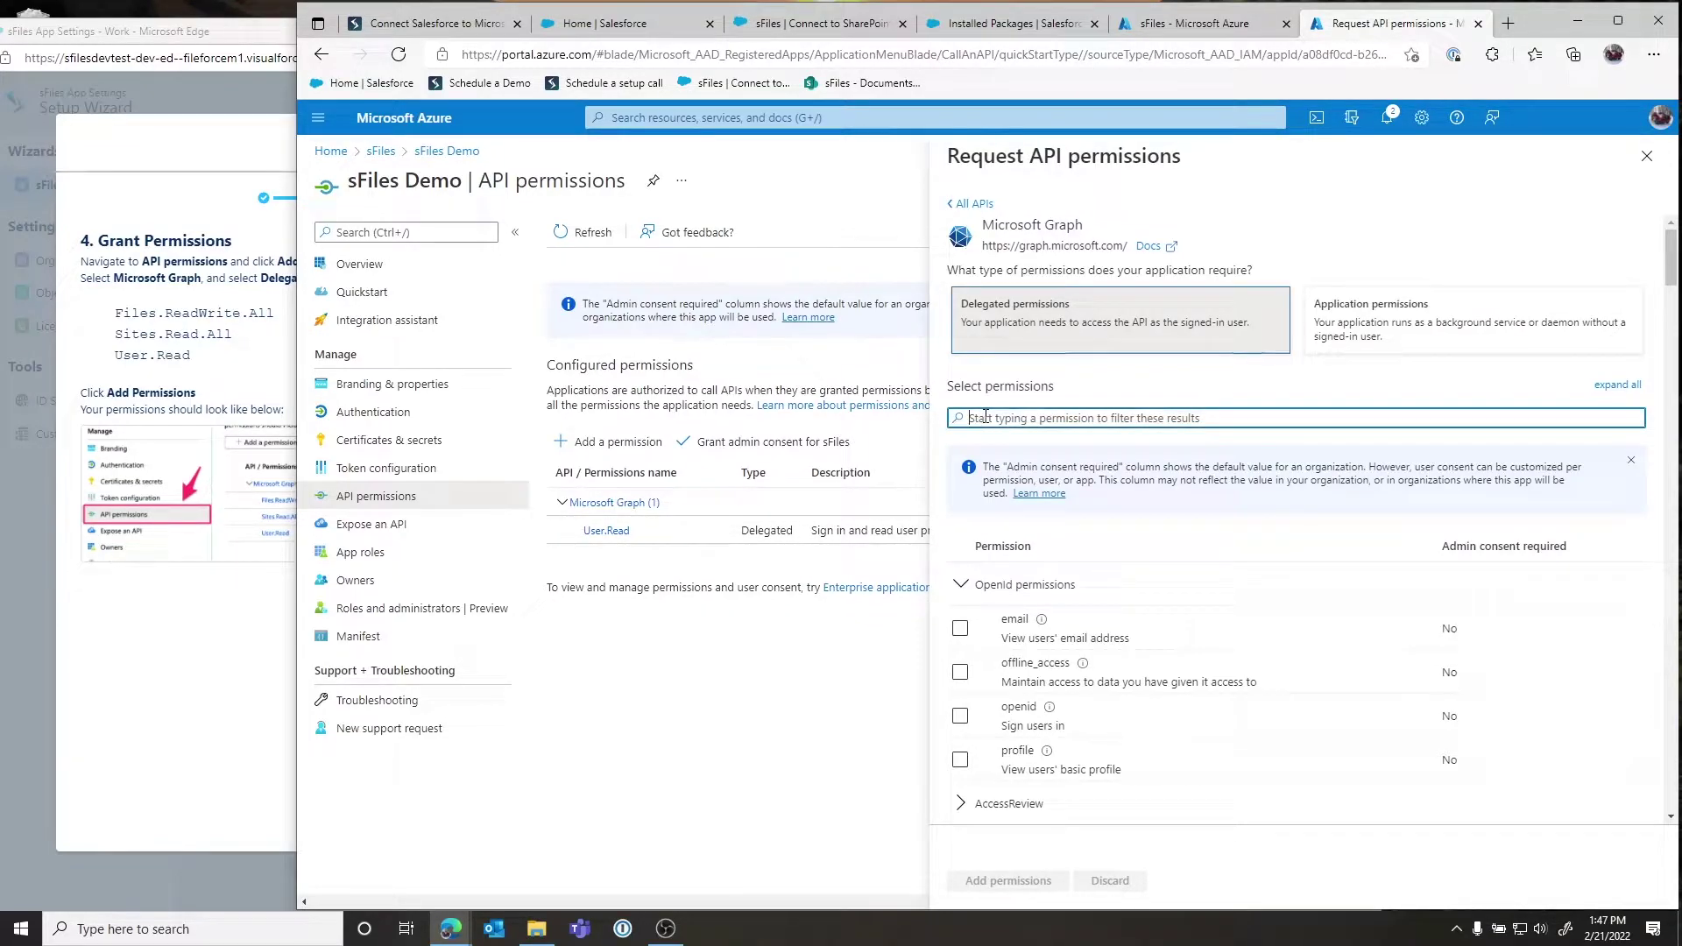
text(f)
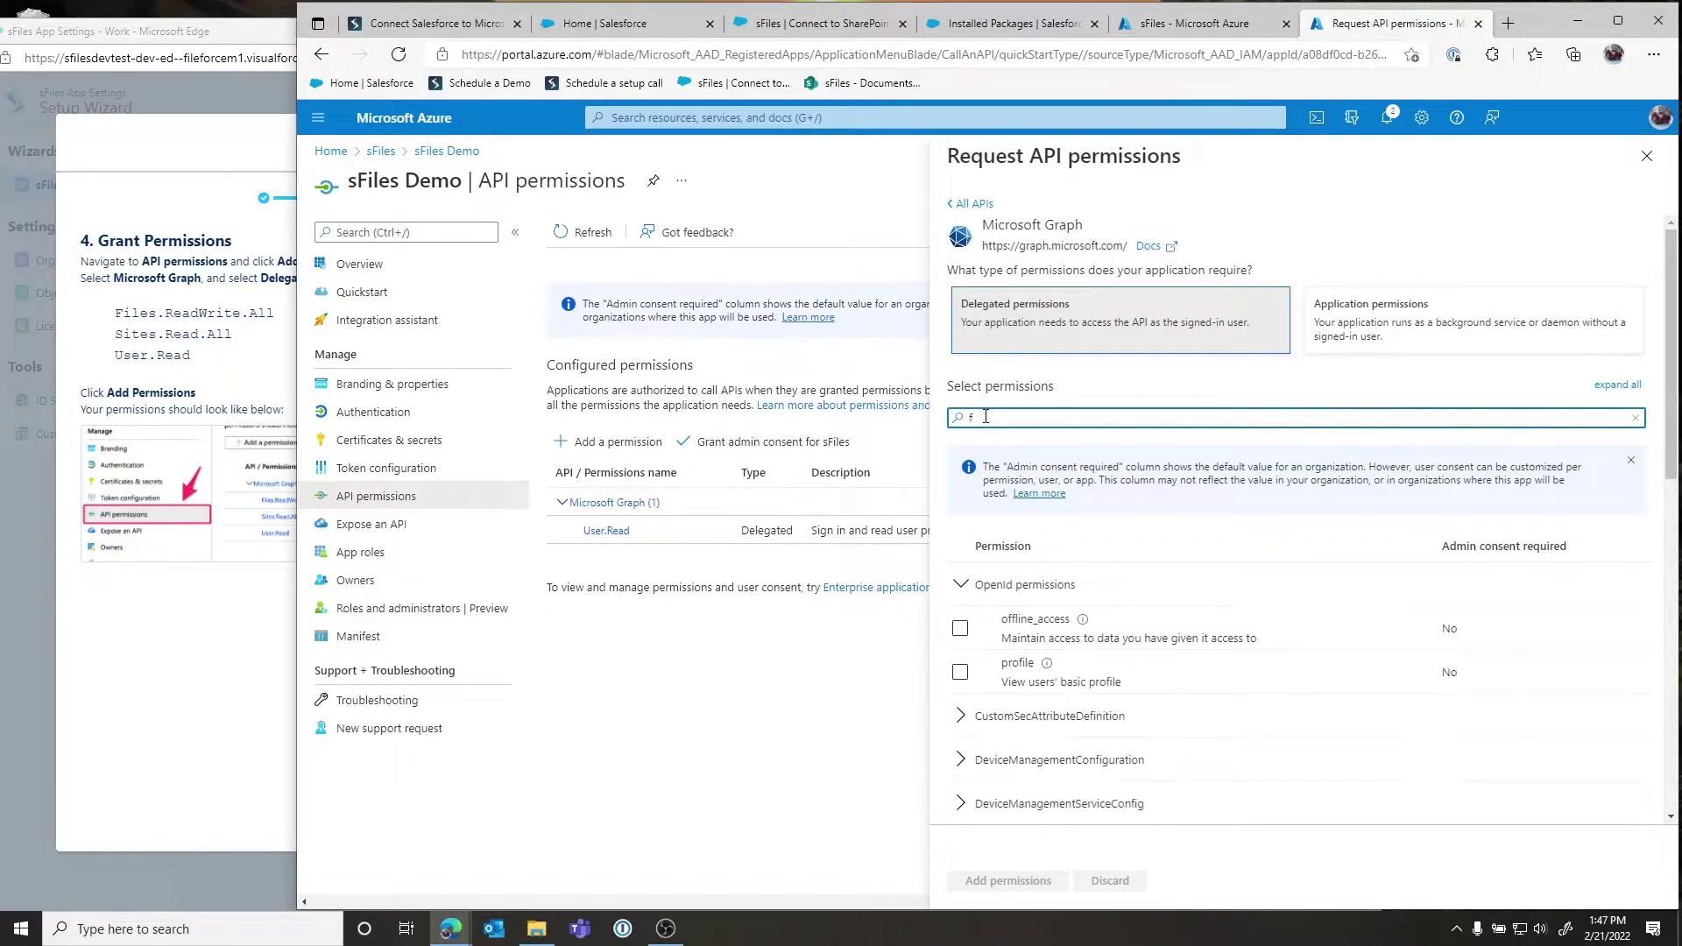
text(iles.readW)
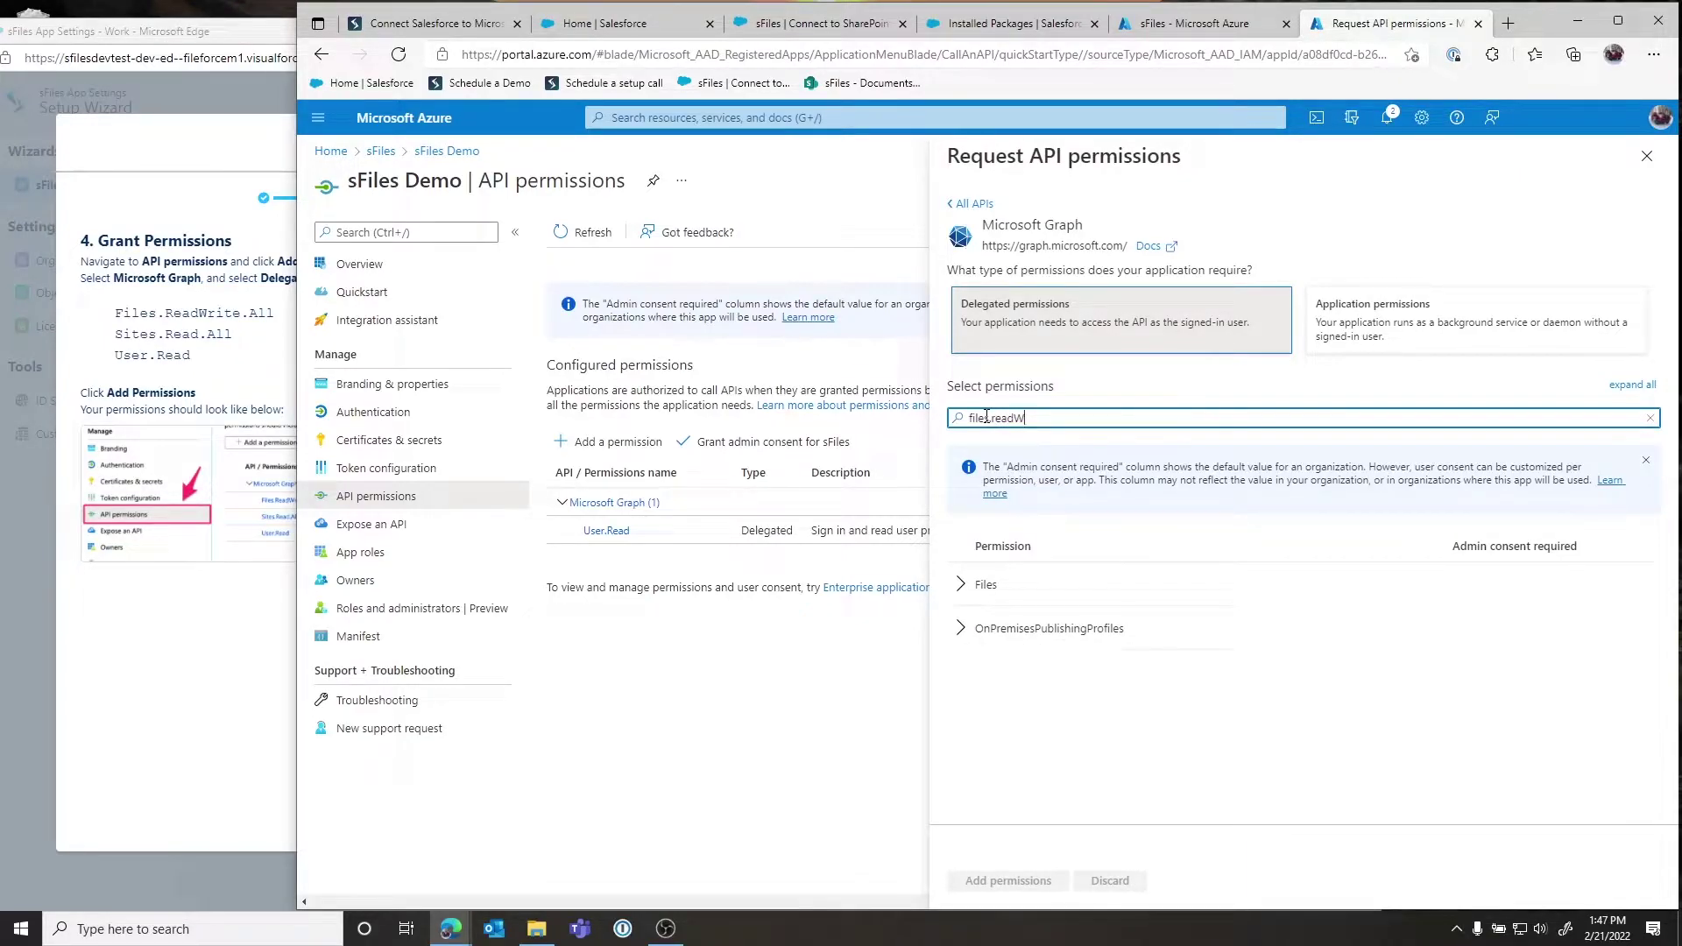
text(rite)
click(961, 585)
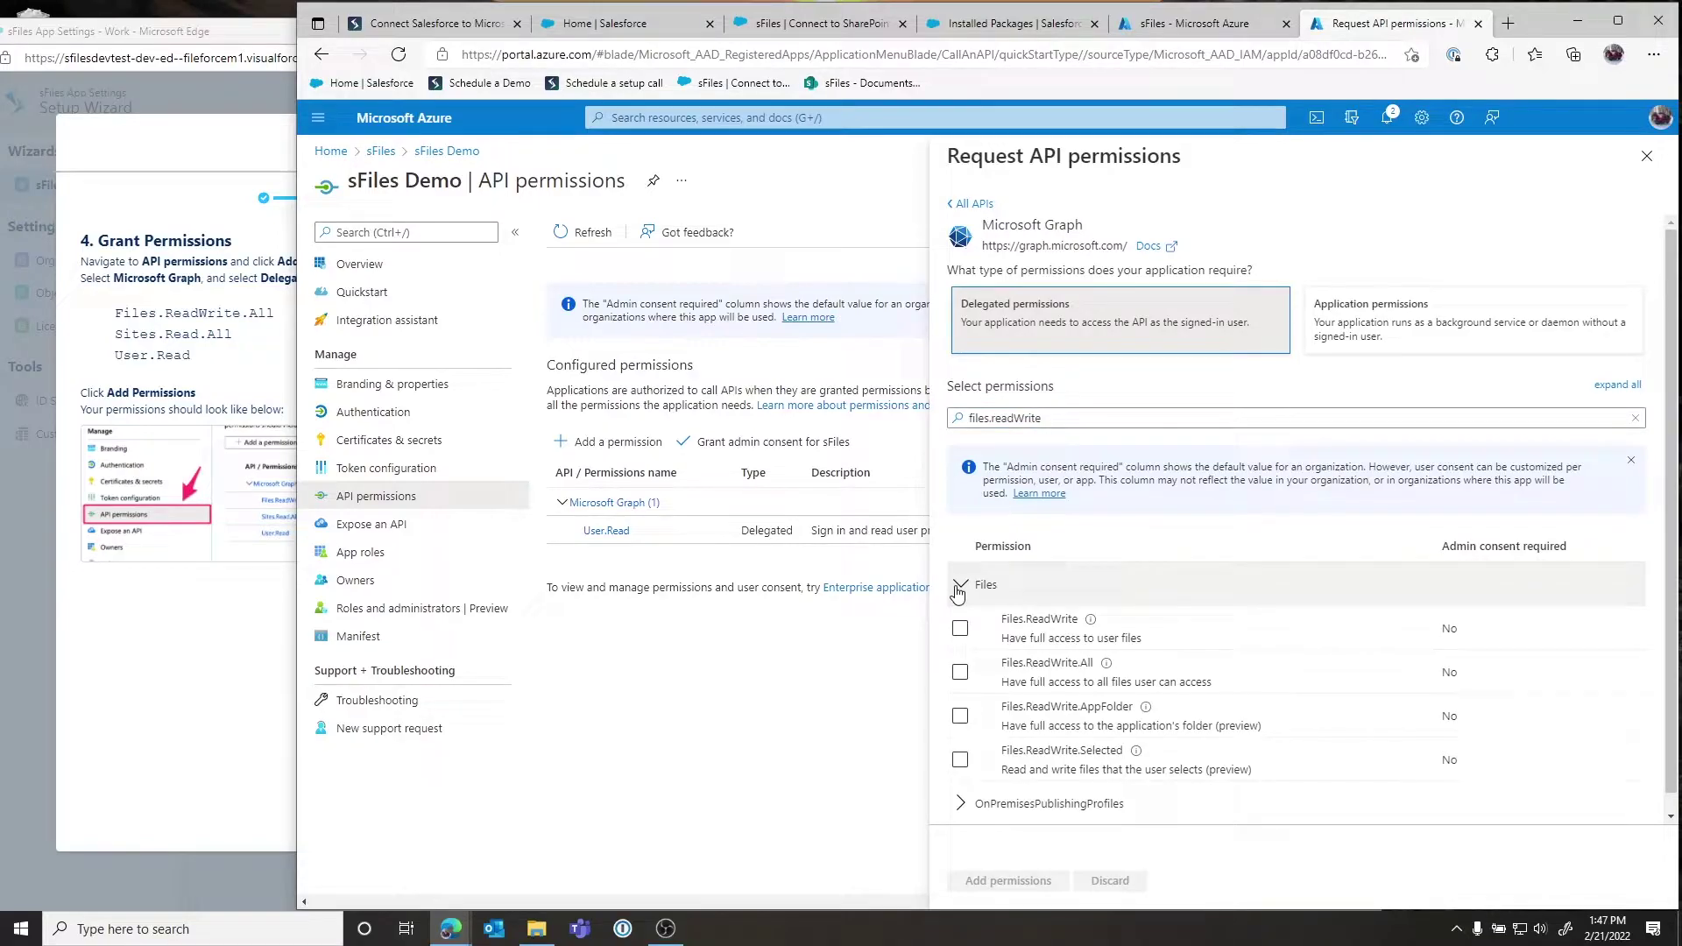
click(960, 672)
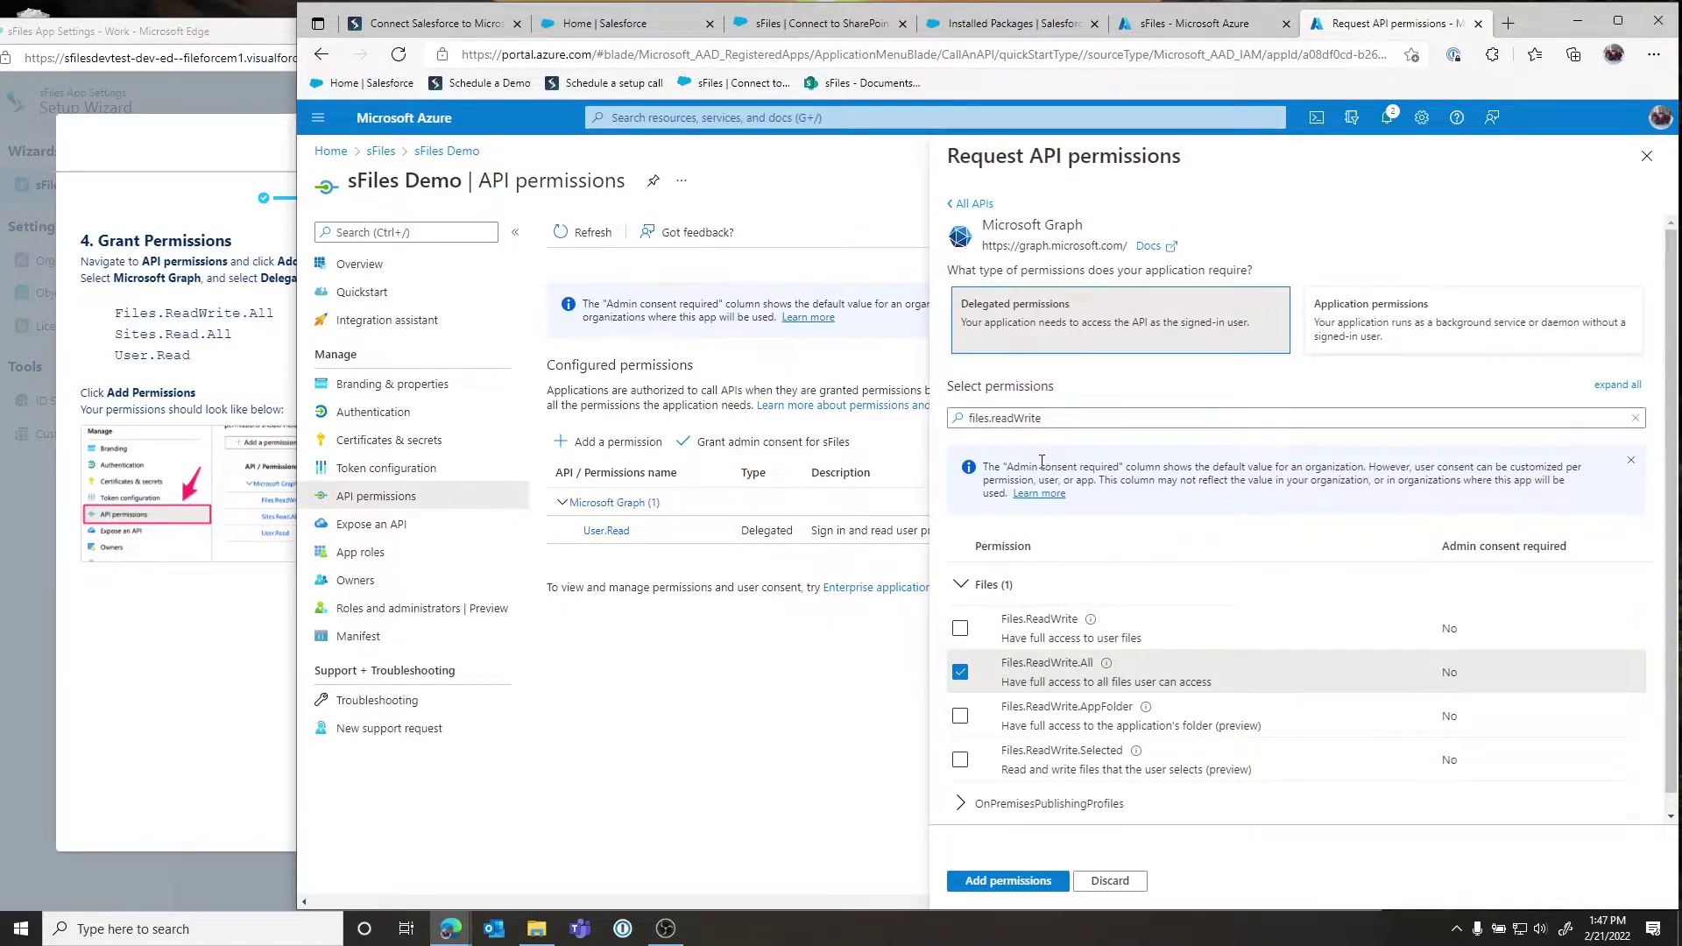
Add Sites.Read.All too, save the permissions, and grant admin consent for sFiles
drag(1054, 419, 930, 418)
text(sites)
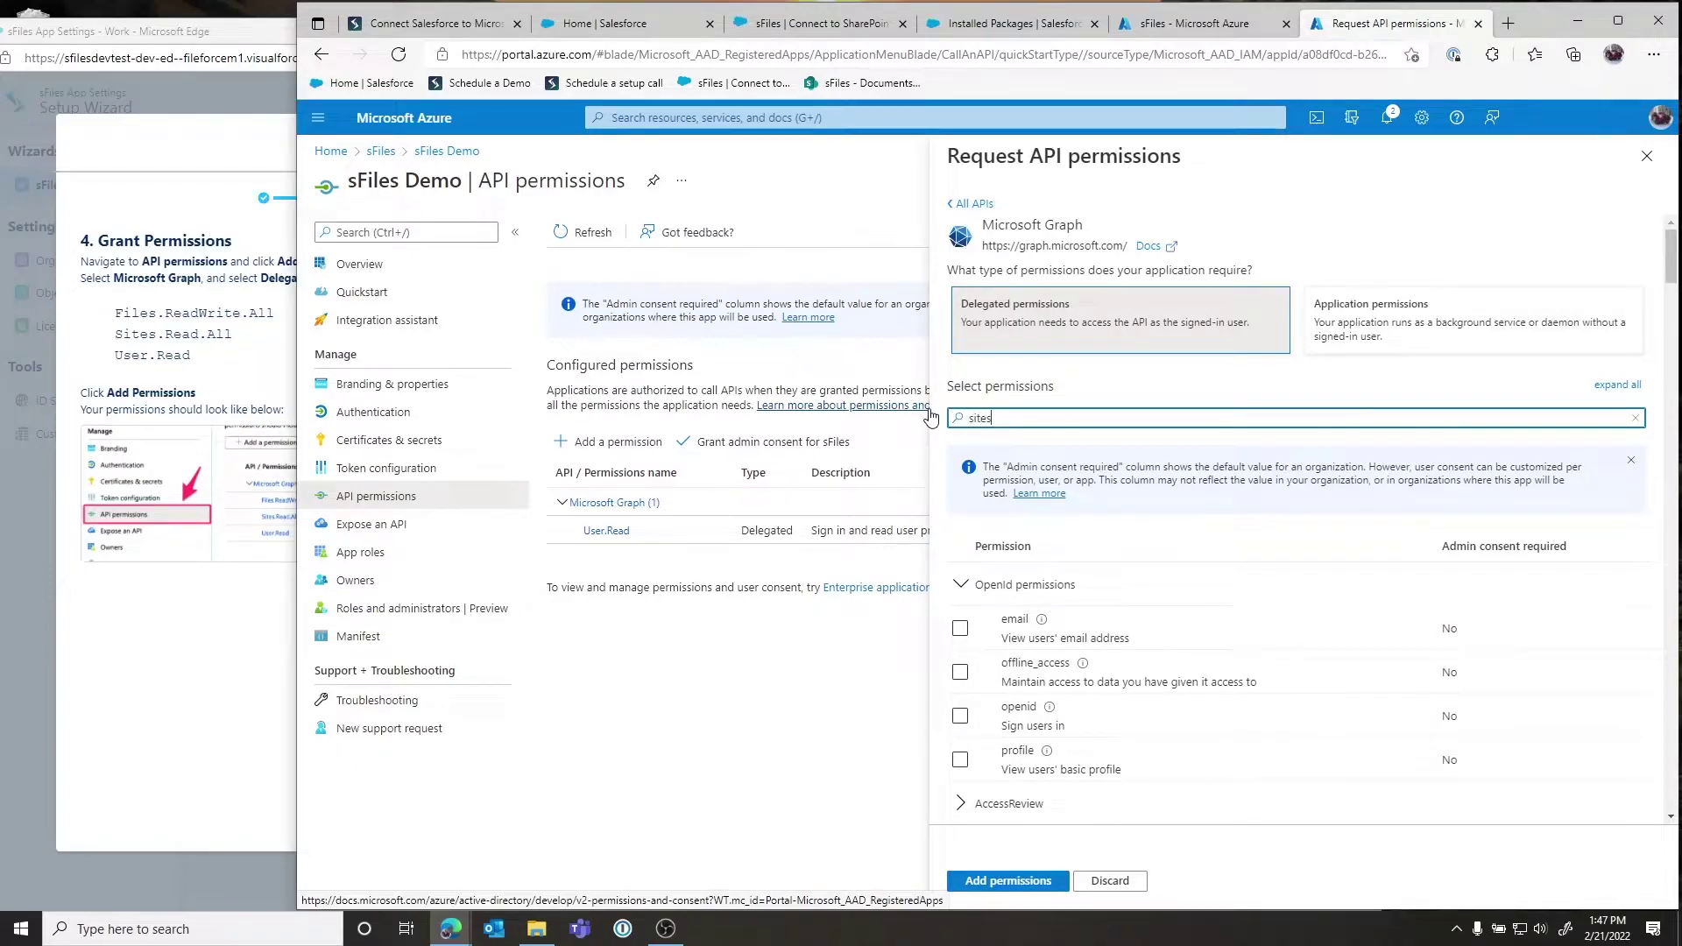
text(.read.all)
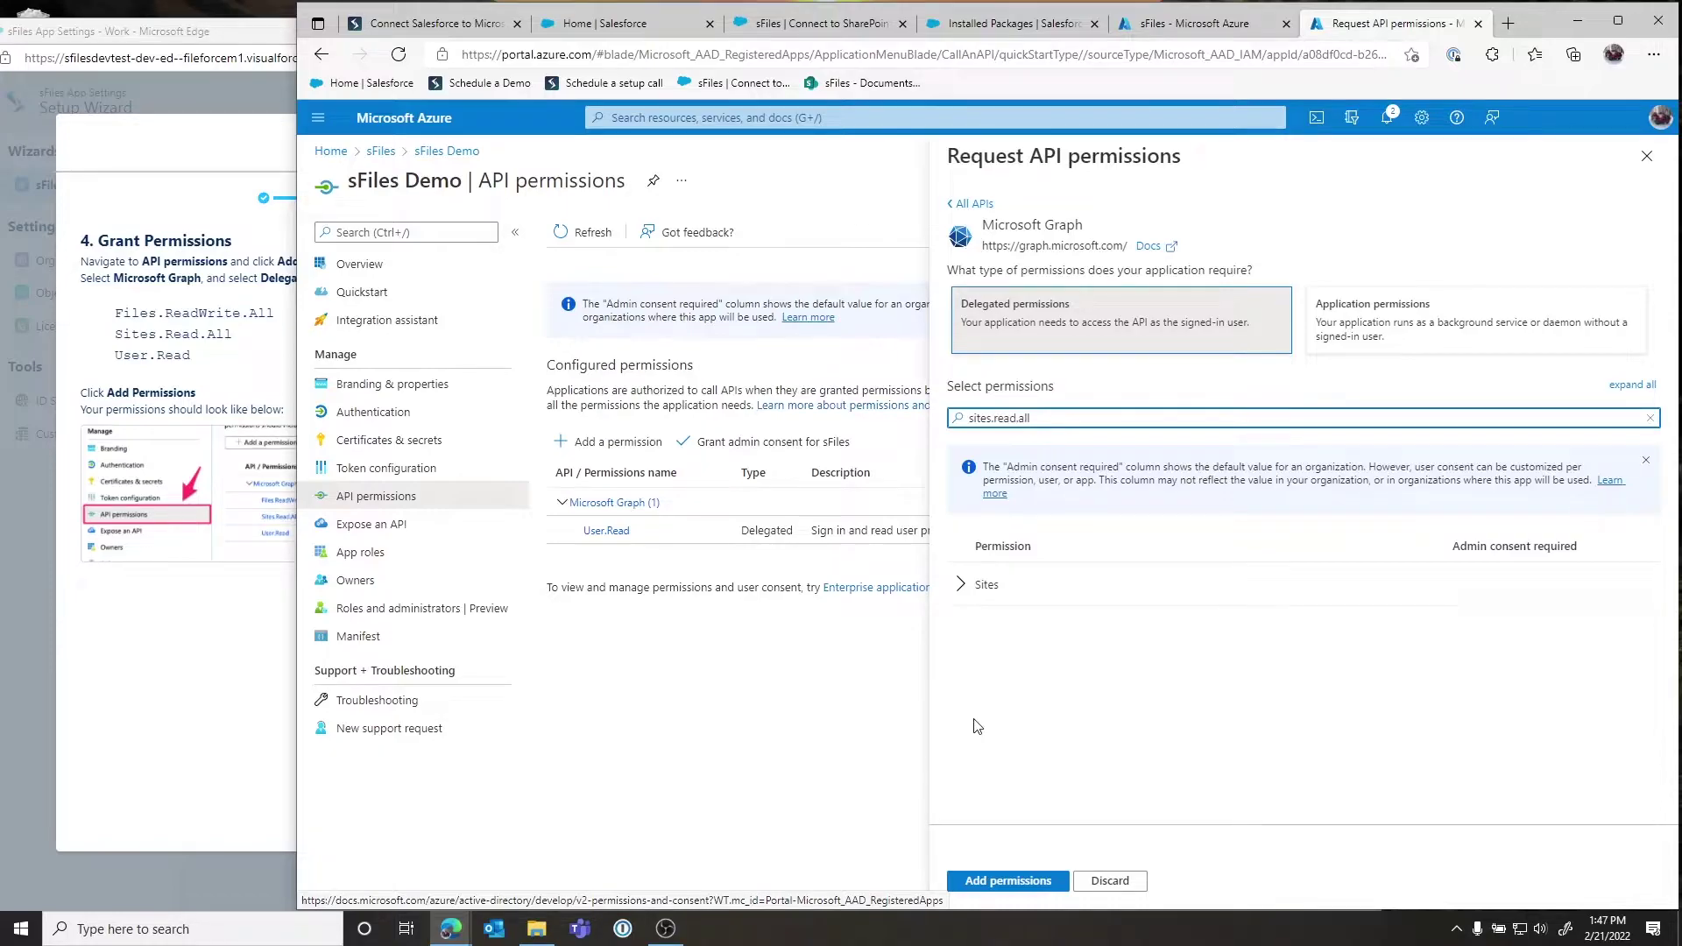
click(962, 587)
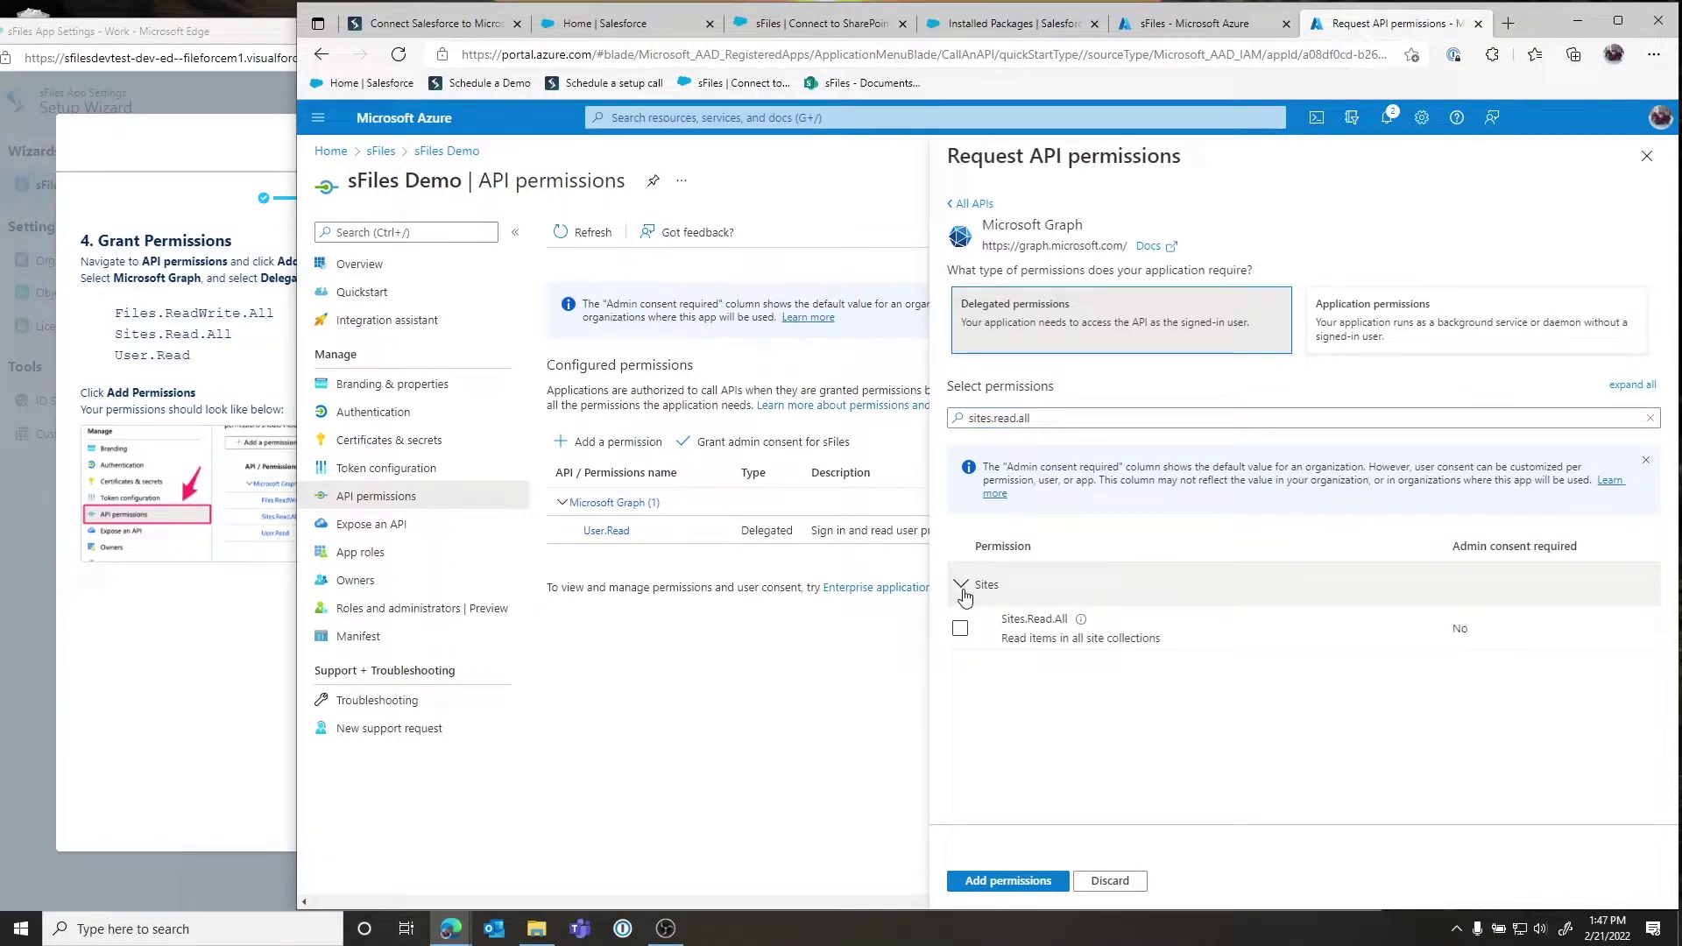
click(961, 628)
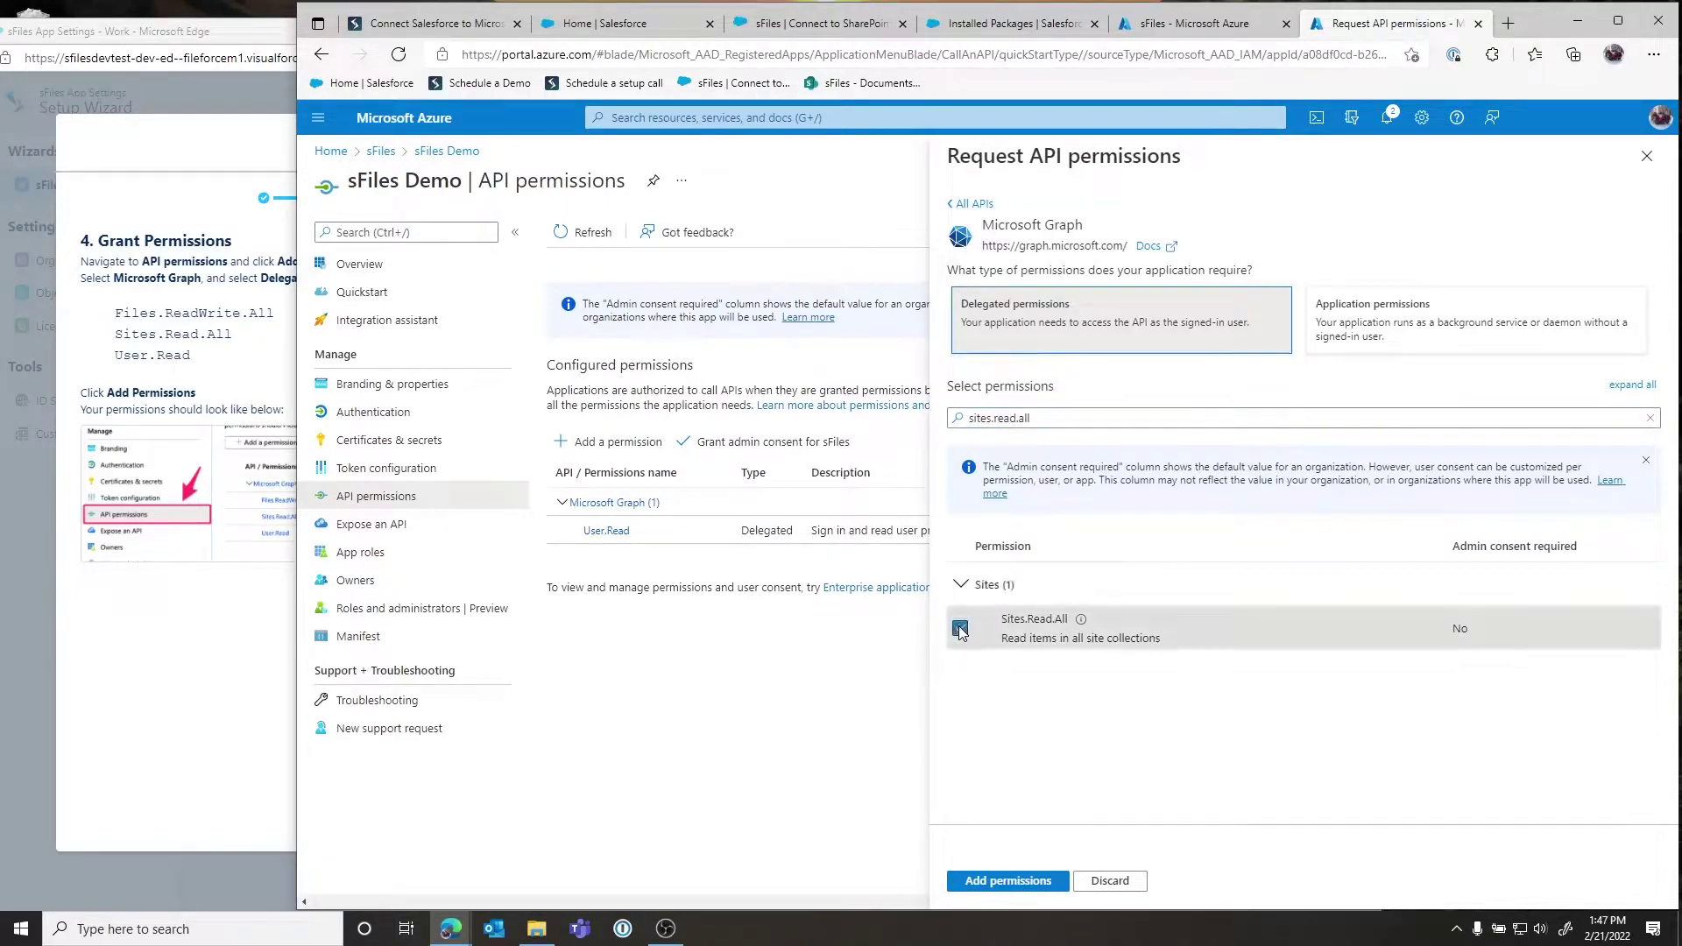
click(1004, 880)
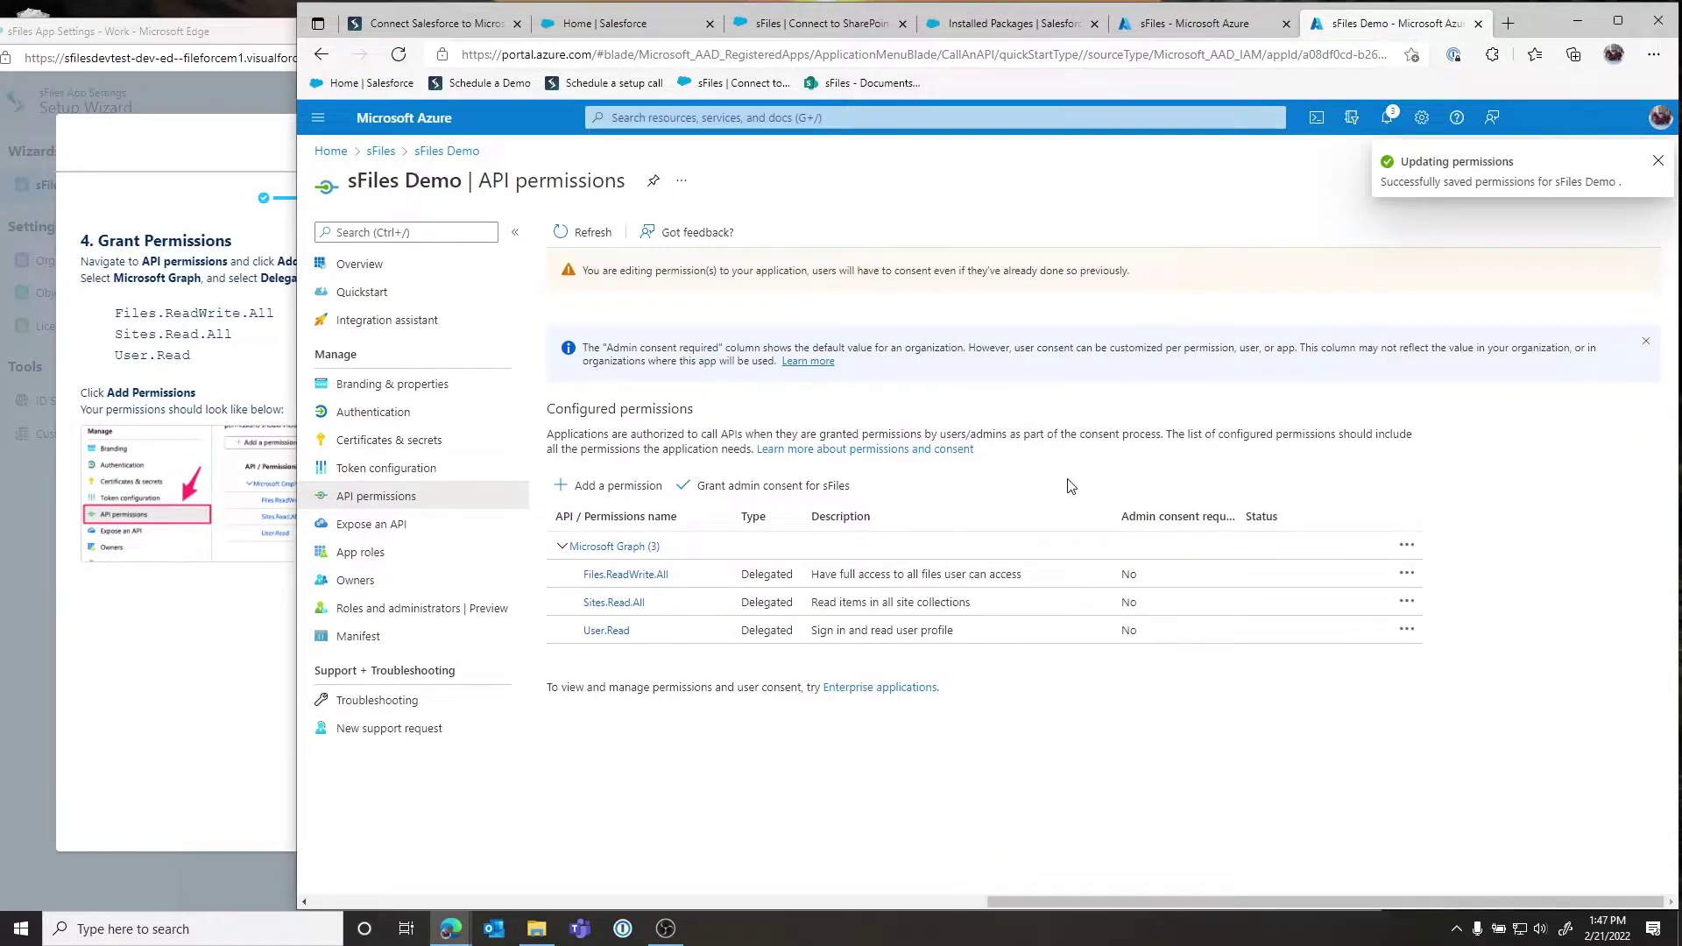
click(706, 490)
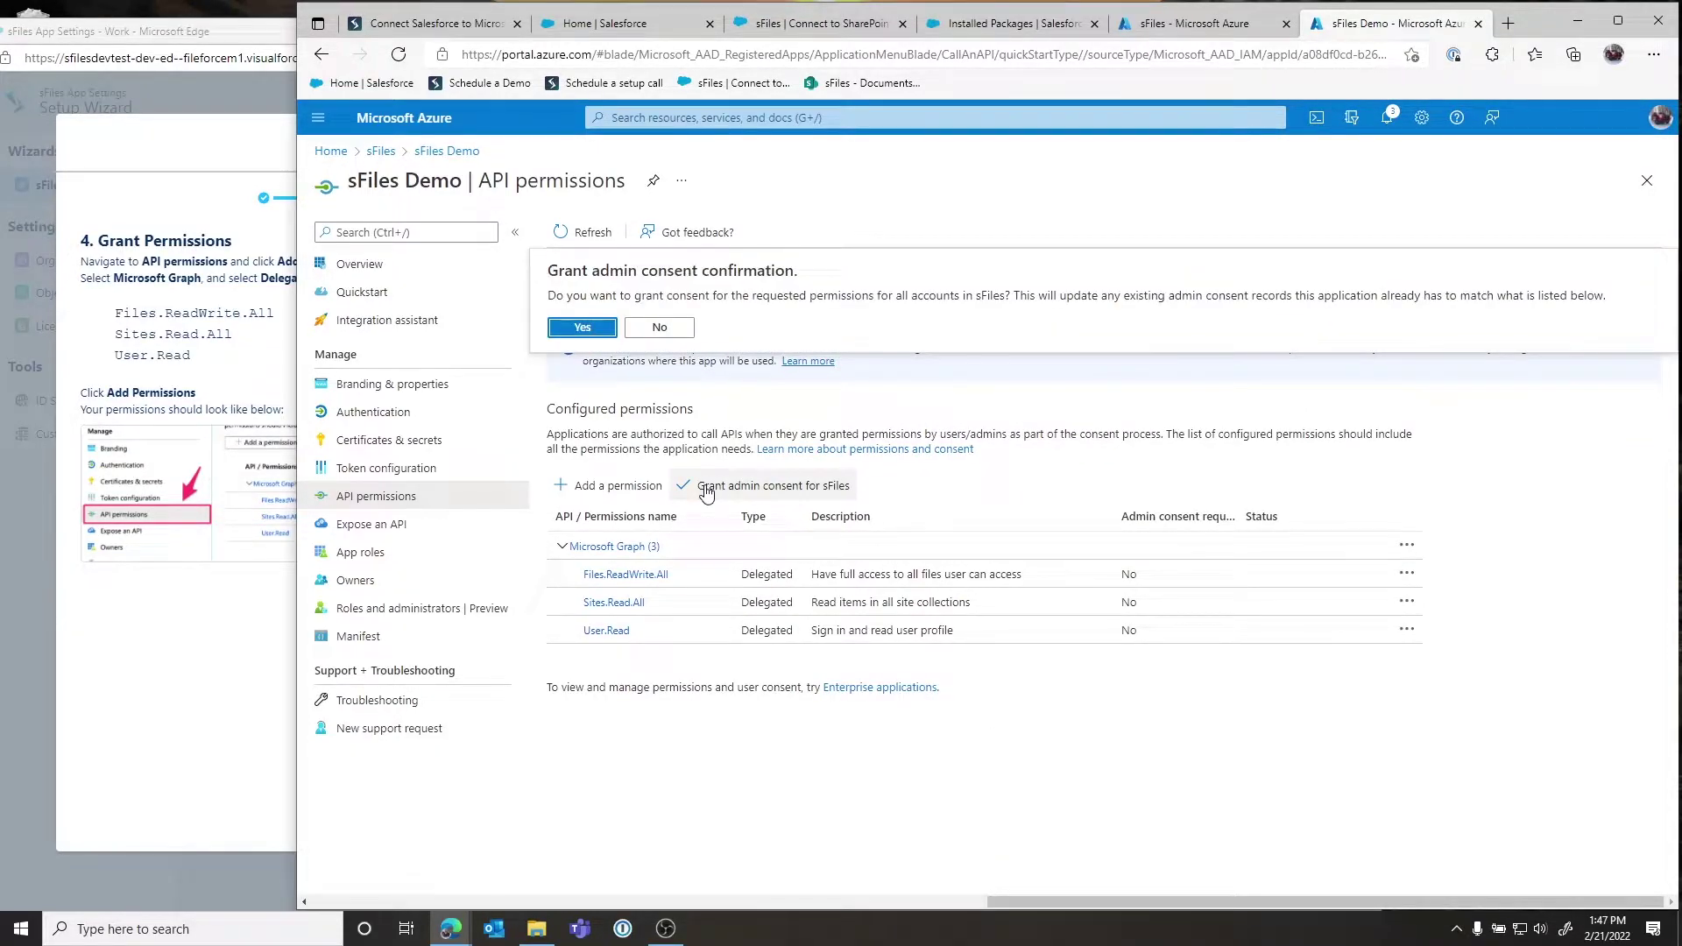
click(574, 328)
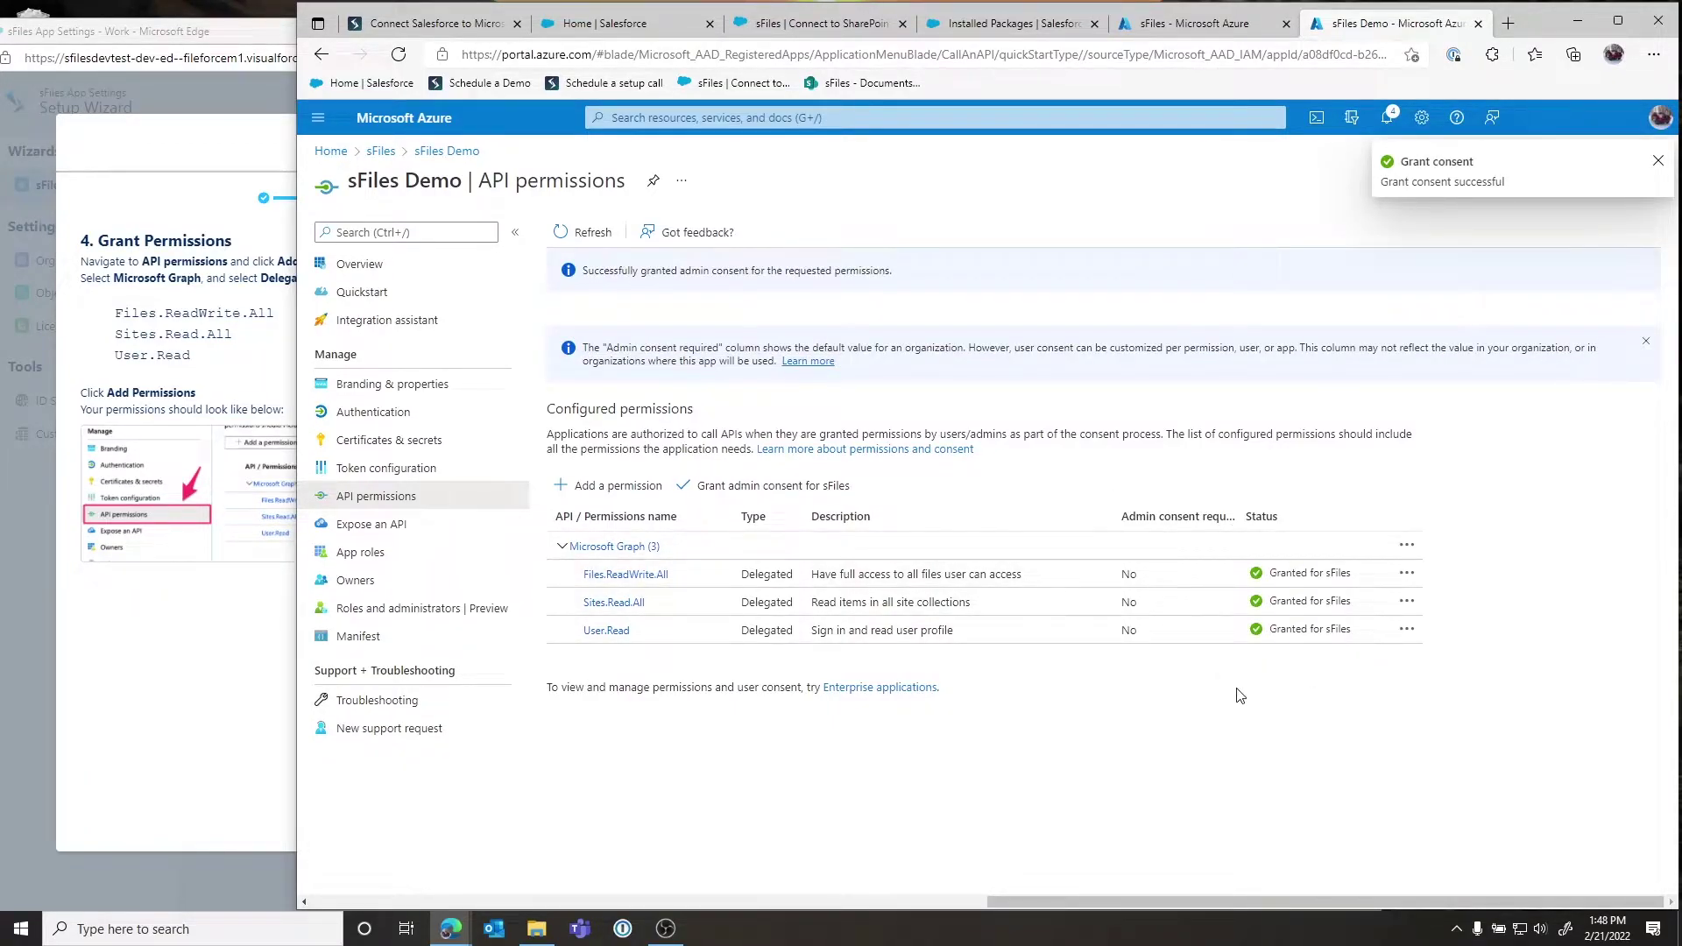
click(189, 737)
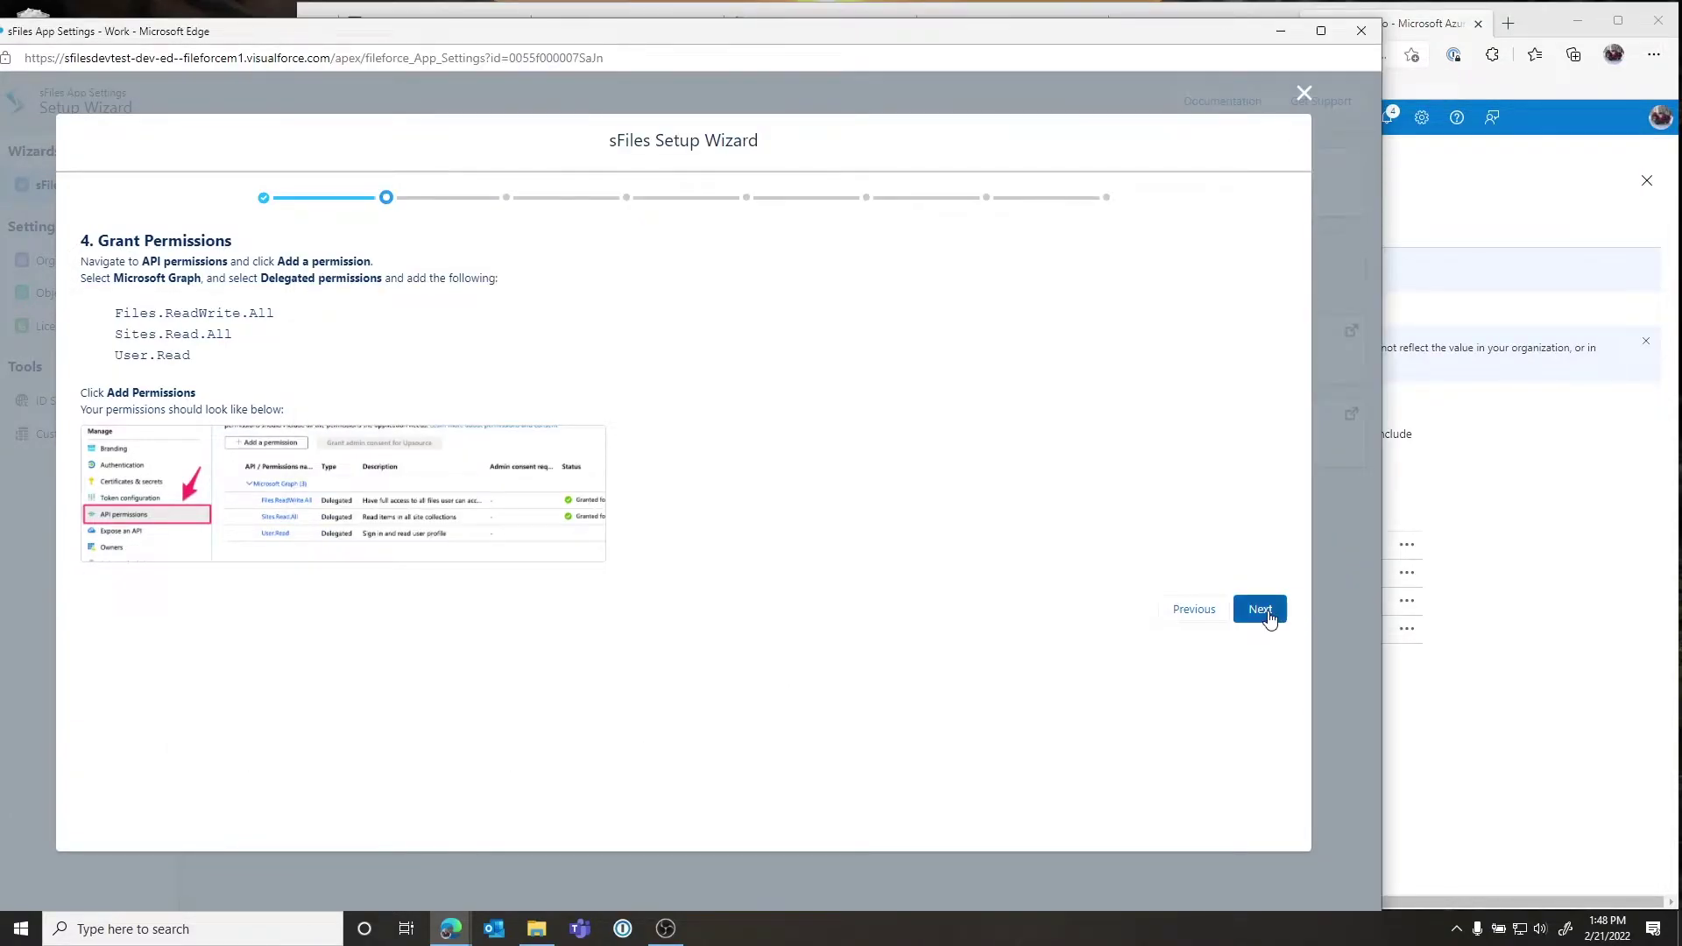
Enter exampleco as the SharePoint domain, continue to Authentication Part 1, and open Named Credentials
click(1263, 611)
text(exampleco)
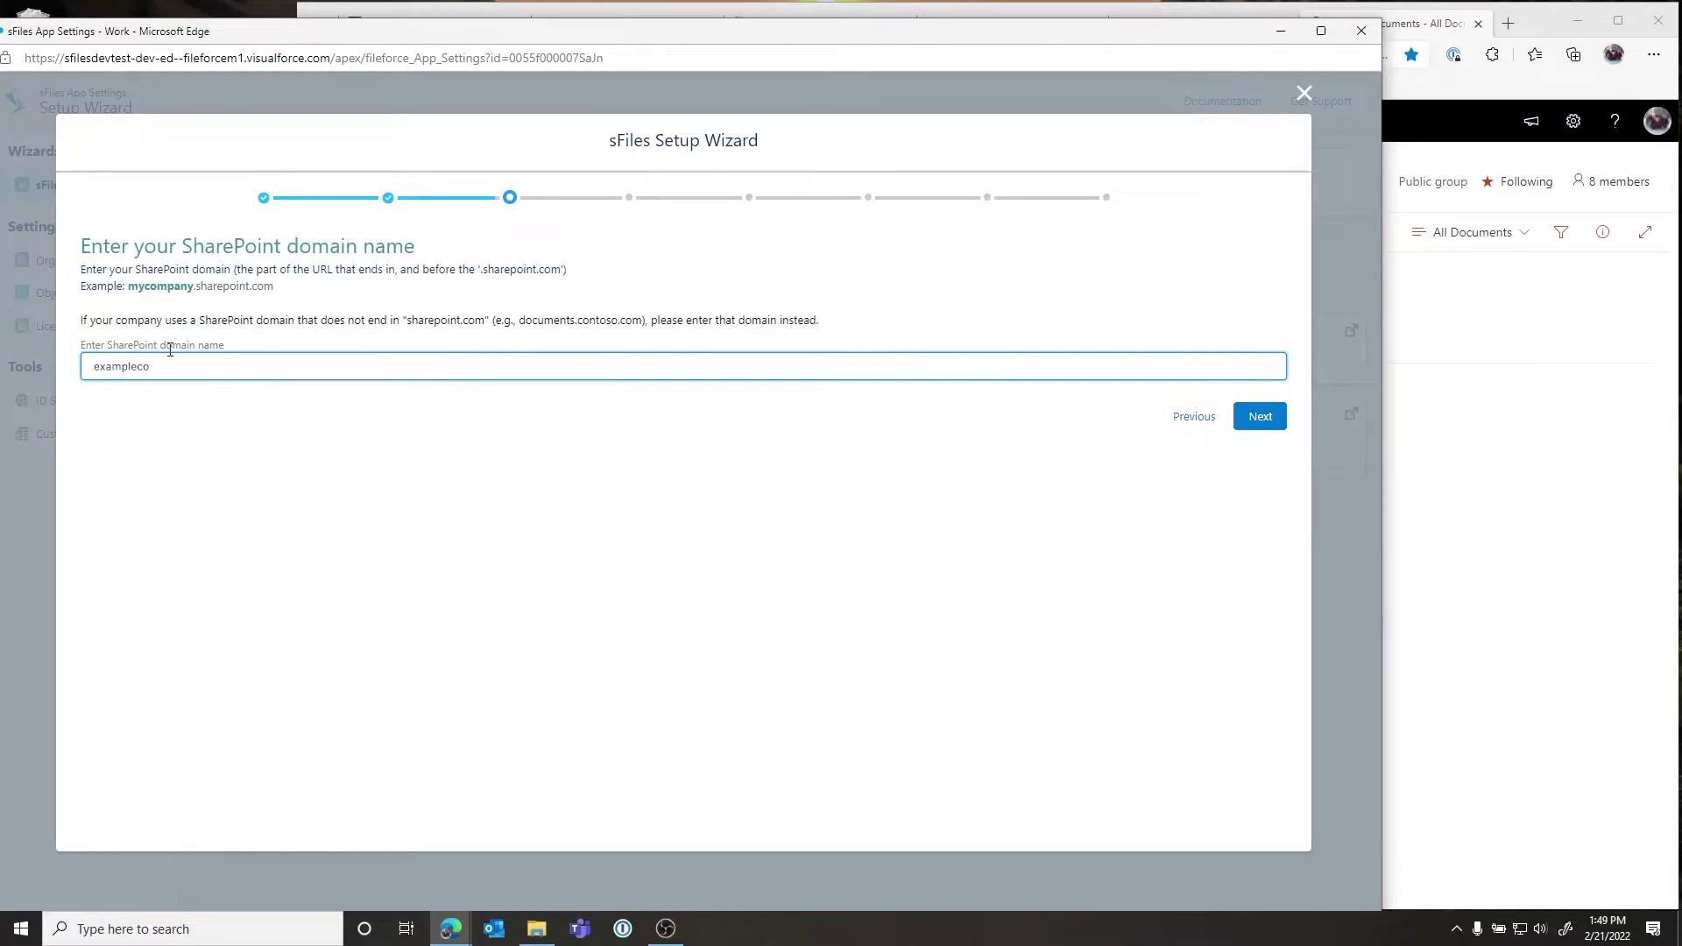
click(1258, 417)
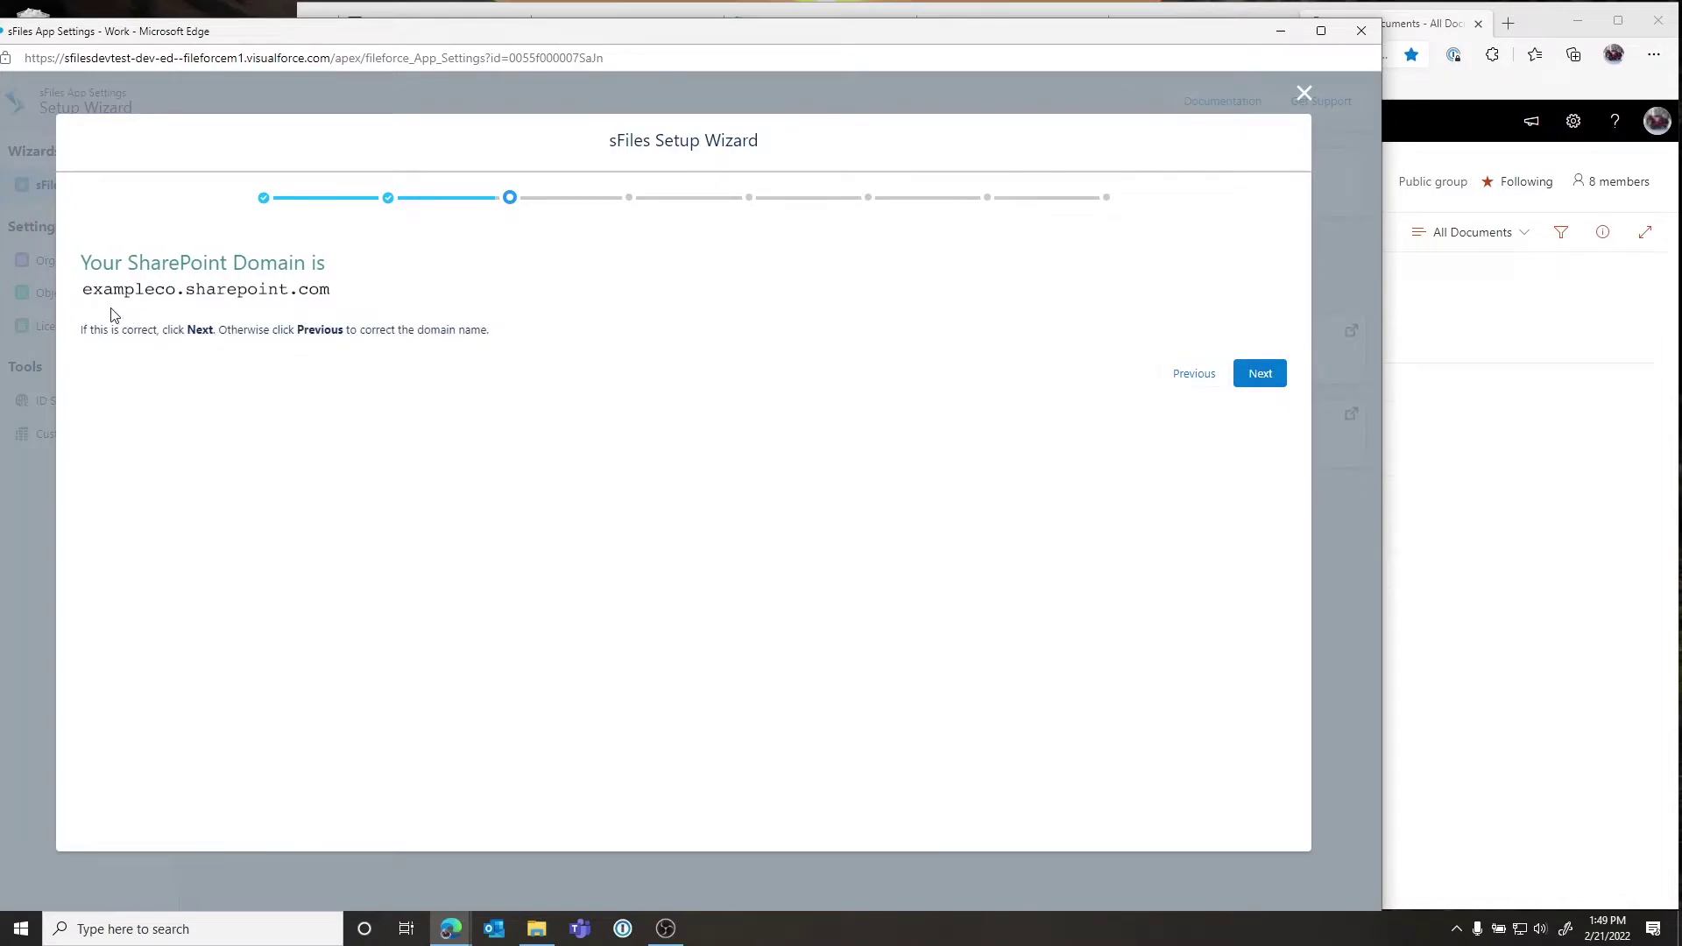
click(1261, 378)
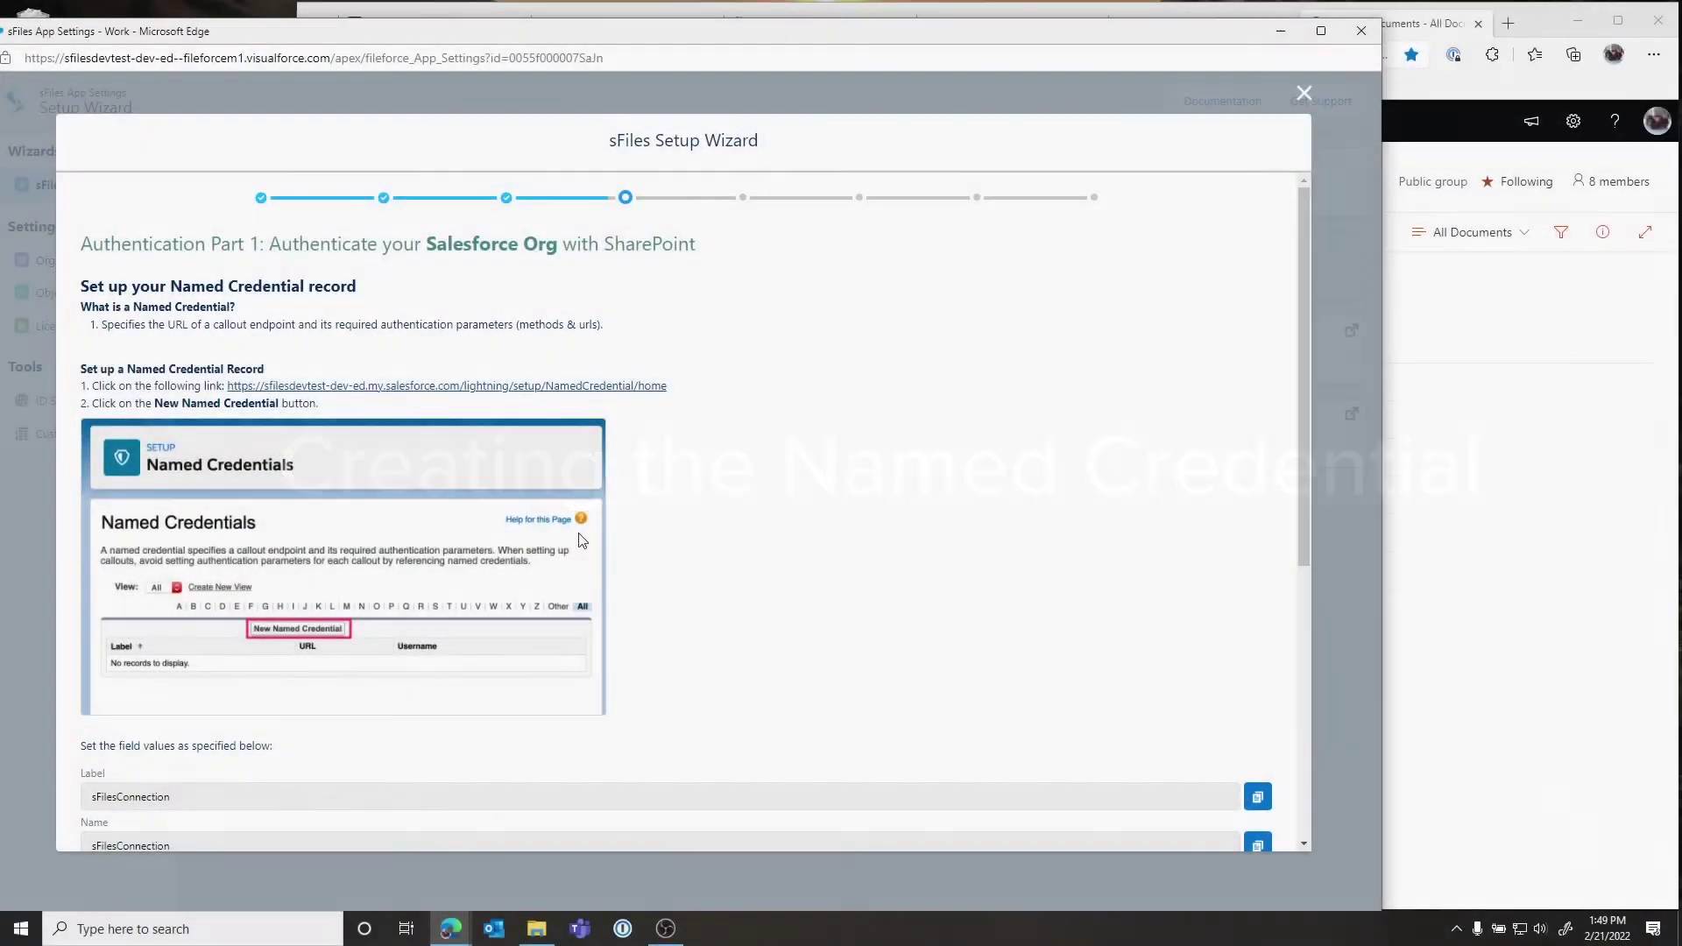
click(471, 386)
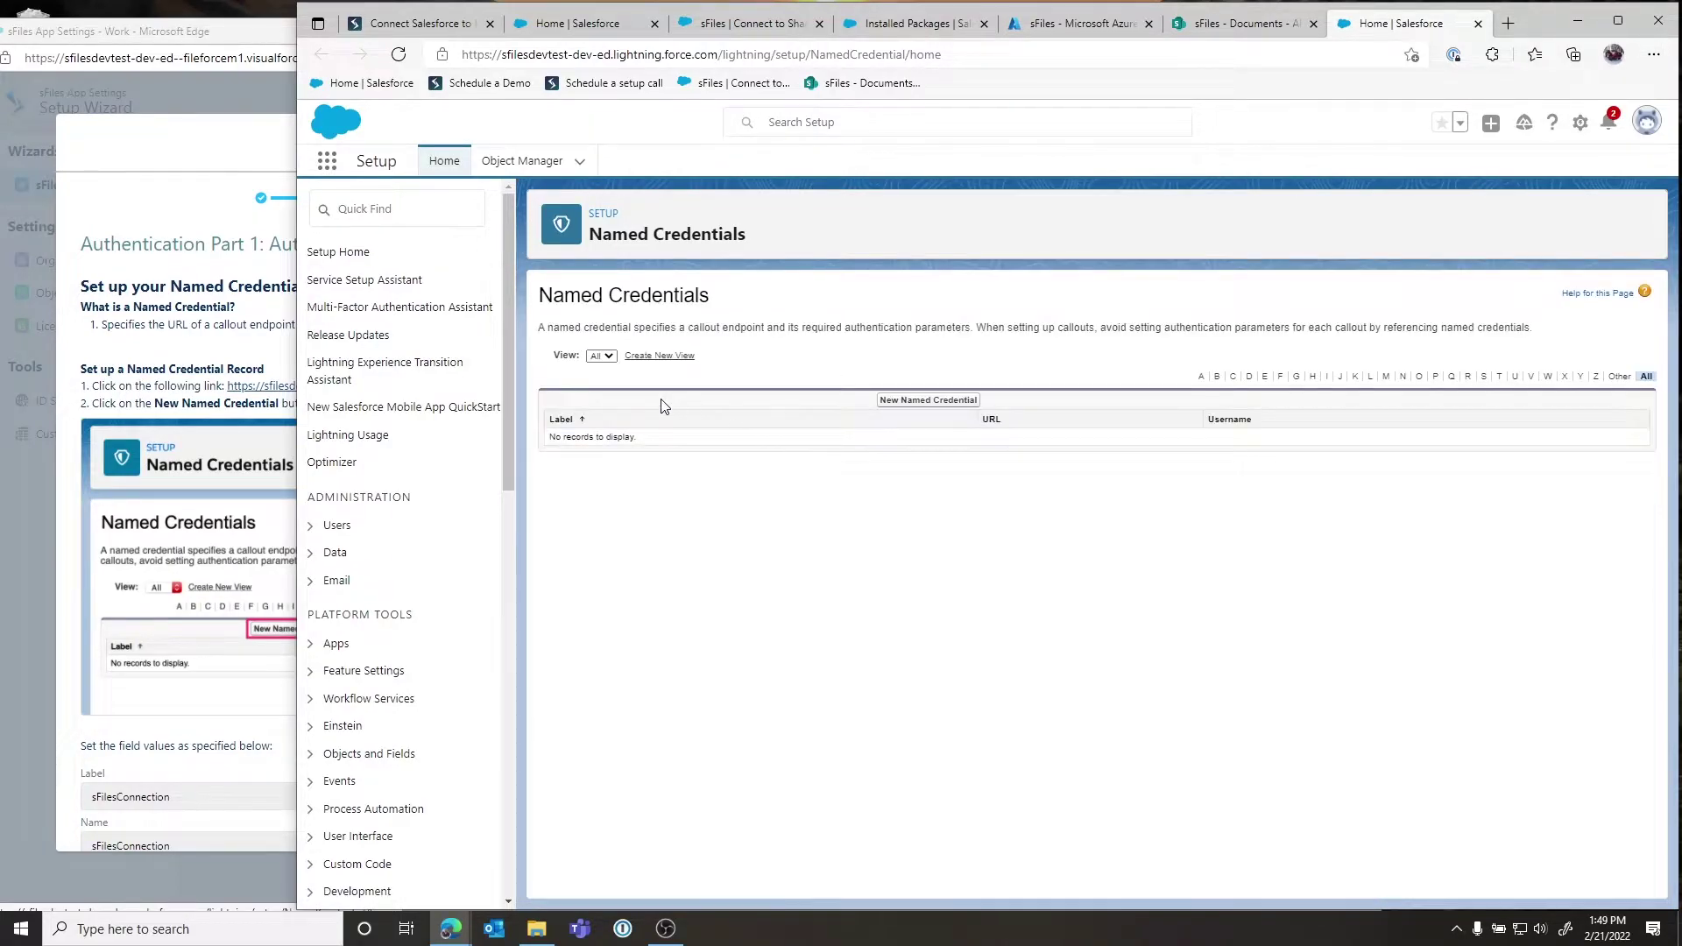
Start a new named credential and copy sFilesConnection from the wizard as its label and name
click(932, 401)
click(188, 706)
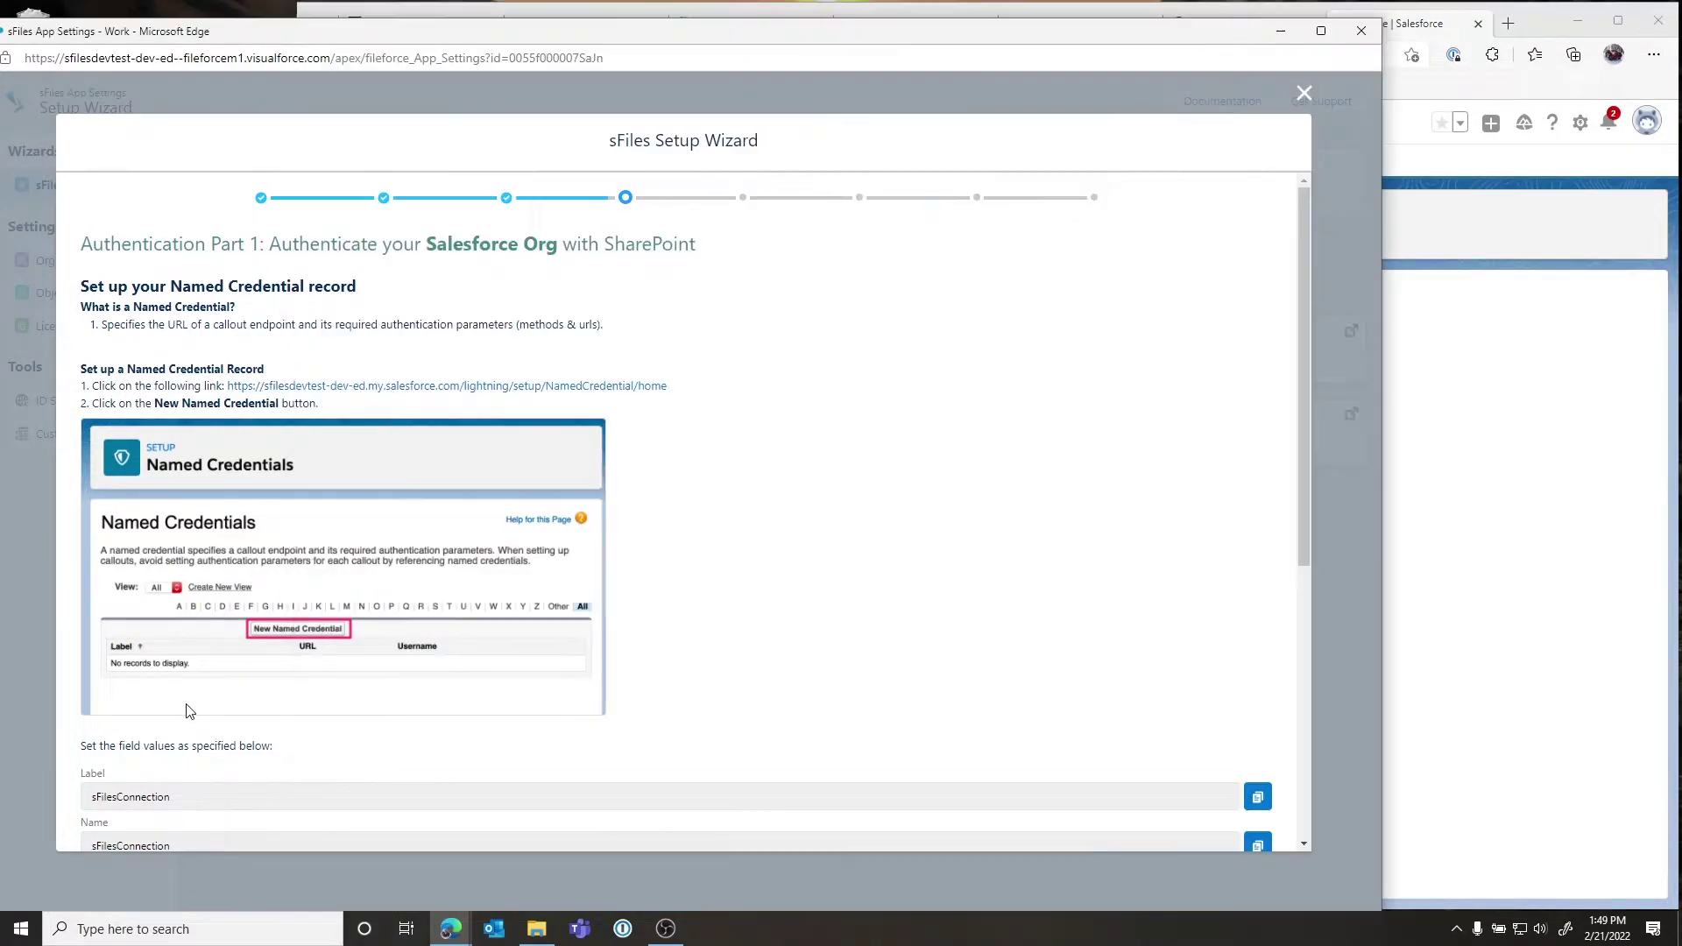
scroll(984, 660, down, 3)
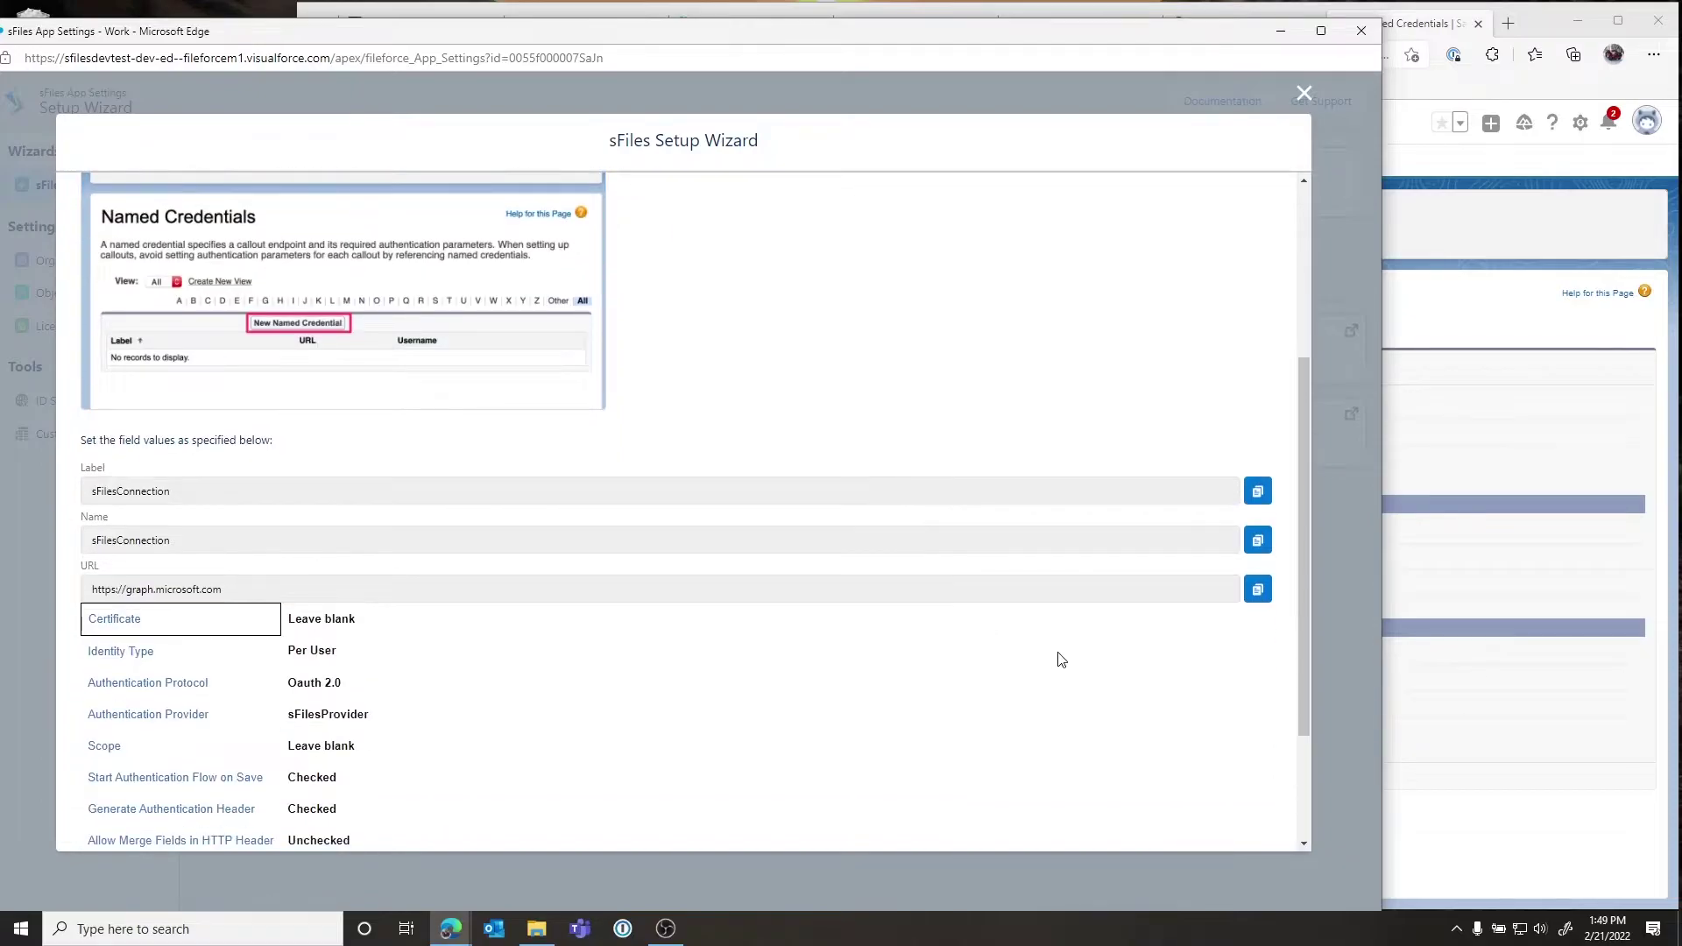
click(1258, 491)
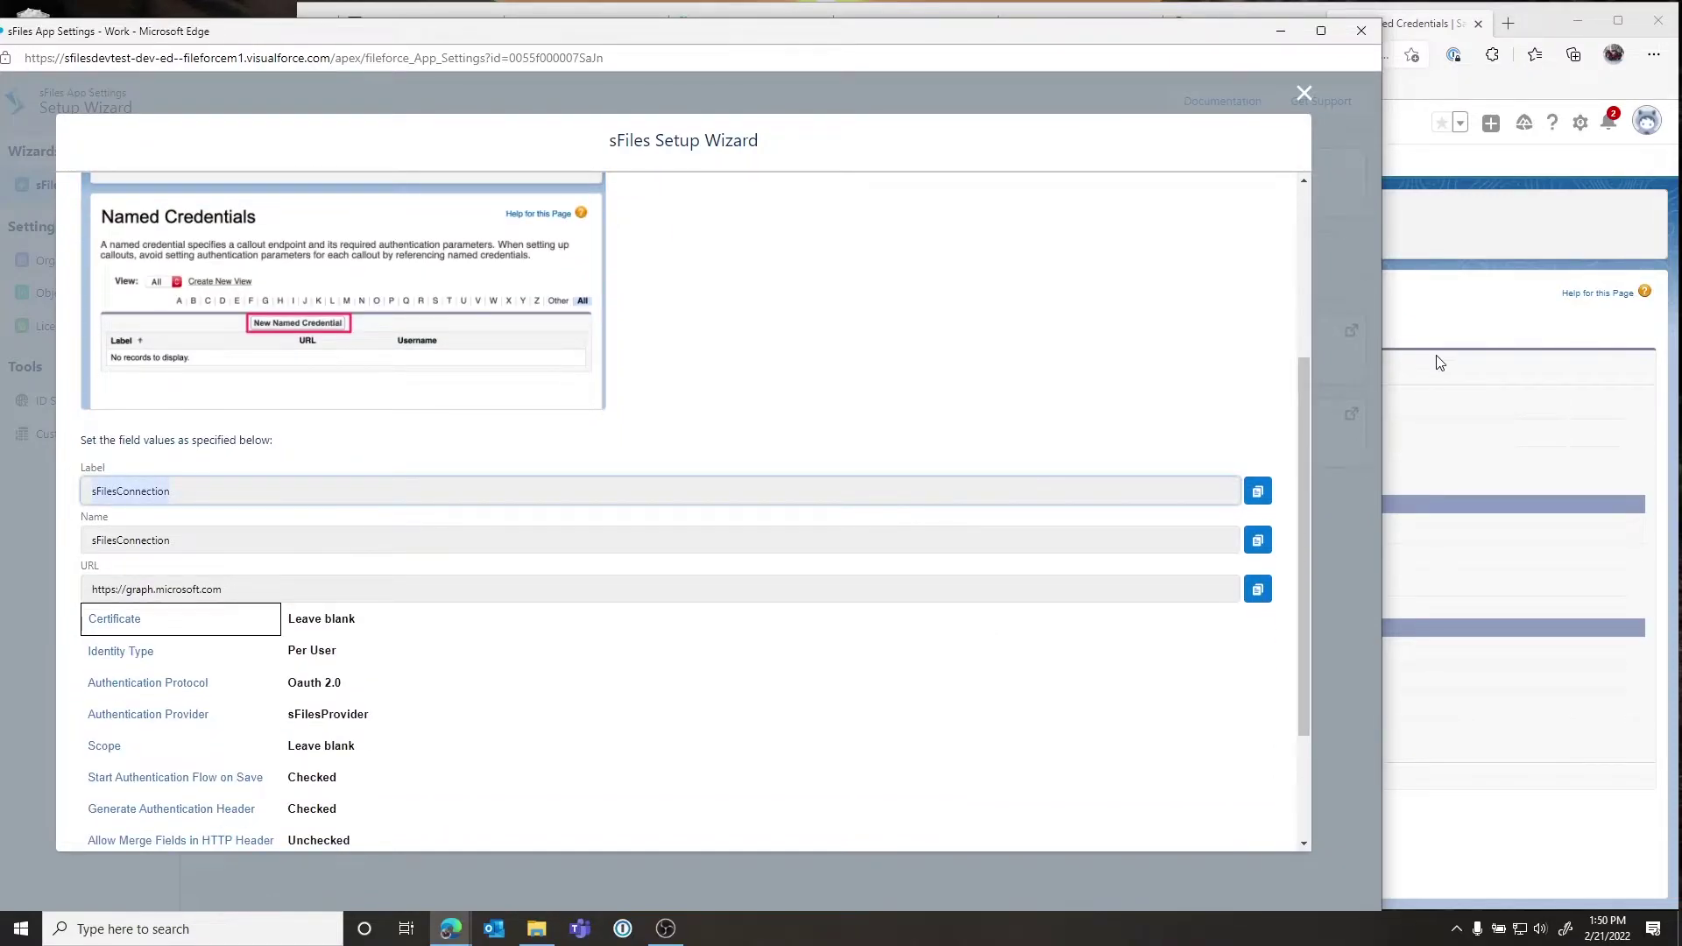
click(1441, 215)
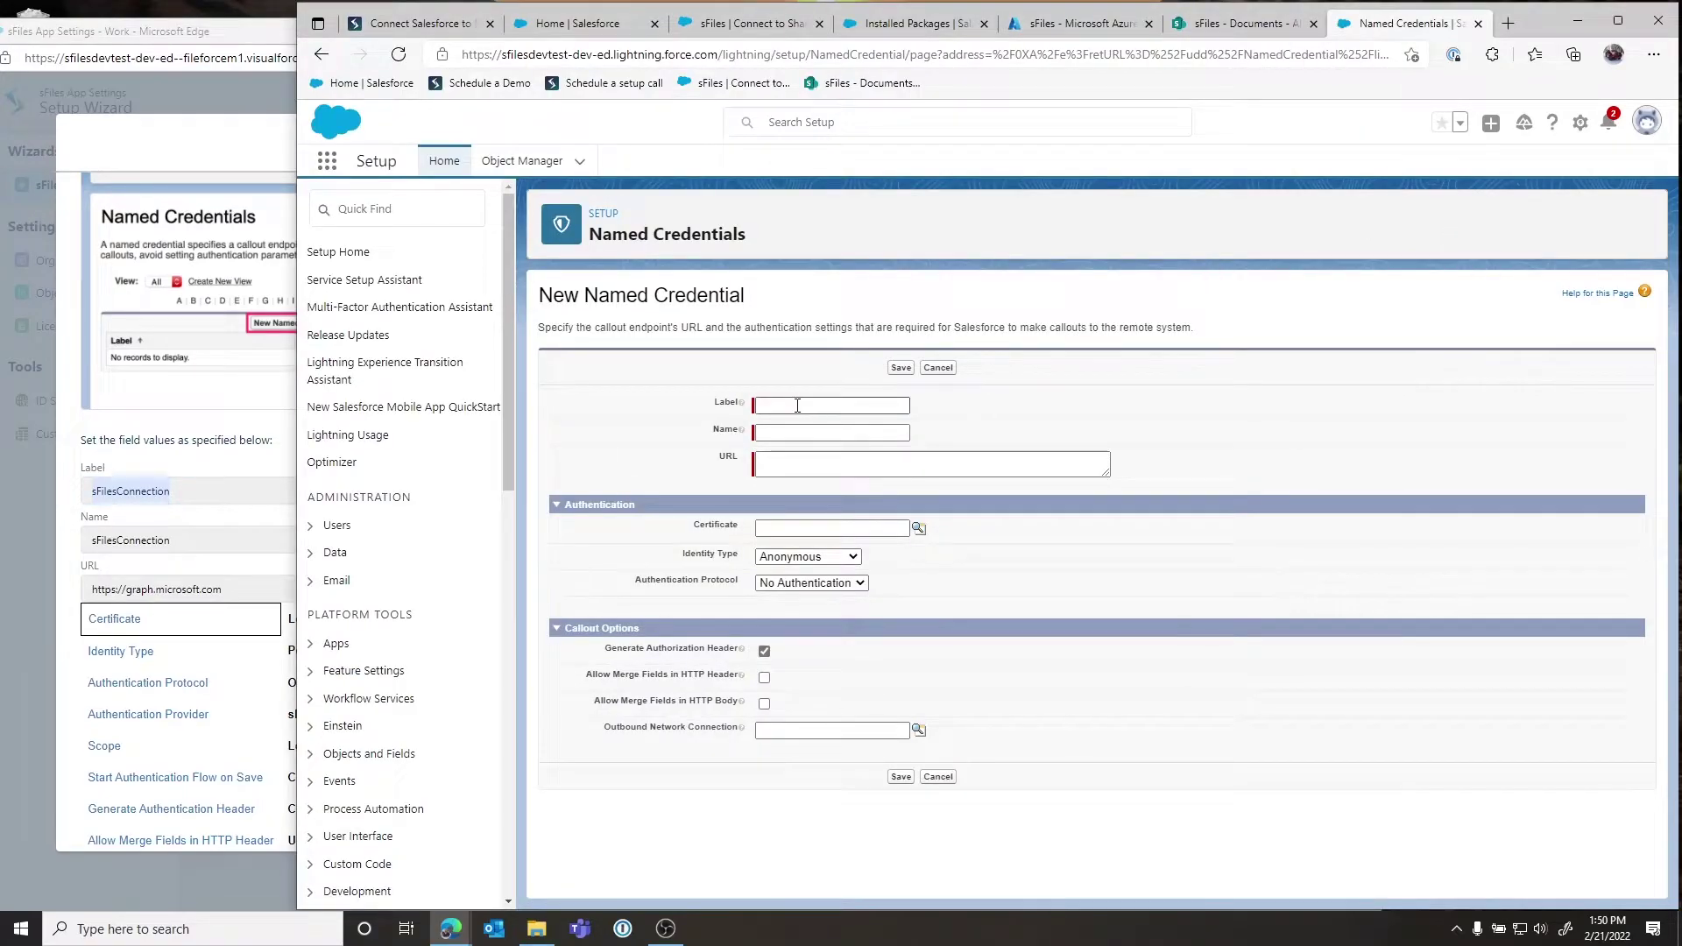
key(ctrl+v)
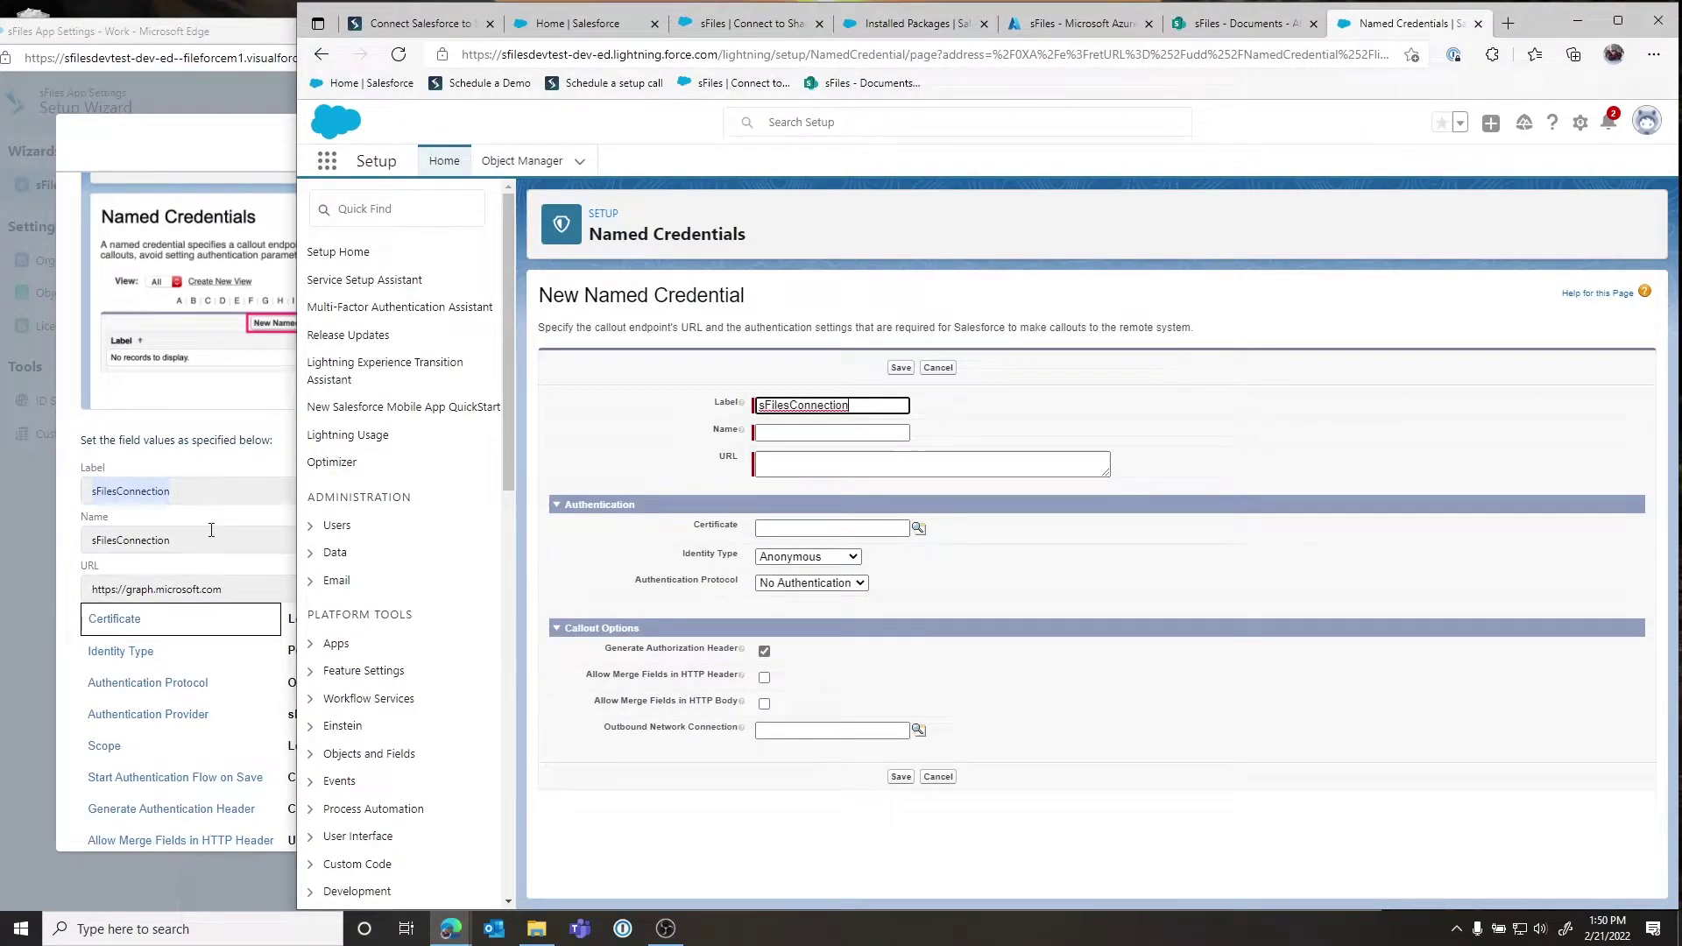
click(211, 529)
click(1258, 541)
click(1495, 477)
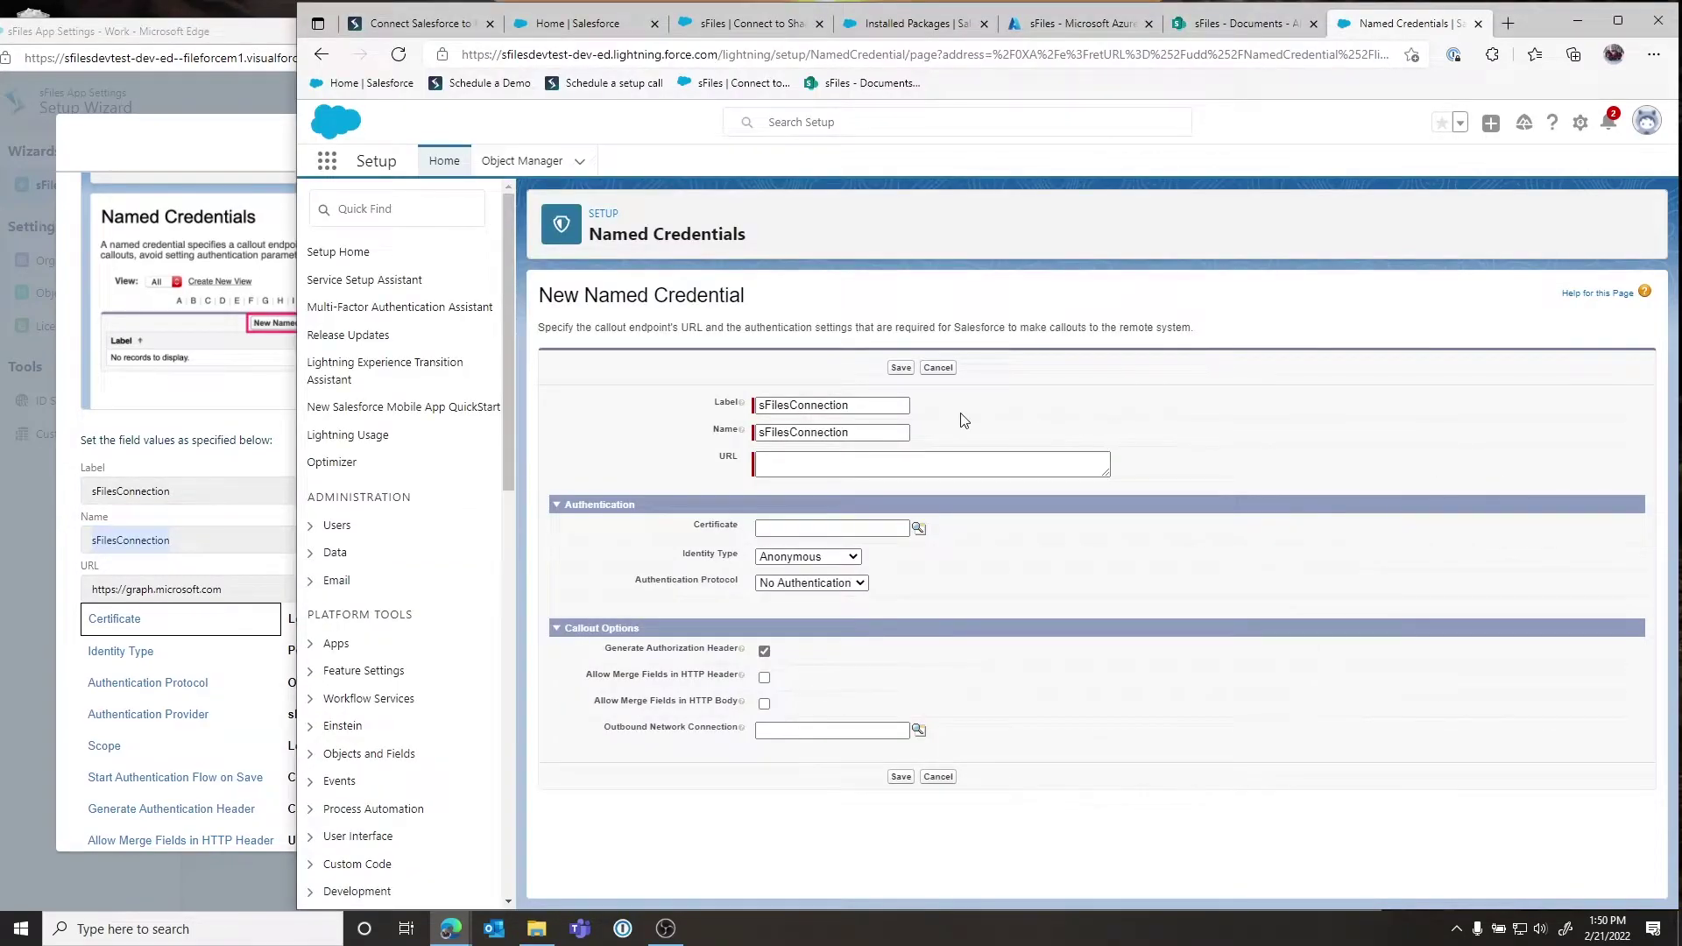
click(219, 589)
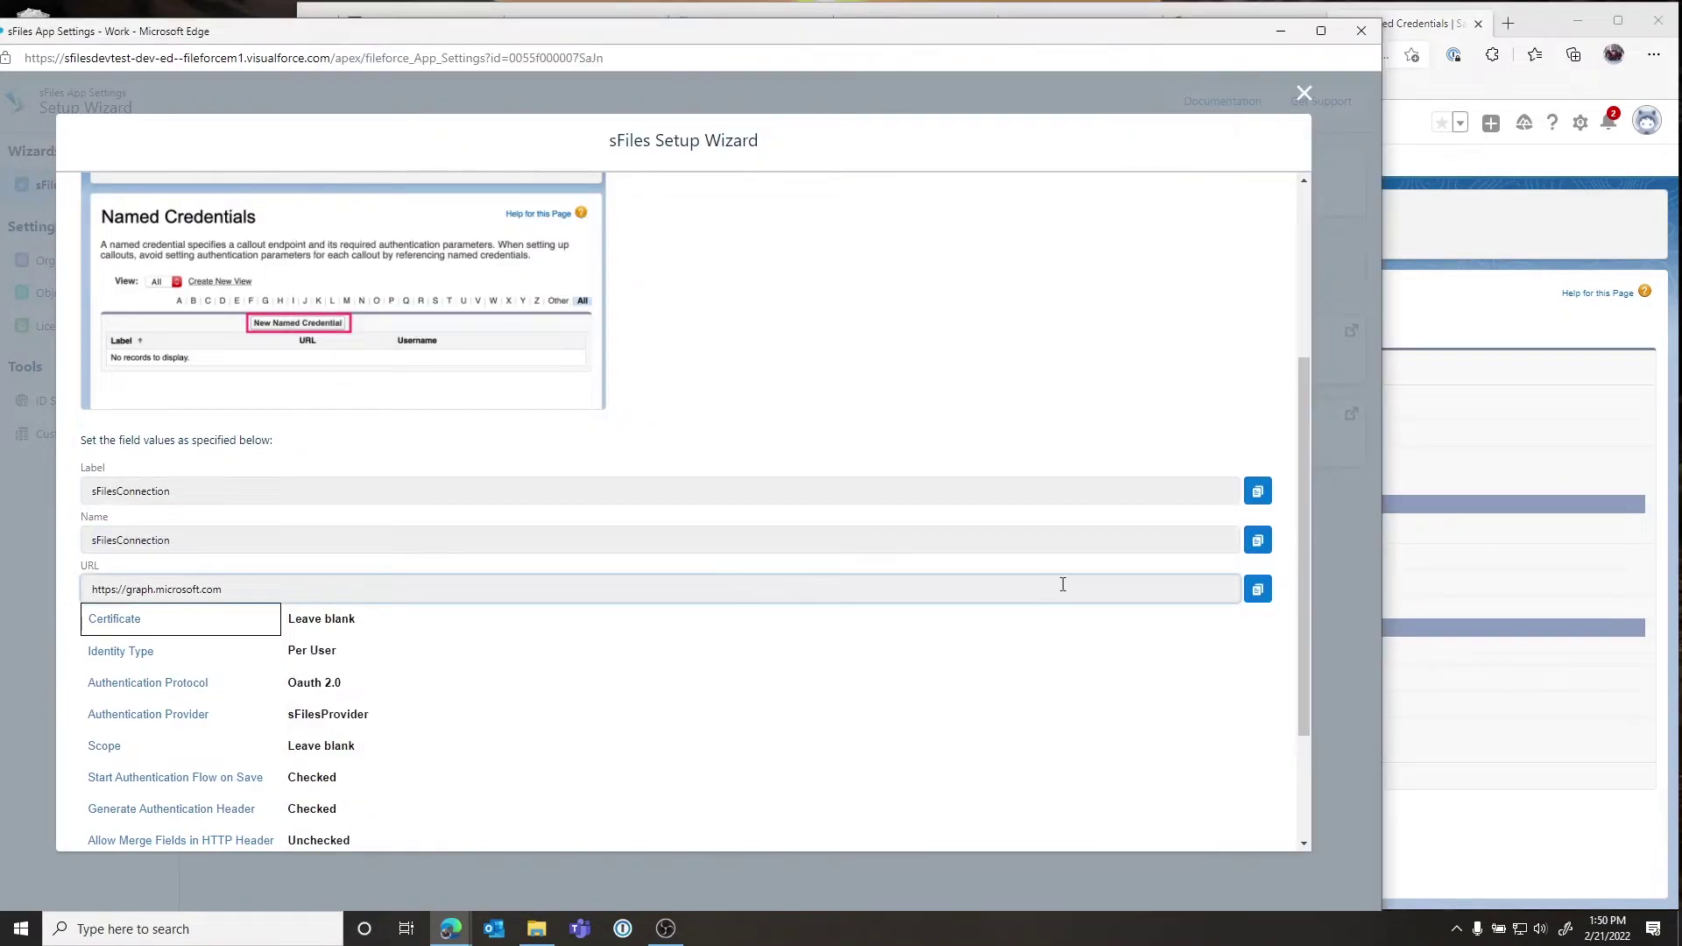
click(1258, 589)
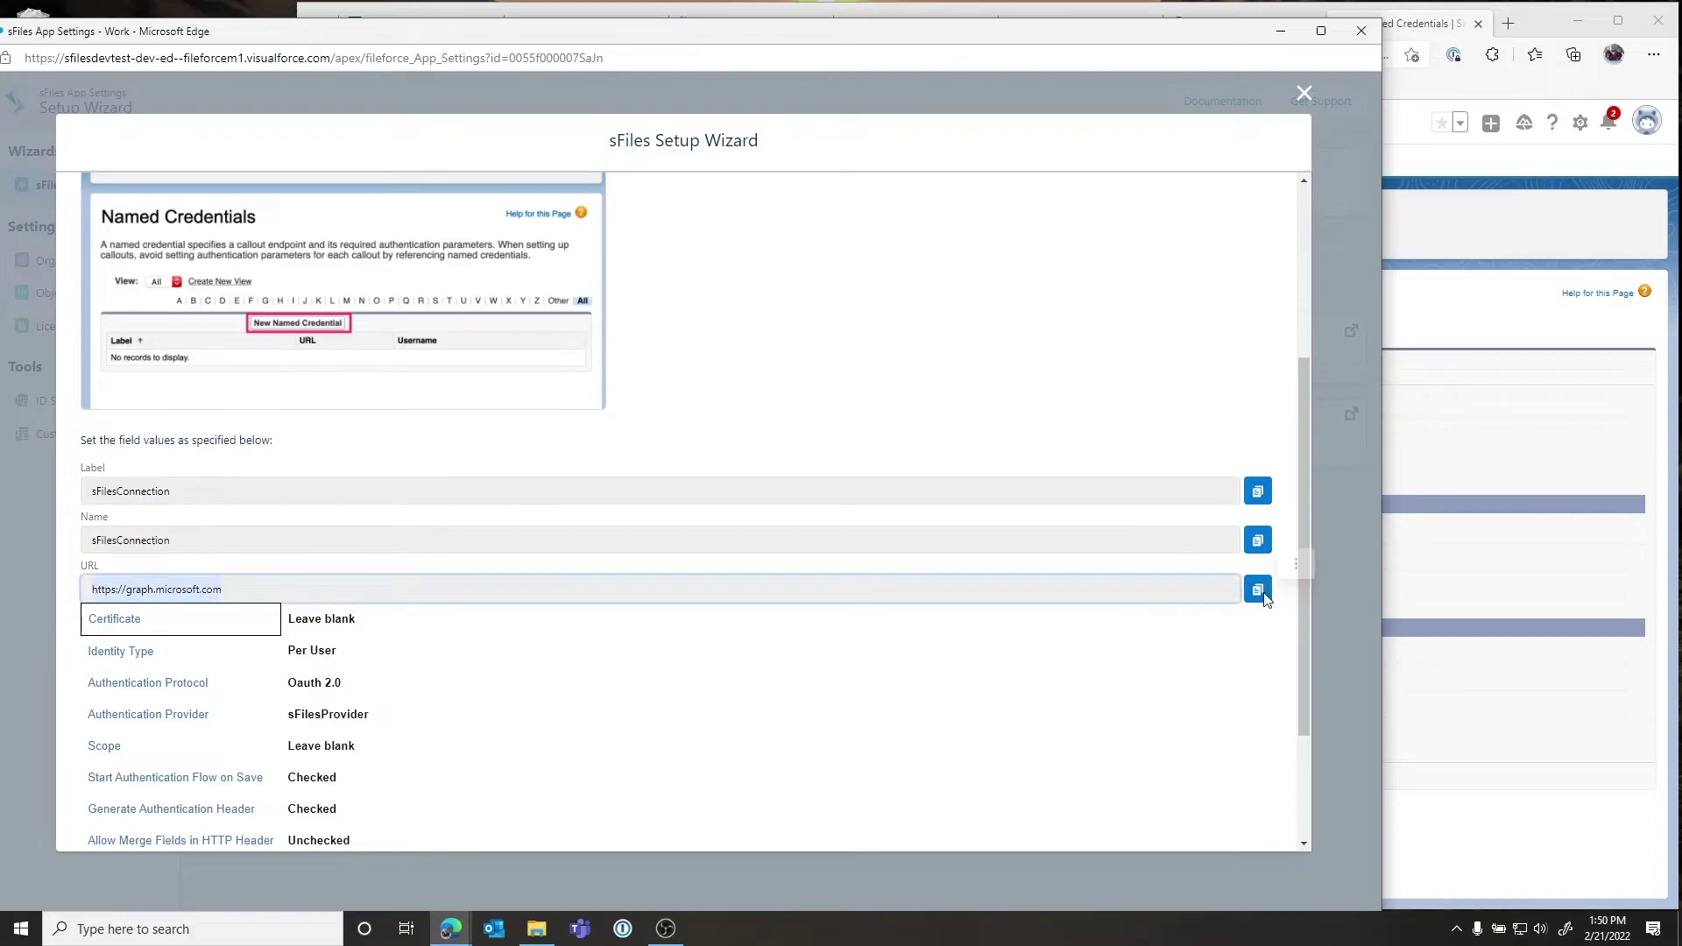
click(1447, 587)
click(832, 464)
key(ctrl+v)
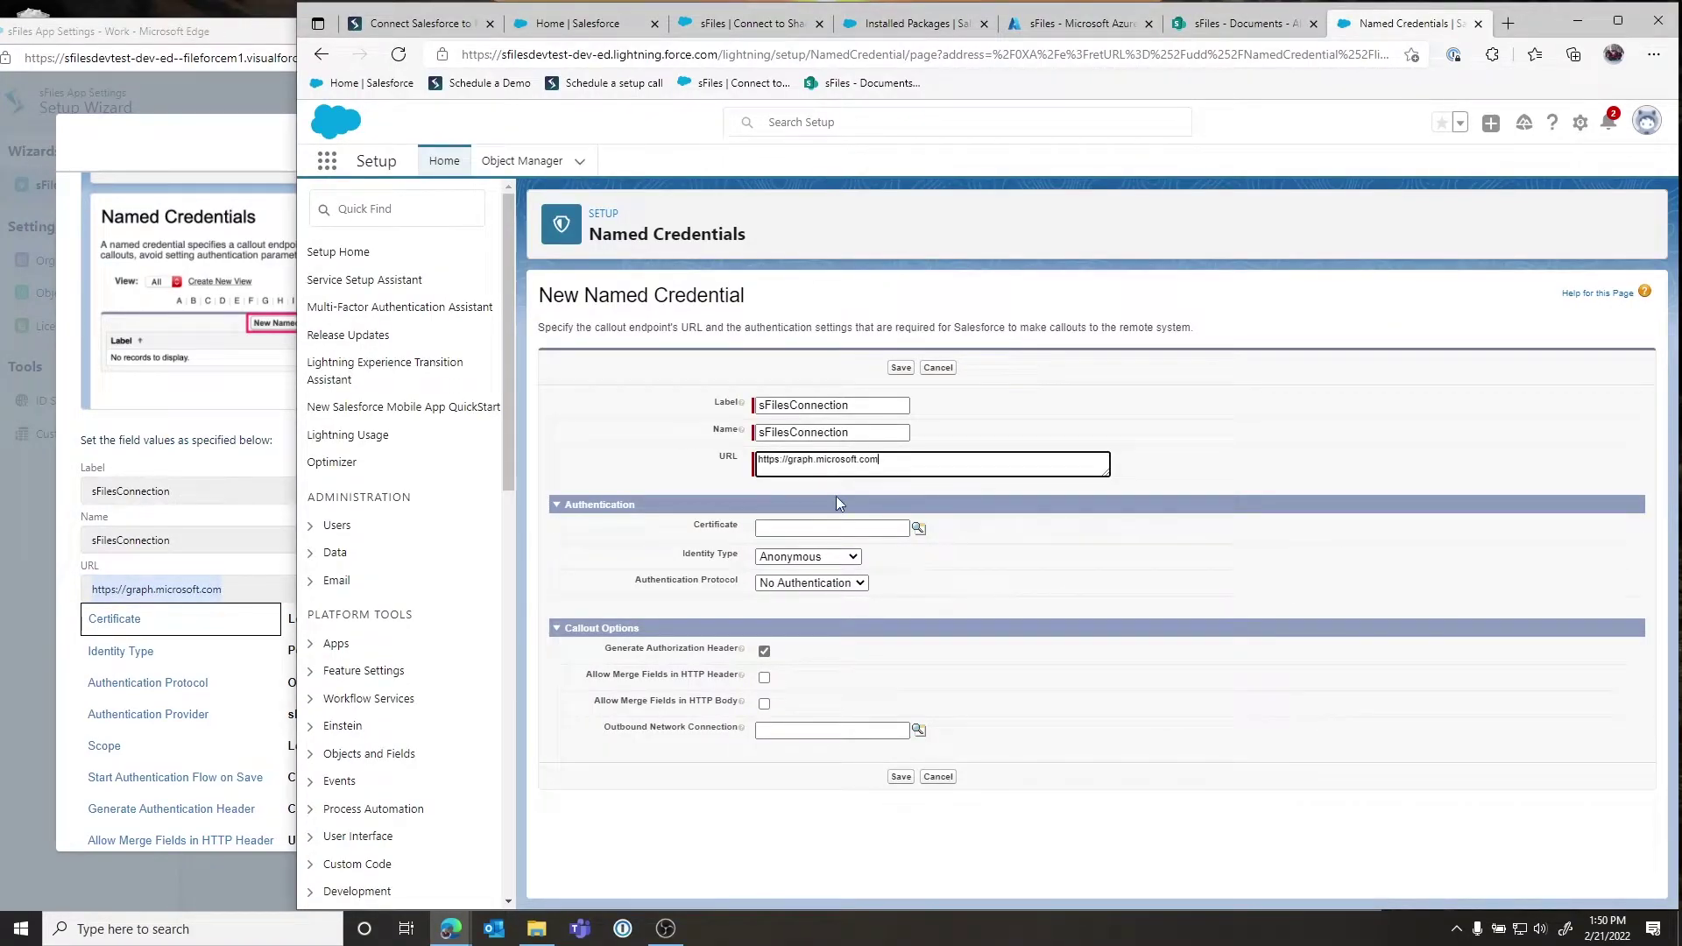
Set Per User identity, OAuth 2.0 protocol and sFilesProvider, then save the credential
click(847, 558)
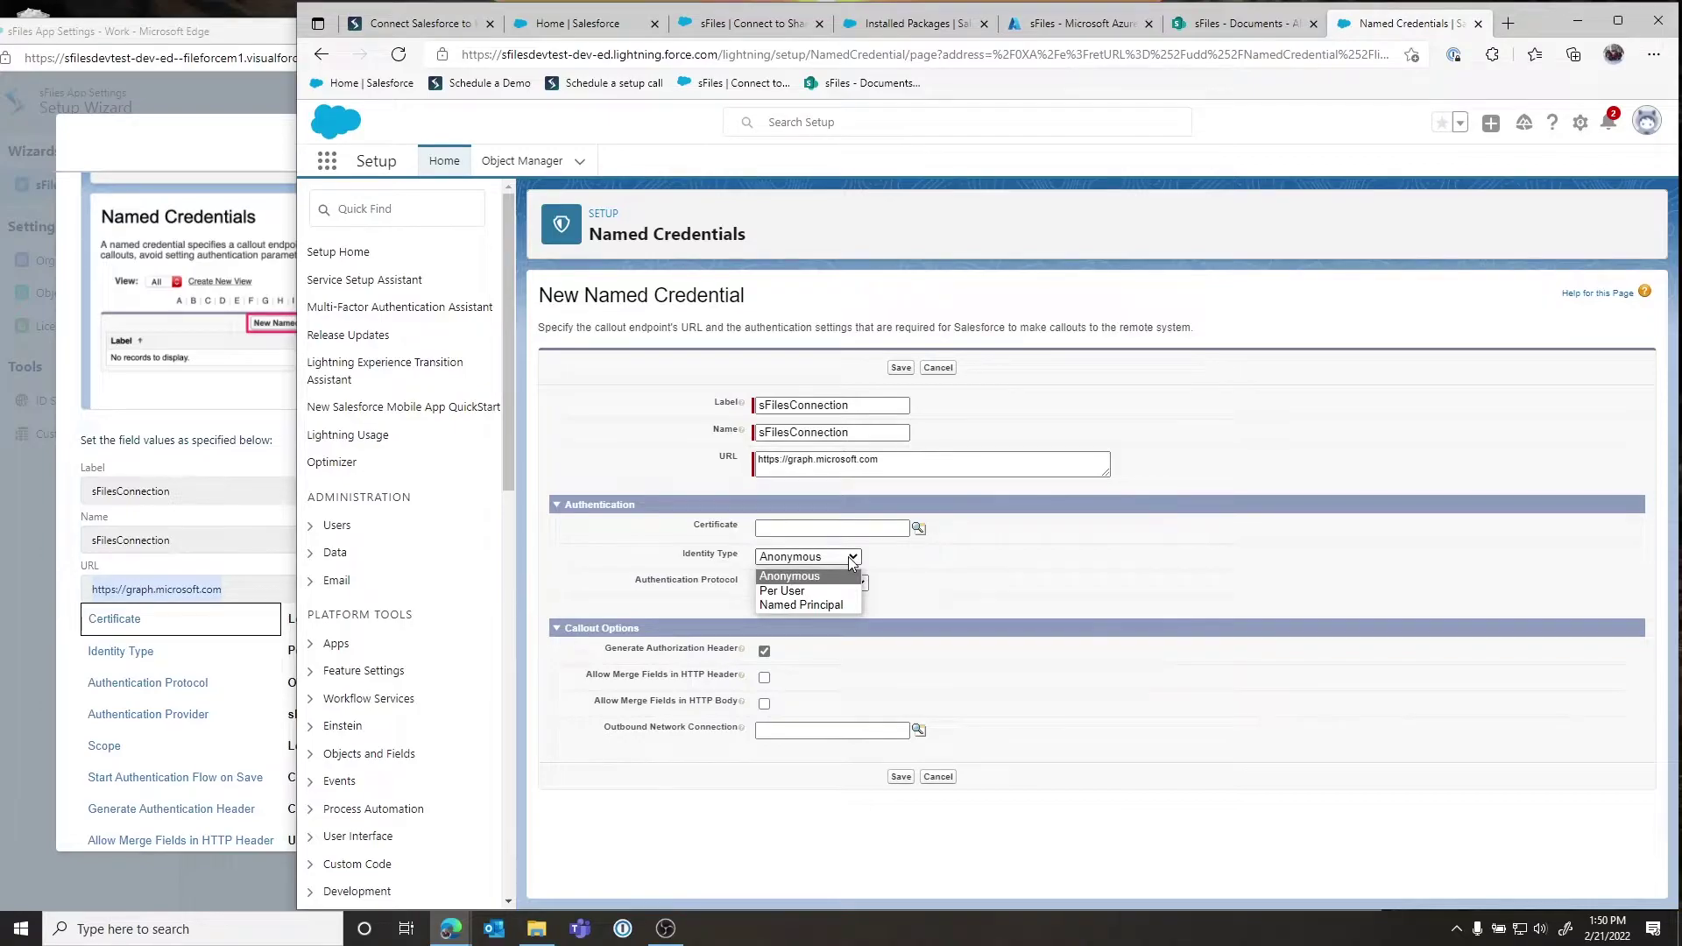
click(799, 592)
click(823, 570)
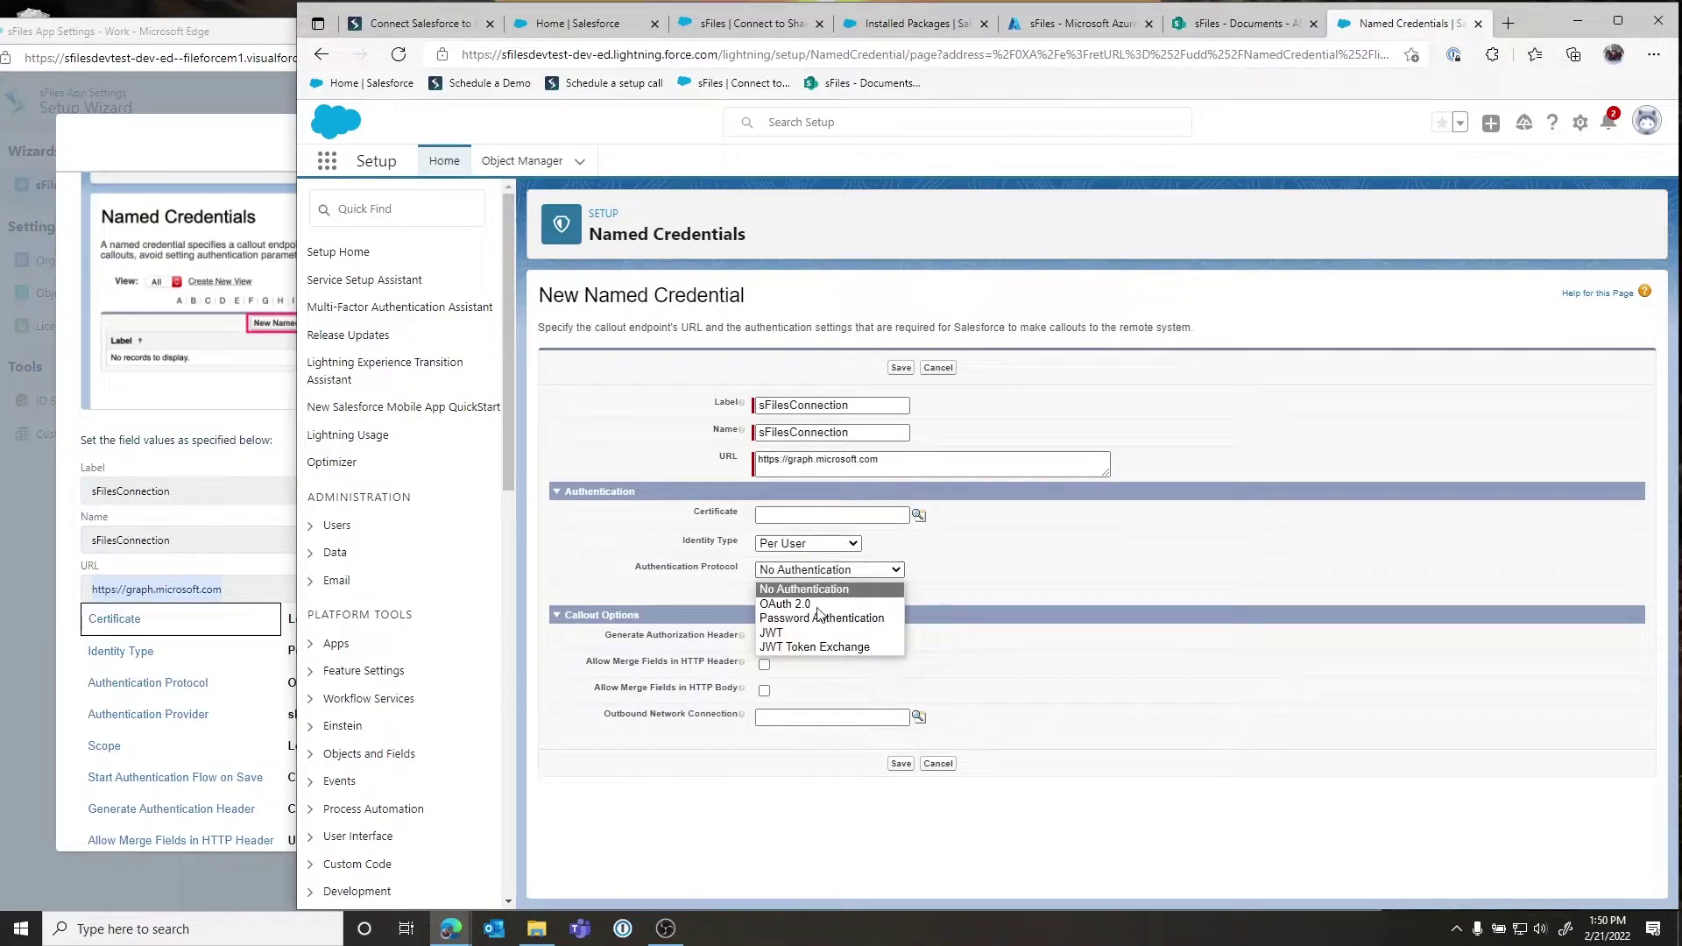
click(814, 604)
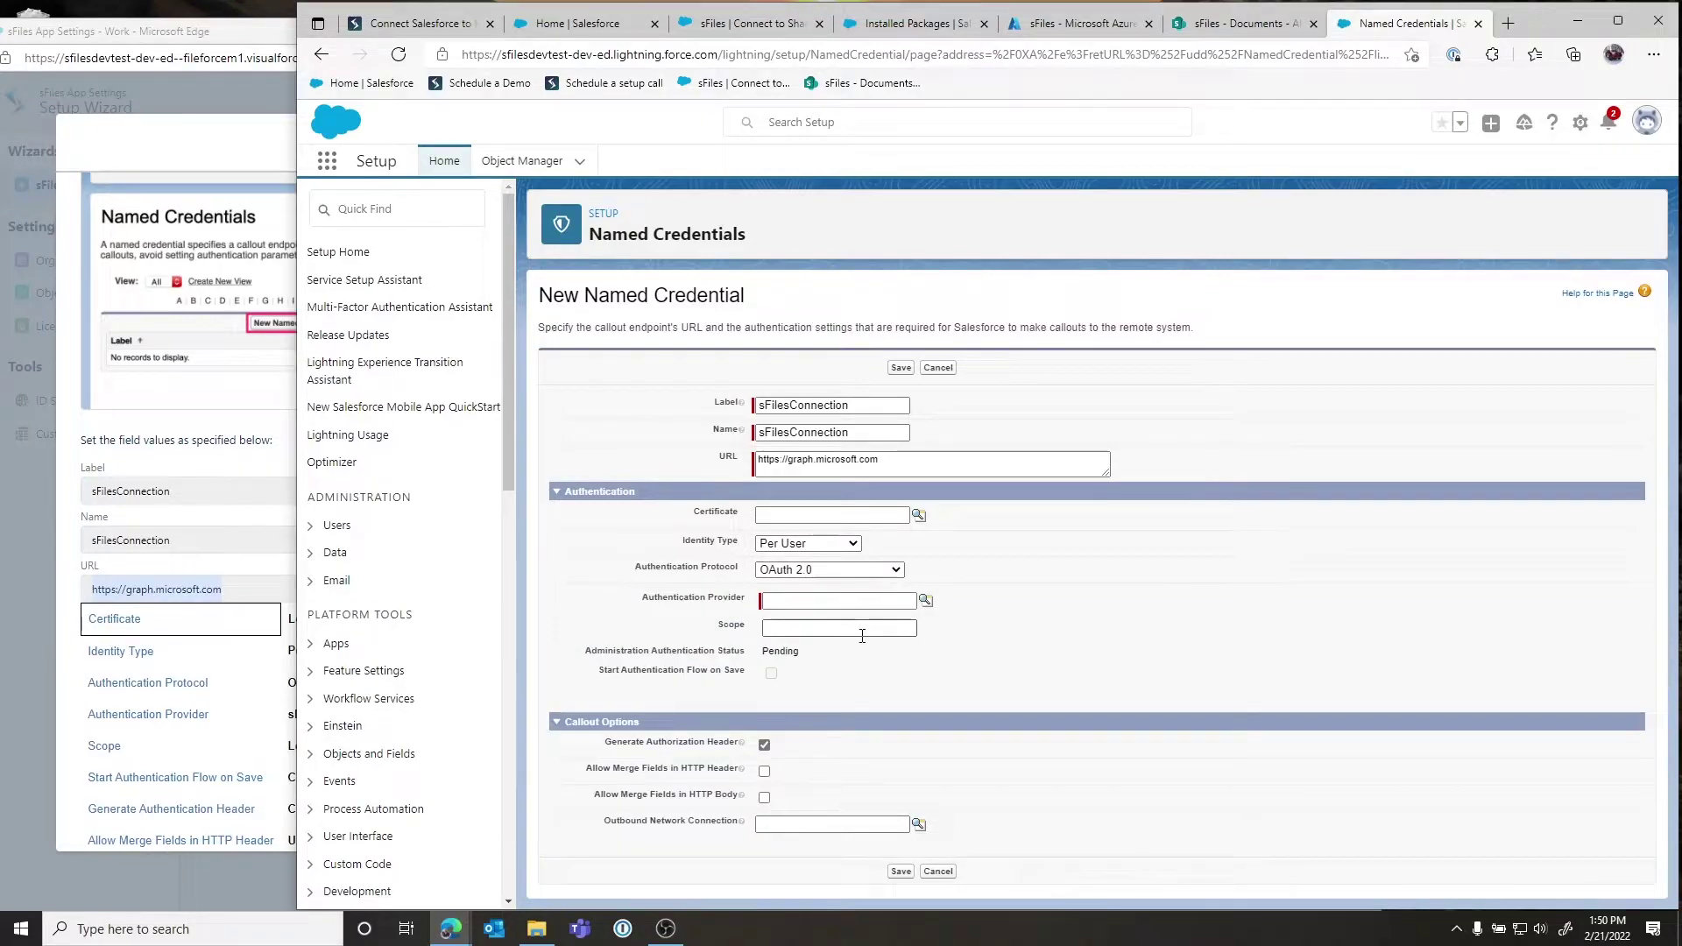
click(926, 601)
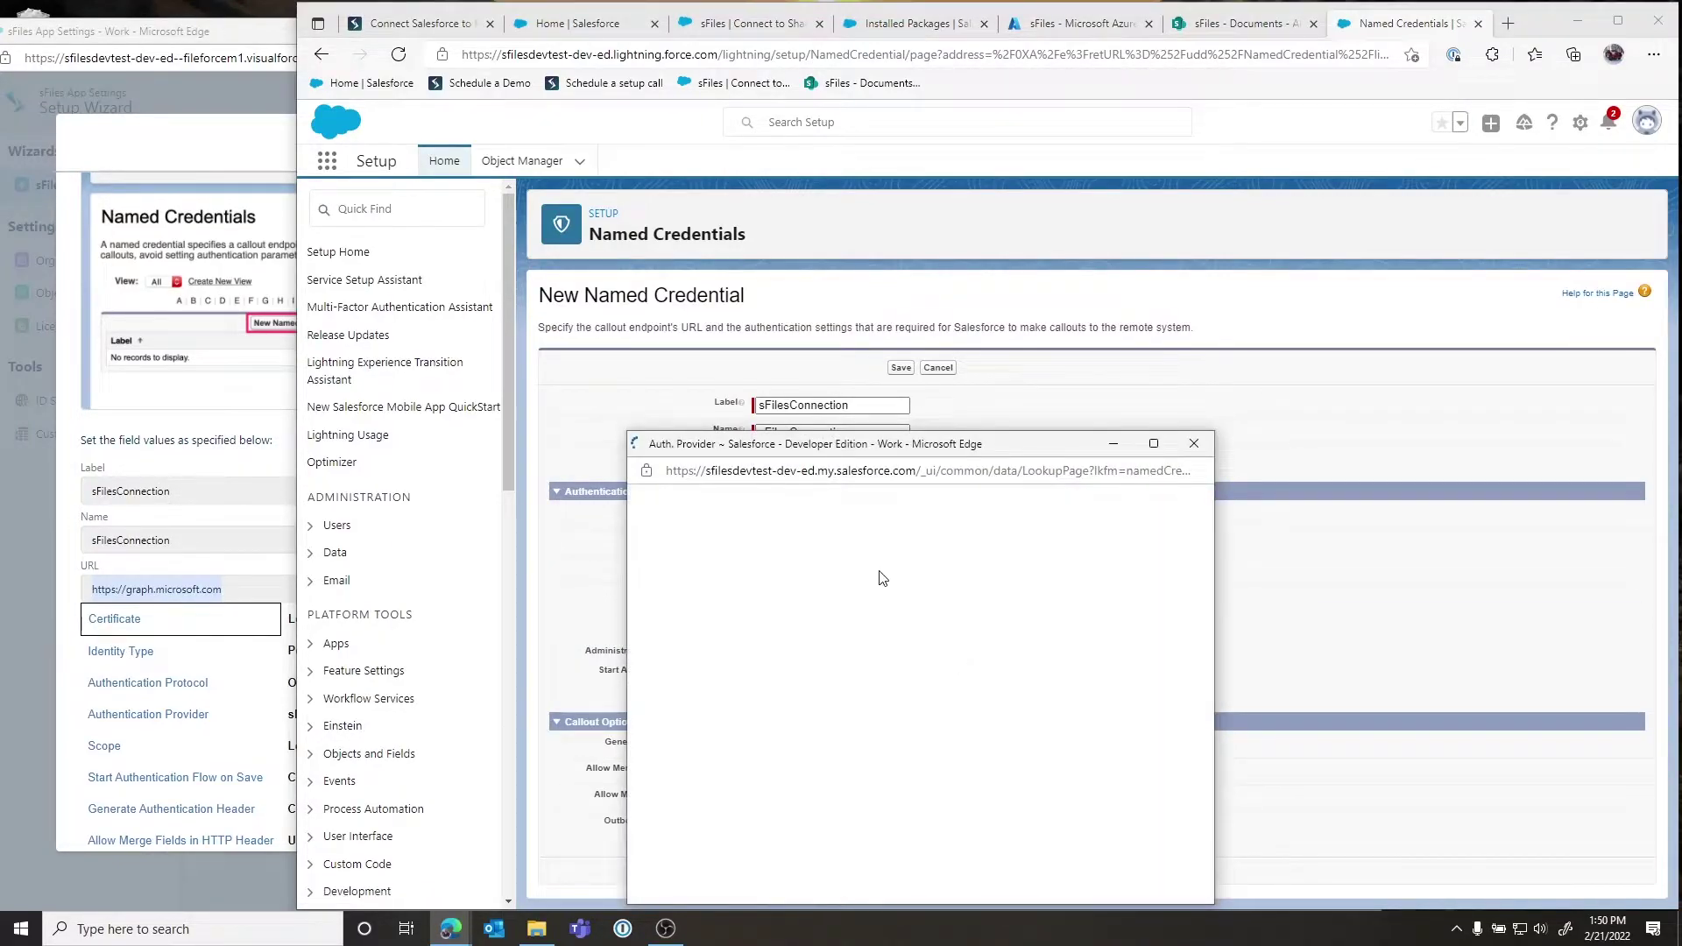
click(680, 665)
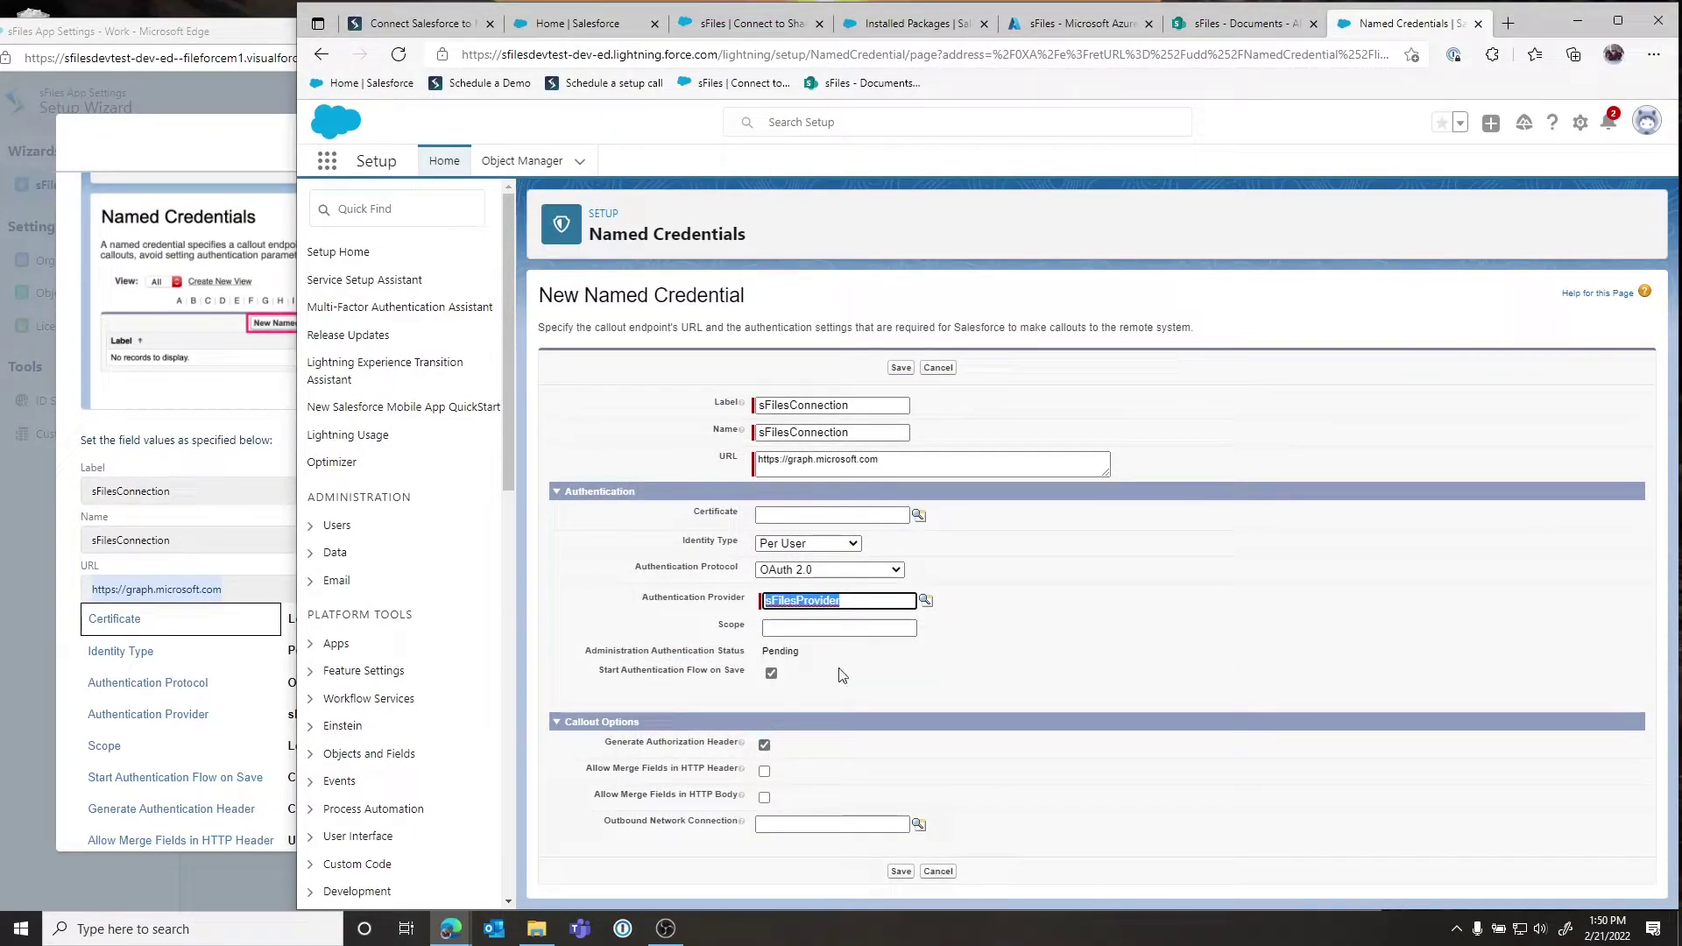
click(899, 370)
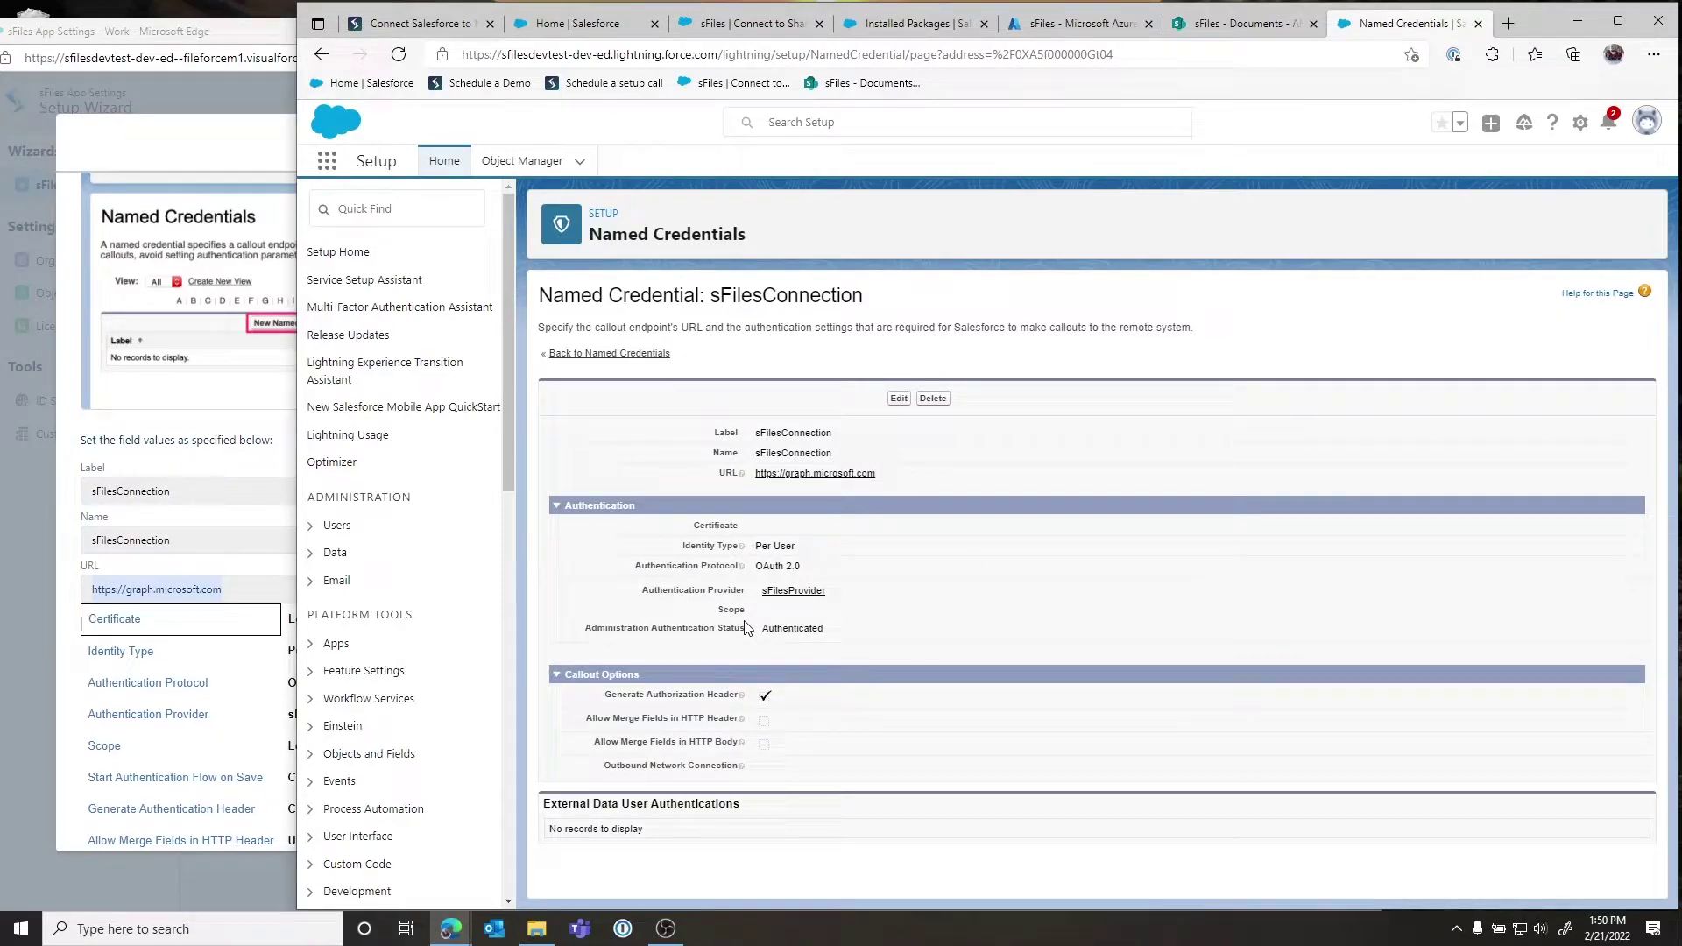
Highlight the credential's Authenticated status, then advance the wizard to the user authentication step
drag(766, 631, 832, 637)
click(243, 161)
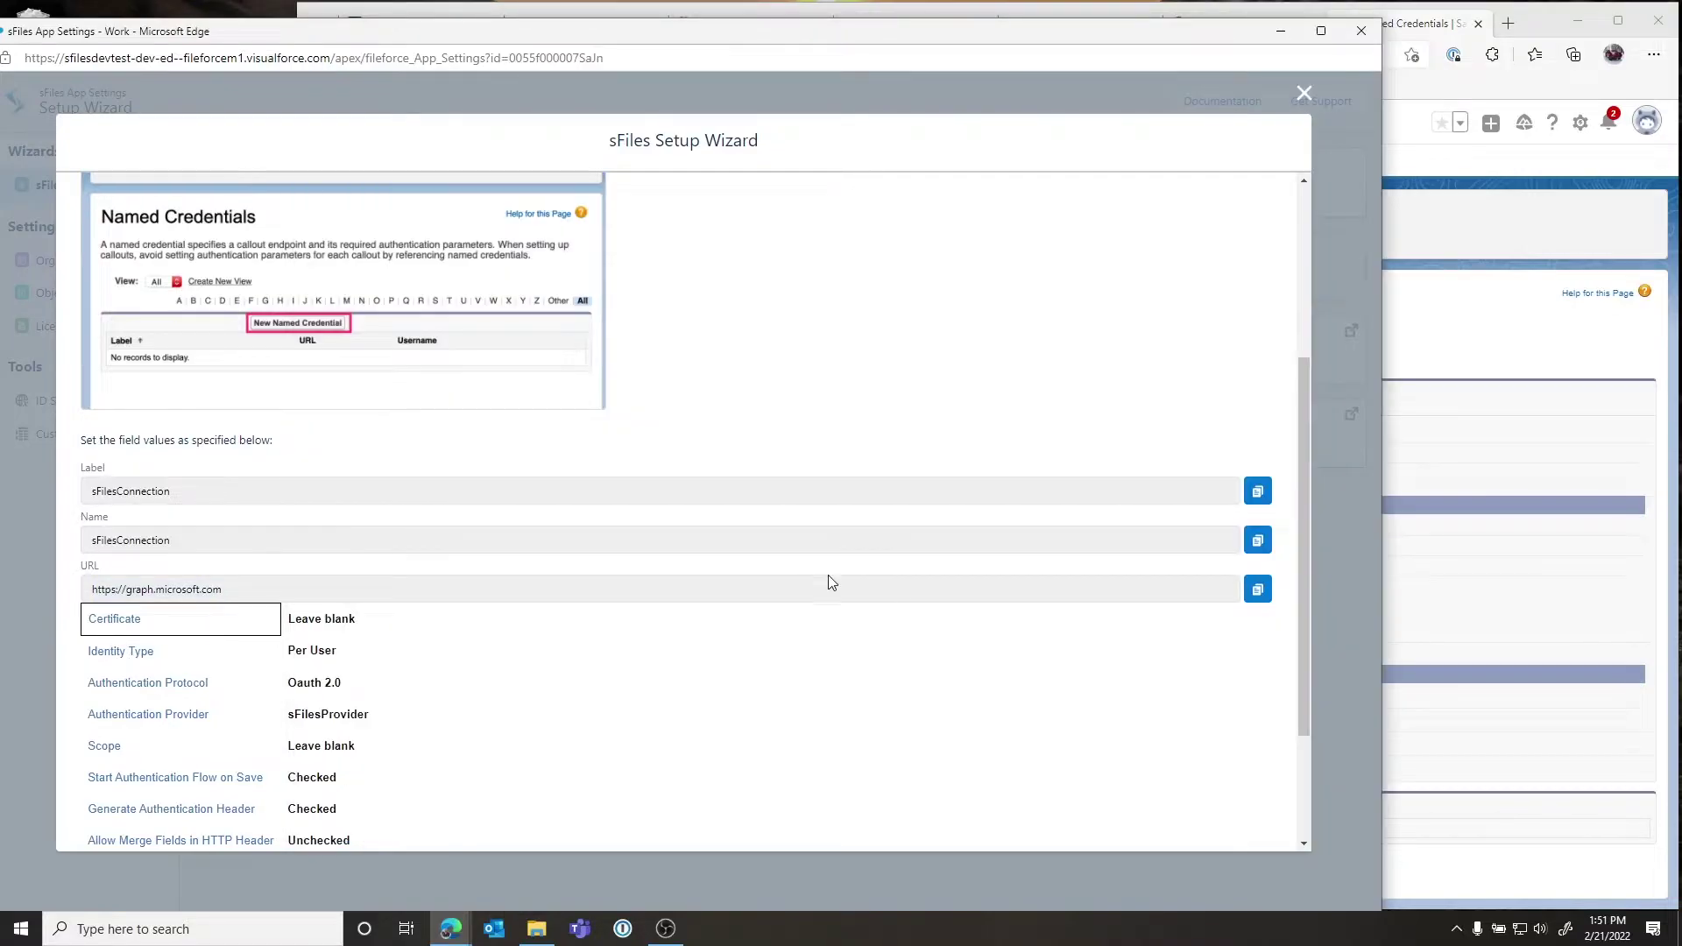
scroll(921, 662, down, 1)
scroll(921, 662, down, 2)
click(1246, 814)
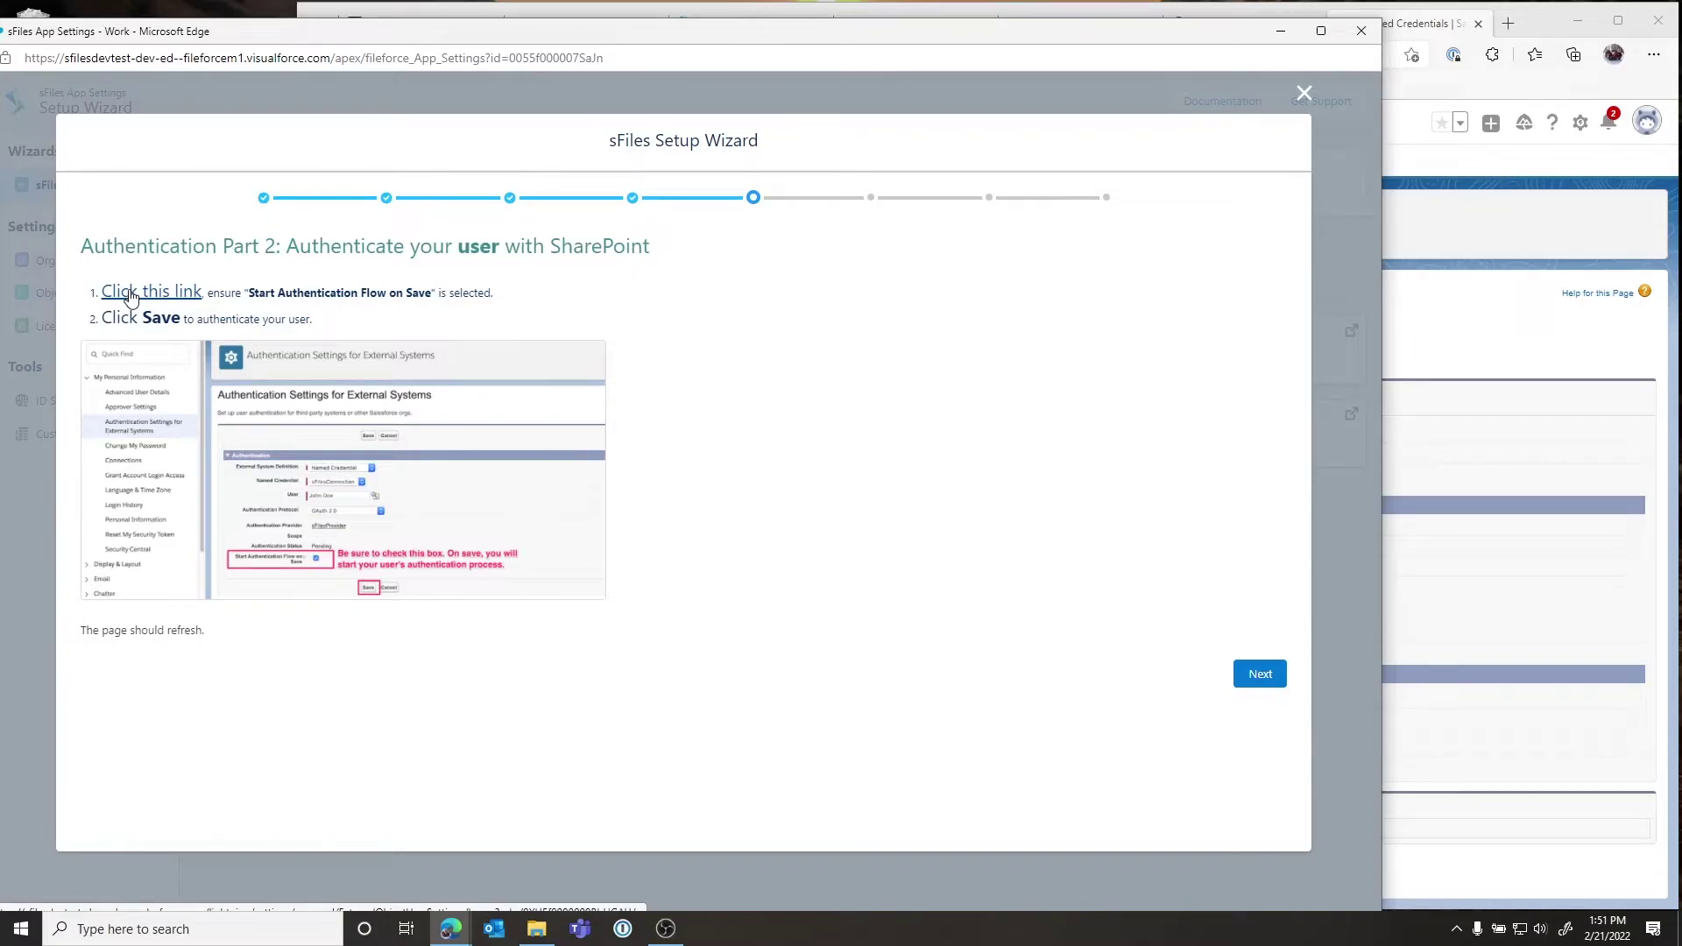
Save the user's sFilesConnection entry in Authentication Settings for External Systems
click(131, 295)
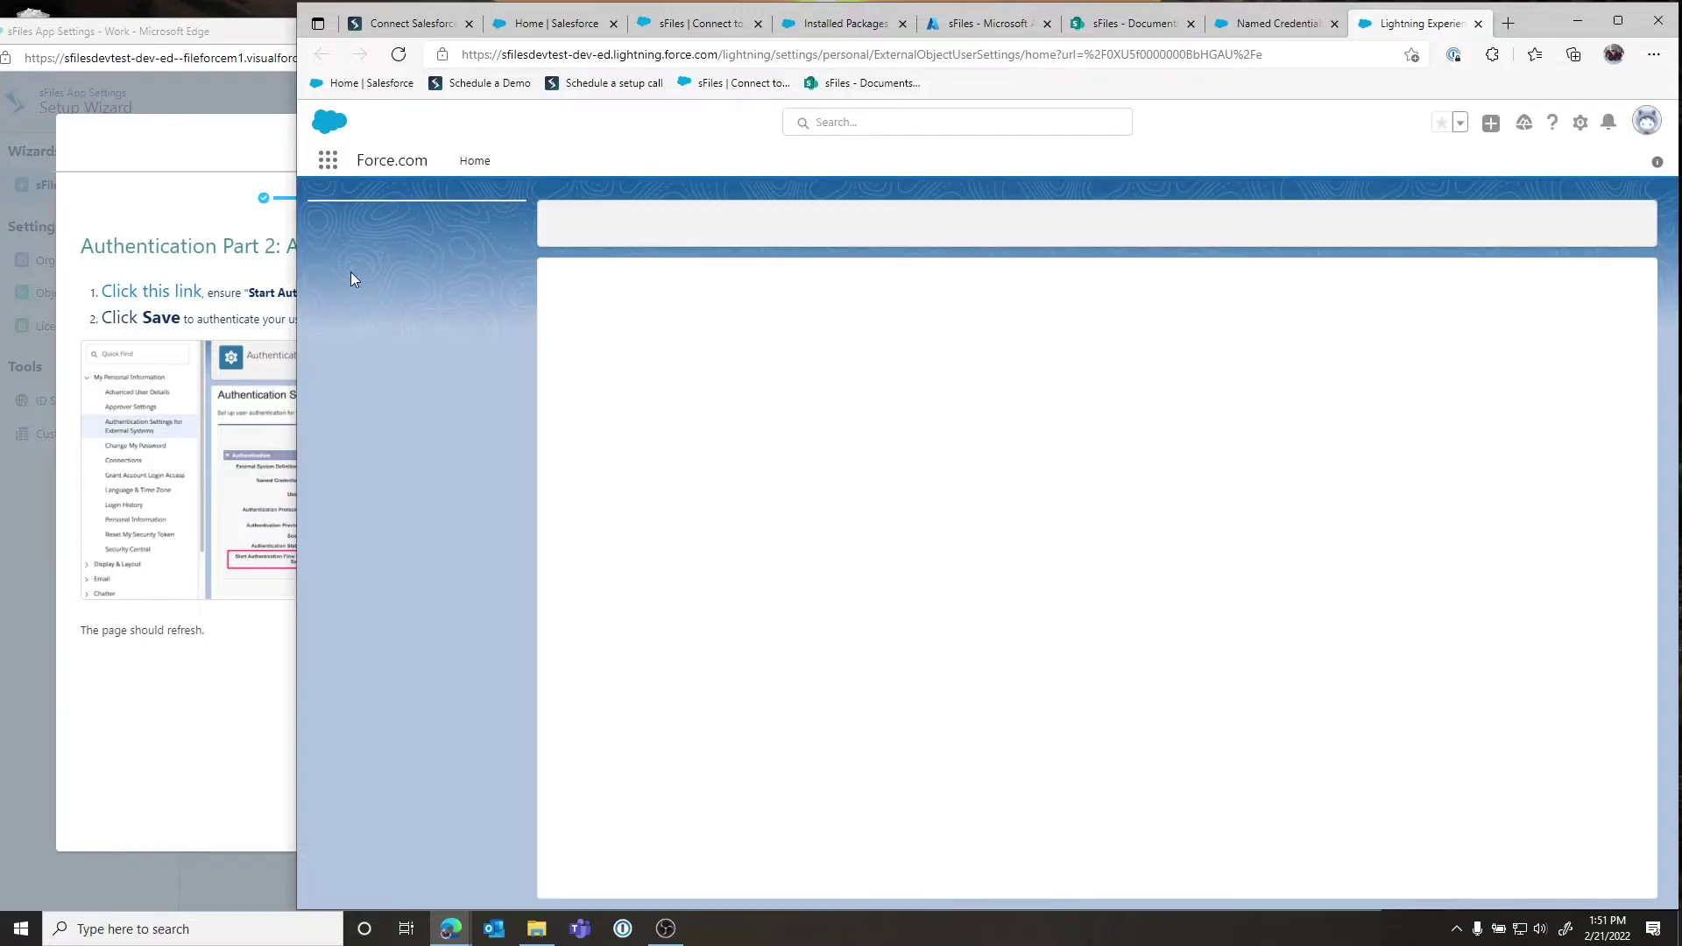
click(188, 731)
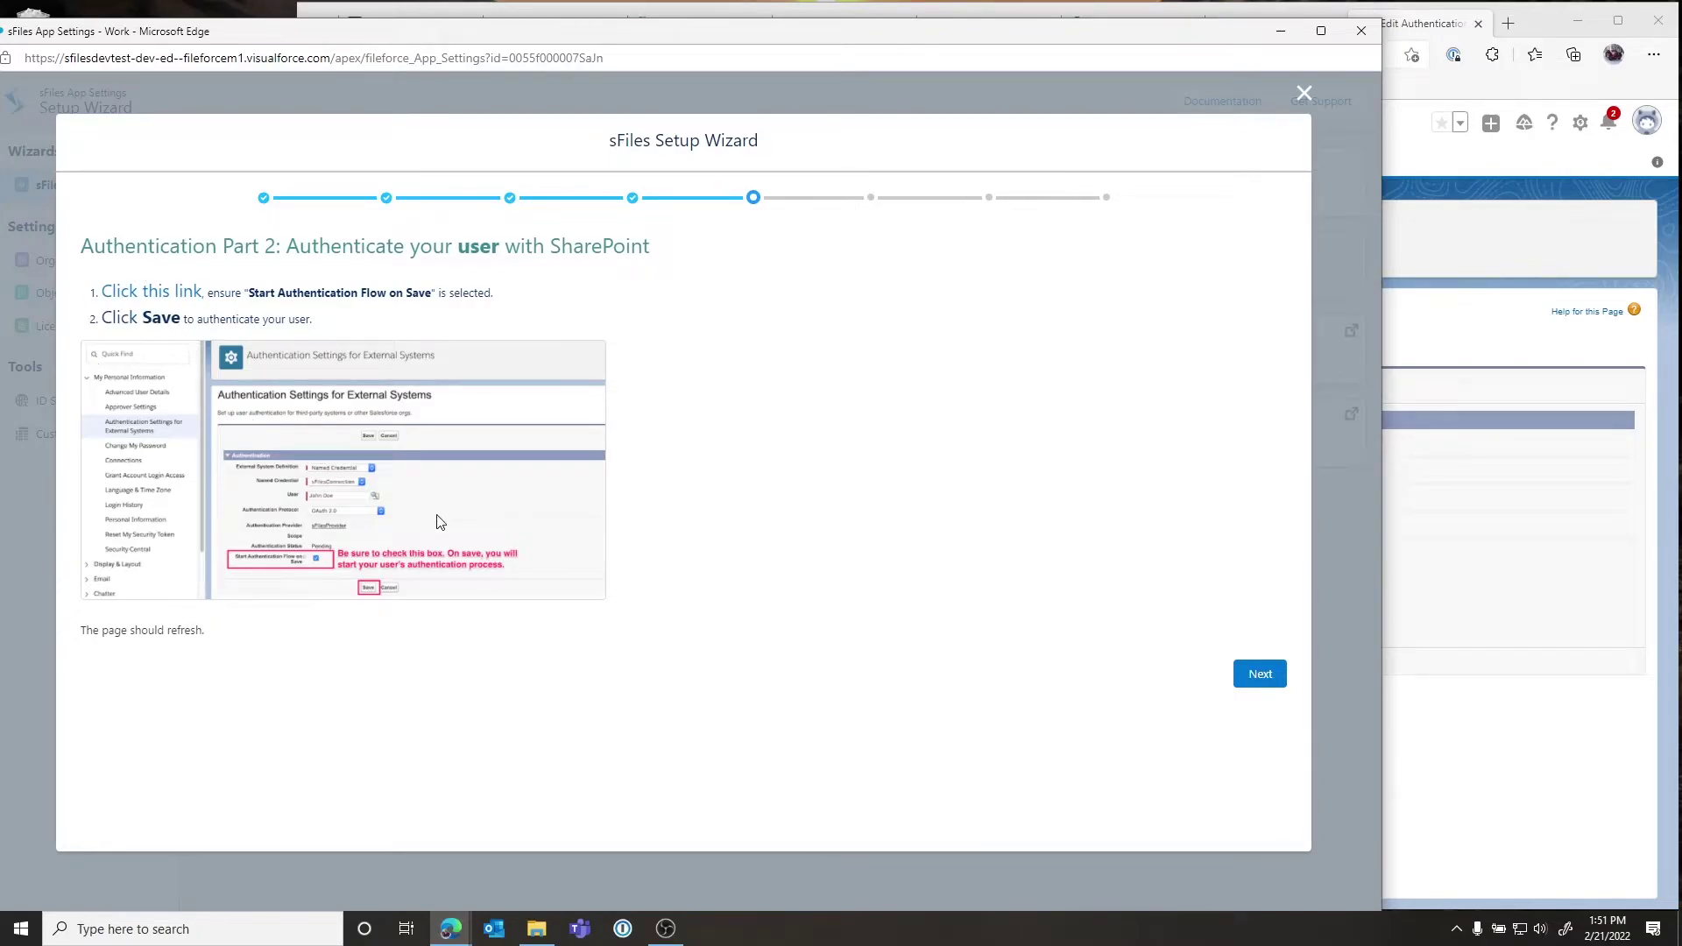
click(1487, 567)
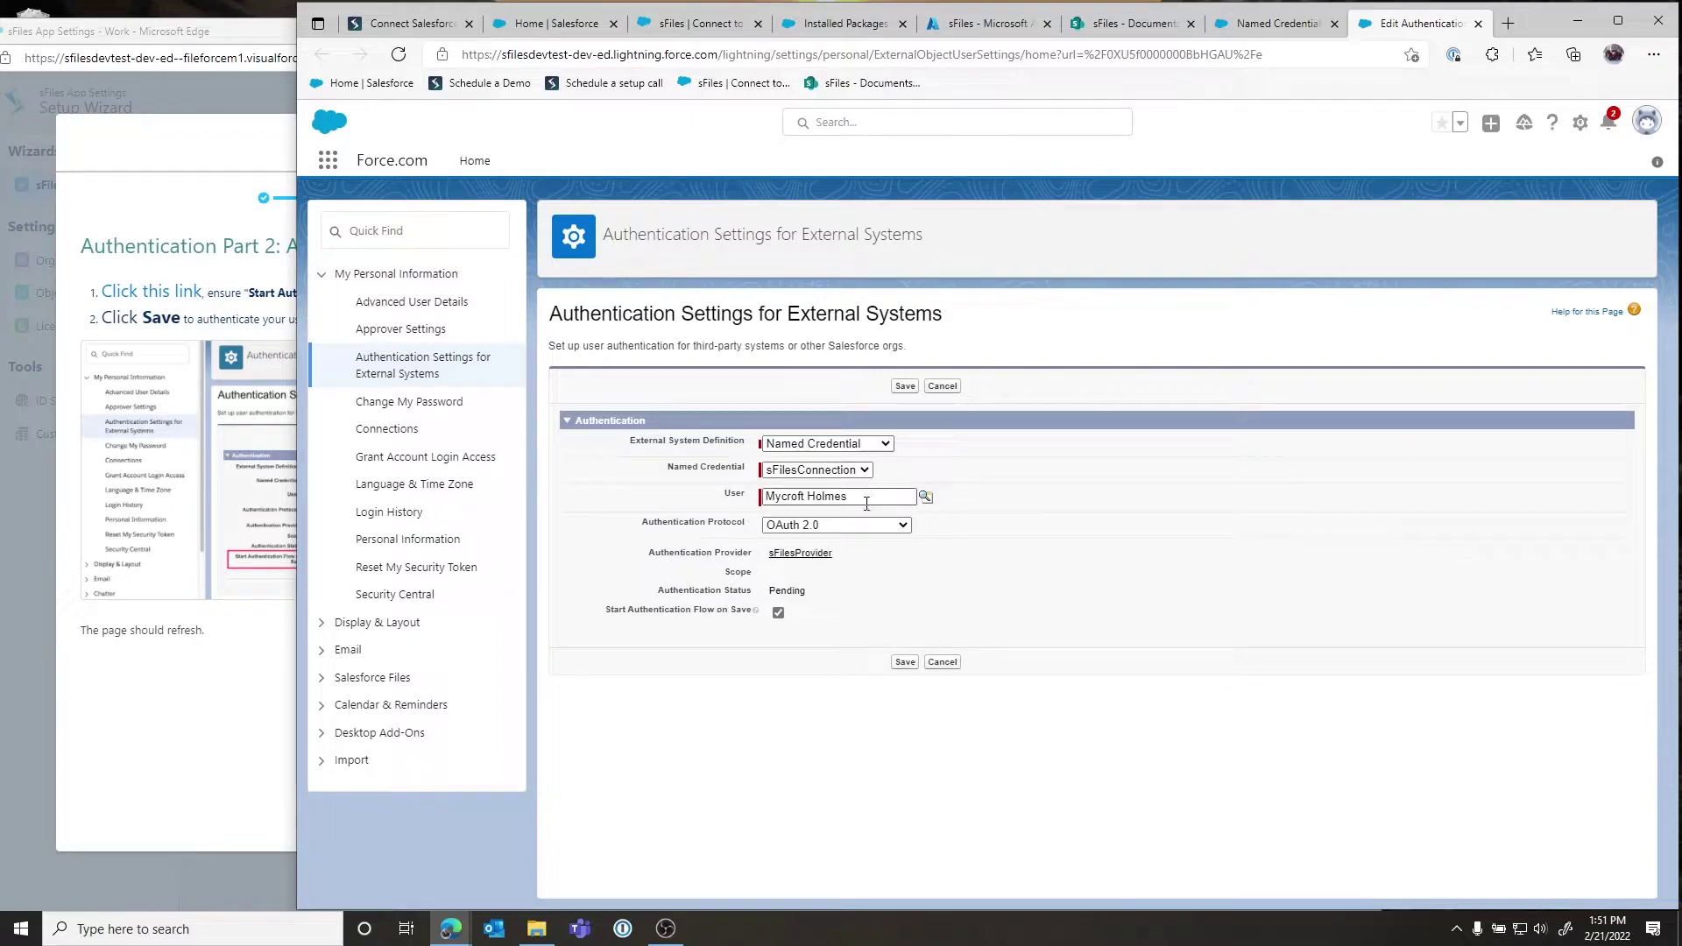
click(906, 664)
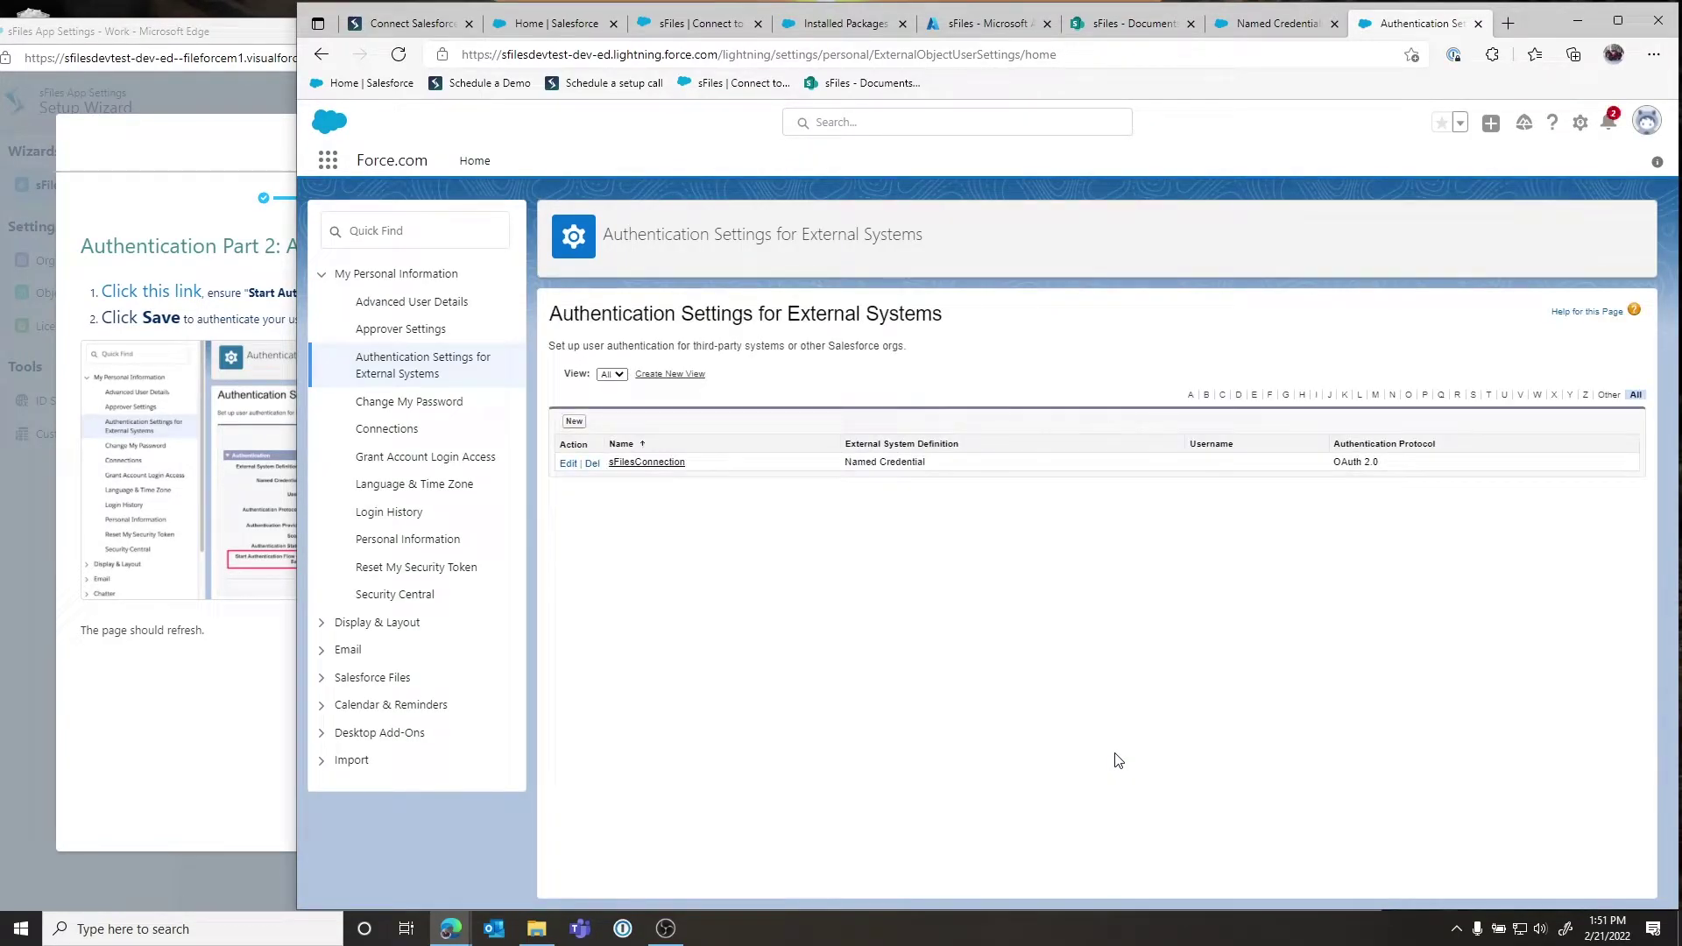
Check the authenticated user entry on sFilesConnection, cancel editing, and return to the wizard
click(648, 464)
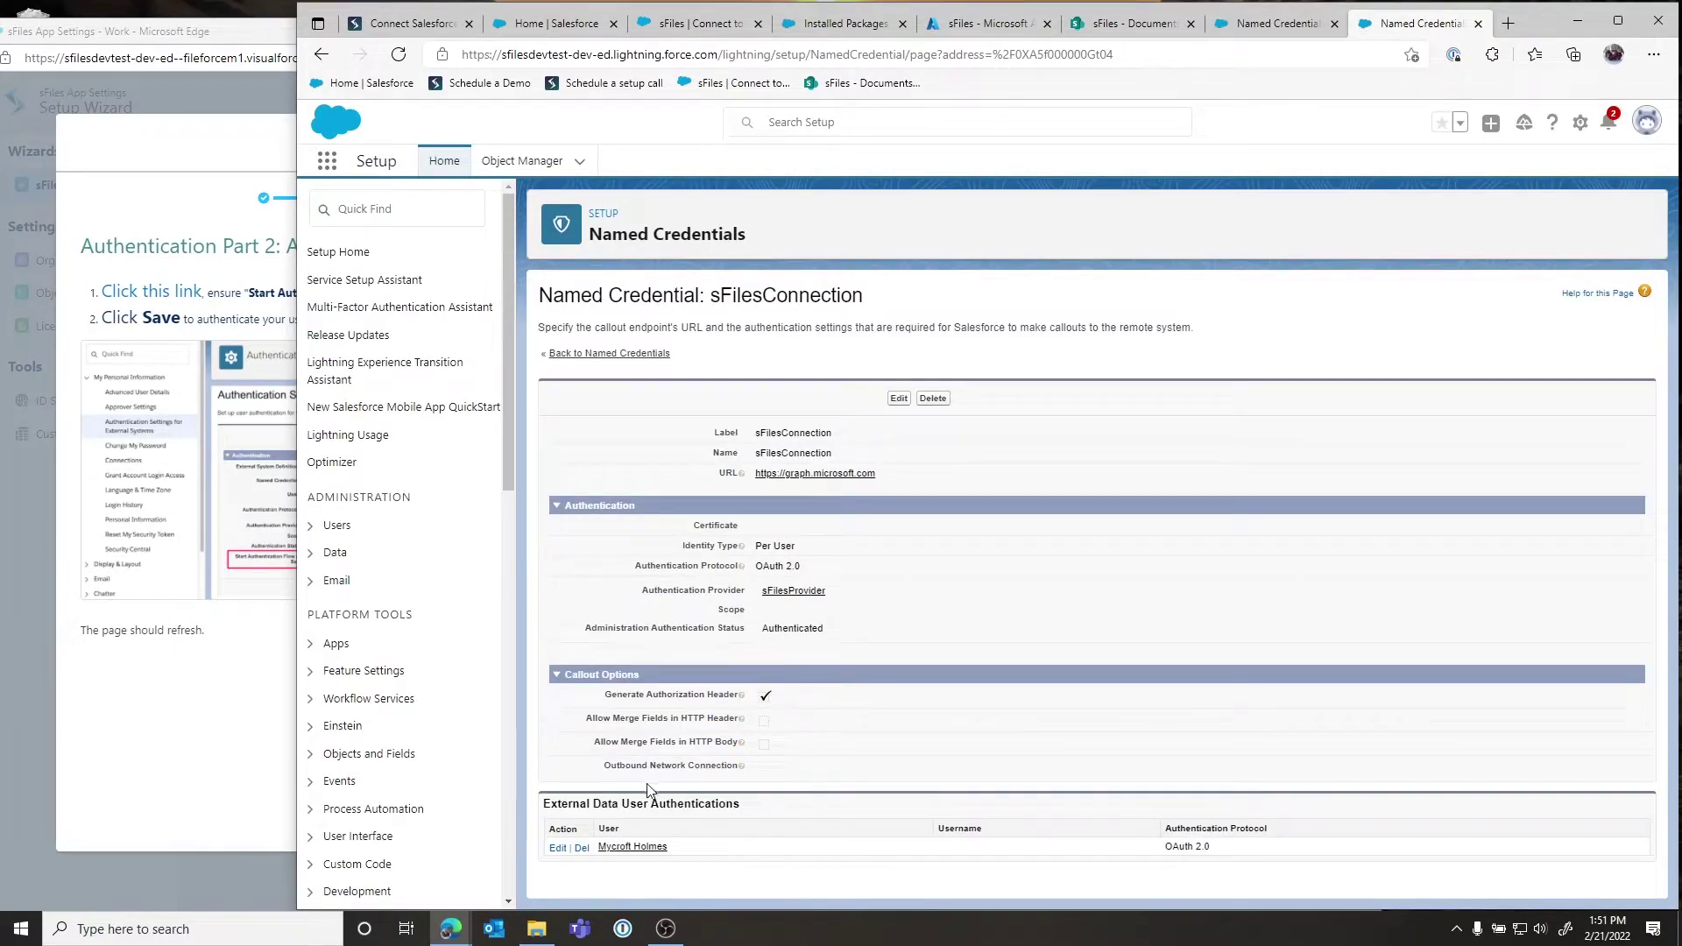
click(559, 850)
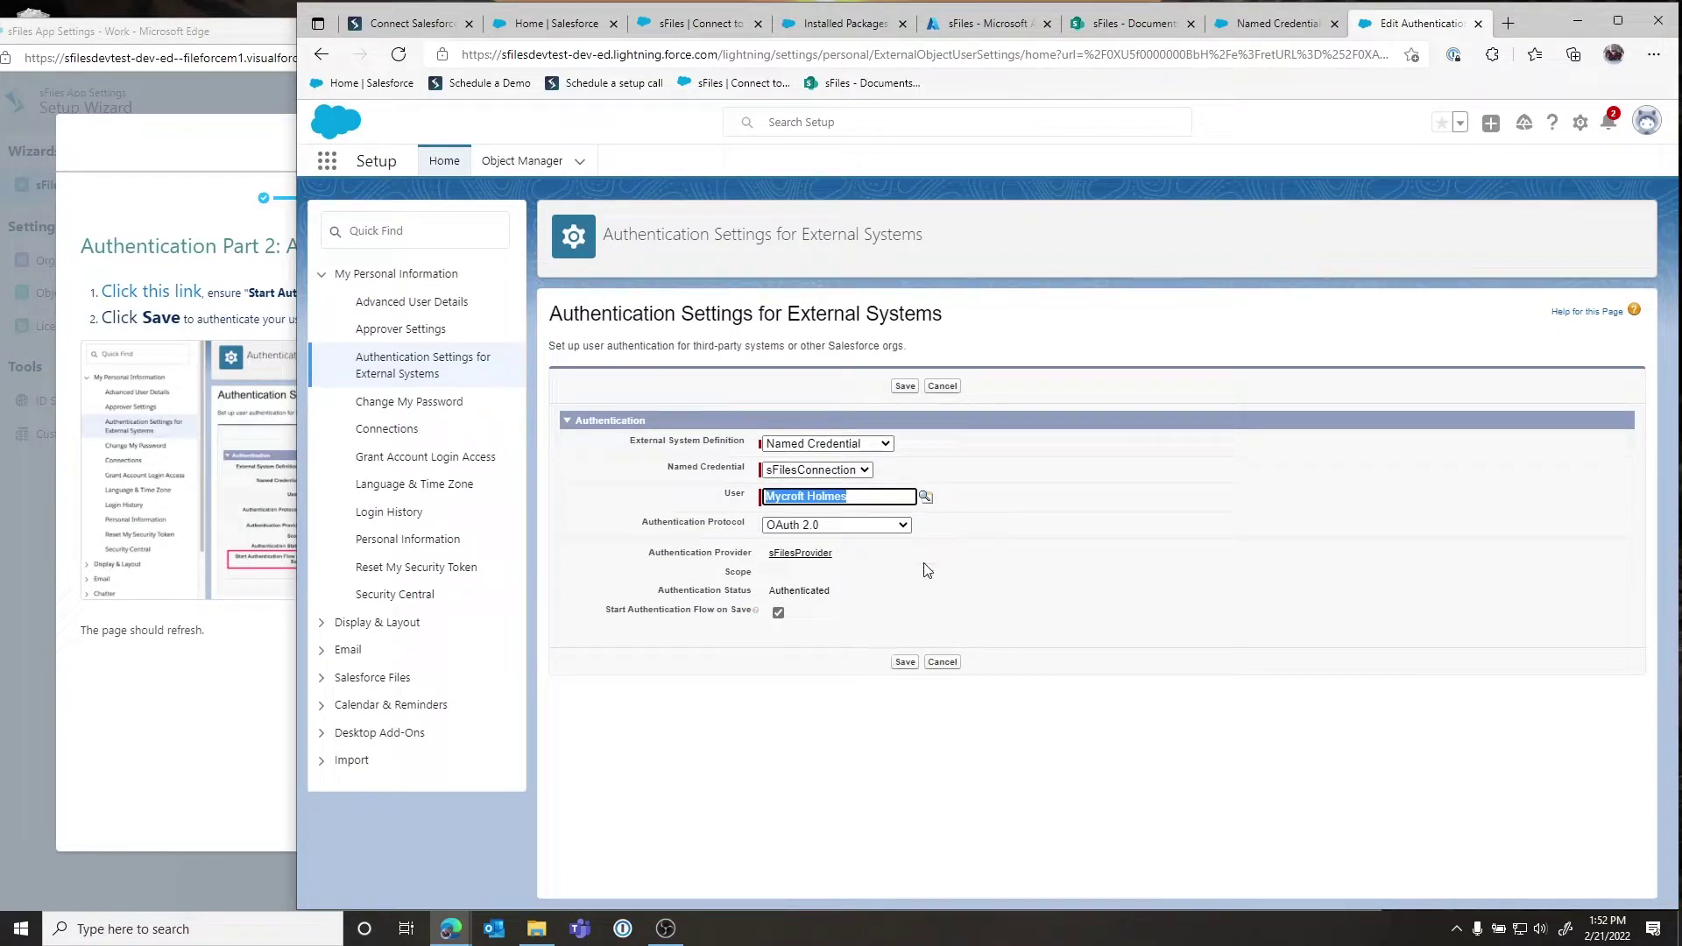
click(961, 662)
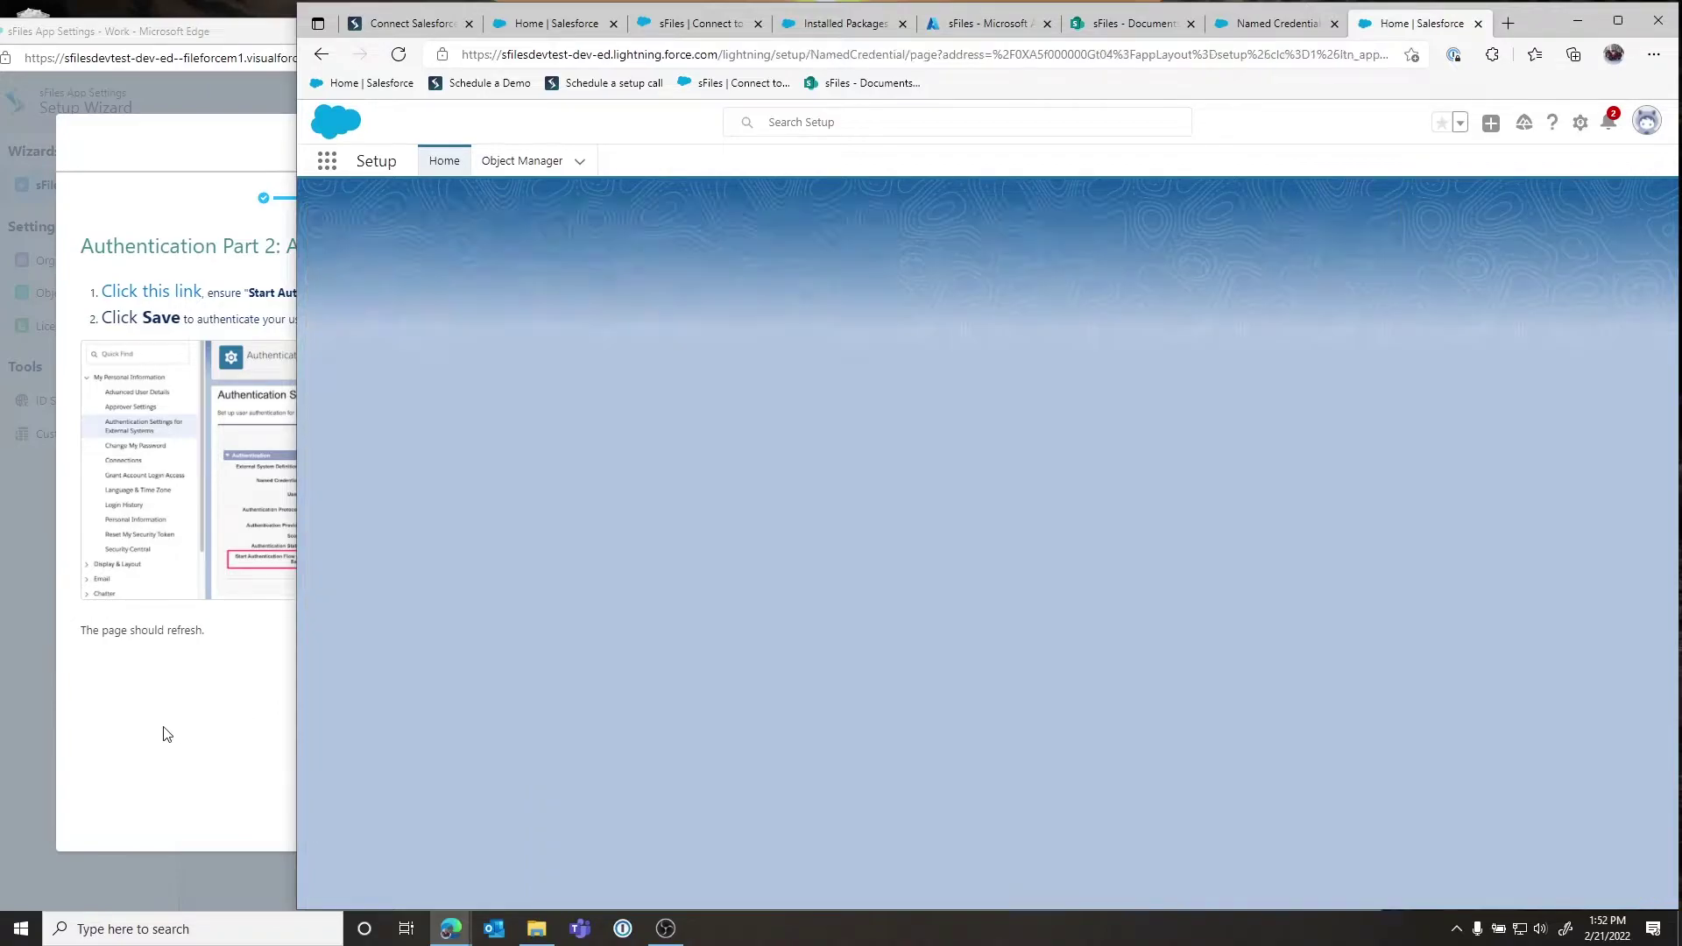
click(161, 732)
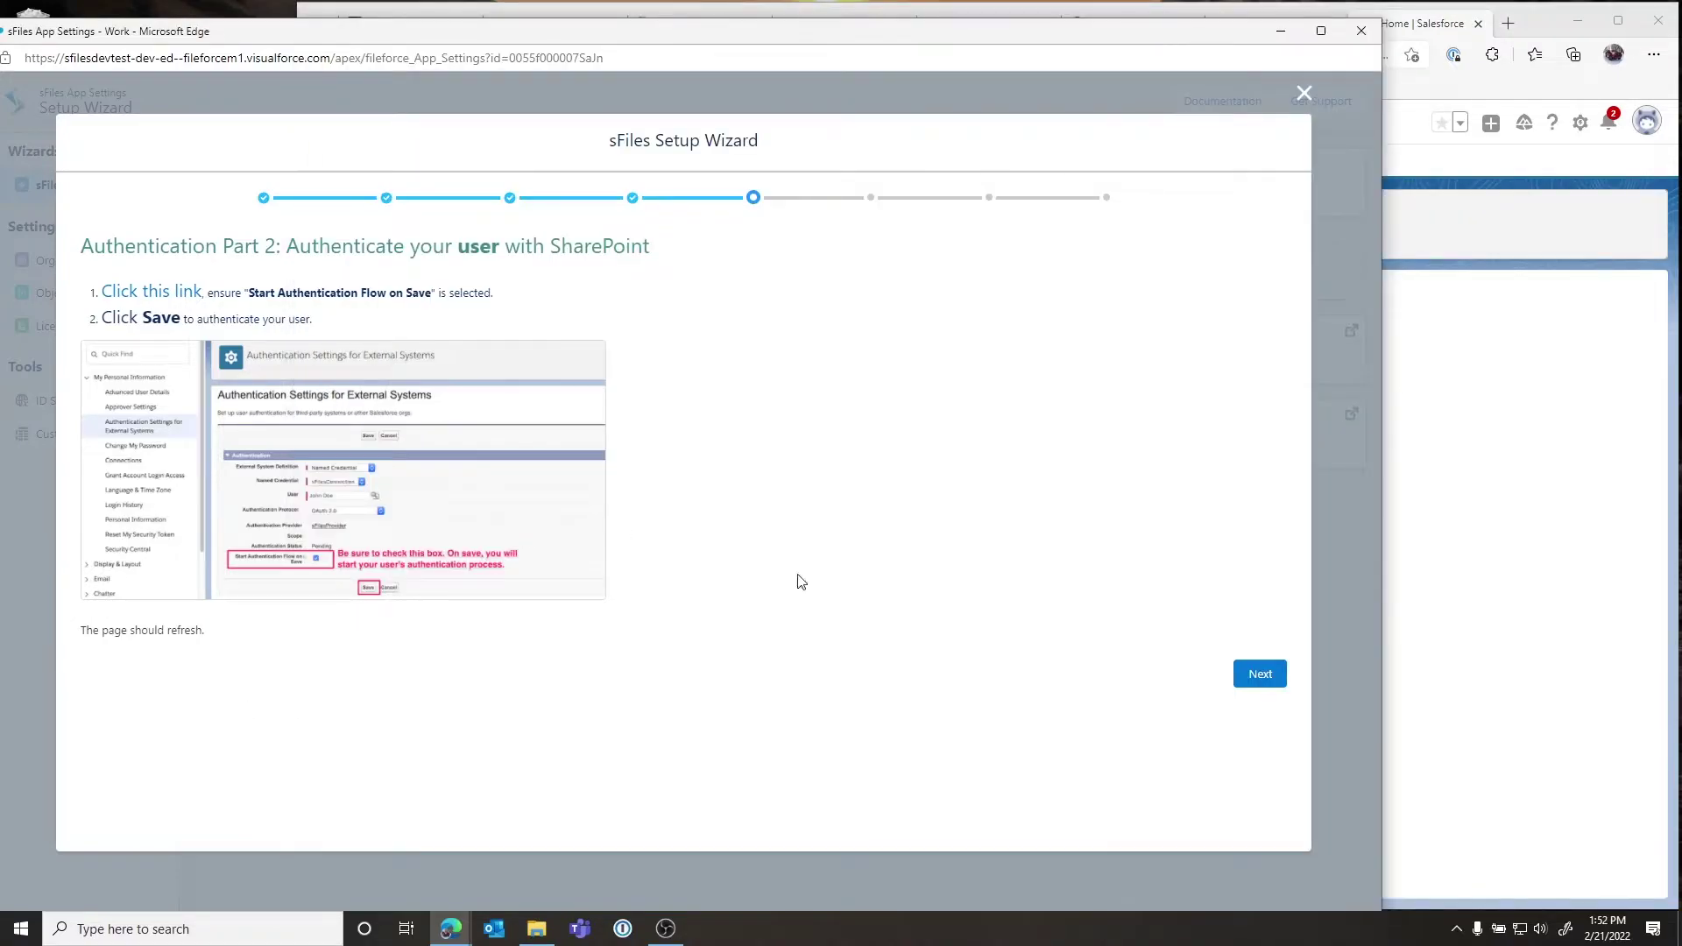
Add Standard User and System Administrator to the sFiles profiles and continue to site selection
click(1251, 680)
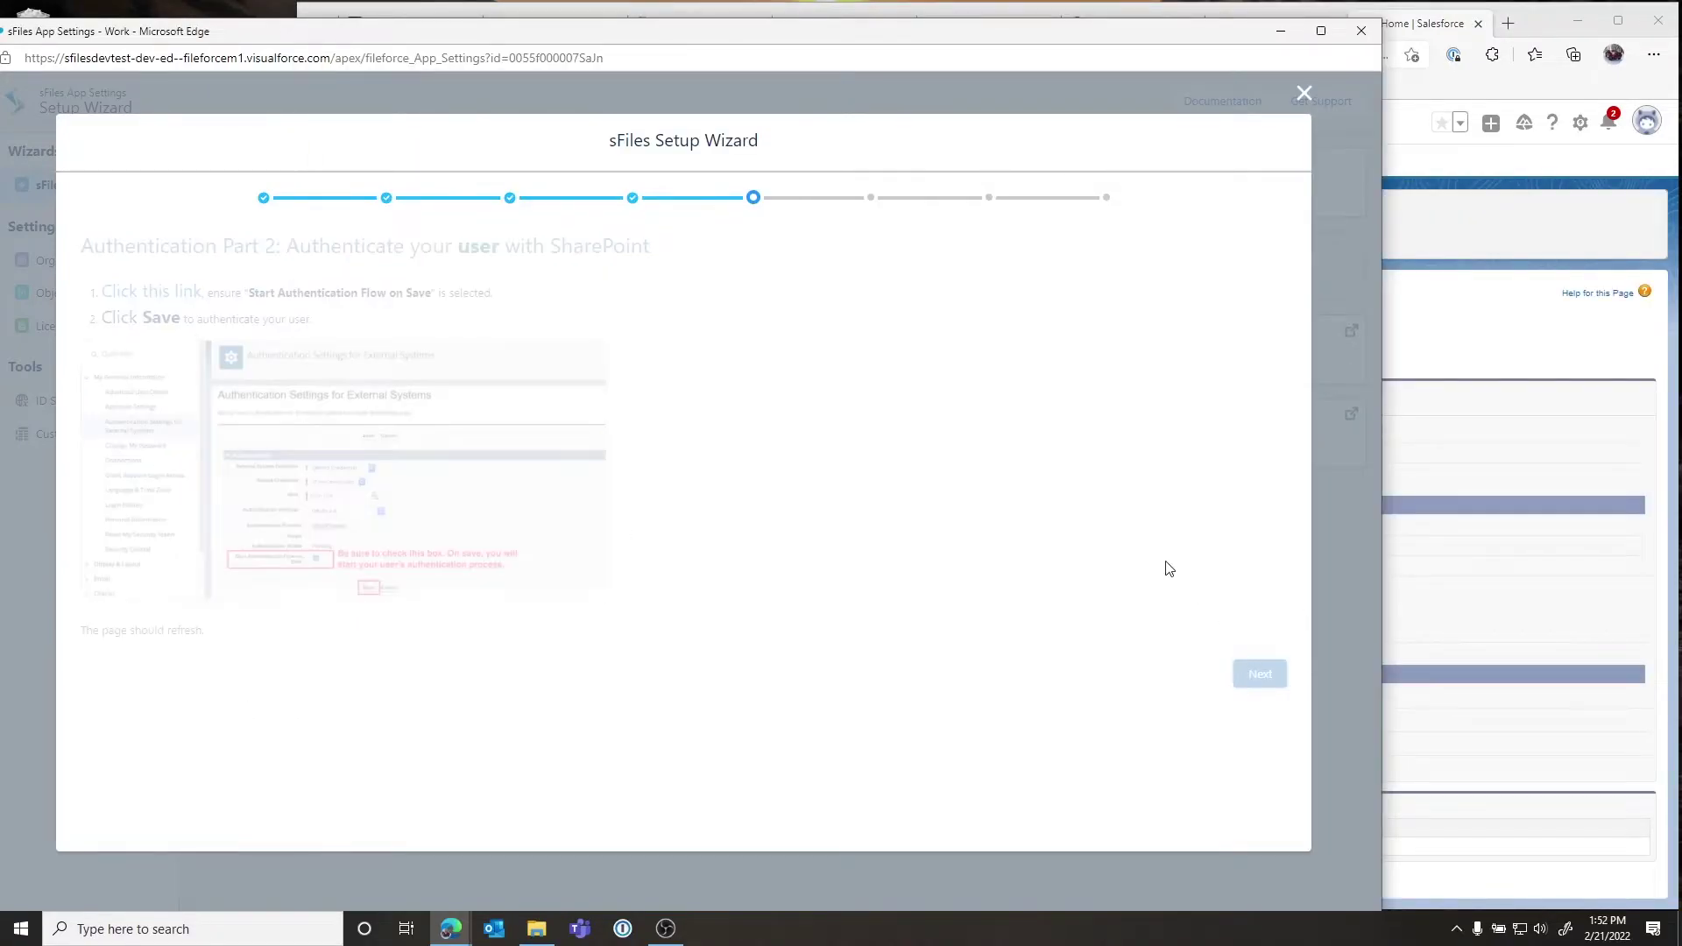
scroll(458, 469, down, 3)
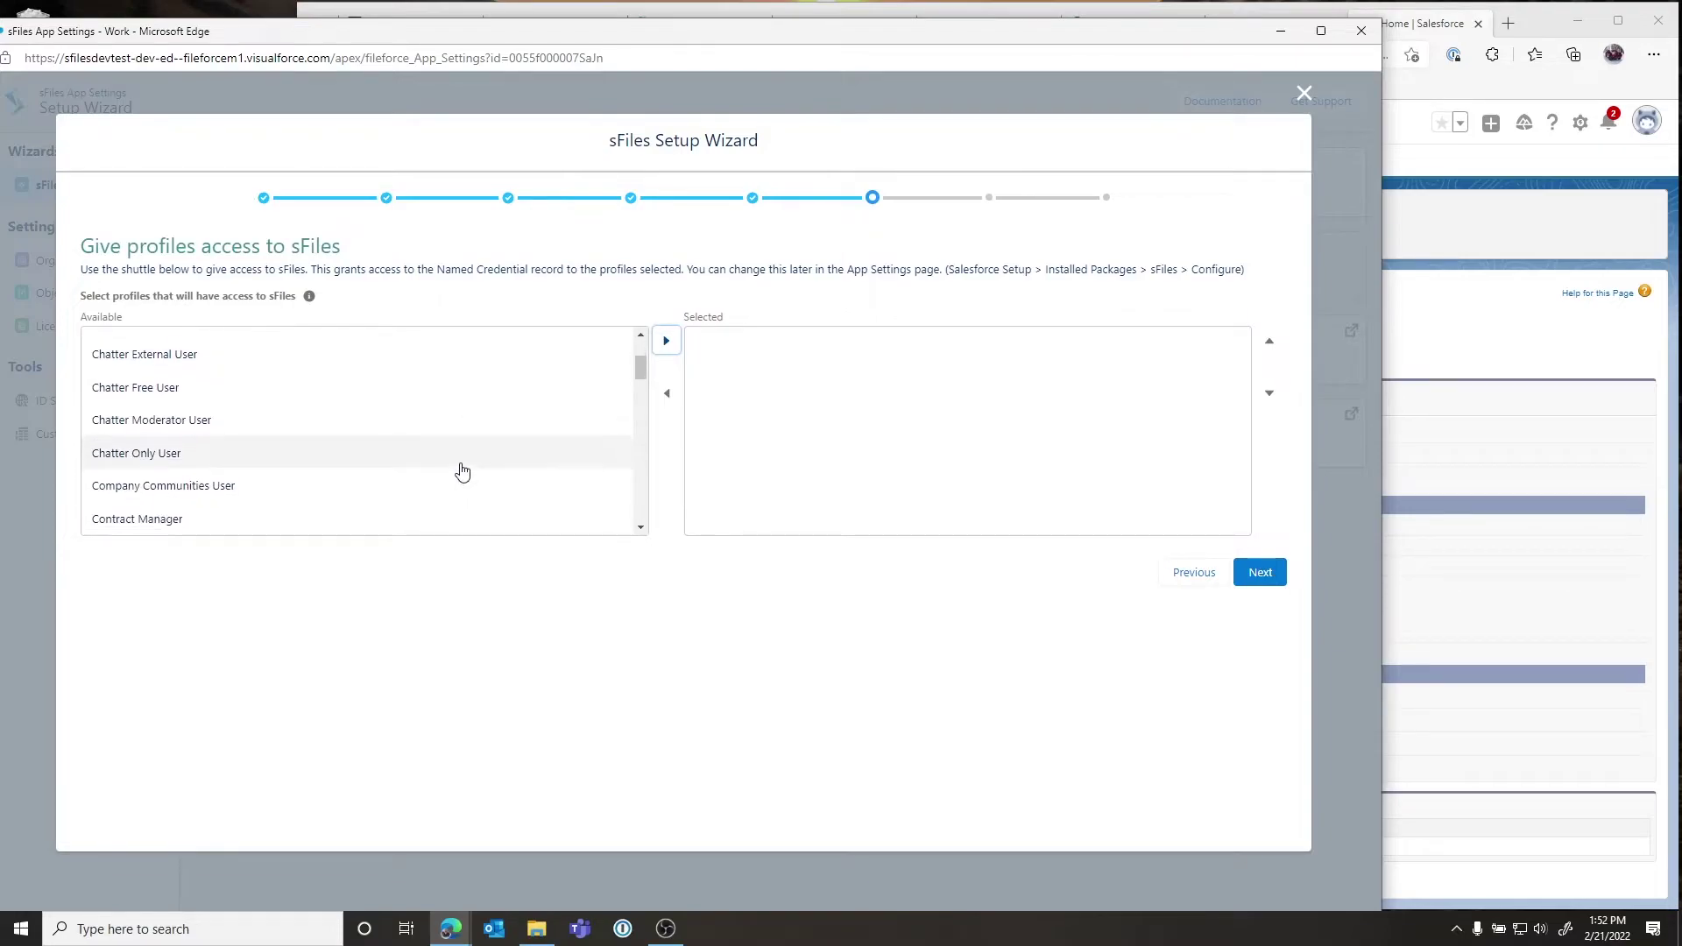
scroll(456, 466, down, 10)
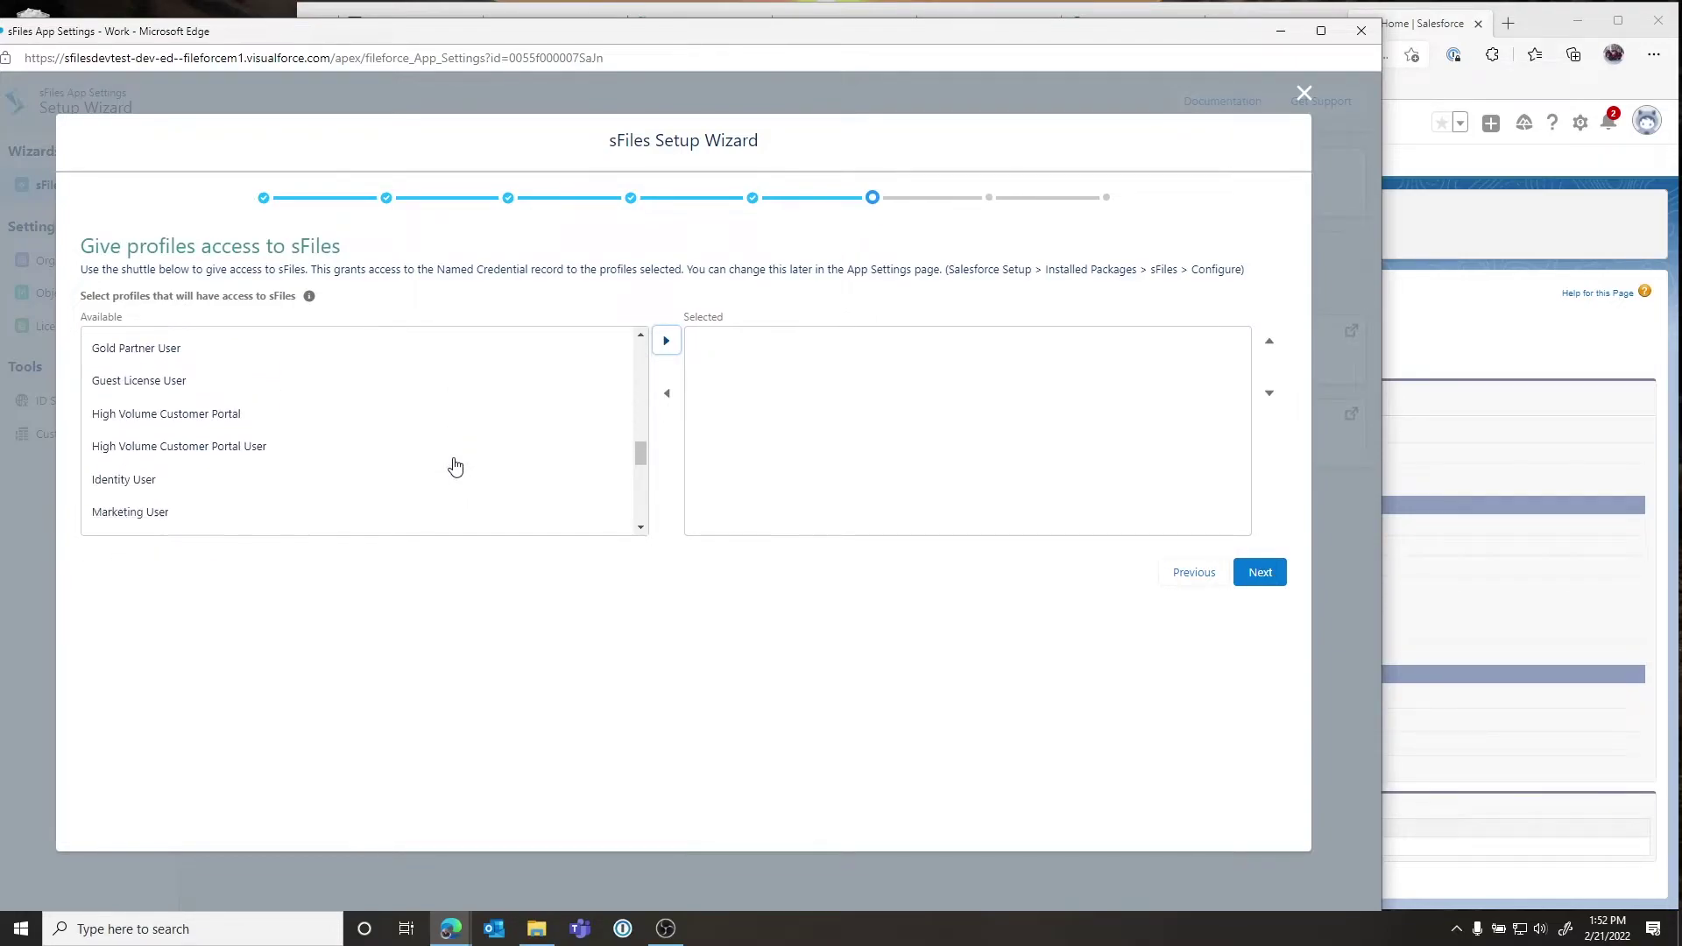
scroll(455, 467, down, 2)
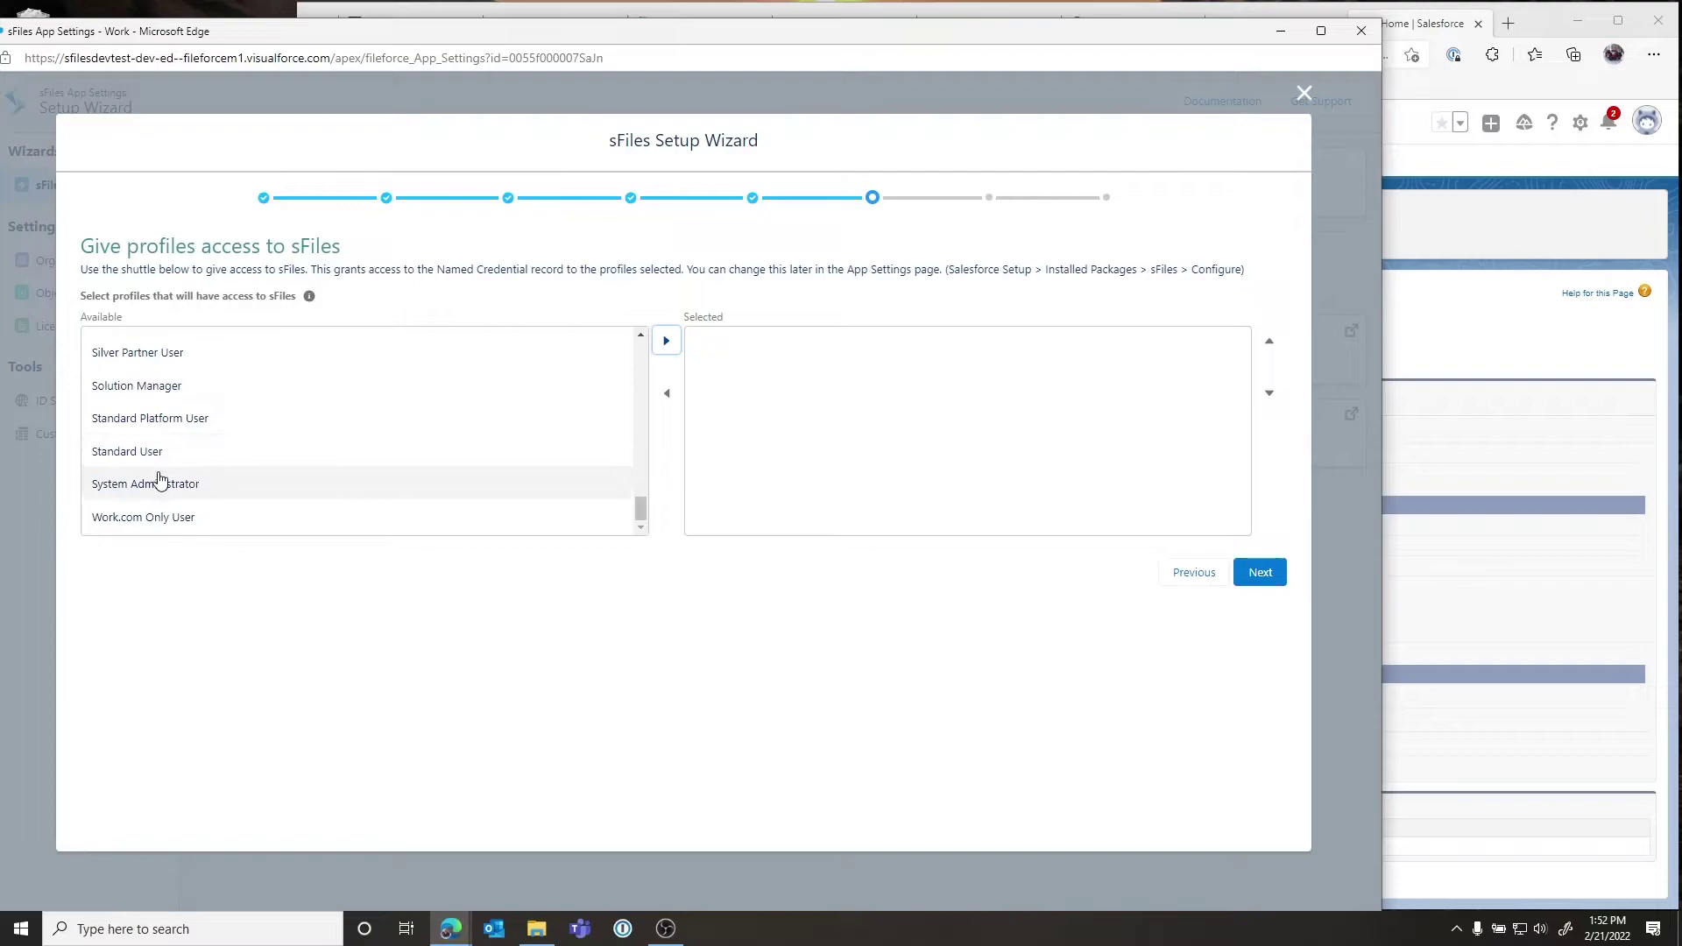
click(120, 453)
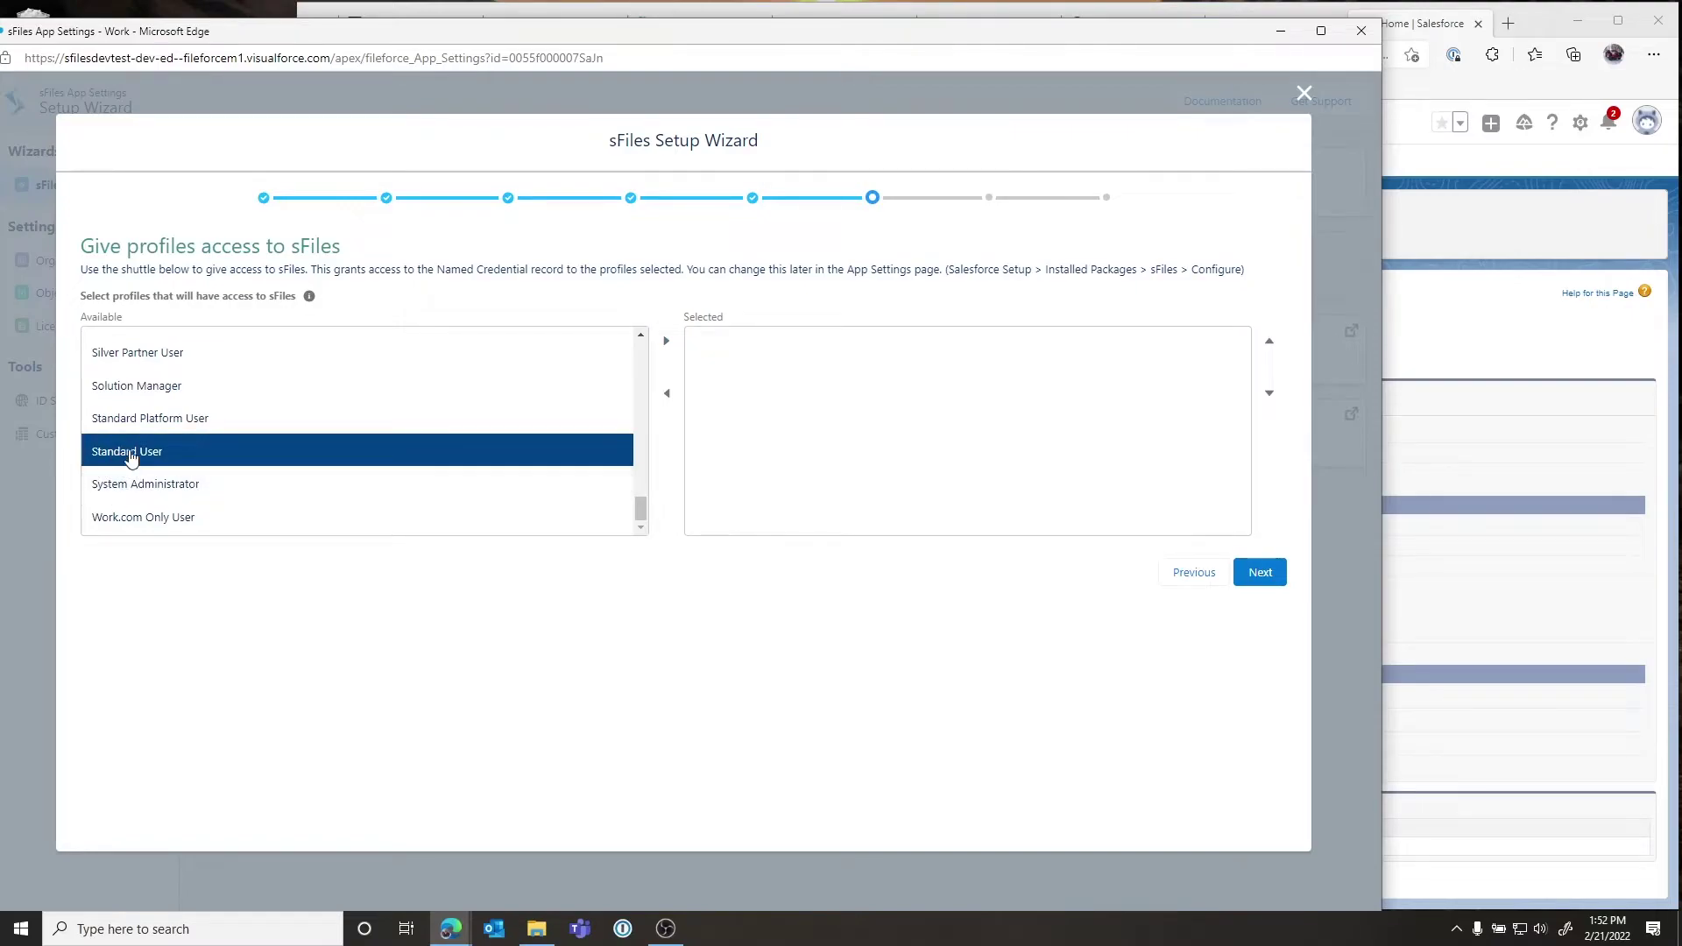
shift+click(145, 483)
right_click(151, 440)
click(650, 355)
click(666, 341)
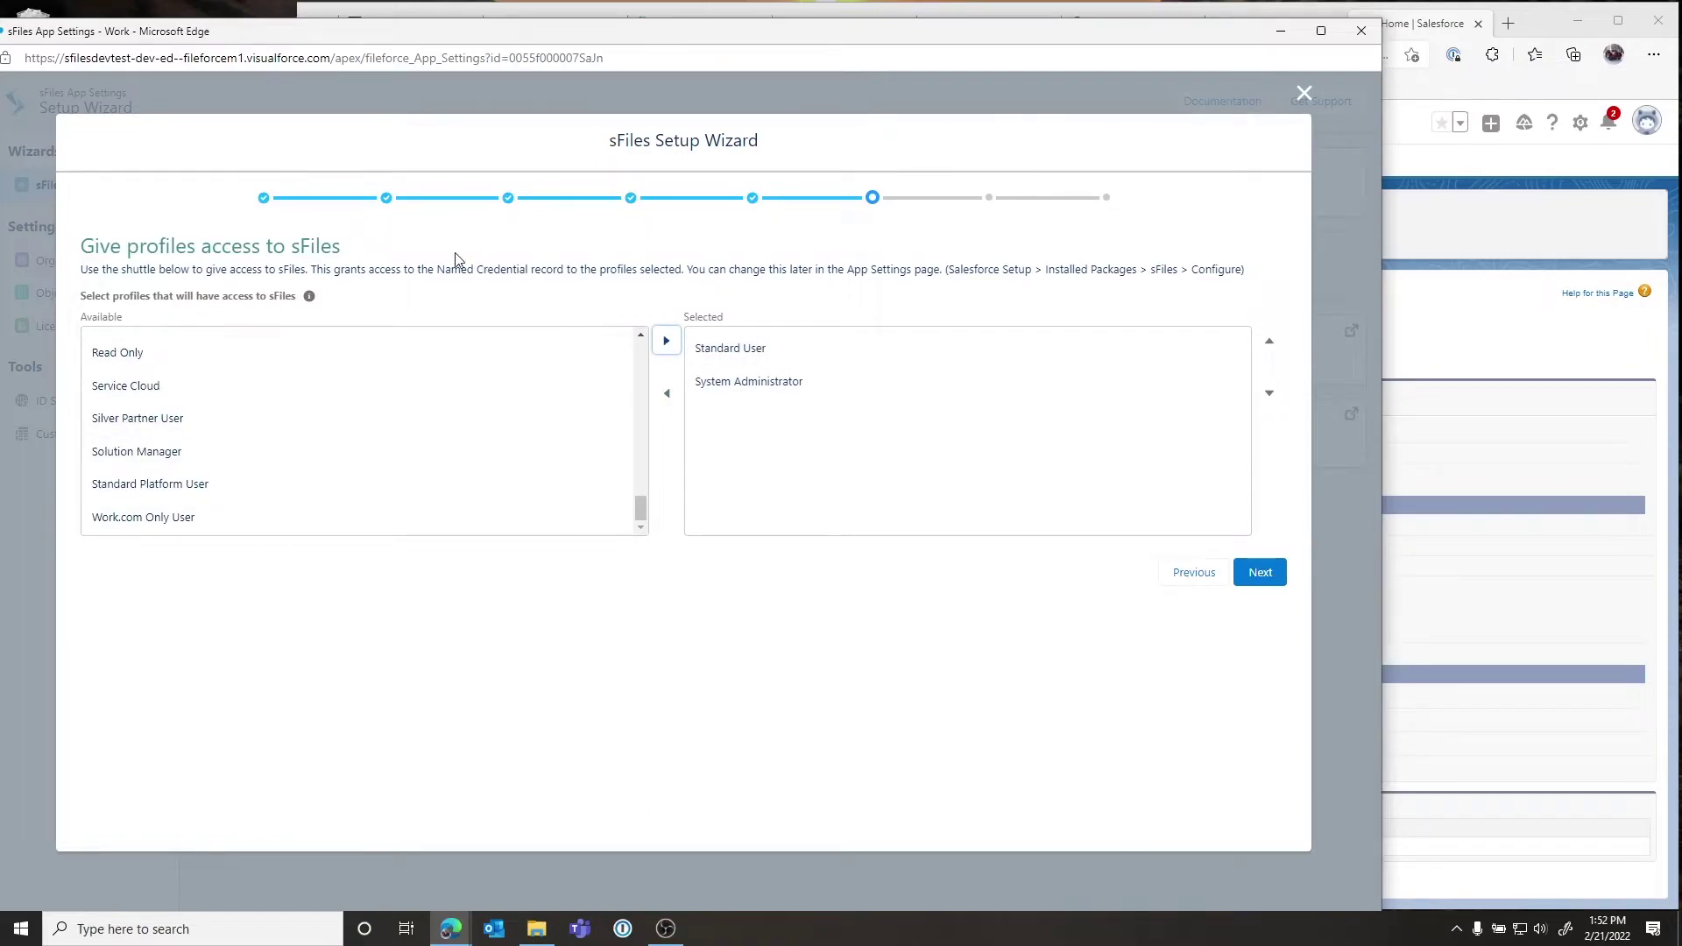
click(1283, 580)
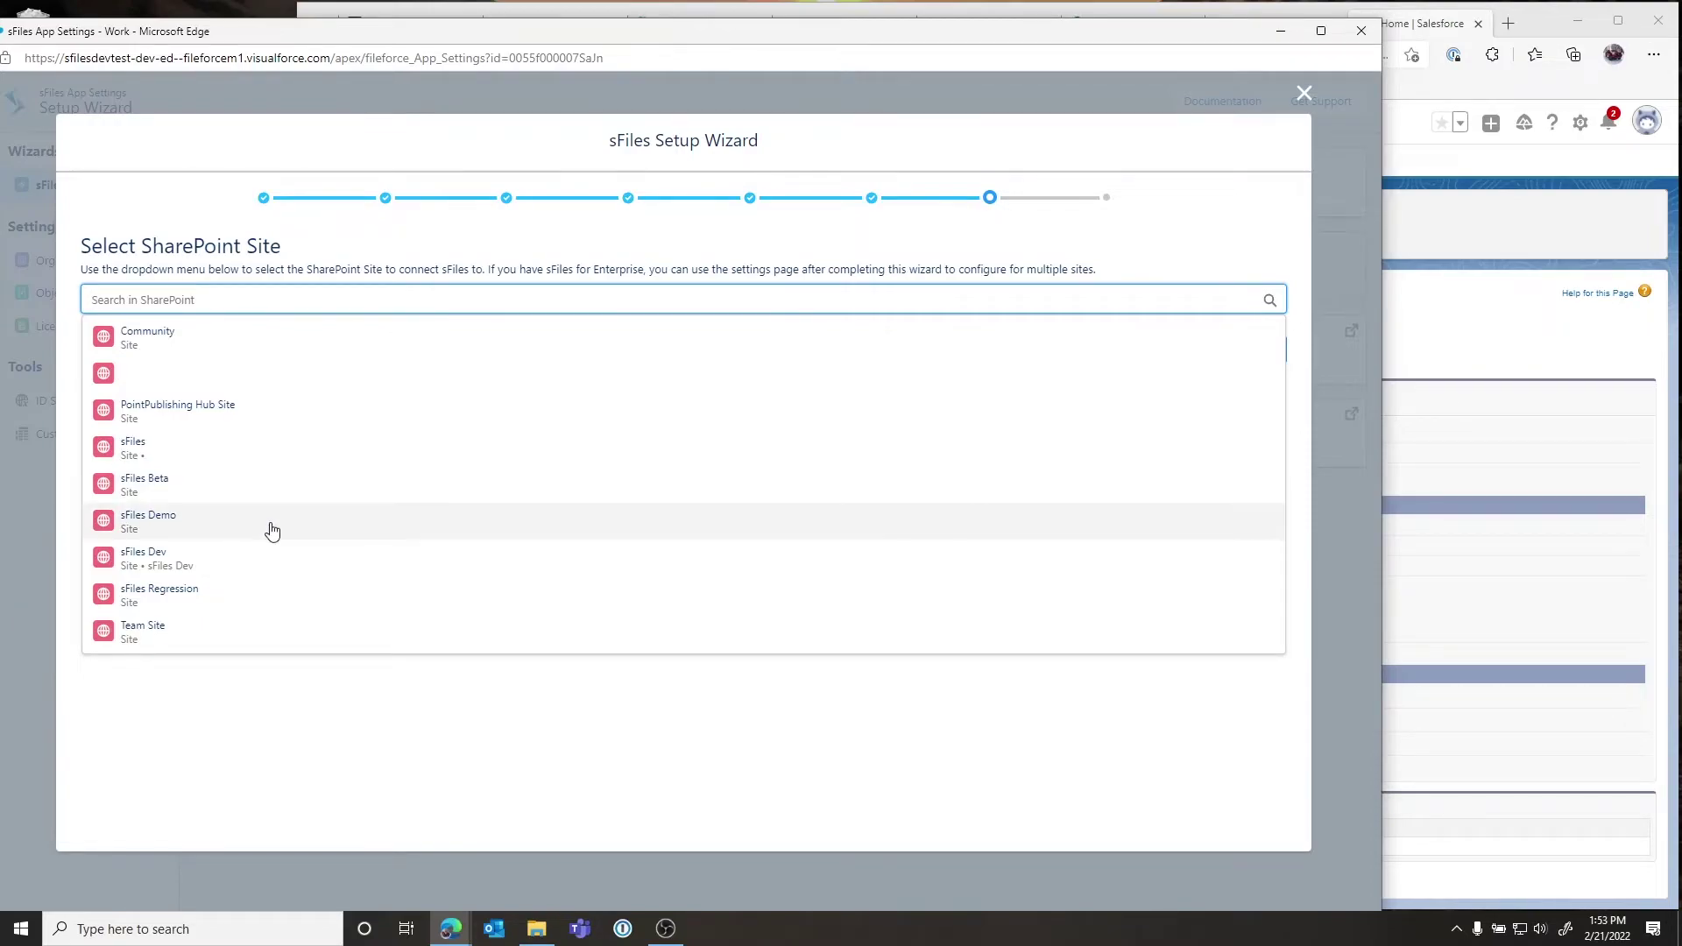
Choose the sFiles Demo site with its Documents library, then finish the sFiles setup
click(167, 519)
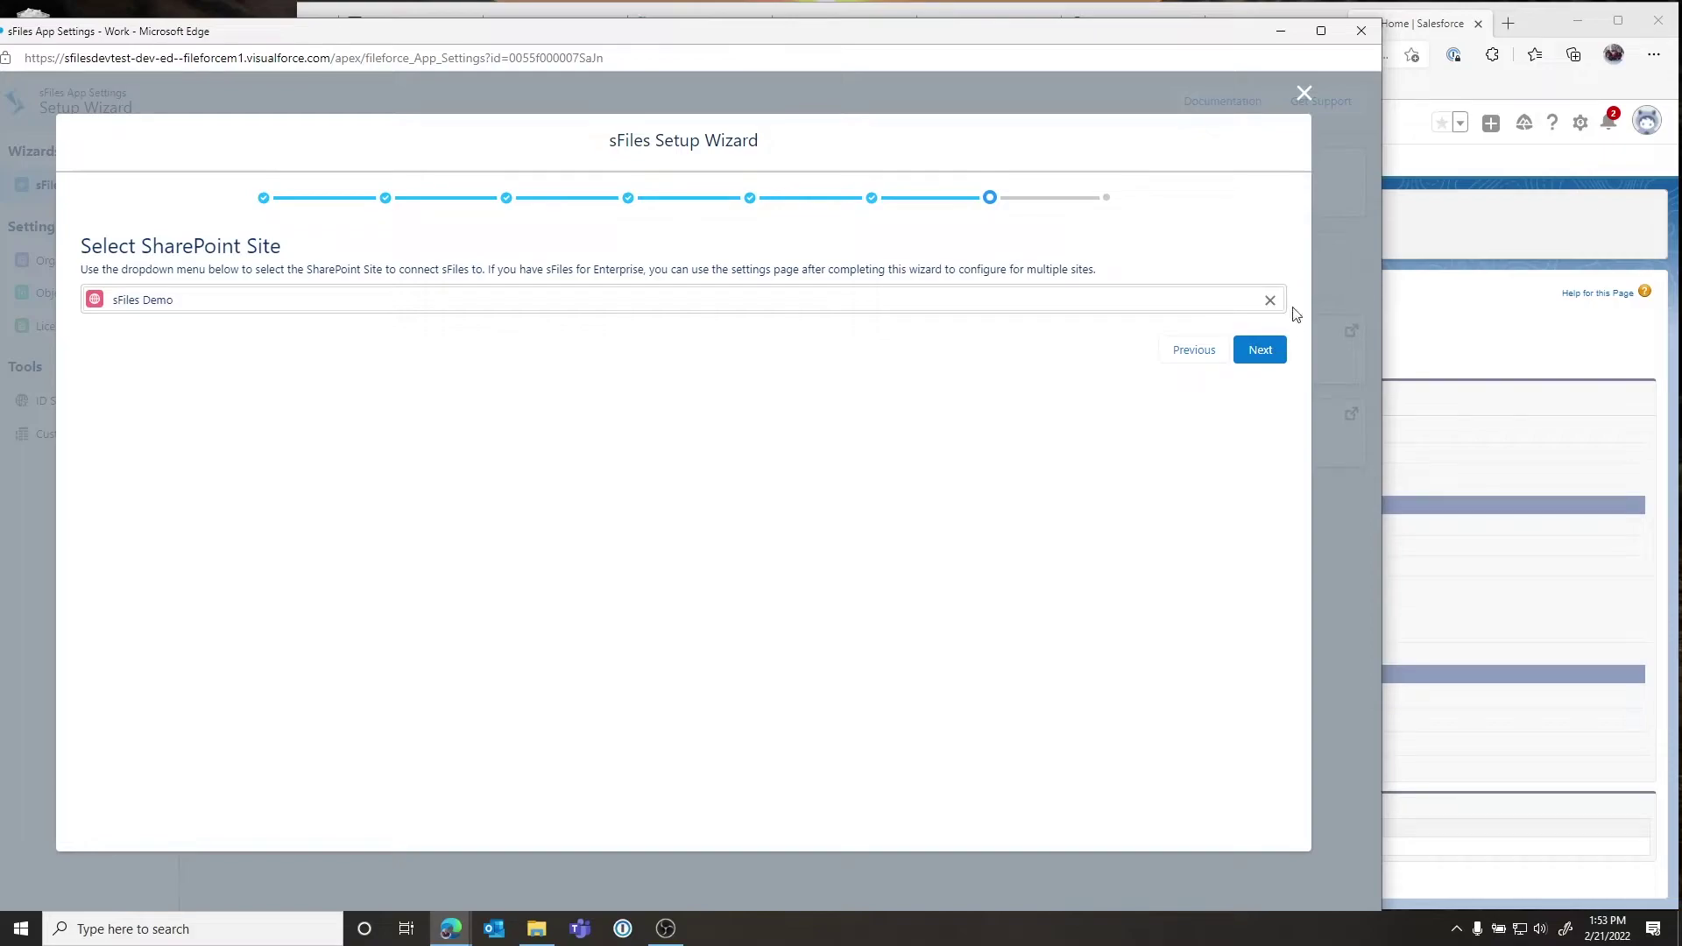
click(1281, 352)
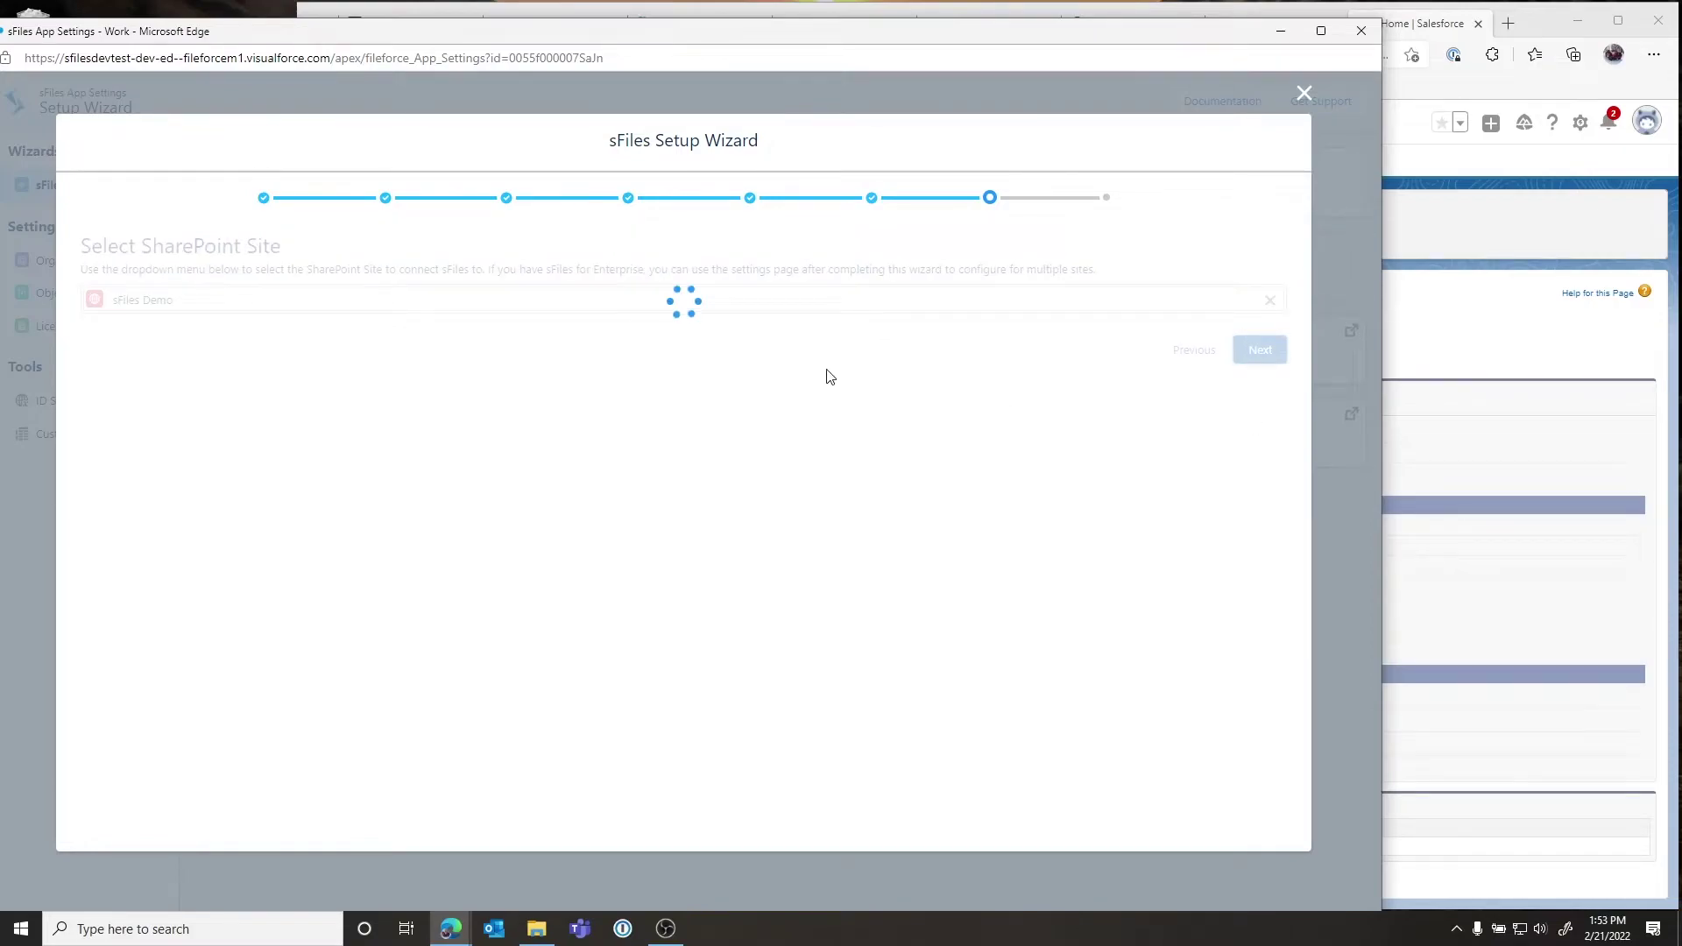
click(181, 322)
click(182, 322)
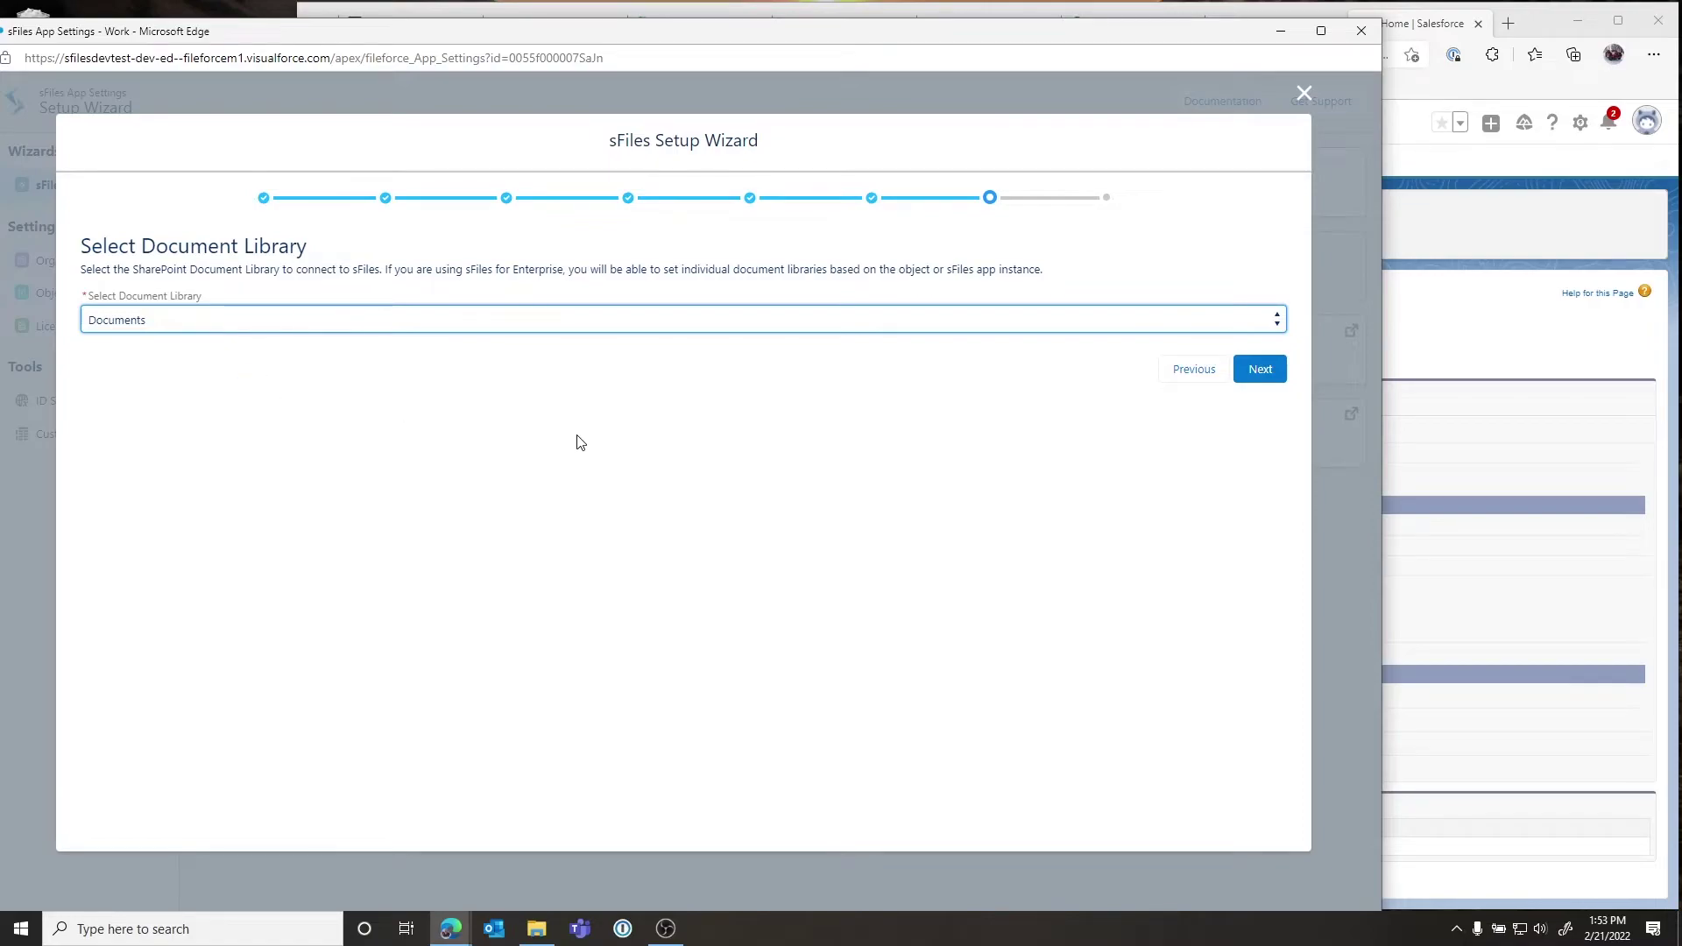
click(1265, 375)
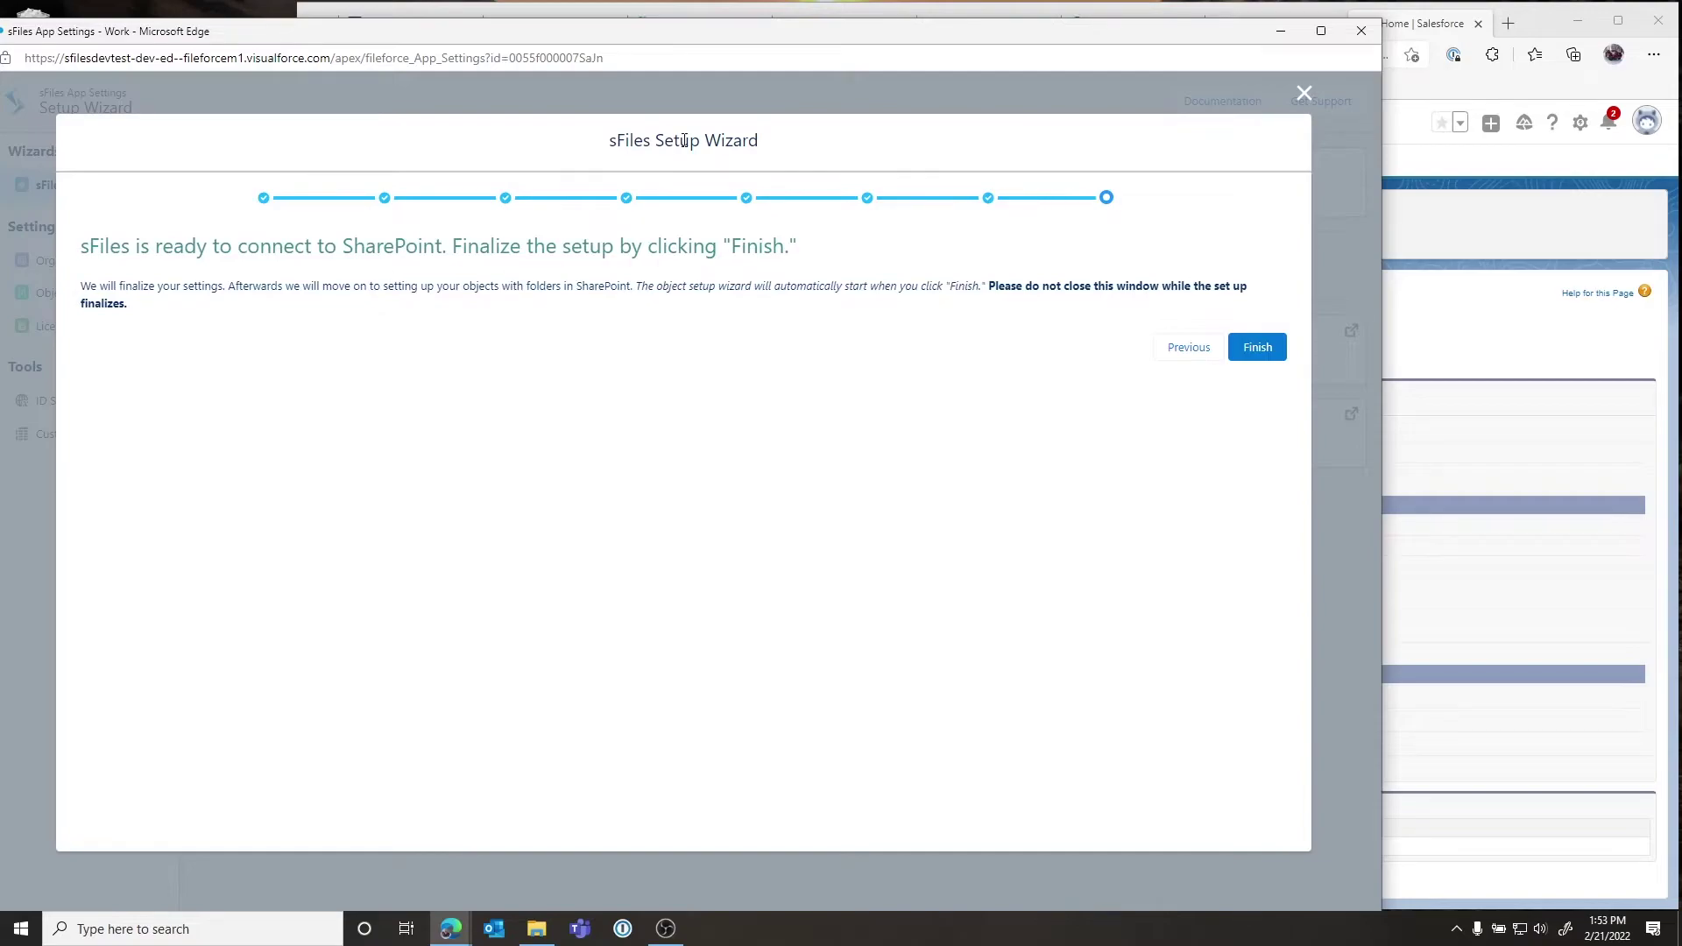
click(1277, 357)
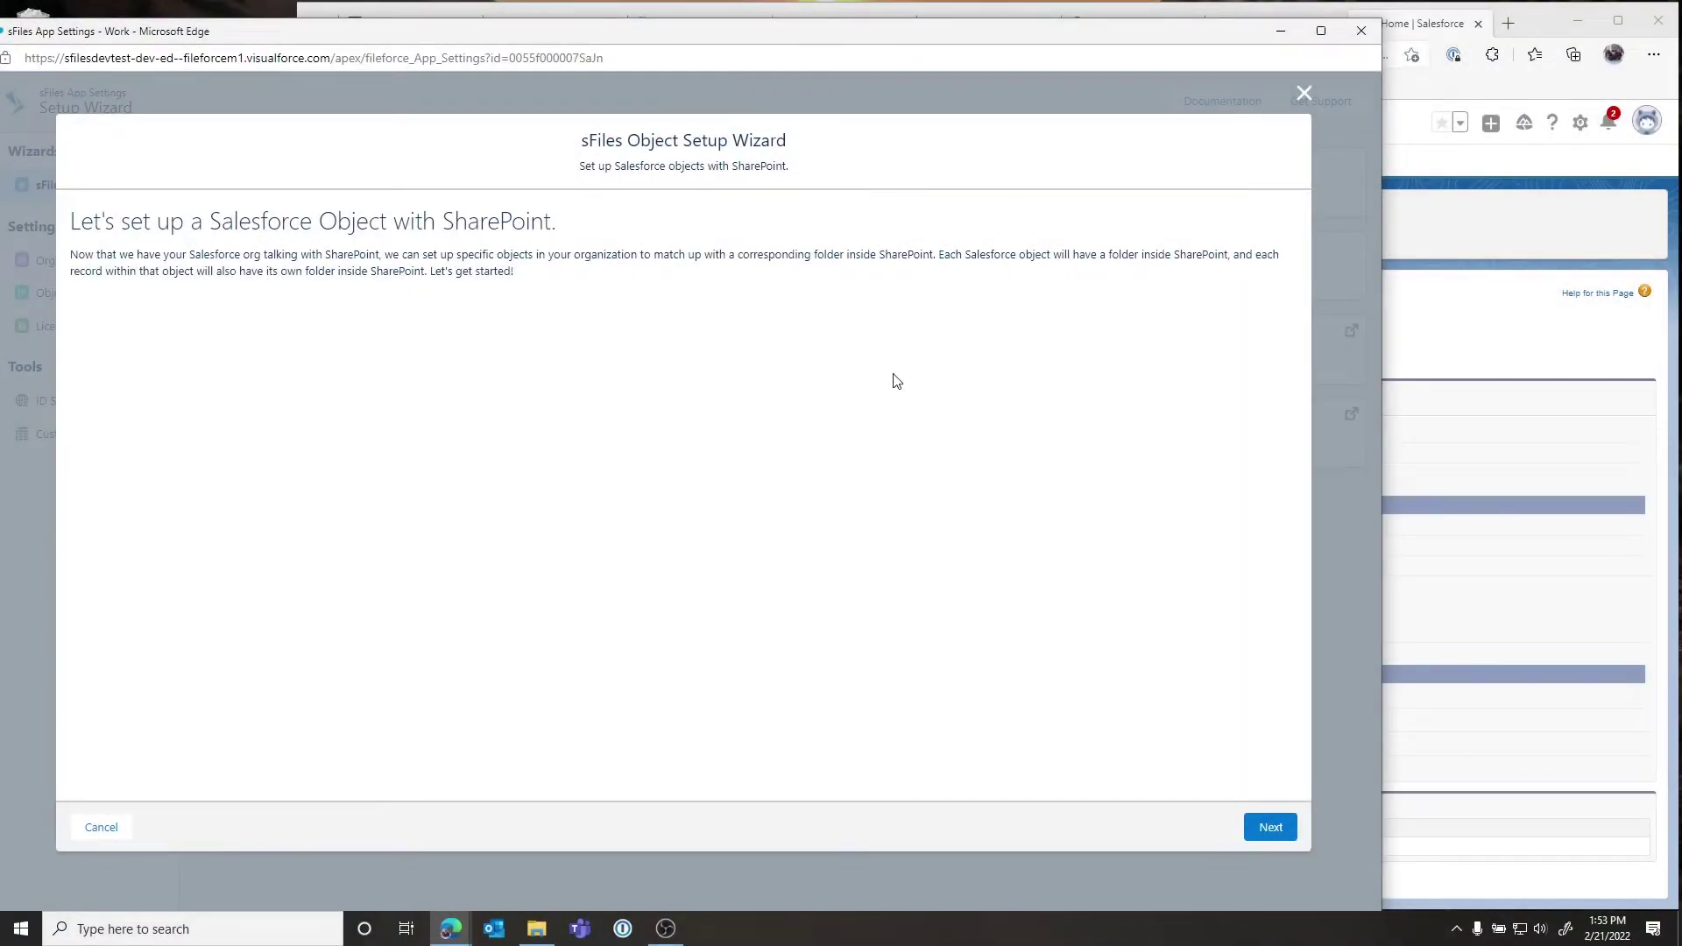
Select Account as the Salesforce object and Account Name as the folder-name field
click(1270, 837)
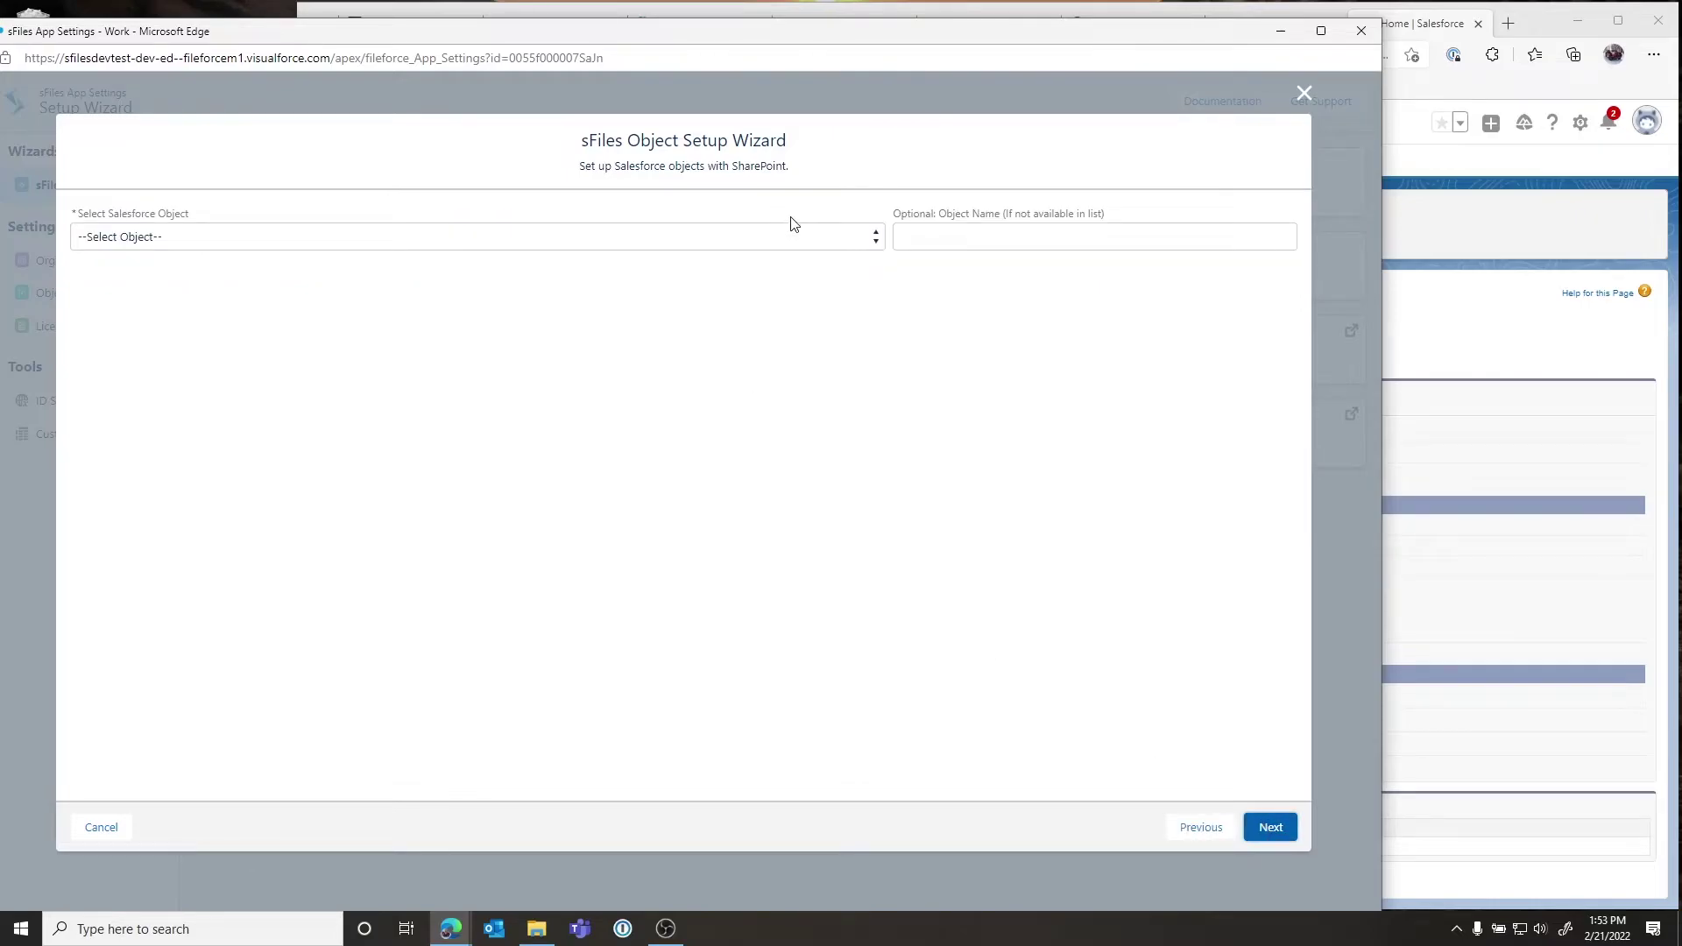
click(793, 235)
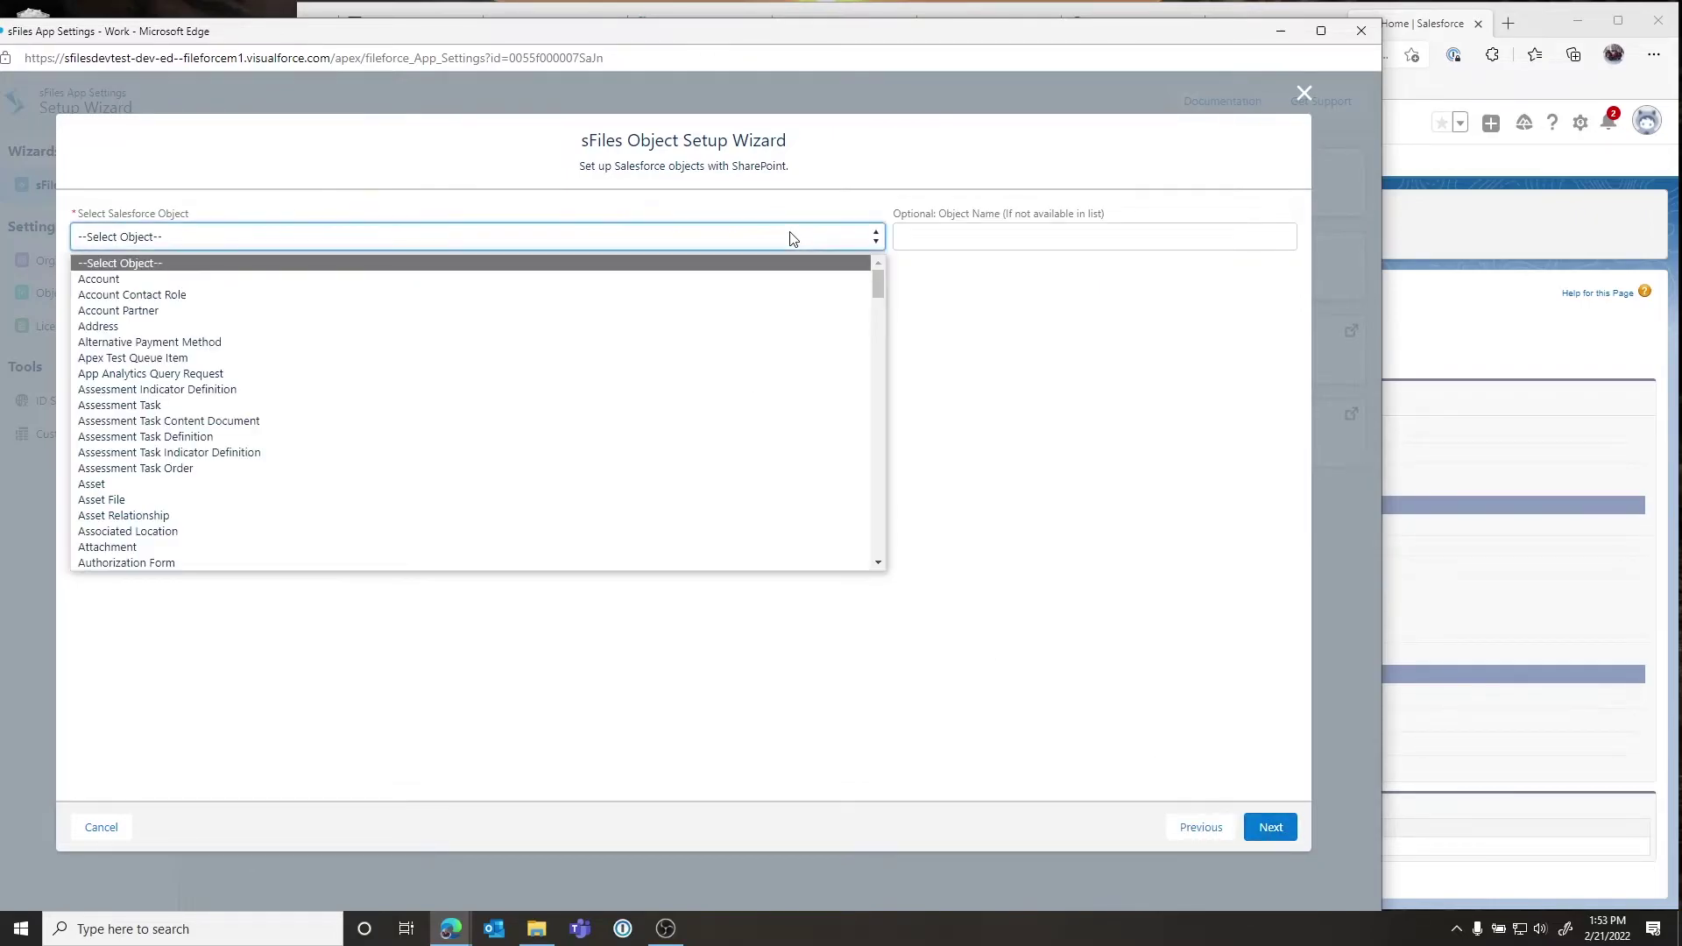
click(283, 292)
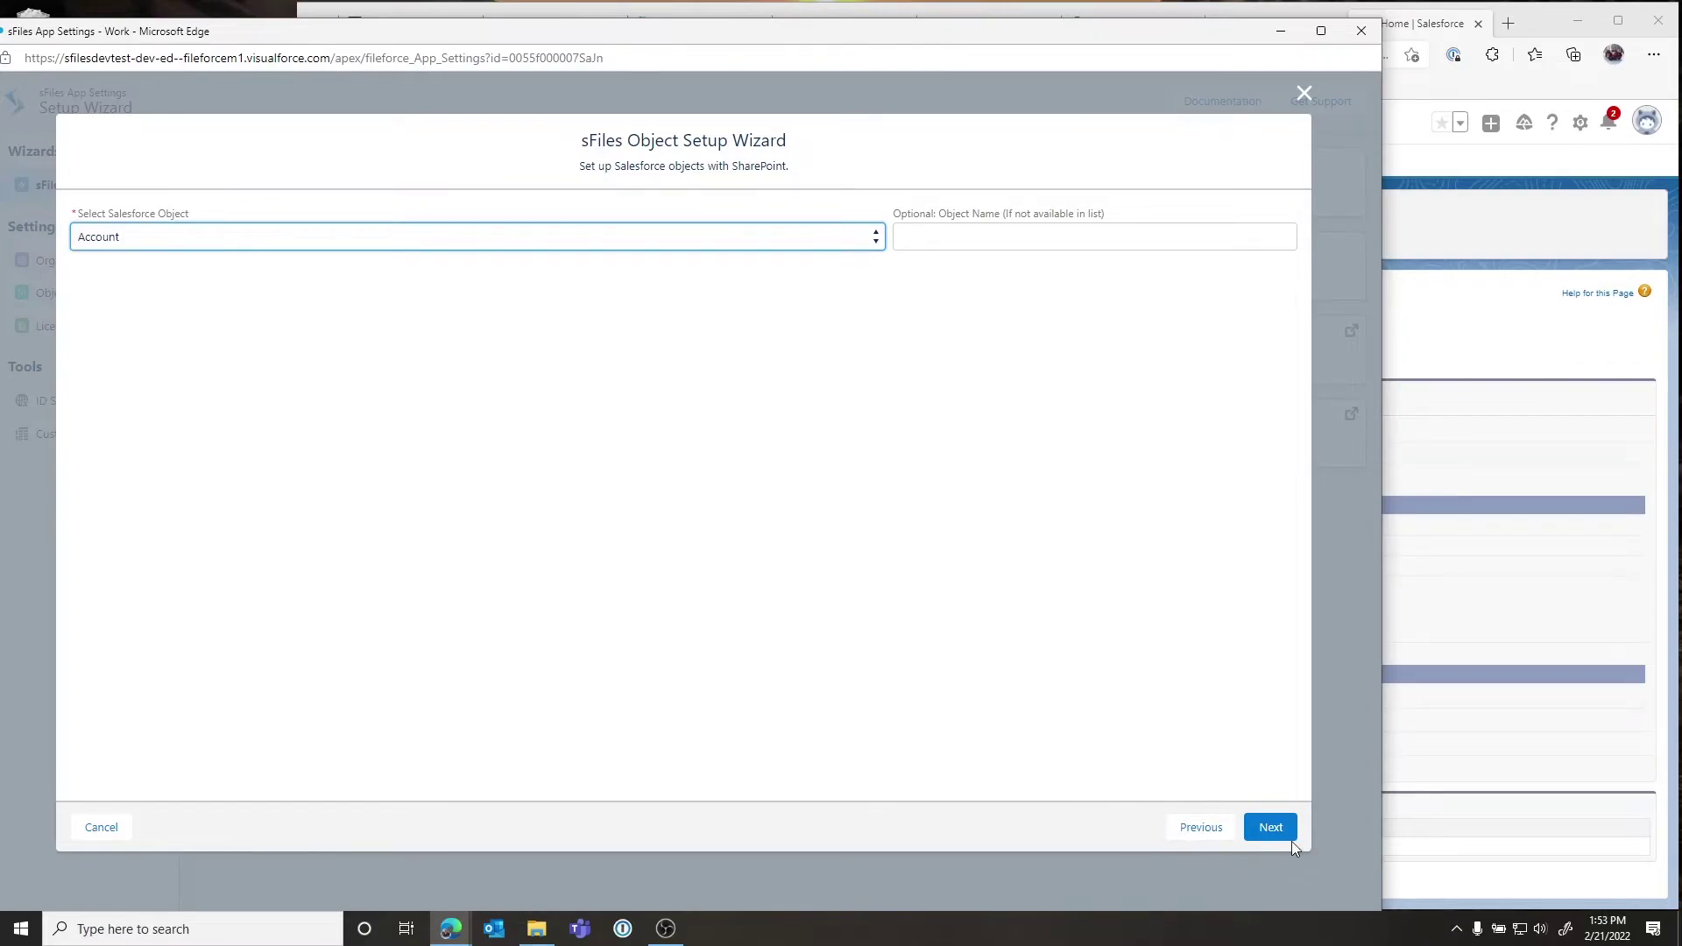
click(1270, 827)
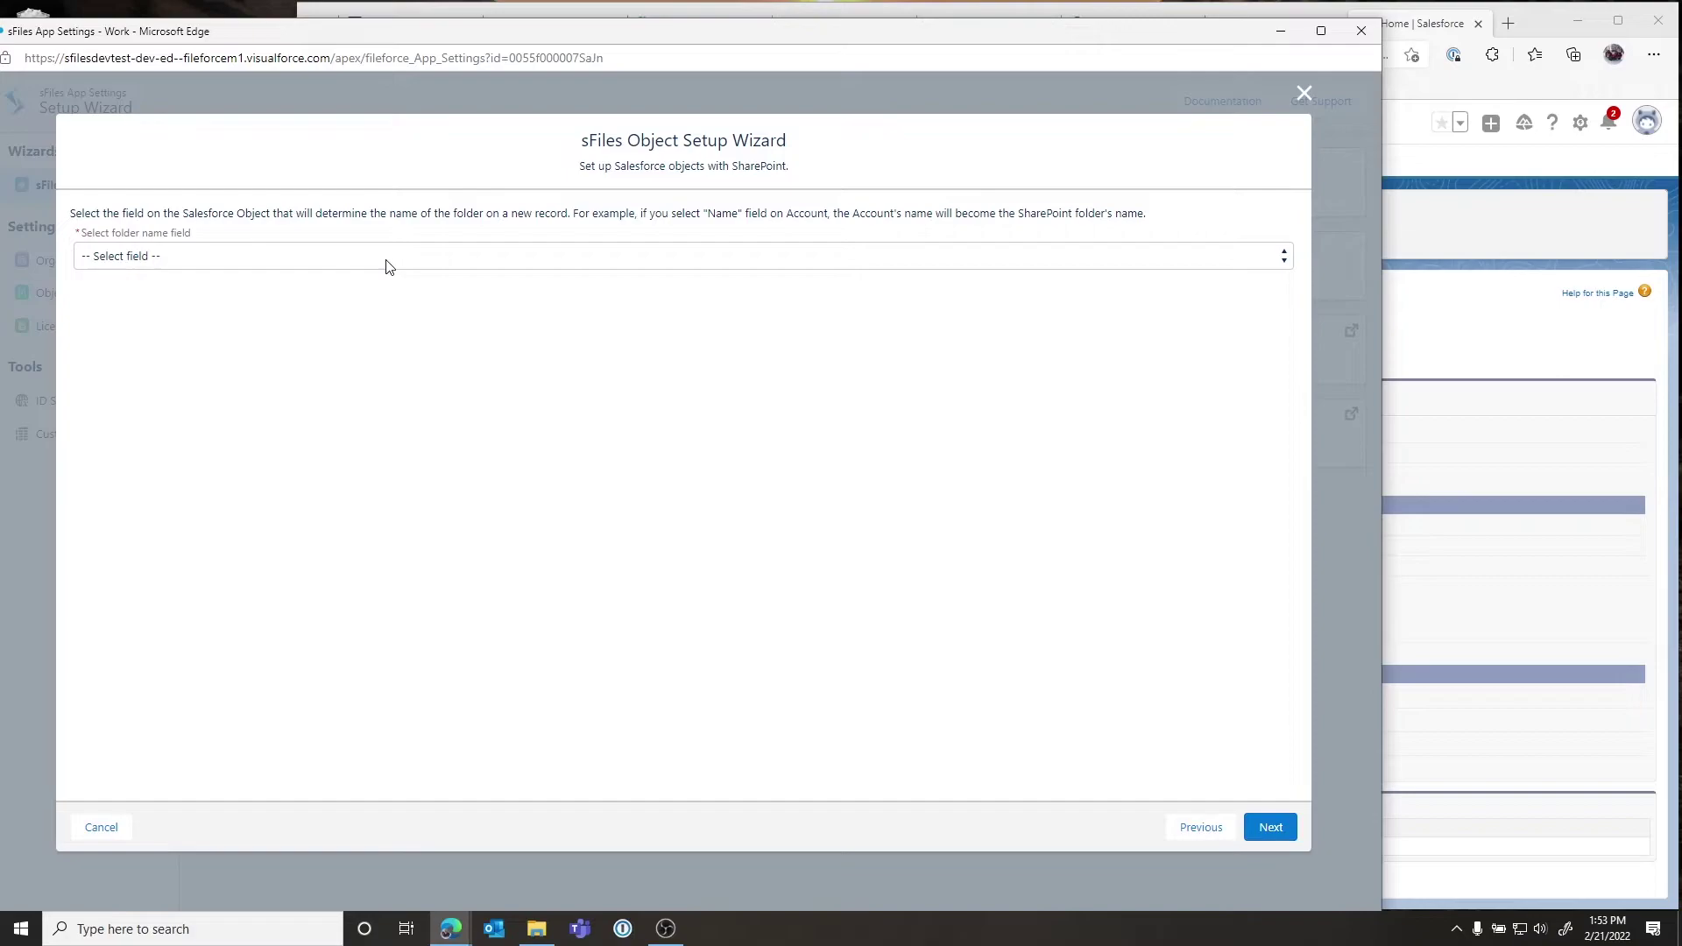
click(385, 257)
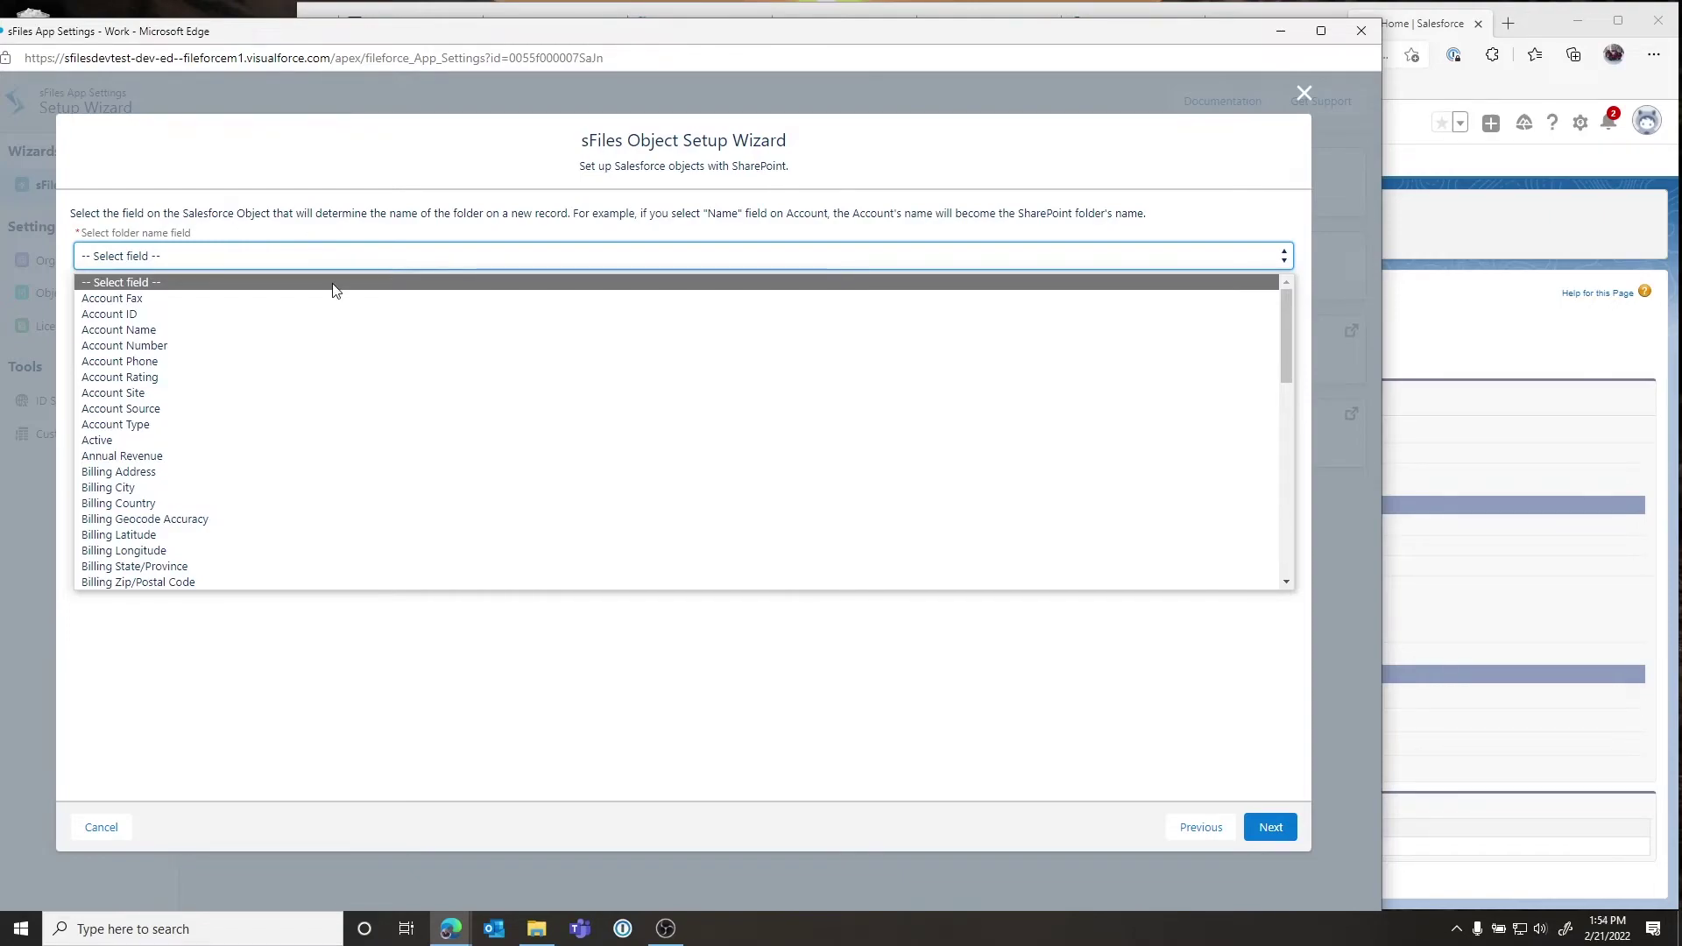
click(189, 328)
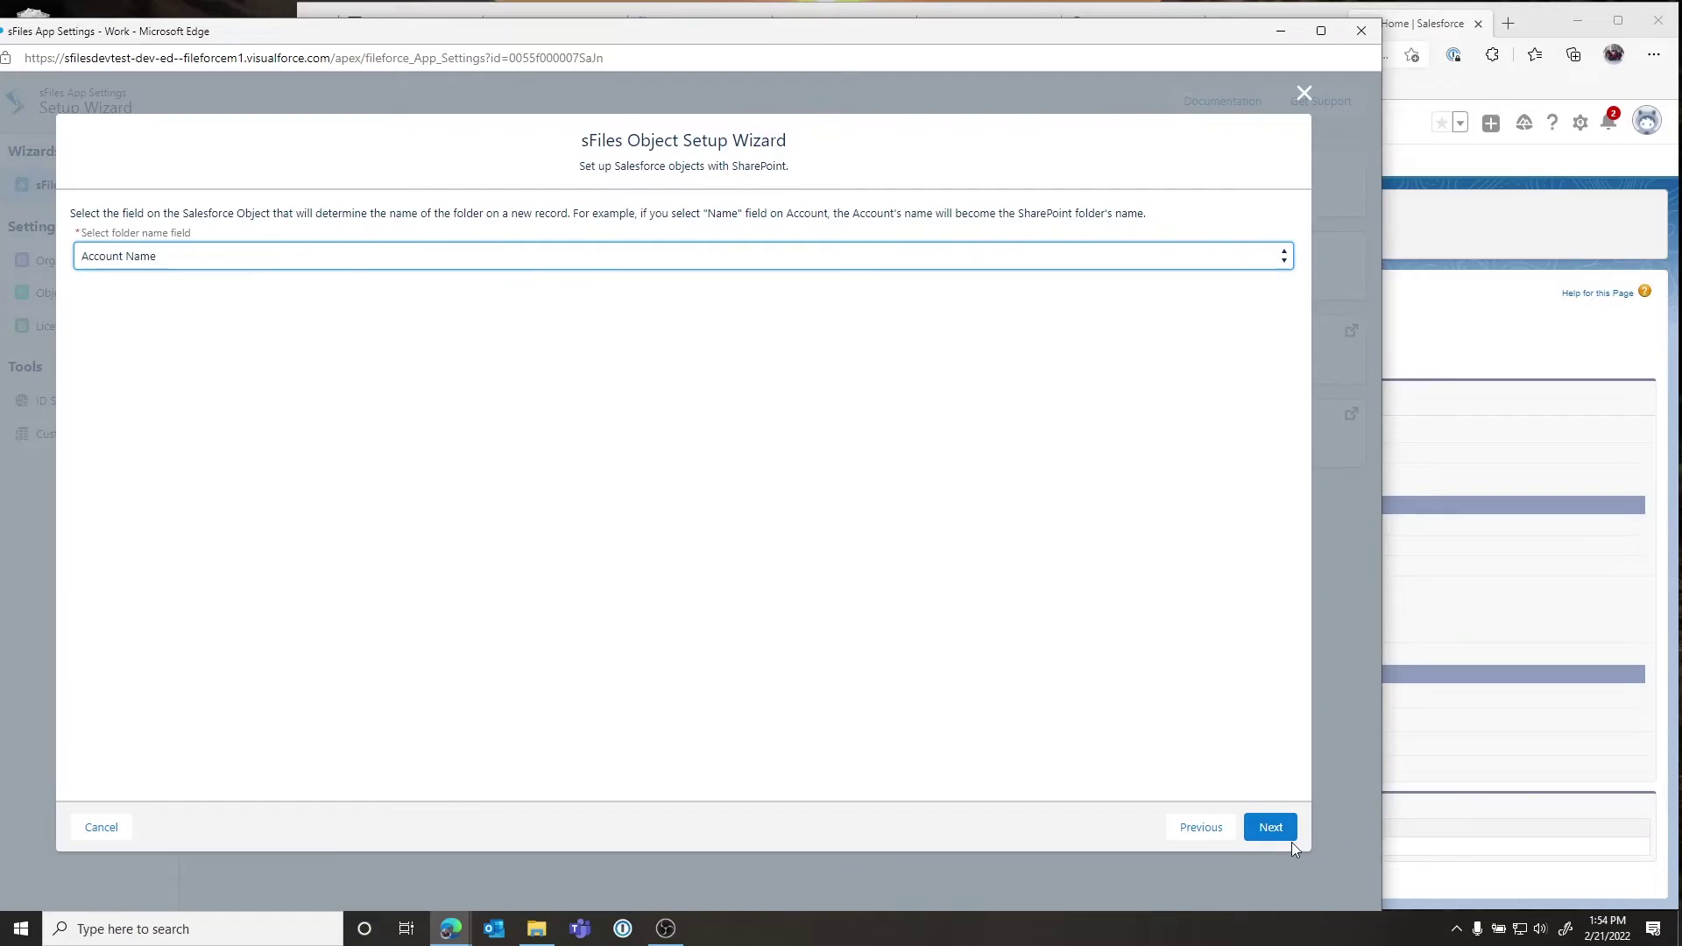
click(1270, 827)
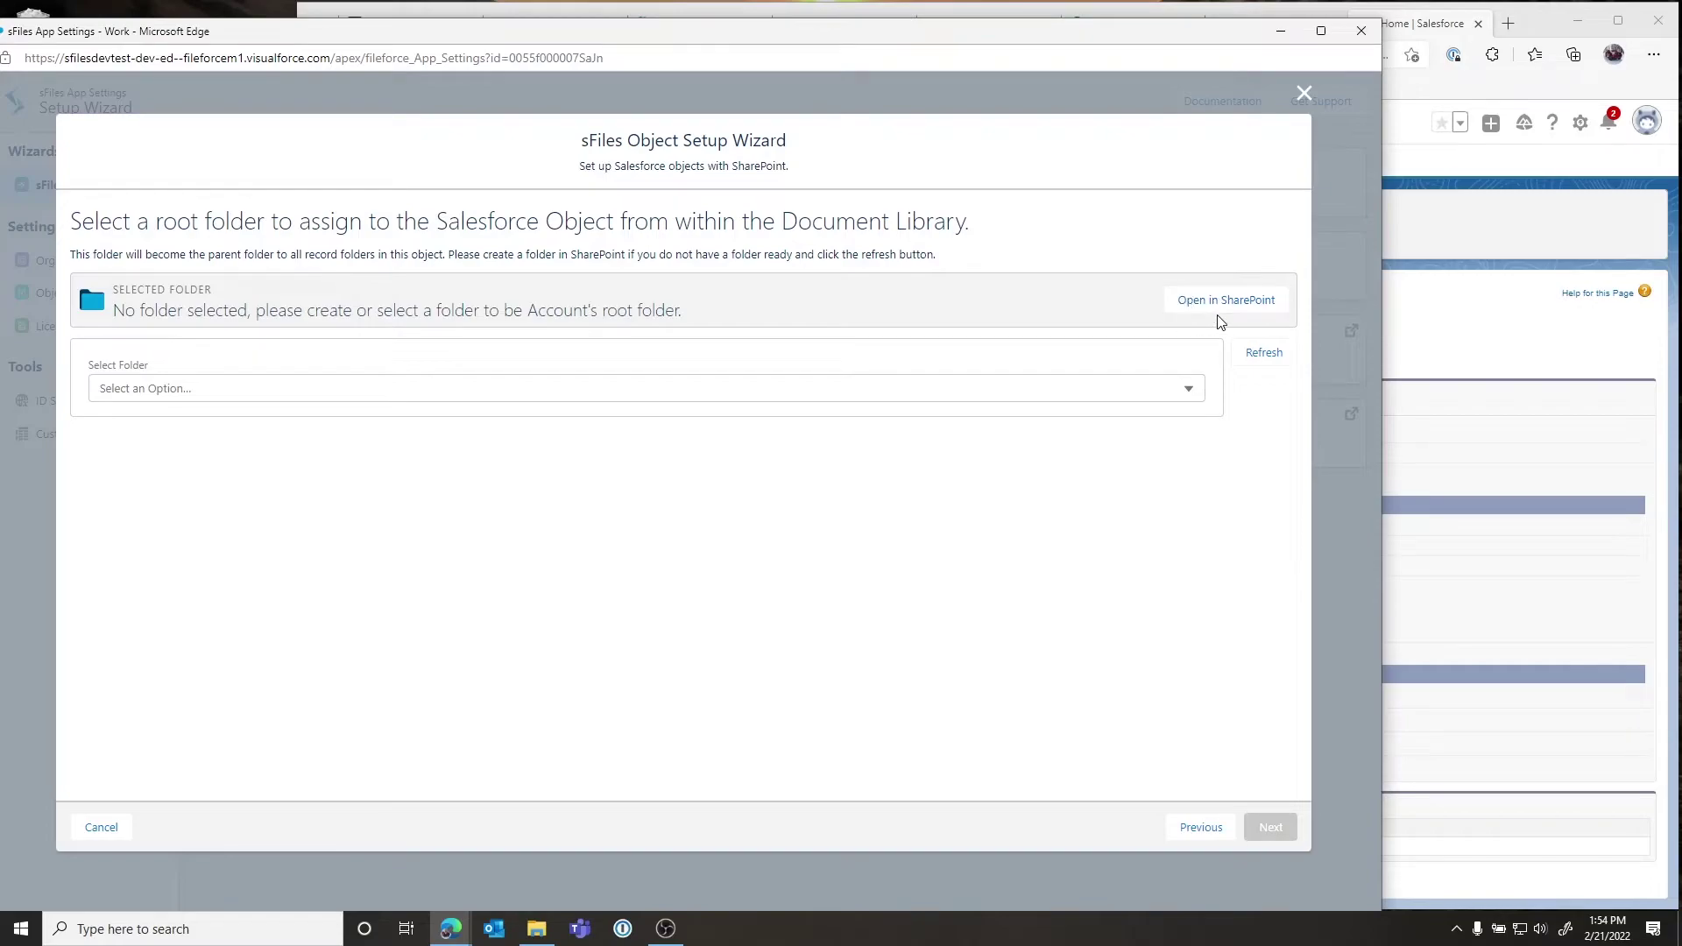
Refresh the folders, set Accounts as the root folder, and keep the default object permissions
click(1261, 357)
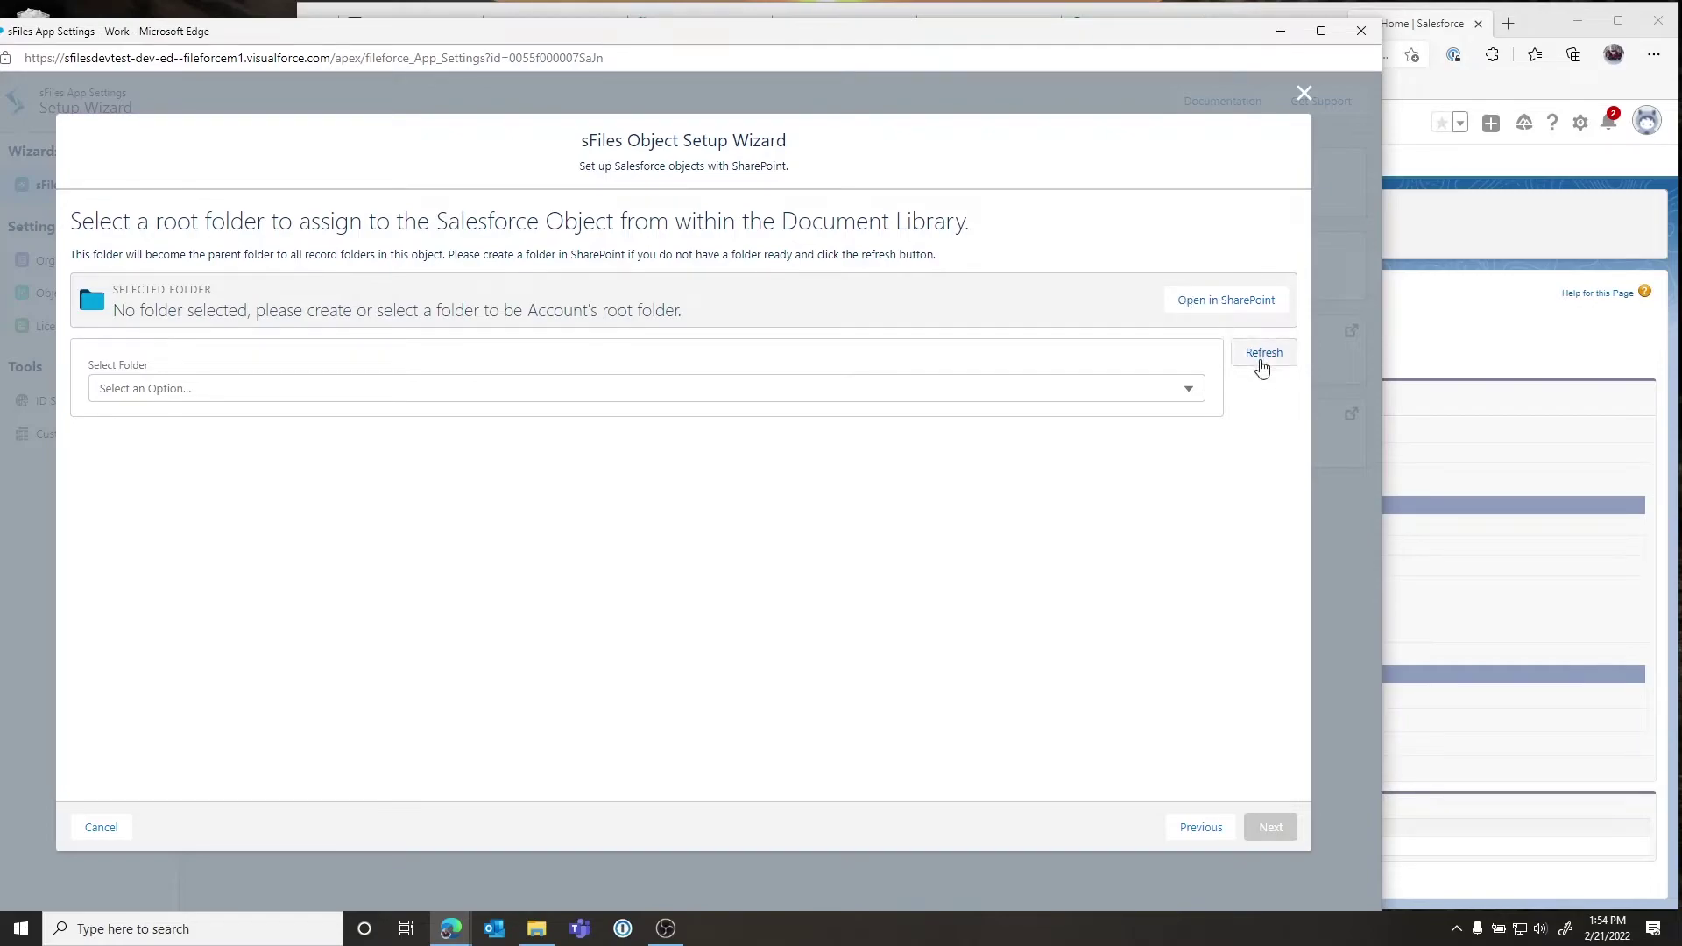
click(547, 386)
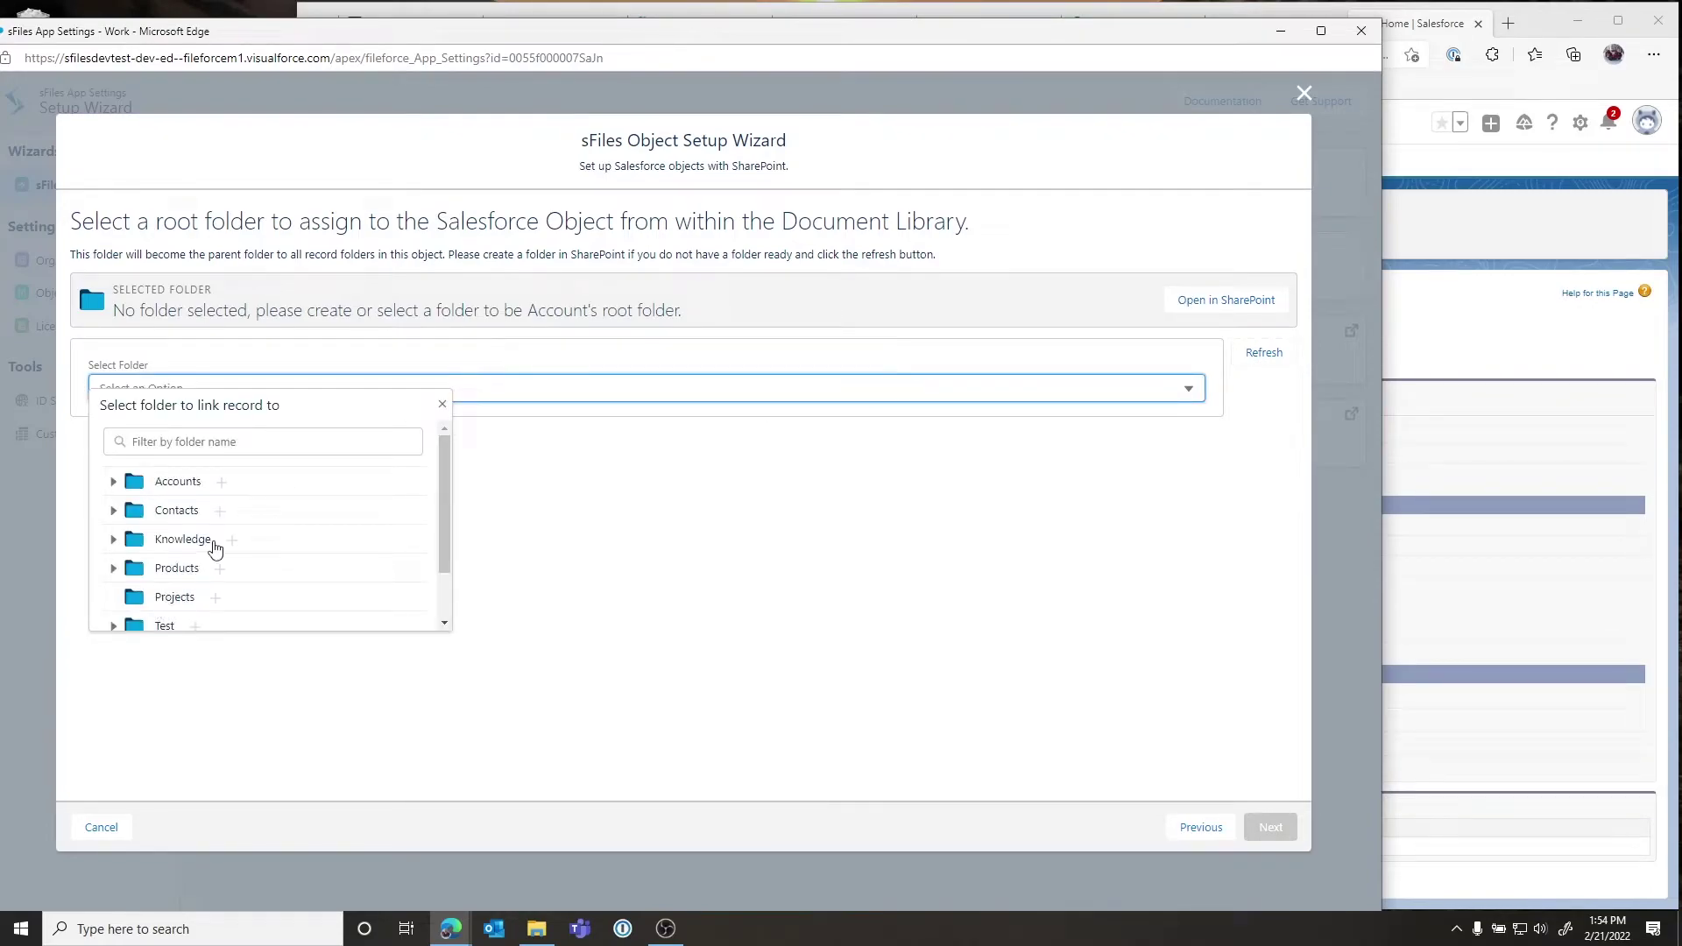
scroll(213, 545, down, 3)
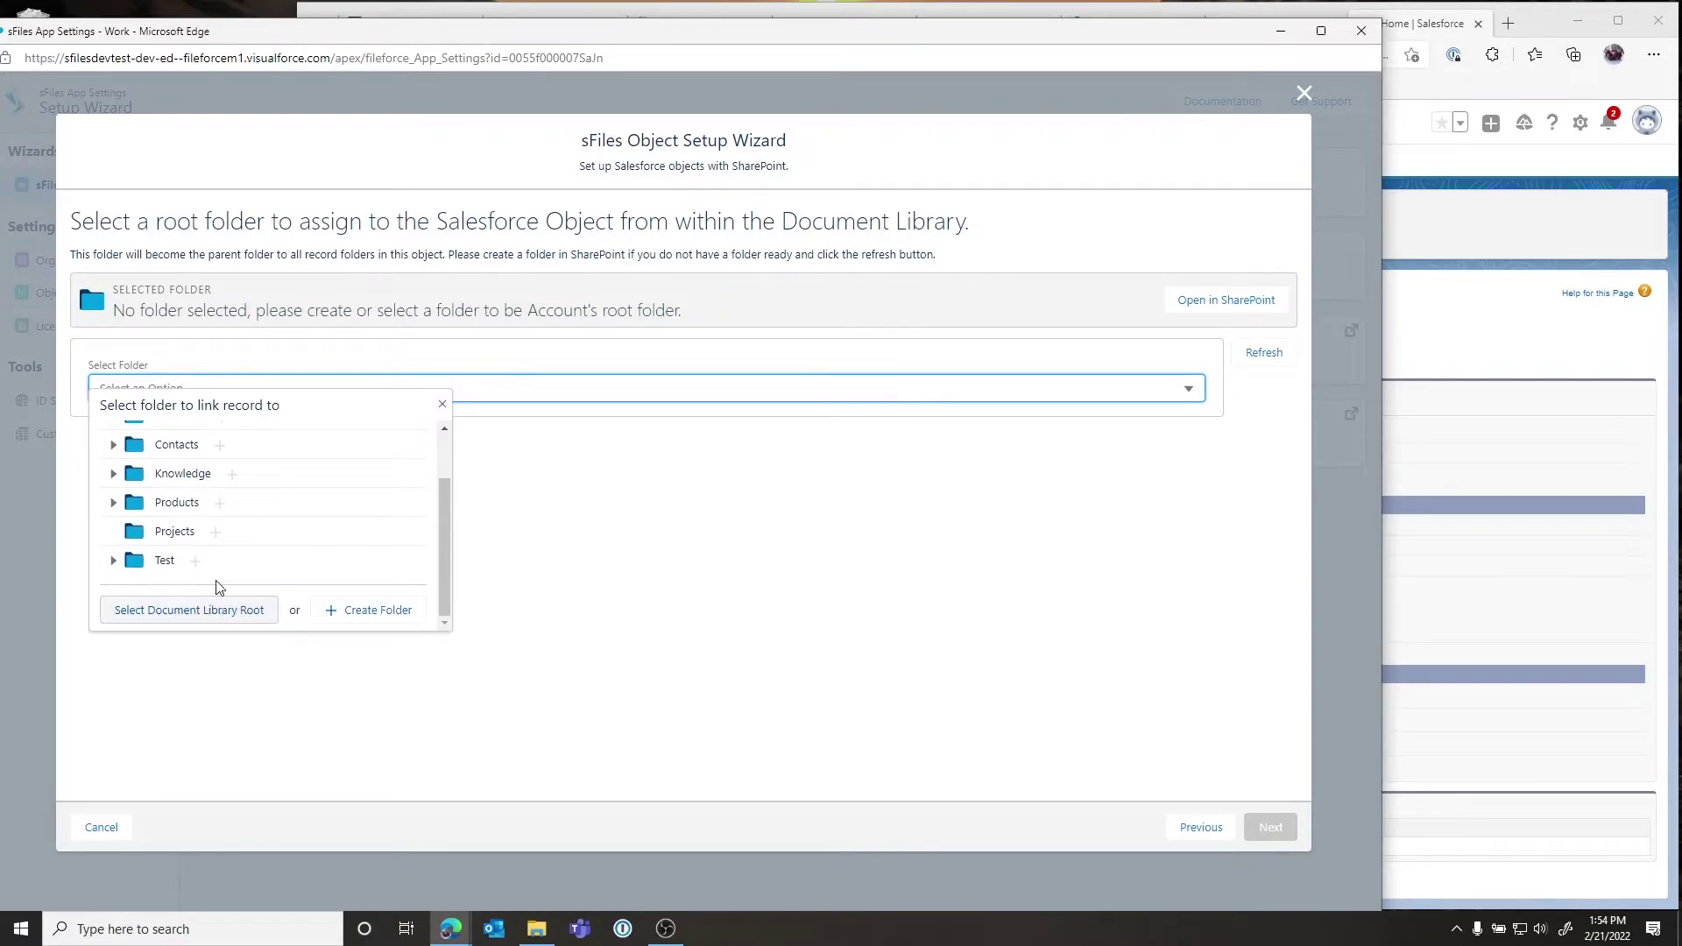
scroll(215, 582, up, 3)
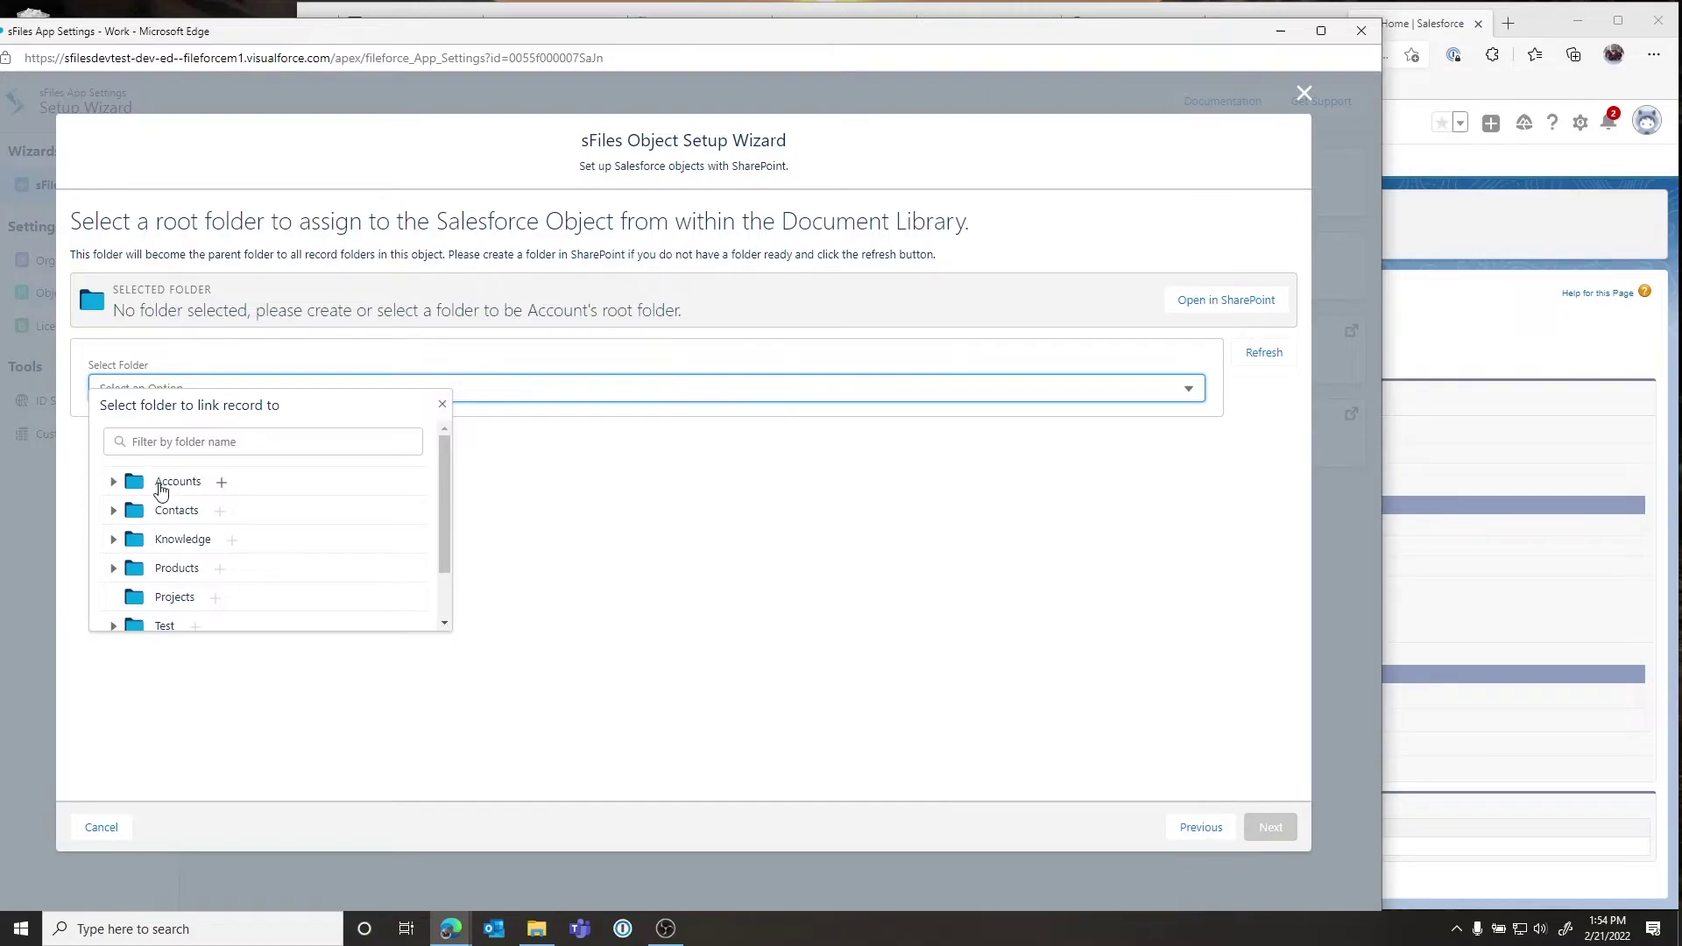
click(163, 484)
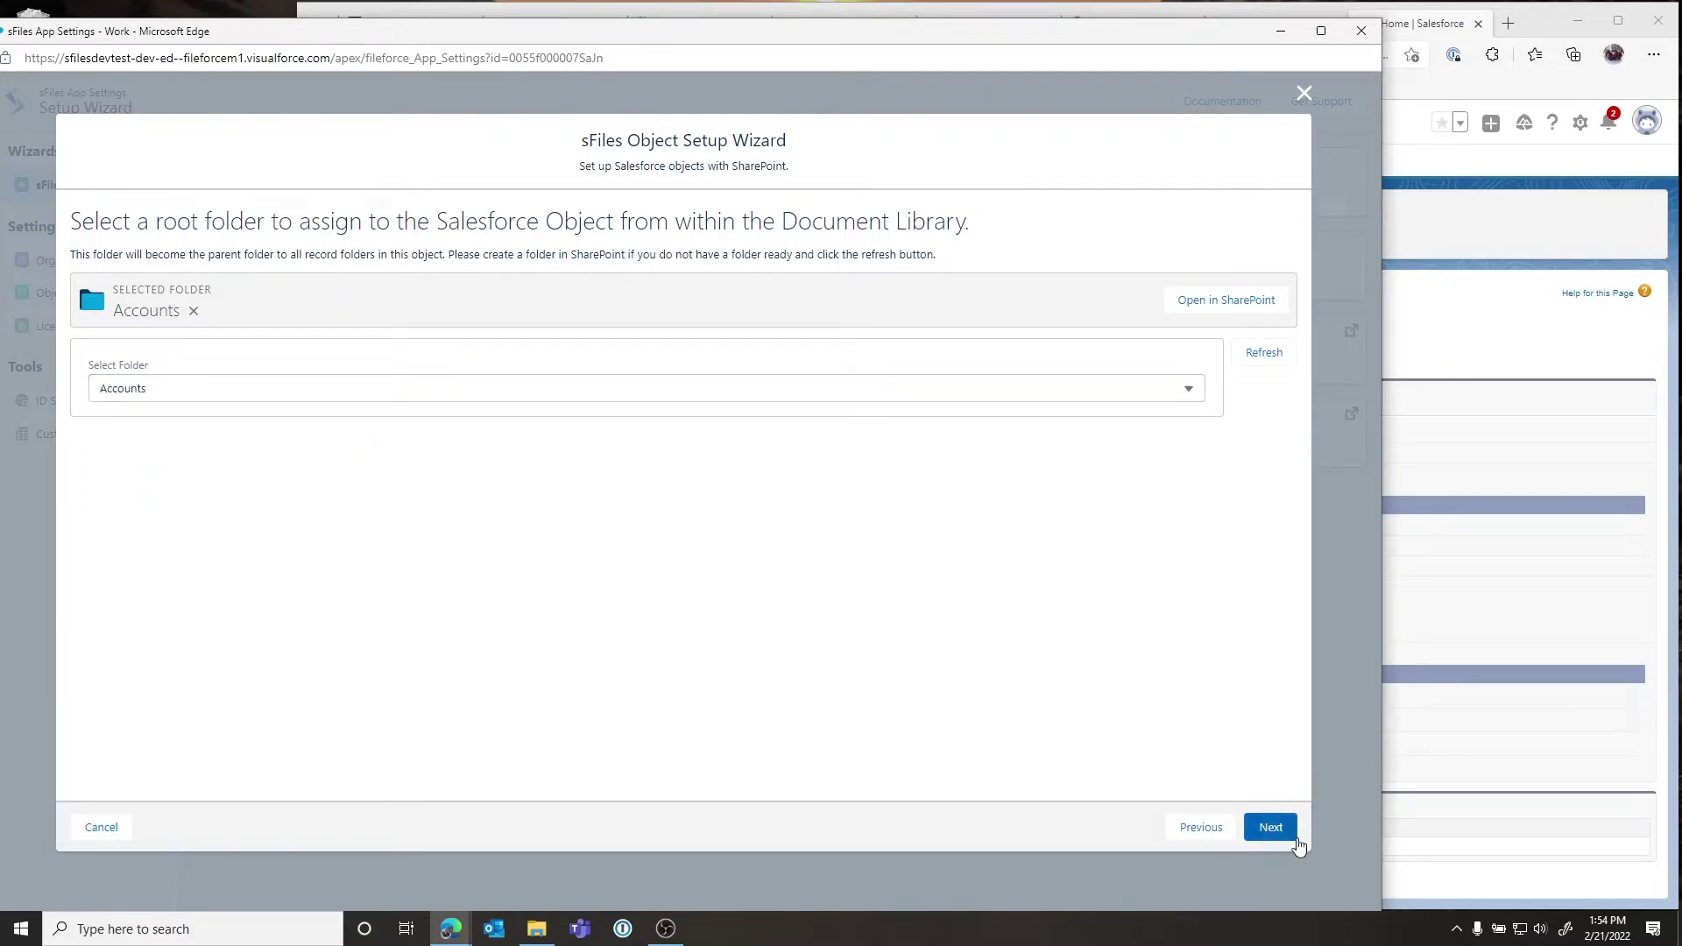
click(1260, 824)
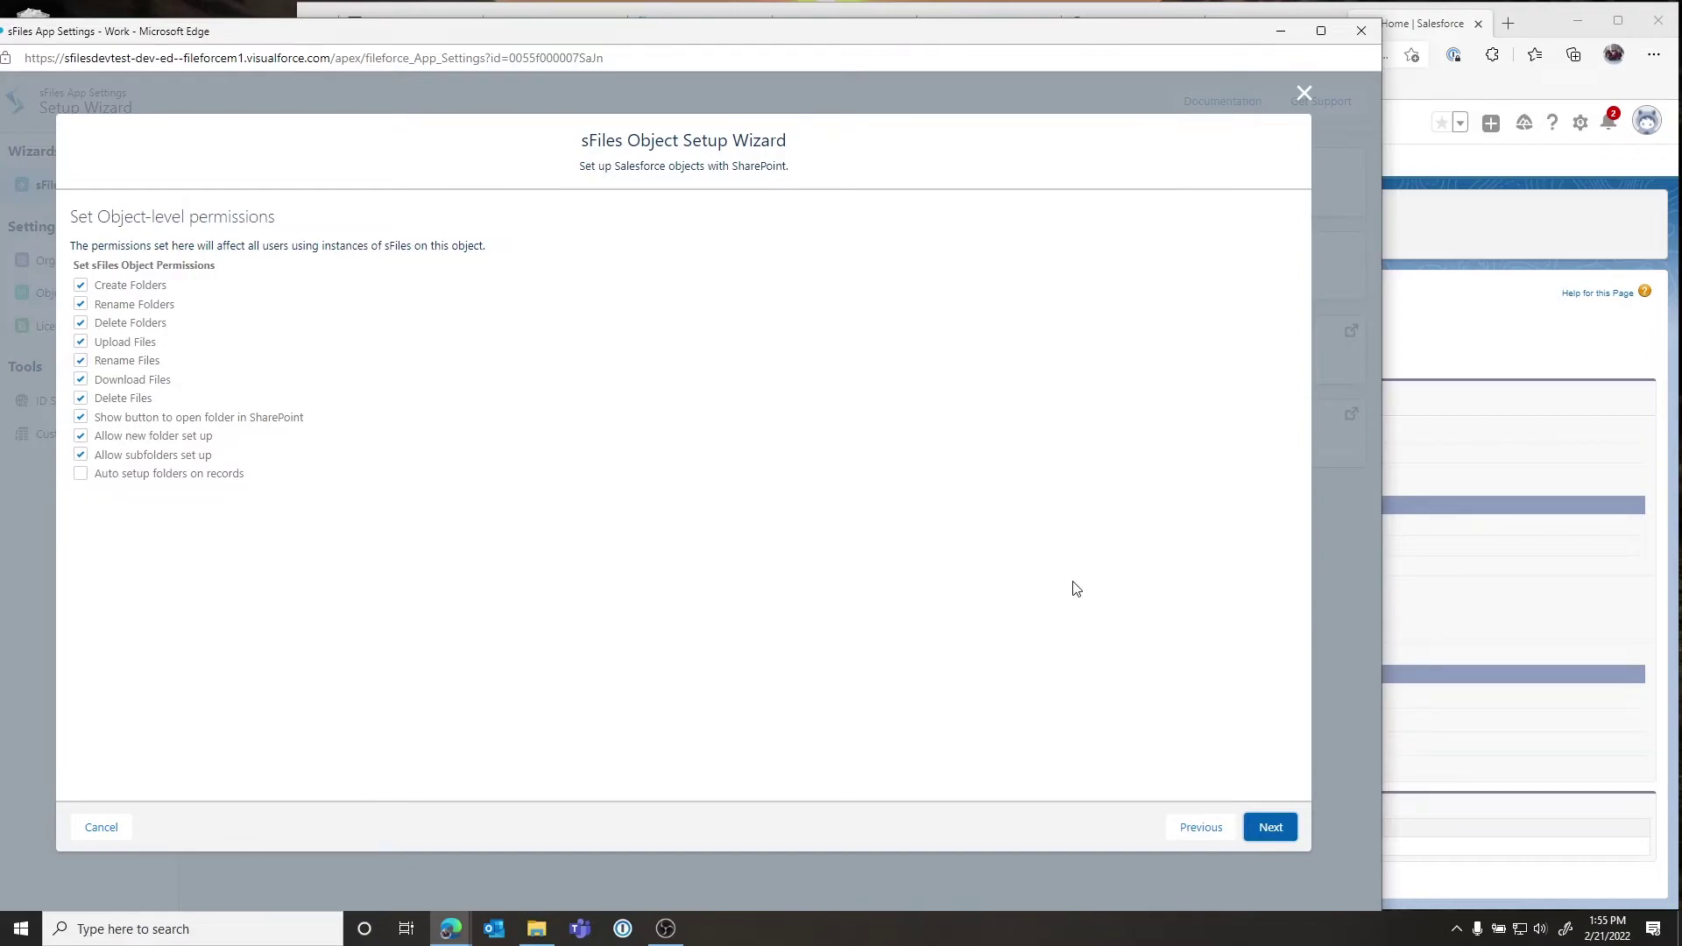
click(1271, 830)
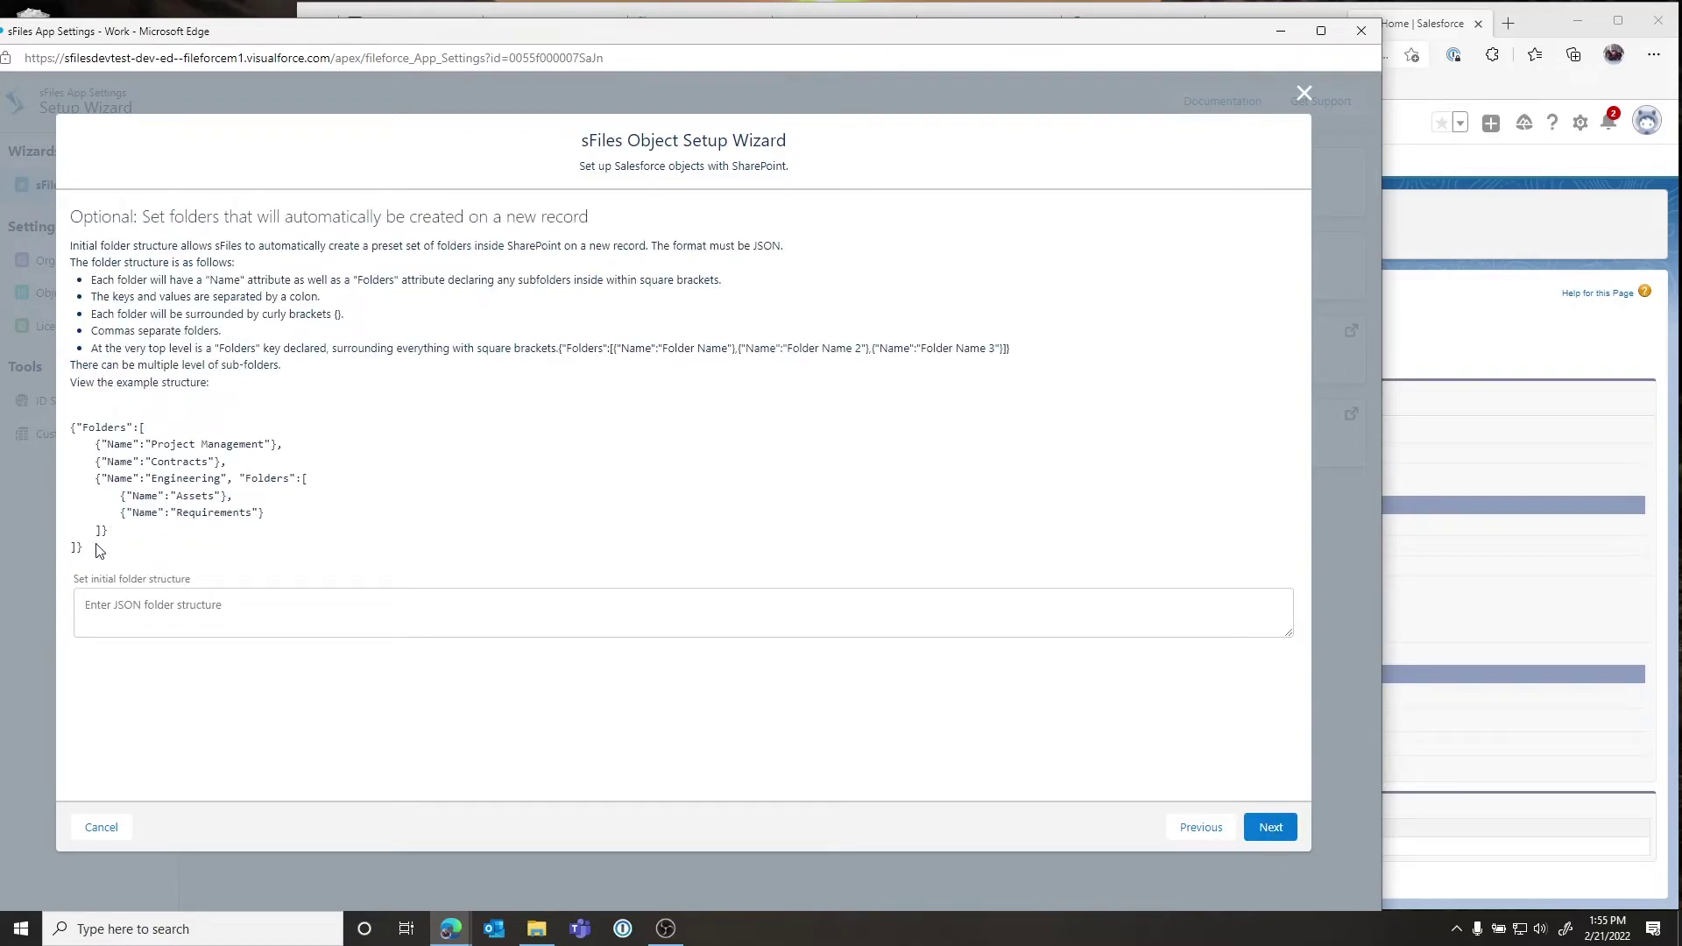
Paste the example JSON (Project Management, Contracts, Engineering with Assets and Requirements) as initial folders
drag(92, 552, 66, 428)
key(ctrl+c)
click(206, 615)
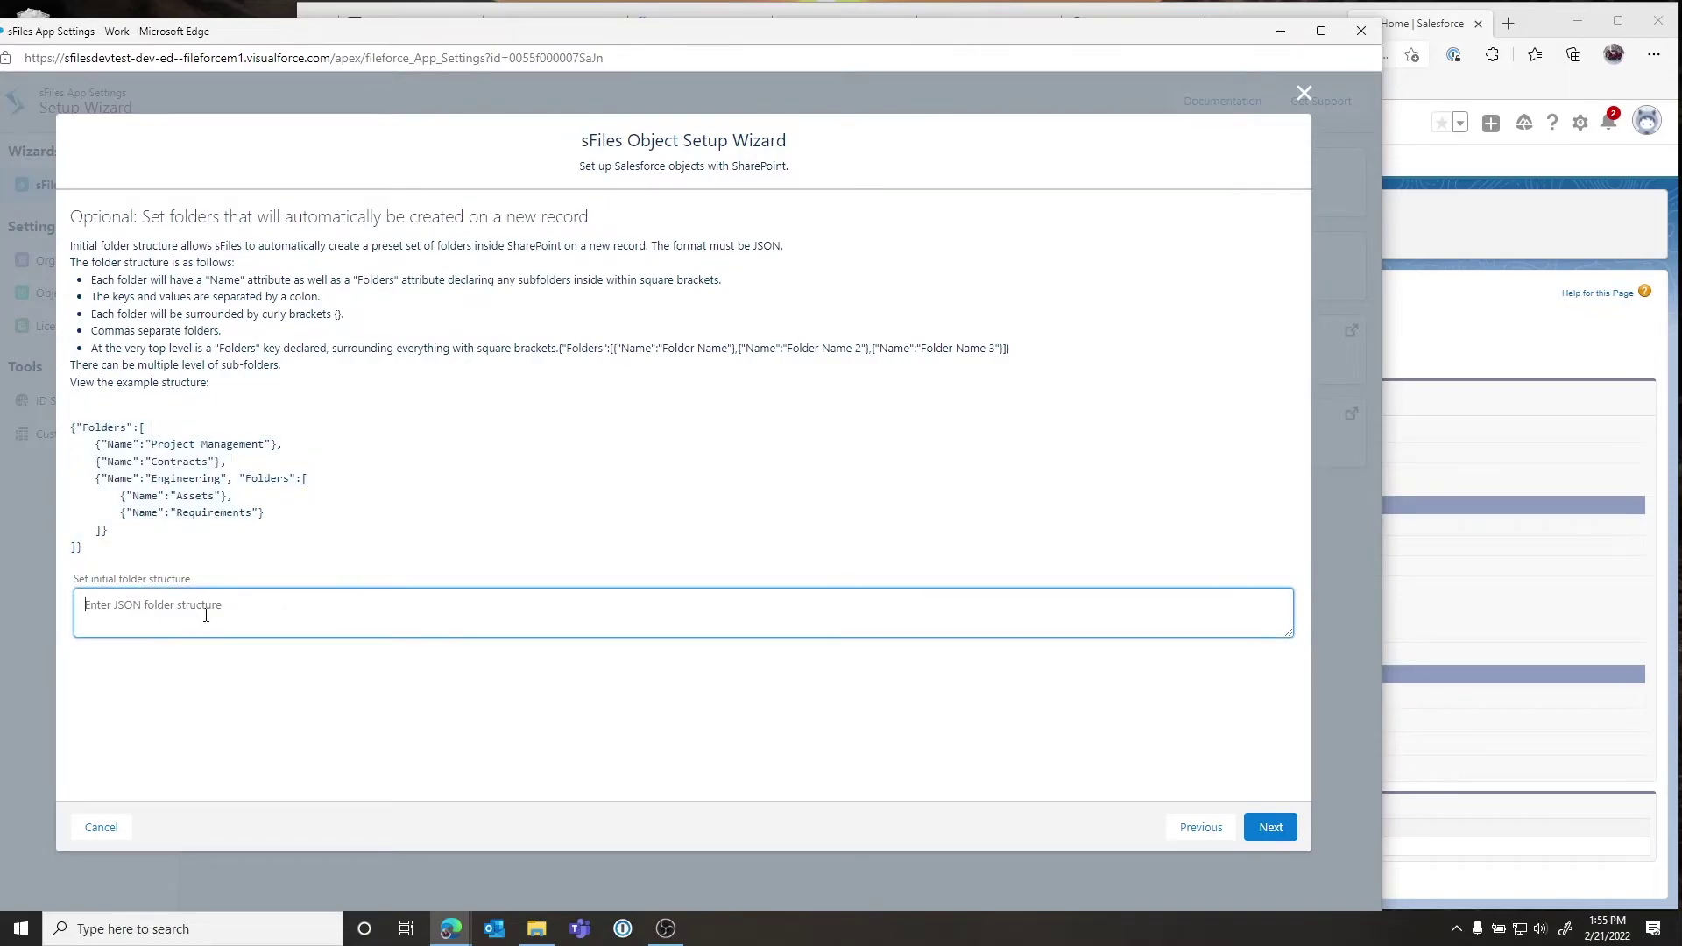
key(ctrl+v)
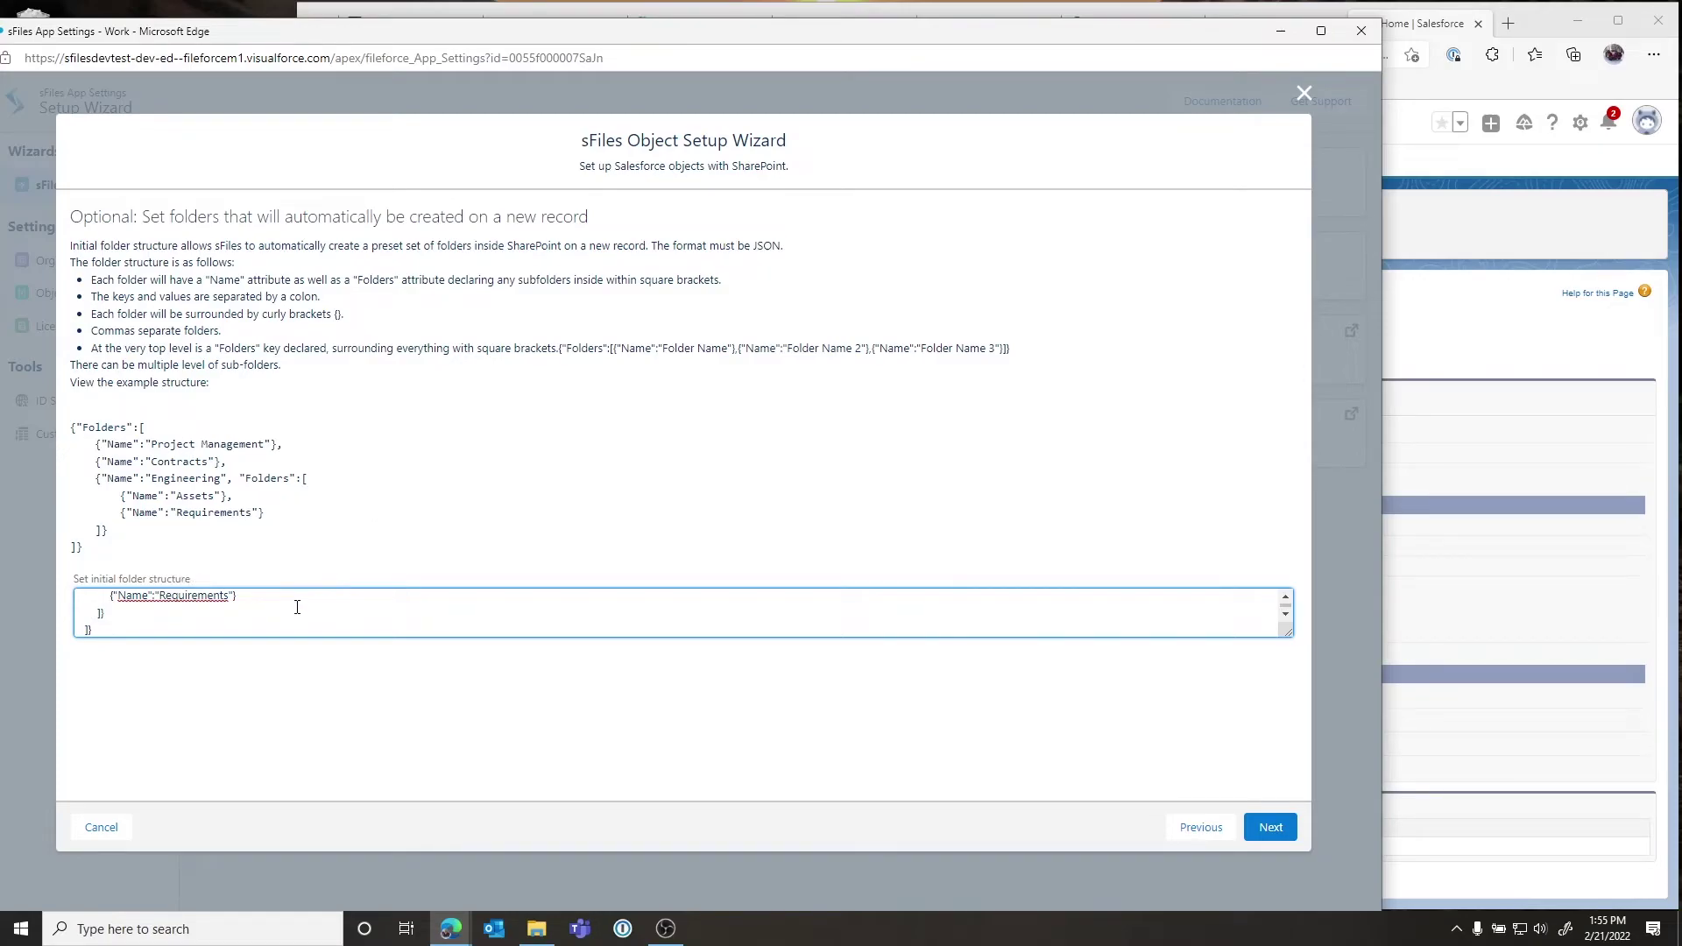
click(1284, 836)
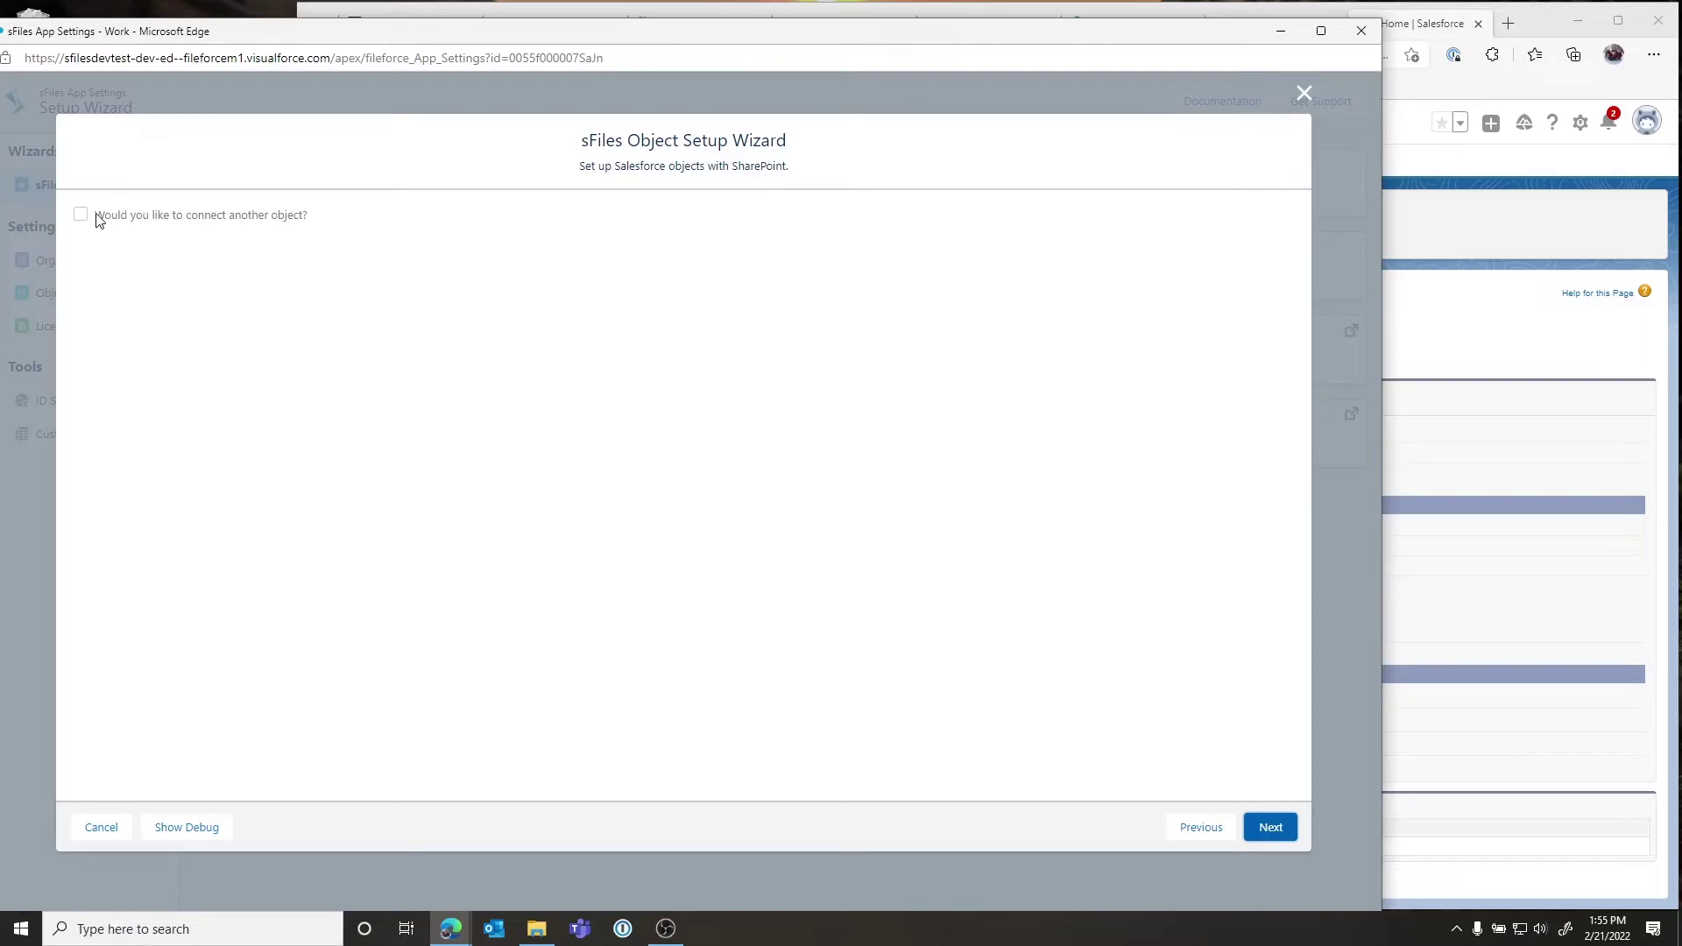
Finish the Object Setup Wizard without connecting another object
click(1271, 828)
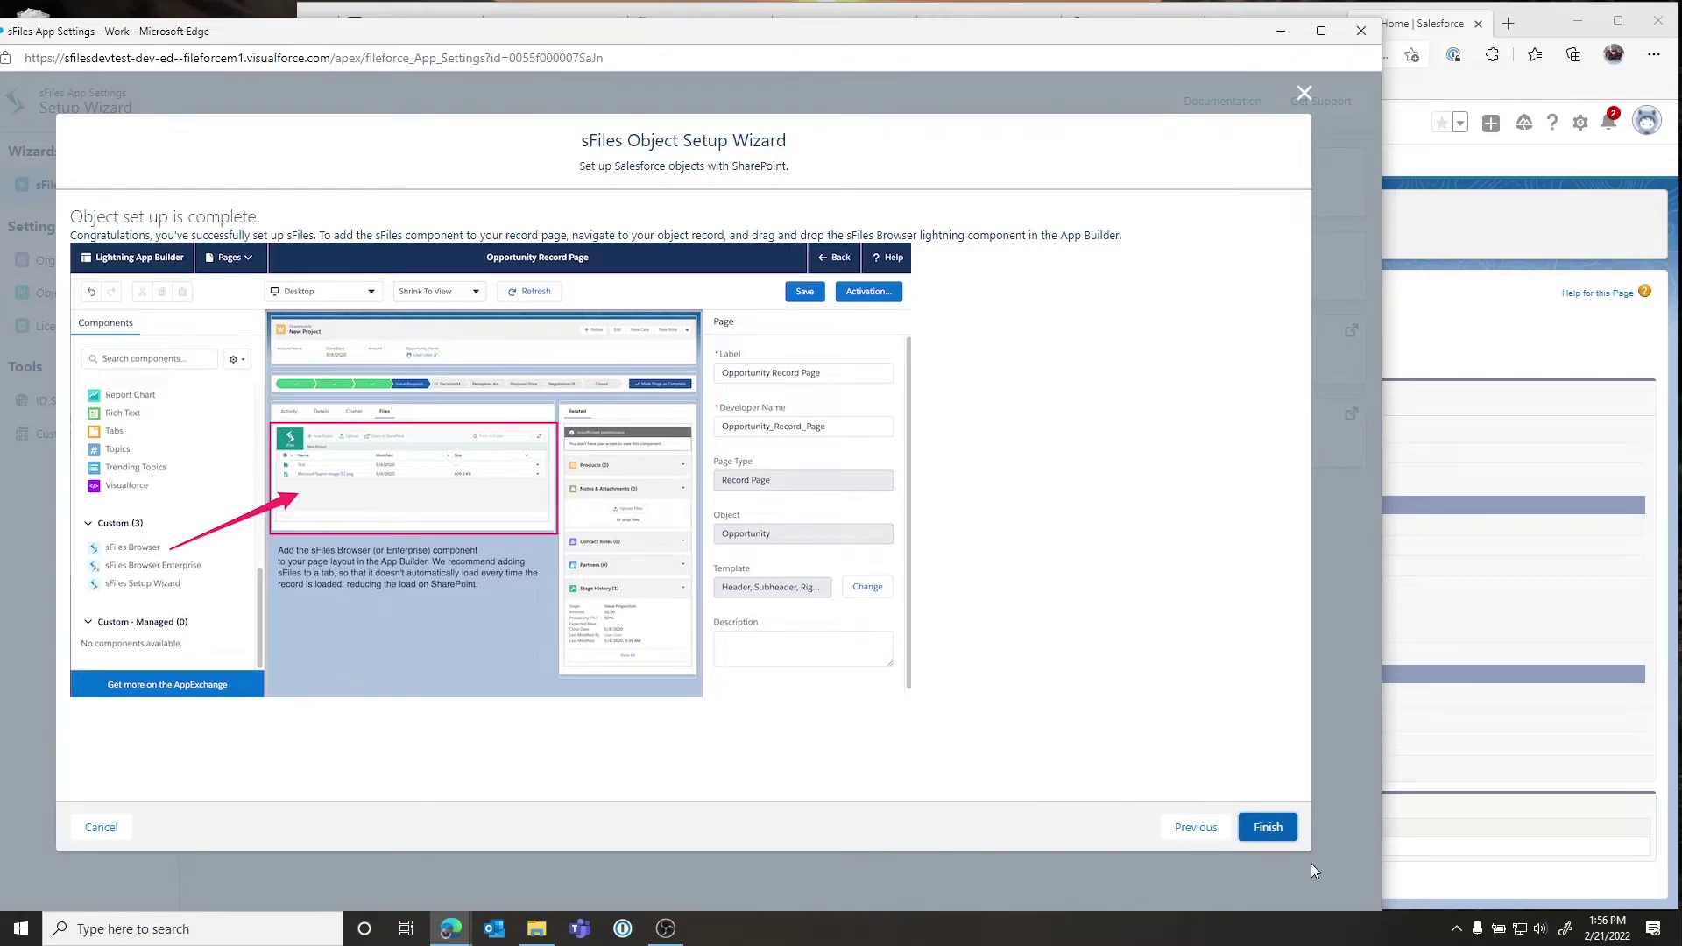
click(1273, 829)
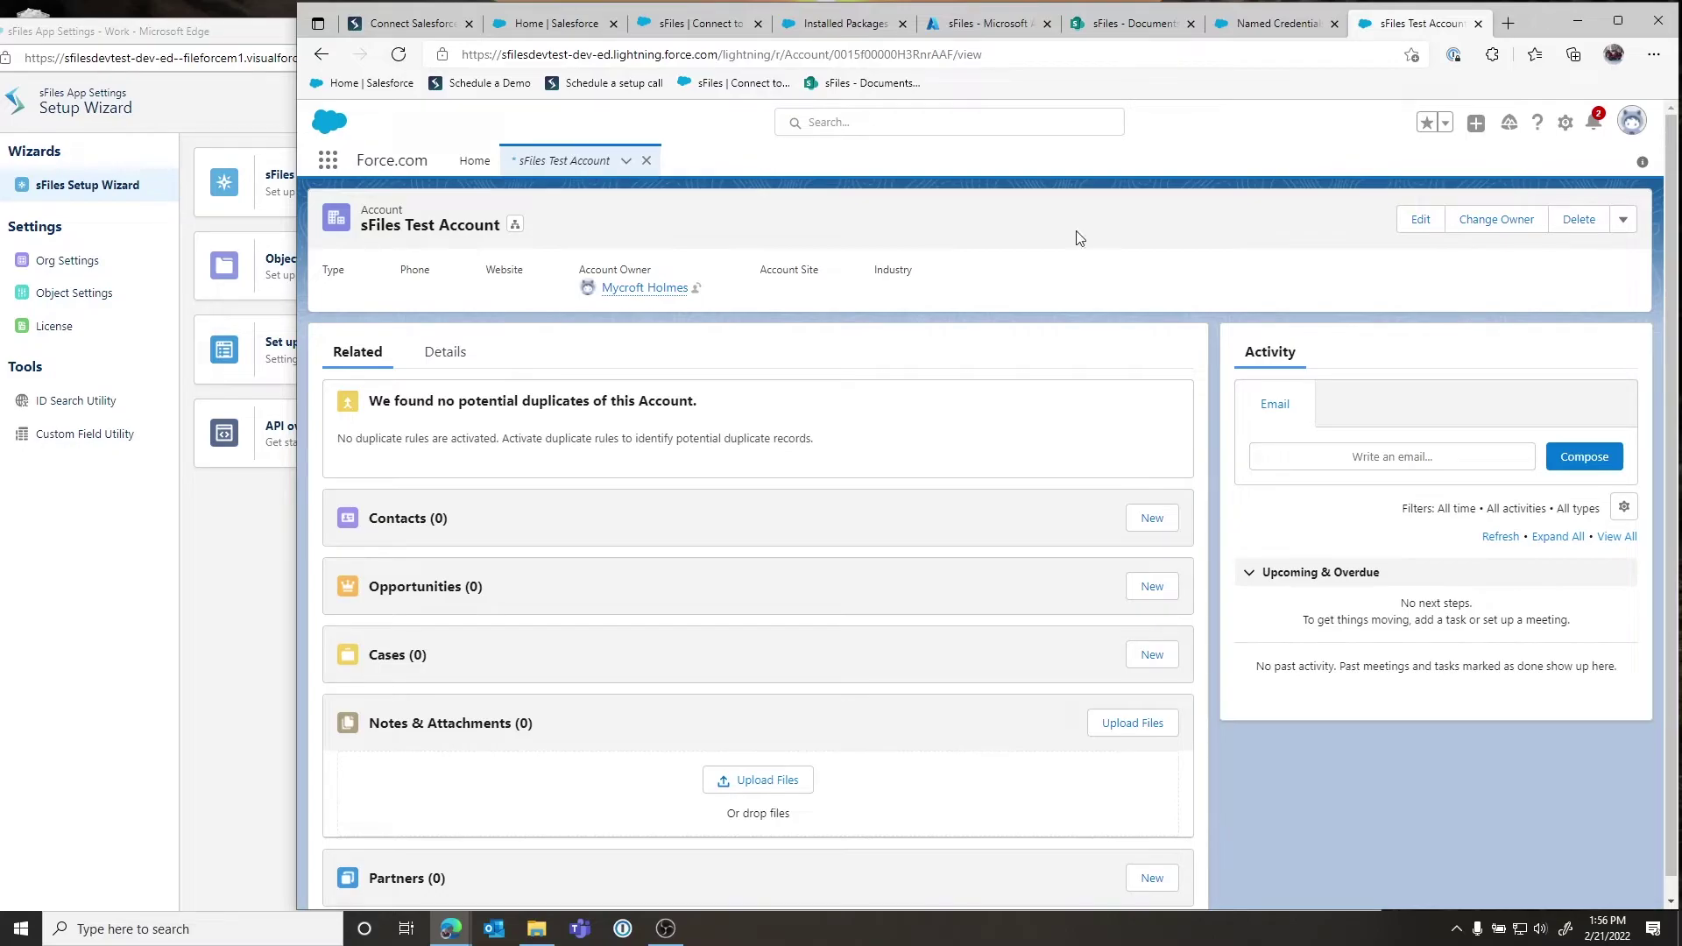
Edit the Account record page and drop sFiles Standard at the top of the Details tab
click(1565, 123)
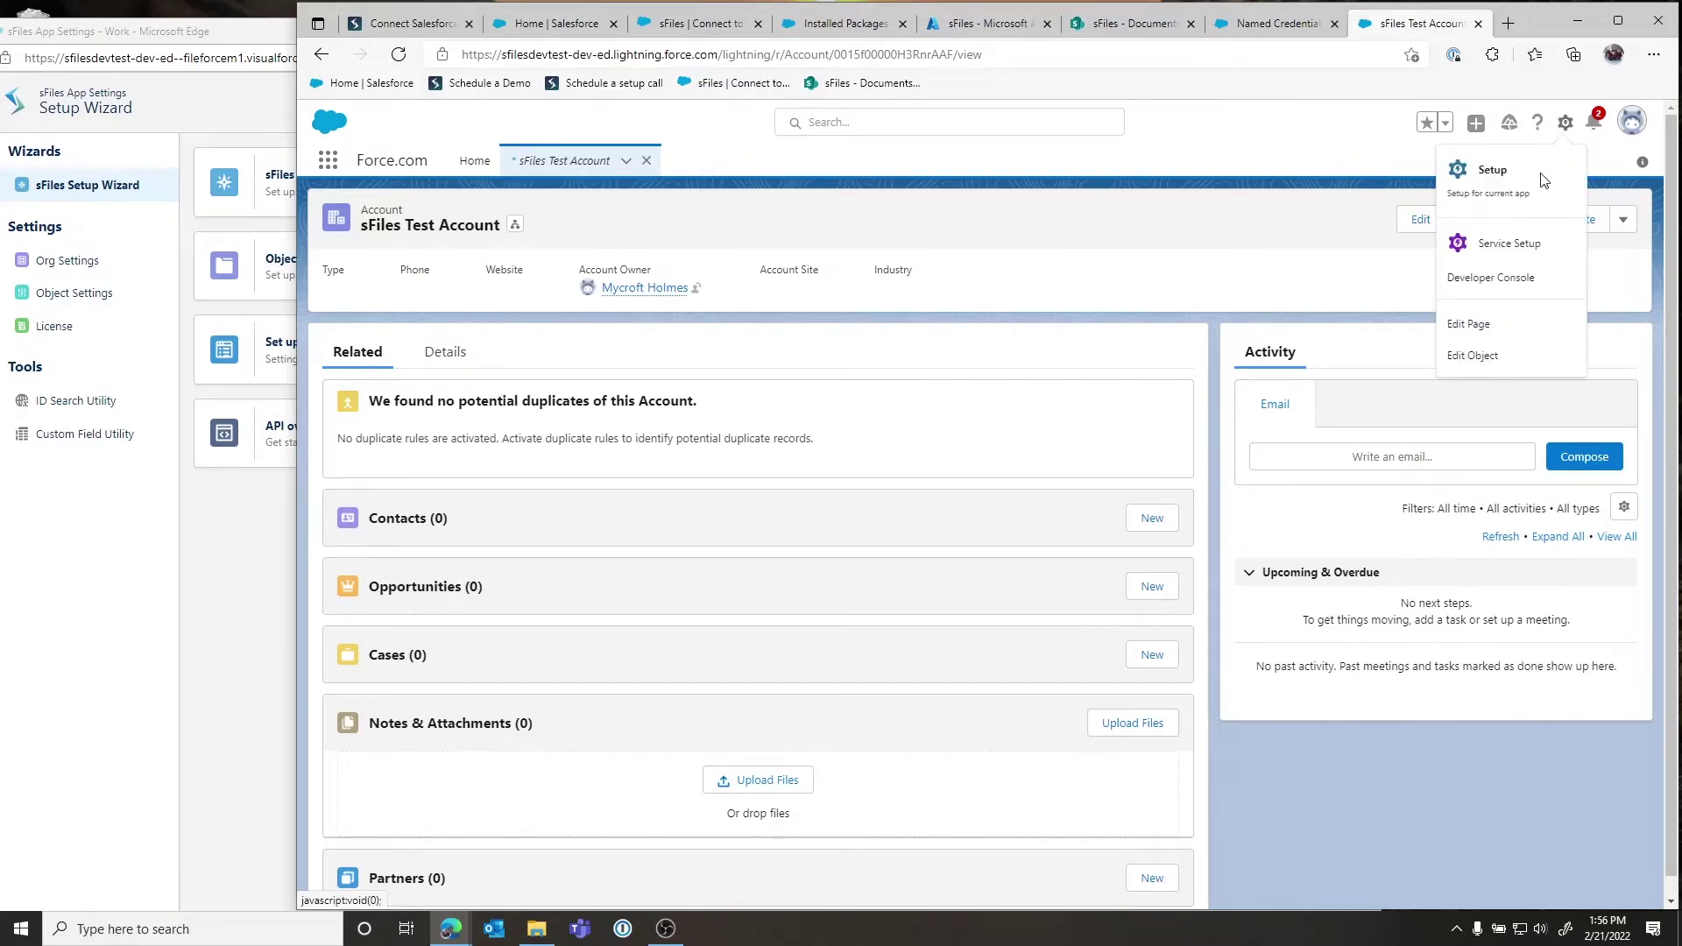
click(1489, 336)
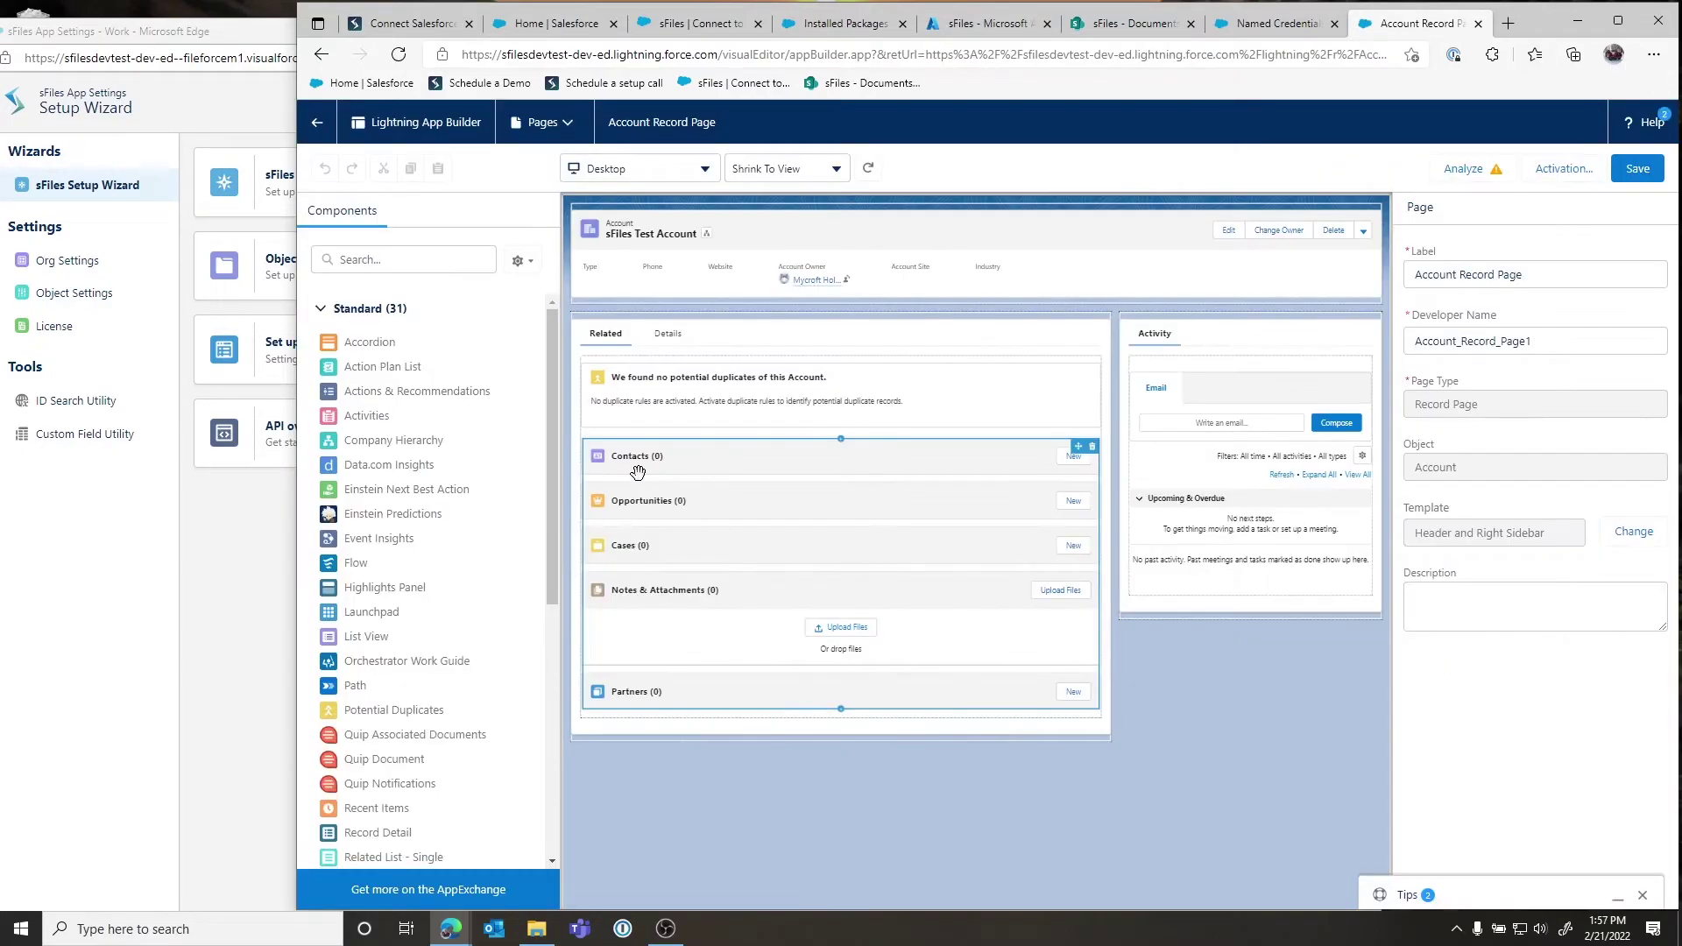
click(667, 335)
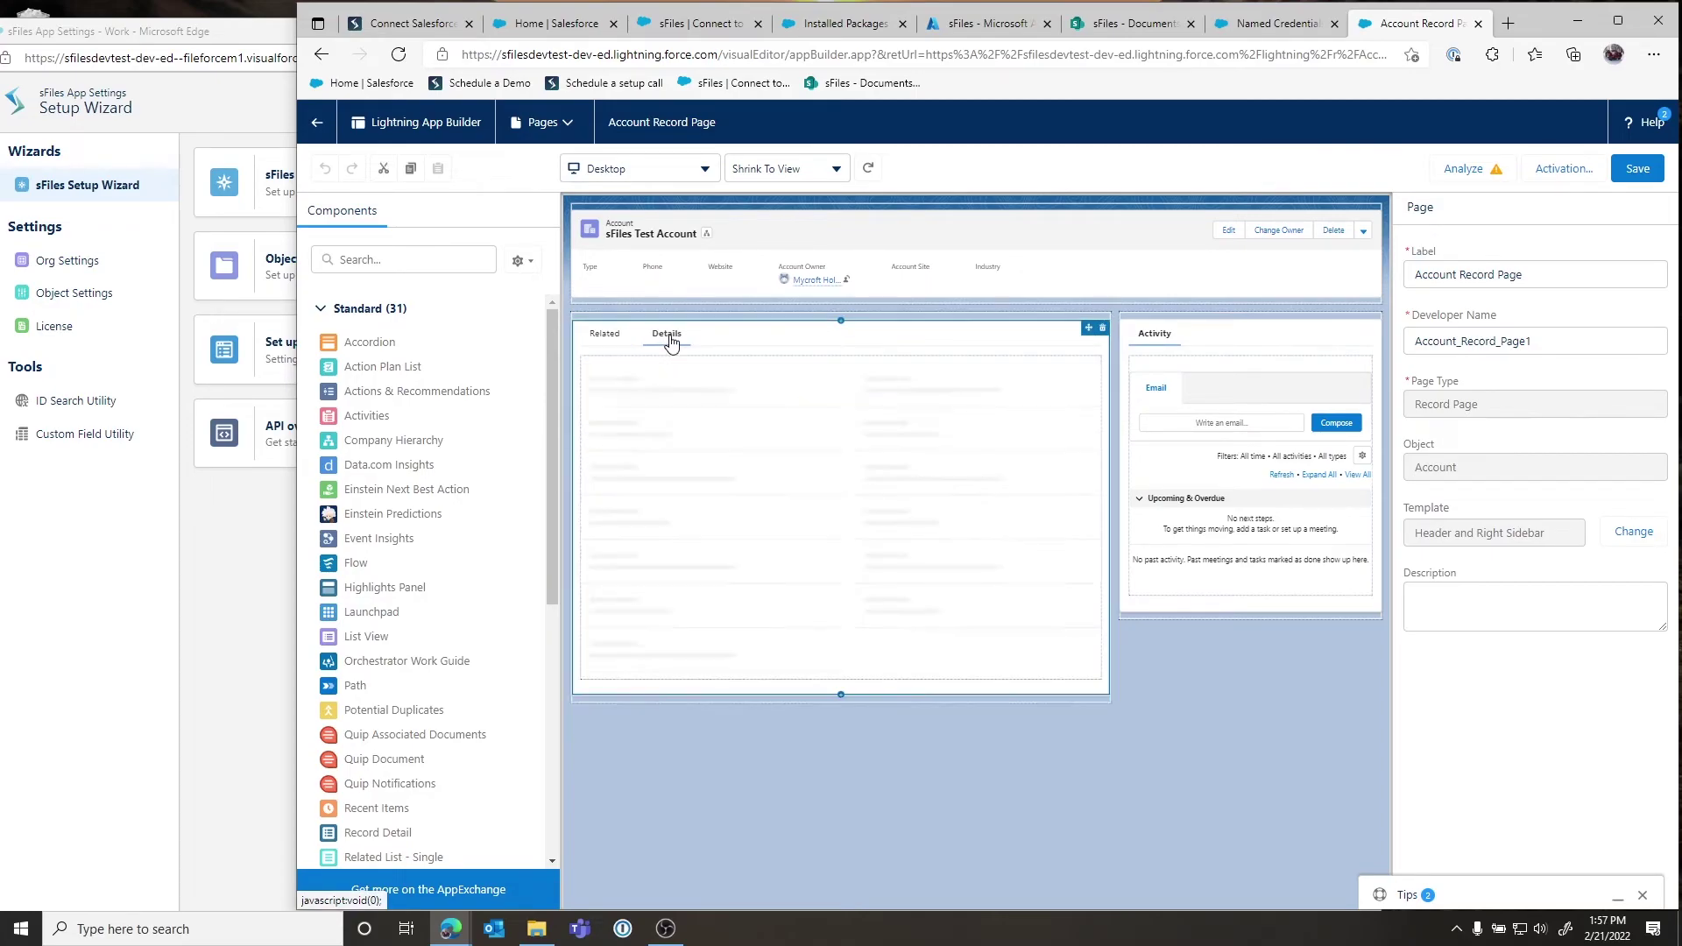
scroll(339, 759, down, 5)
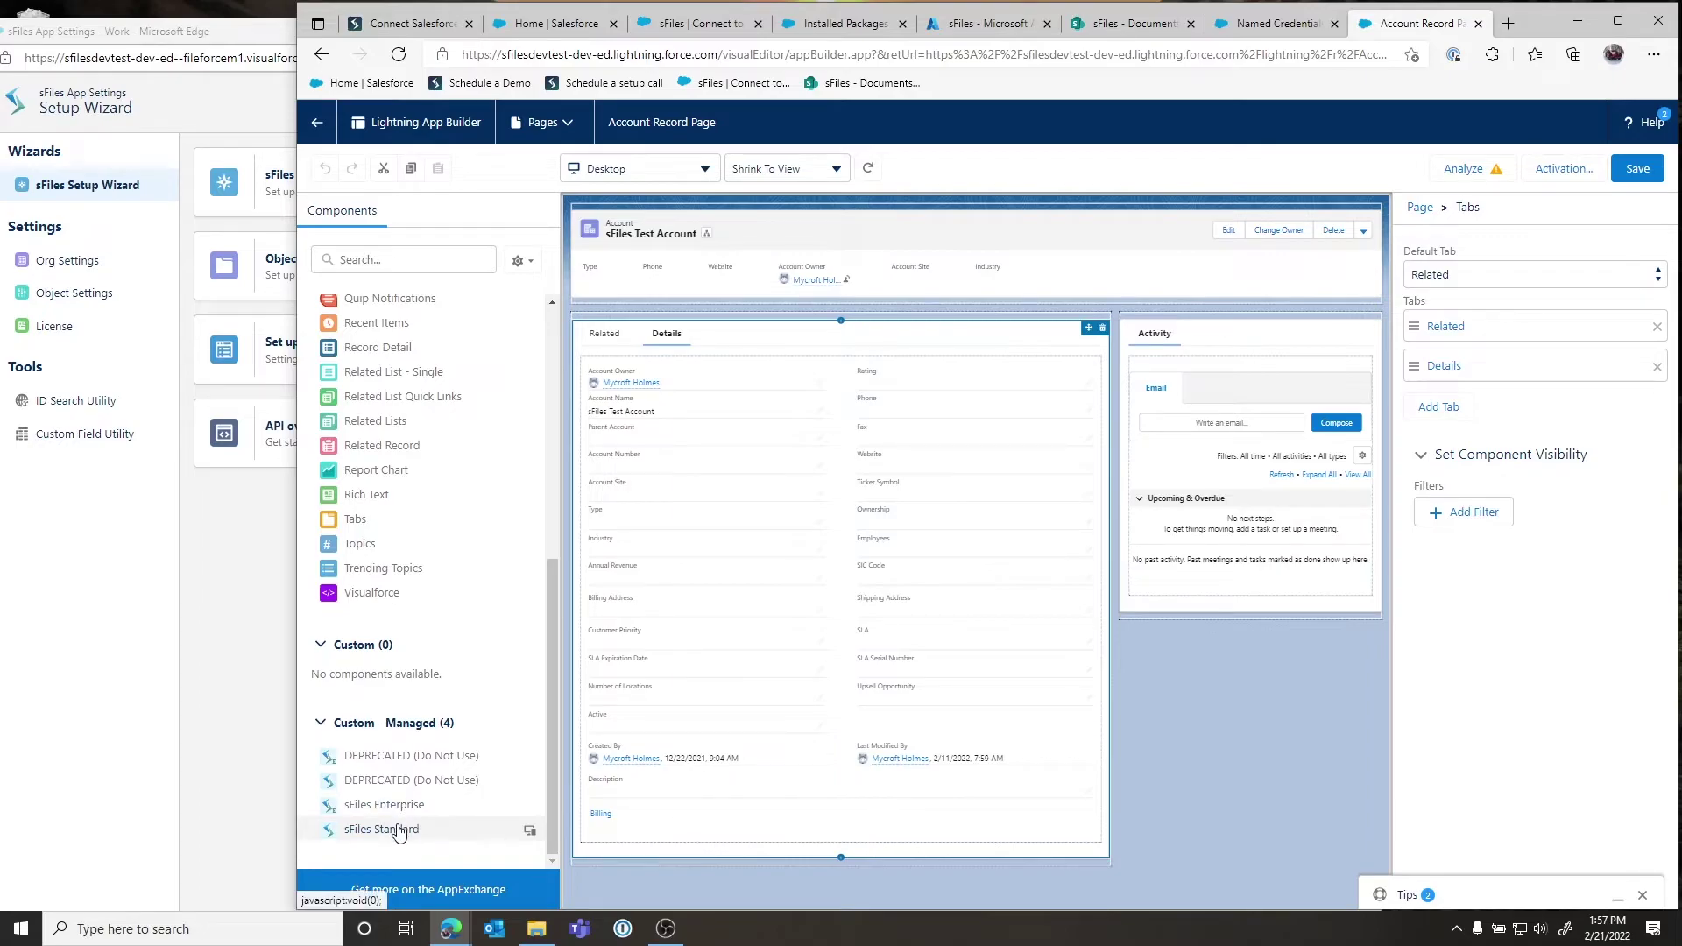
drag(397, 838, 679, 404)
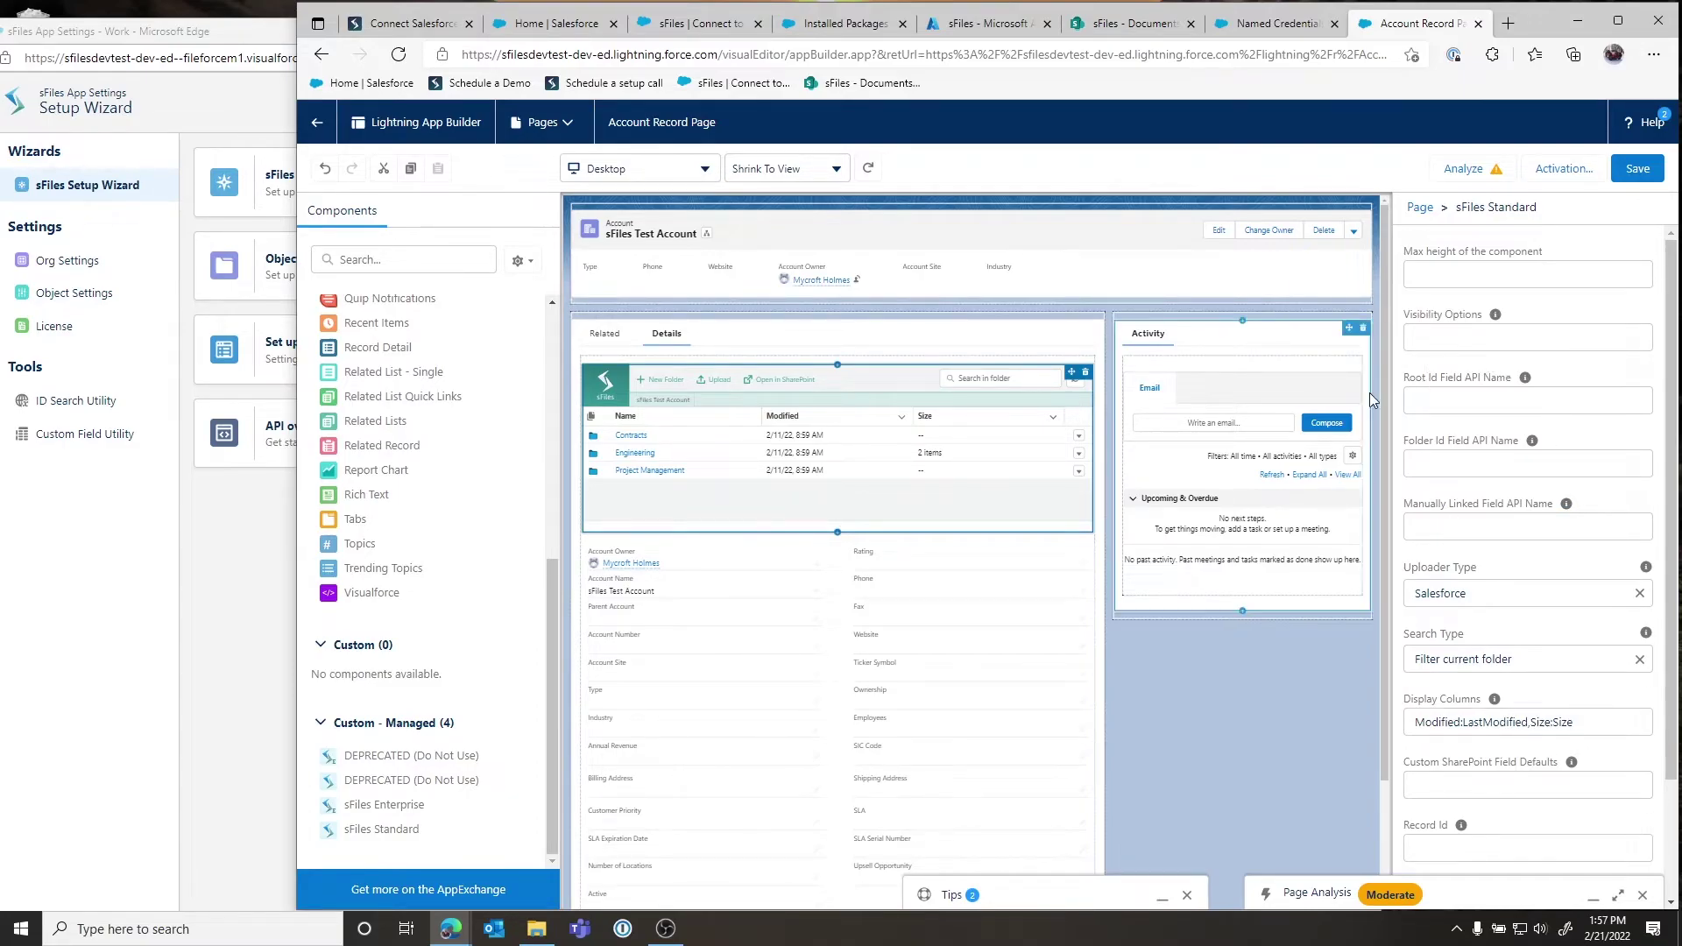
scroll(1562, 727, down, 2)
scroll(1559, 712, up, 2)
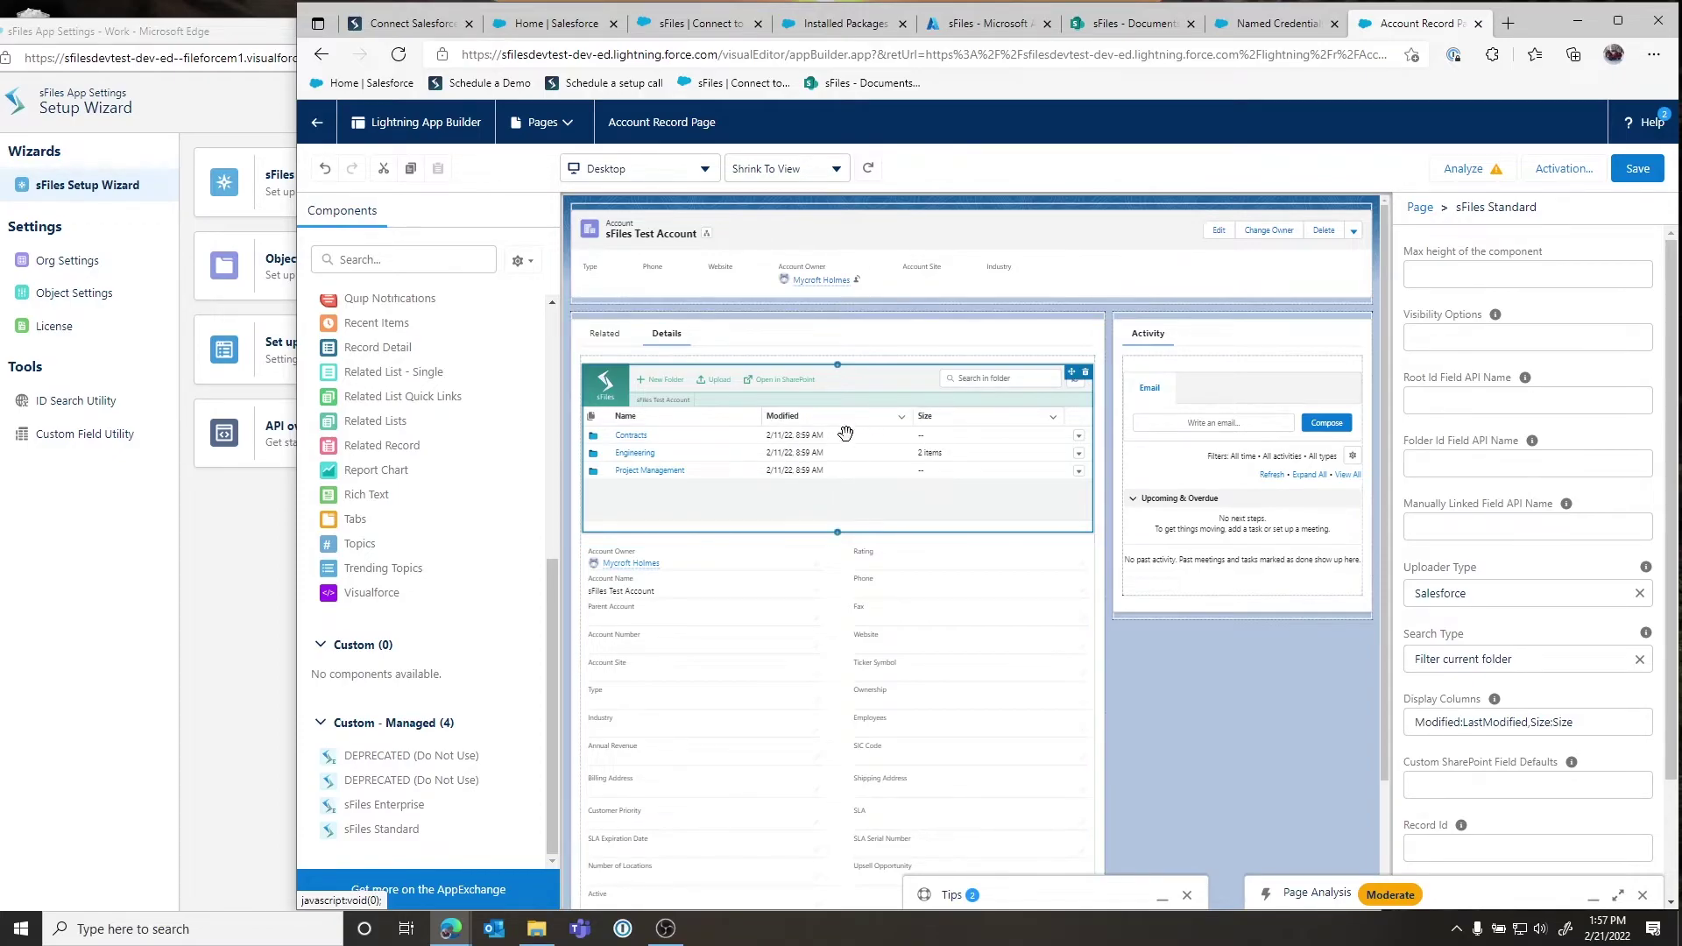
Save the page and return to the account's Details tab
click(1638, 177)
click(317, 122)
click(445, 353)
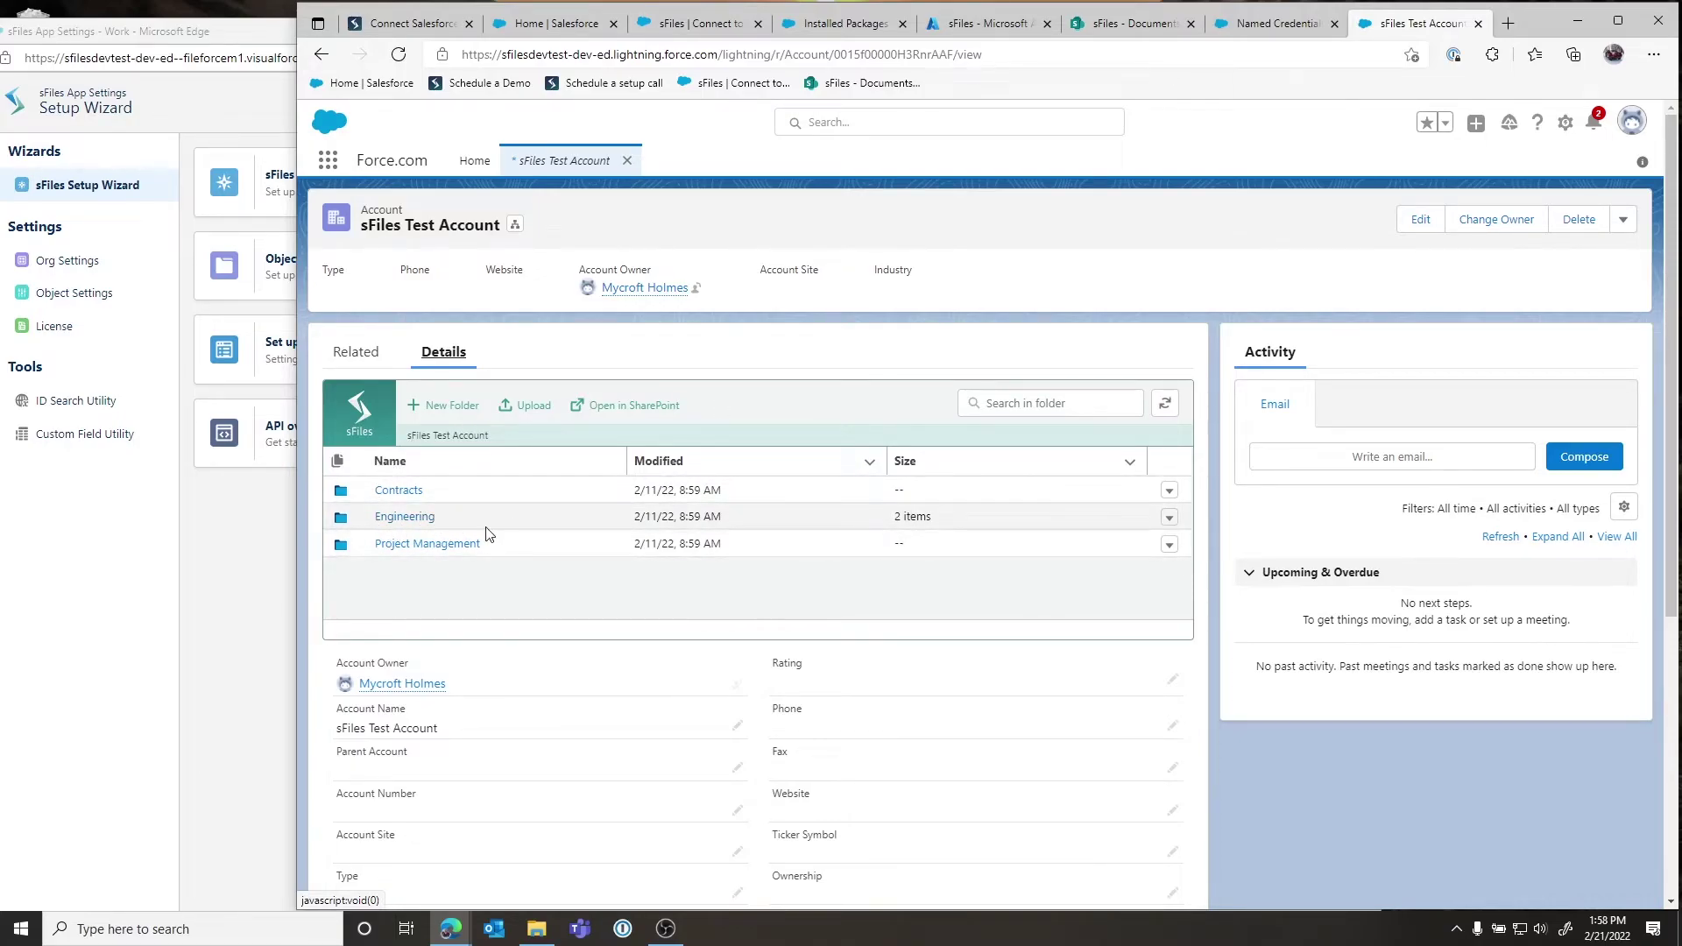
Close sFiles App Settings and drop the Set up sFiles PDF and Test Docuemnt.docx onto the sFiles panel
drag(193, 40, 393, 32)
click(1561, 24)
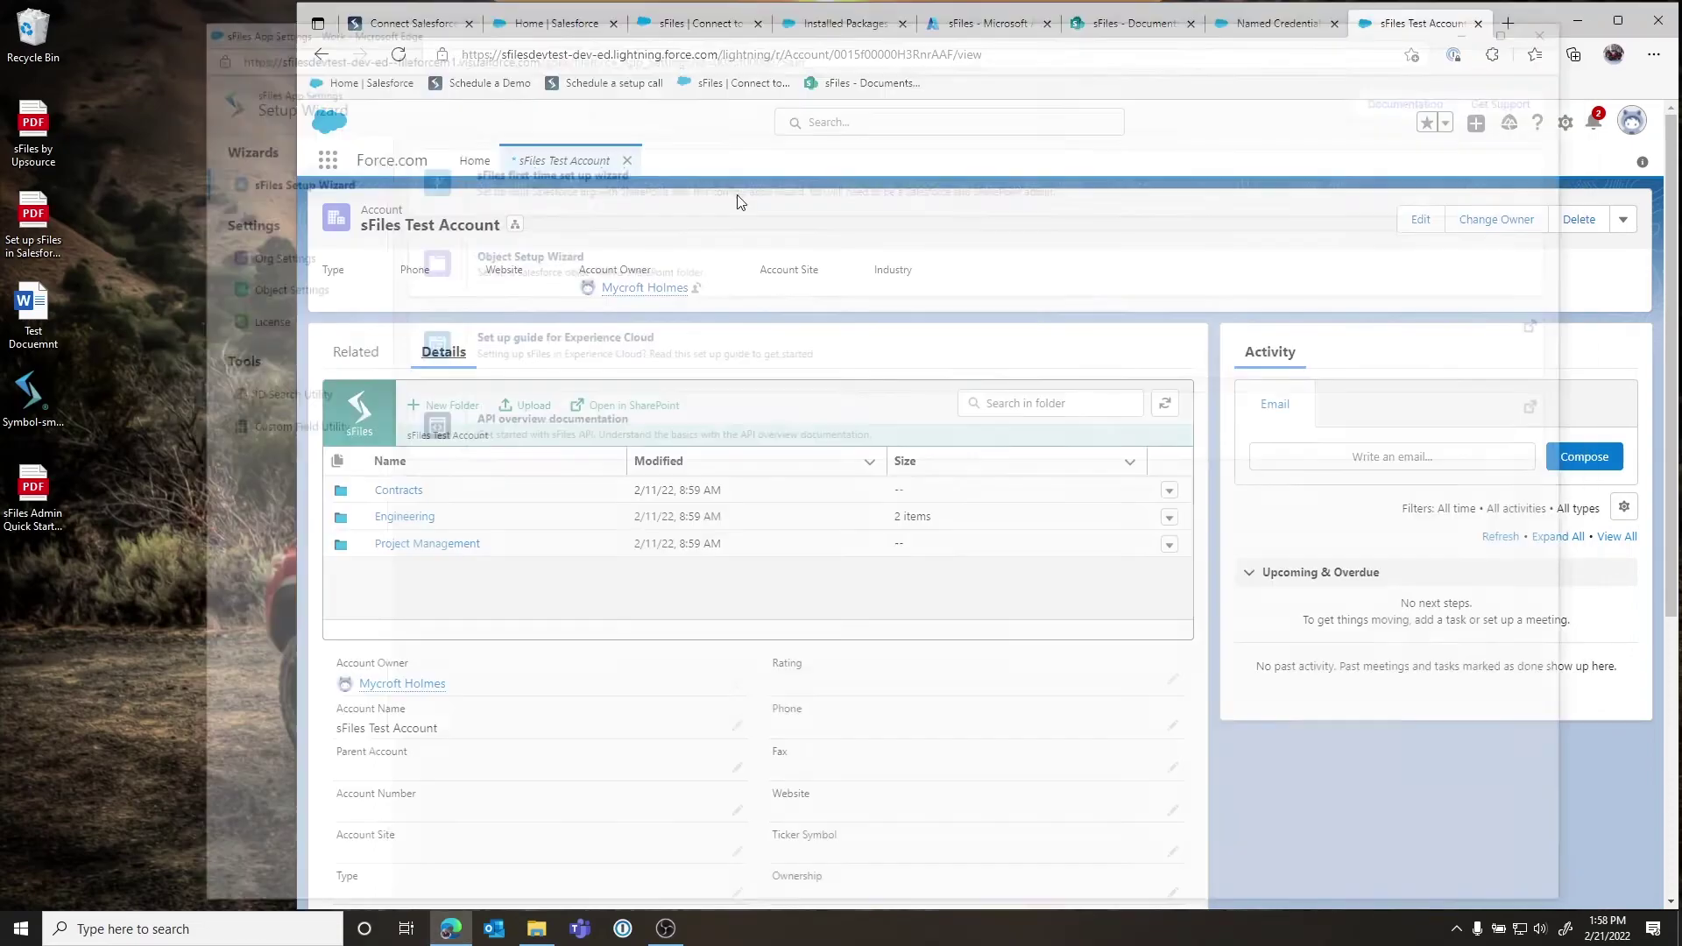
drag(79, 201, 7, 348)
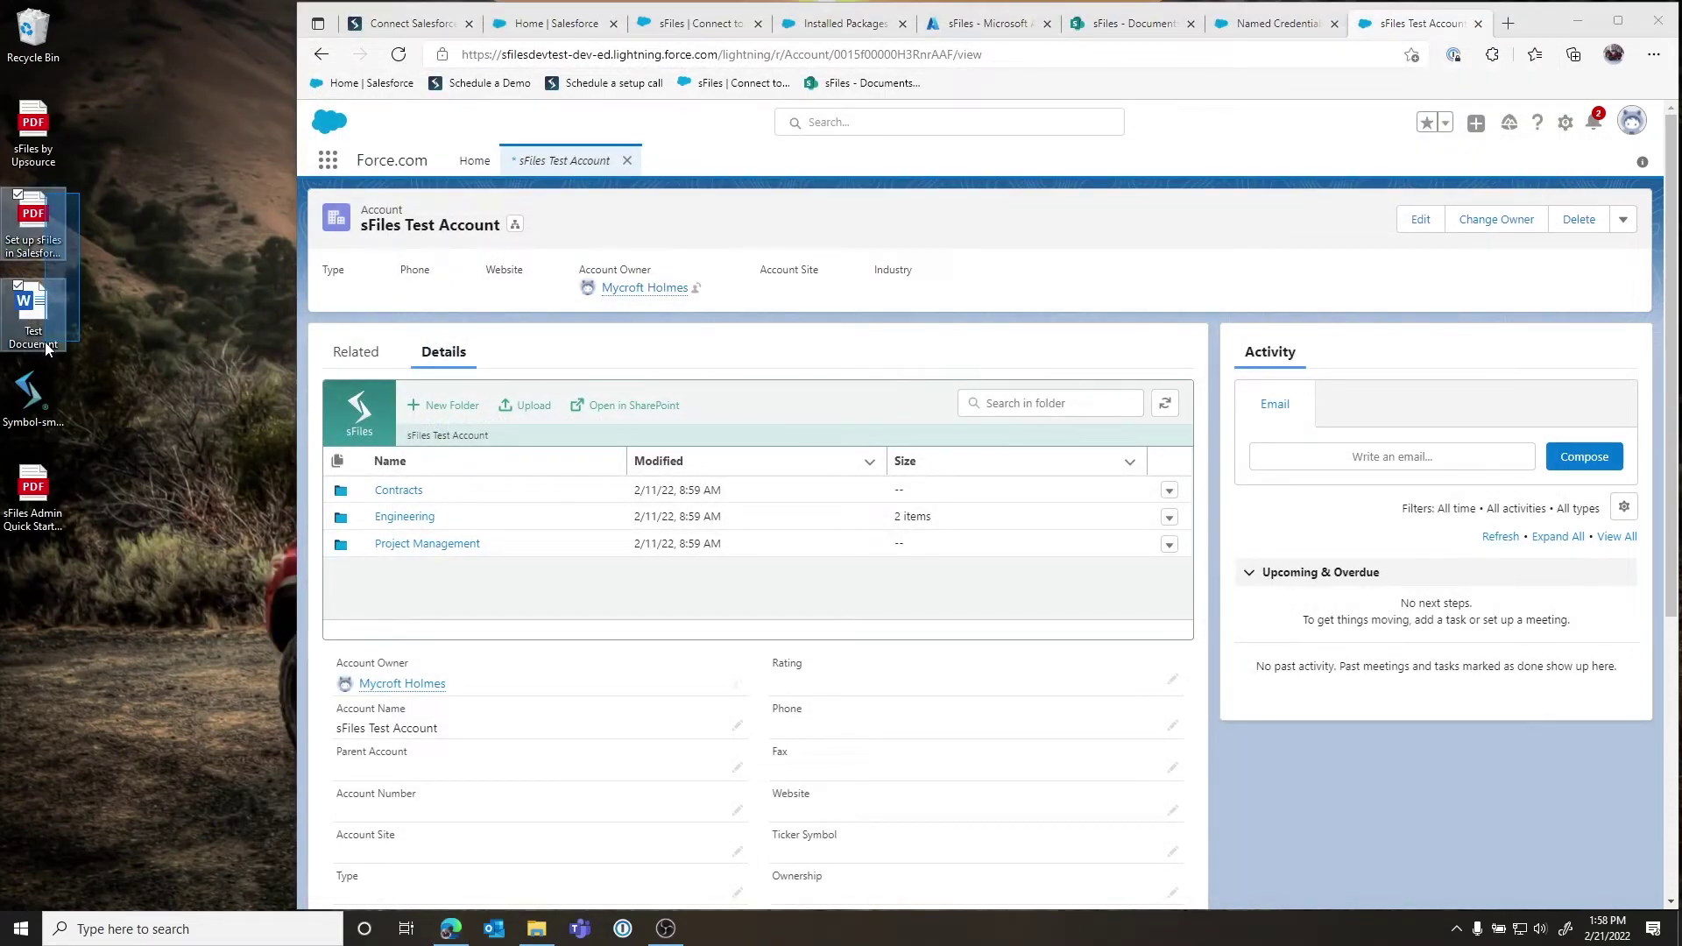
drag(33, 219, 673, 496)
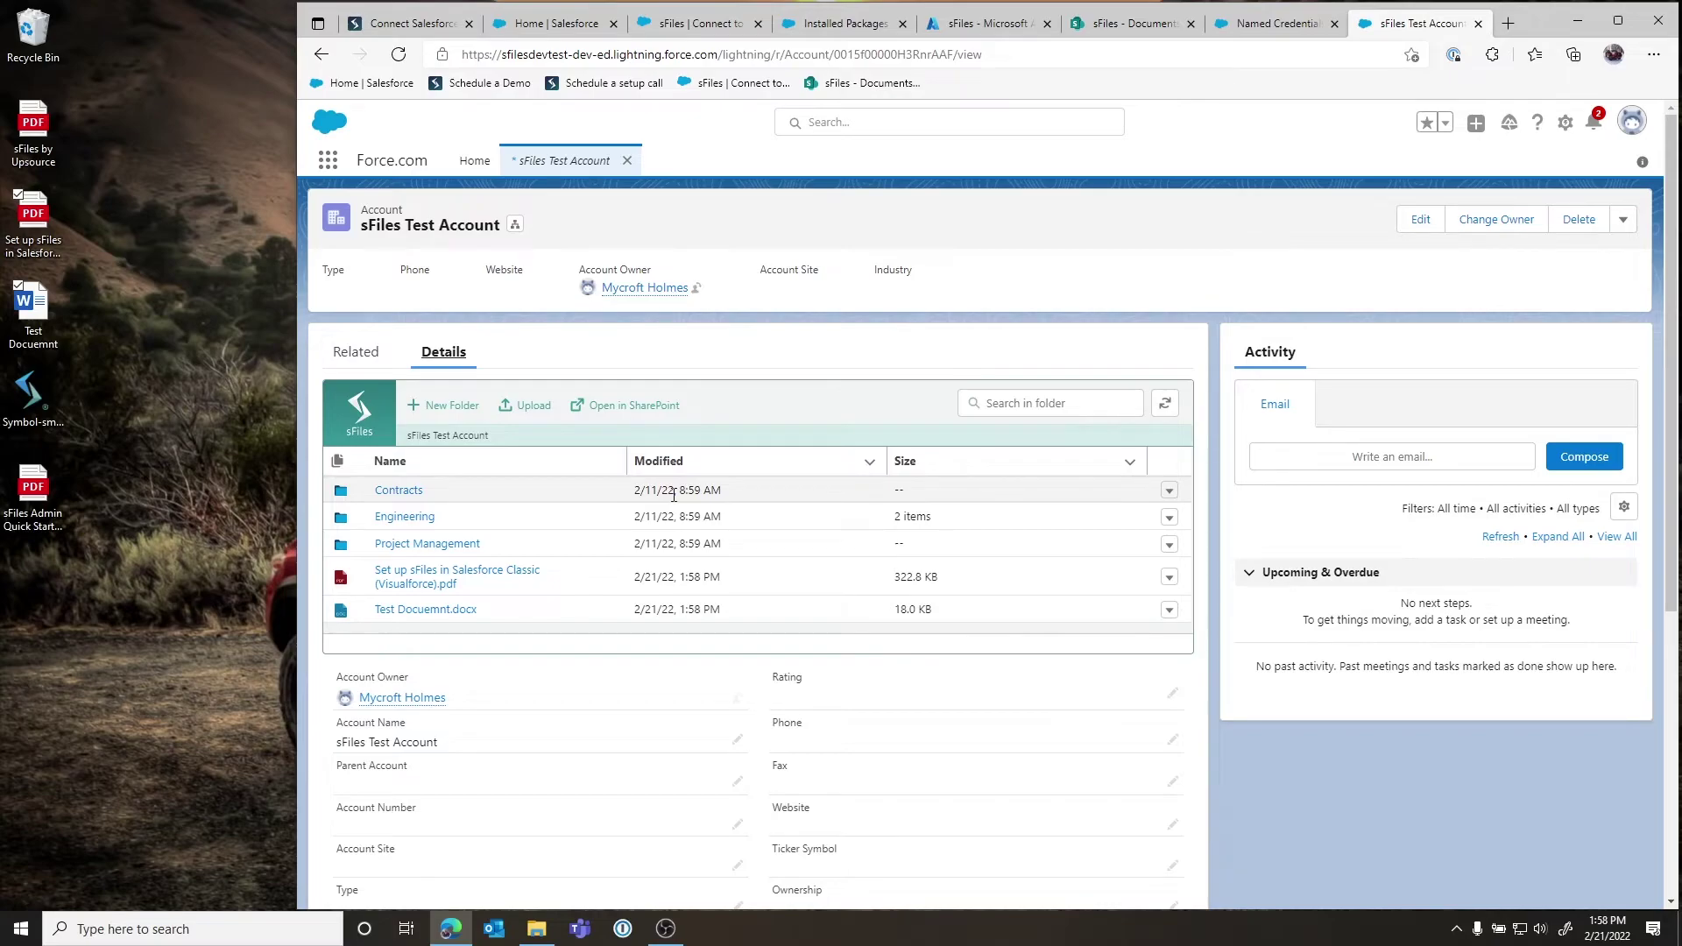
click(1563, 124)
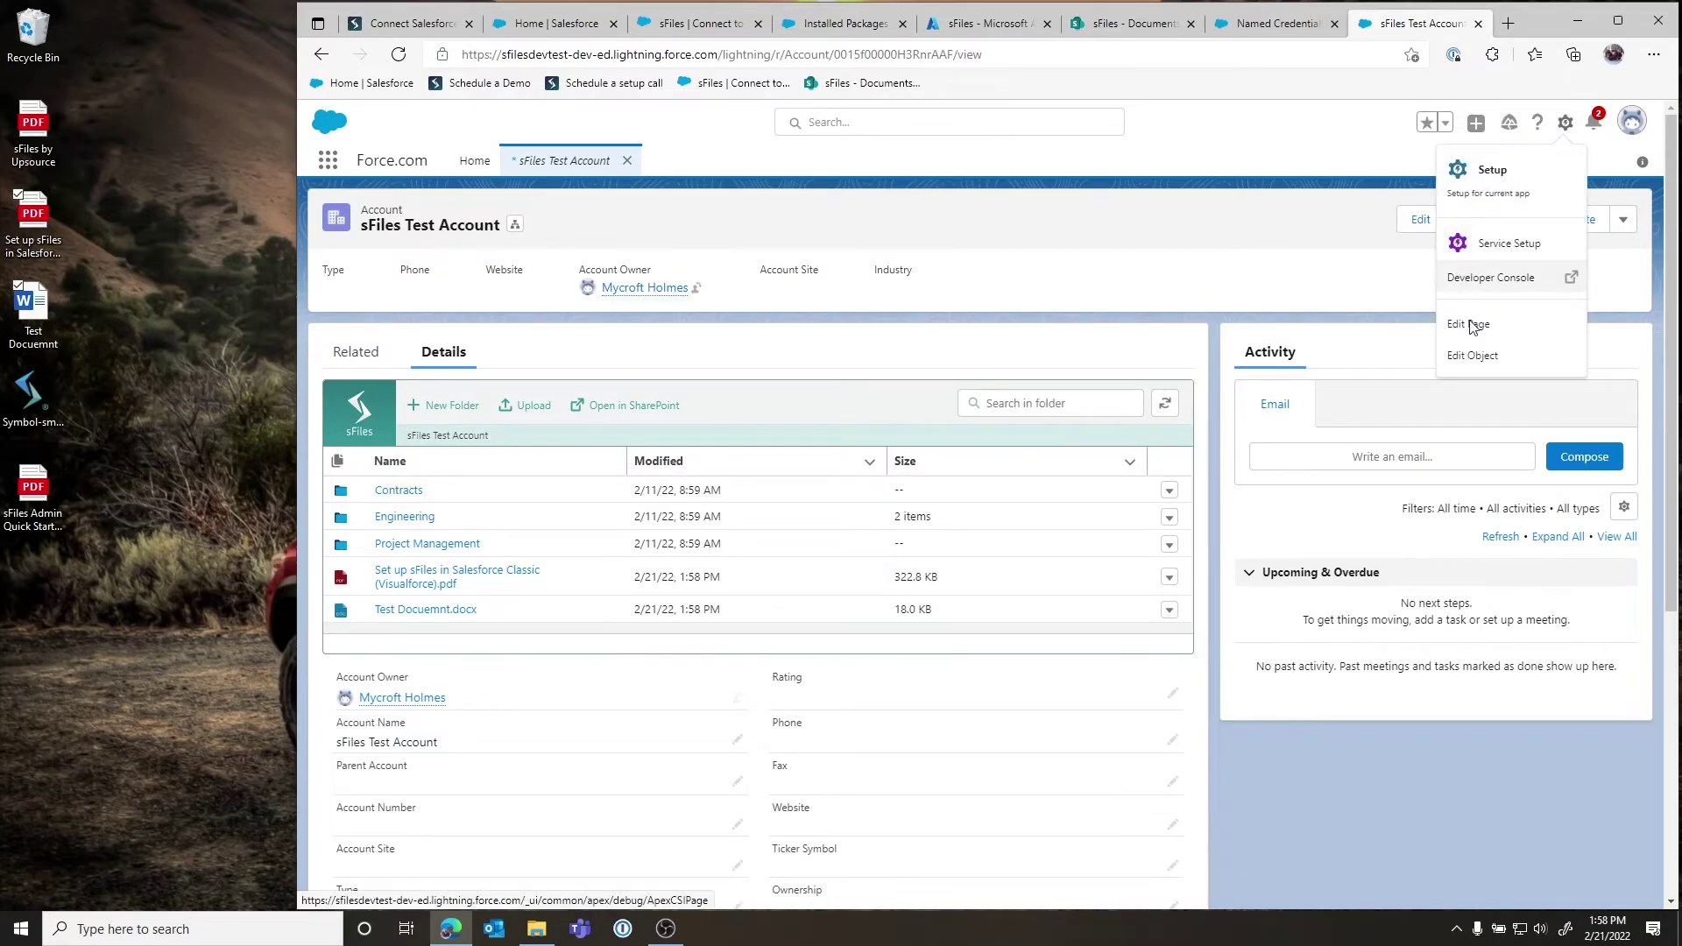
In Setup, find Installed Packages via Quick Find 'instal' and configure the sFiles package
click(1518, 181)
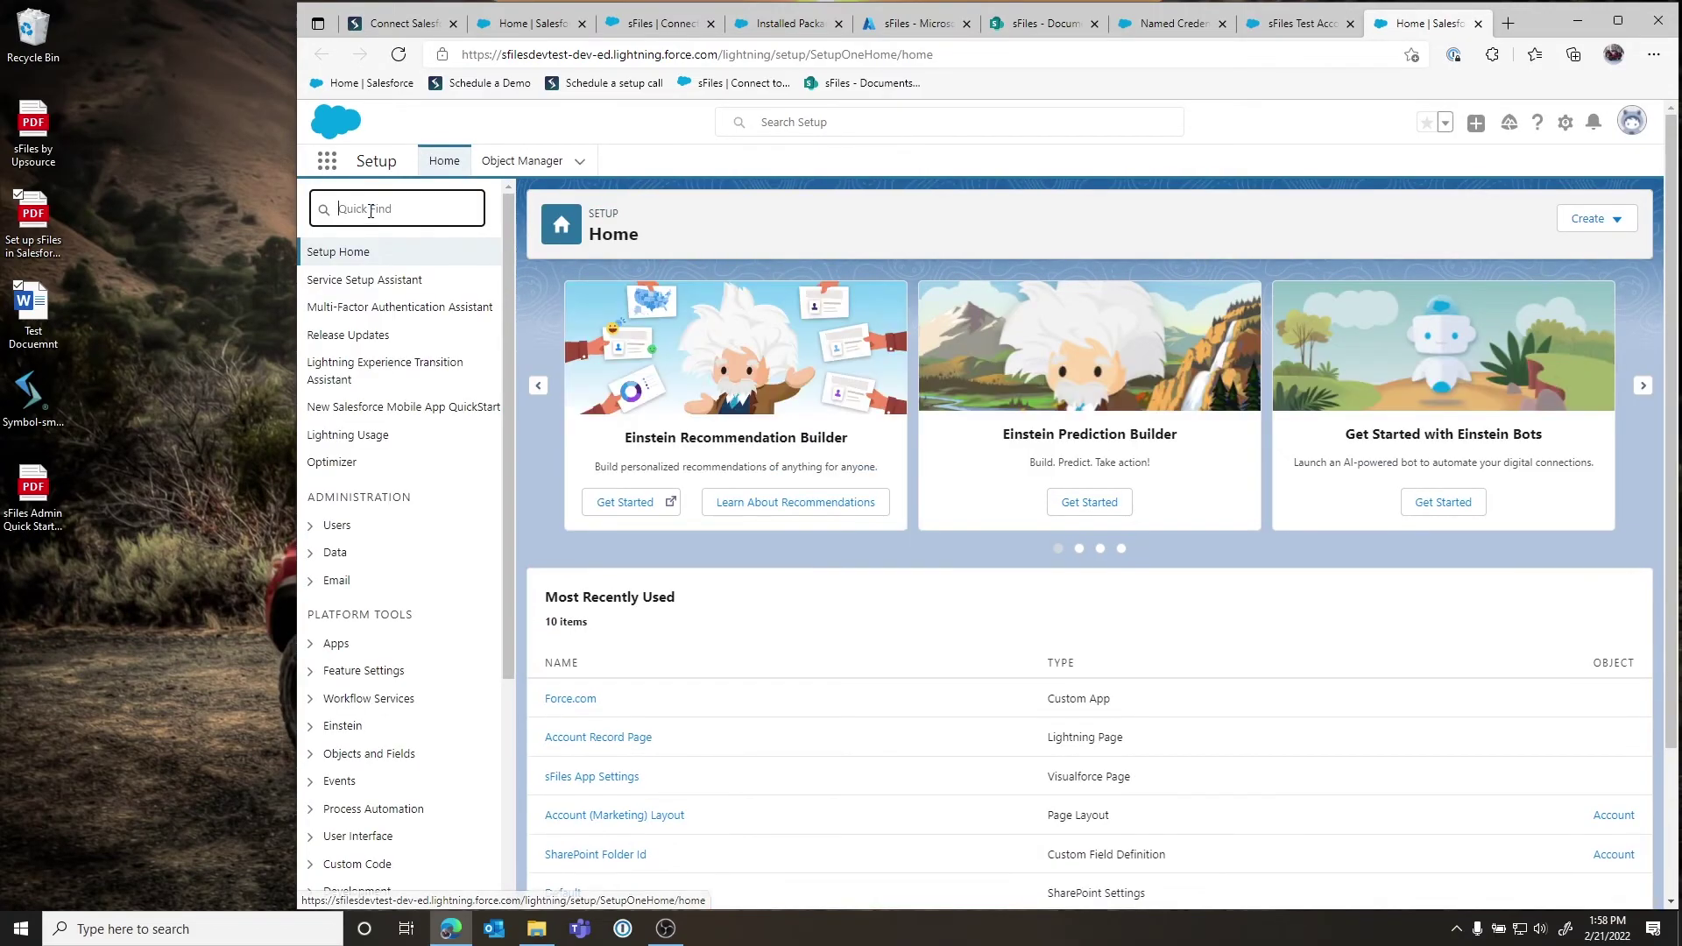
click(371, 211)
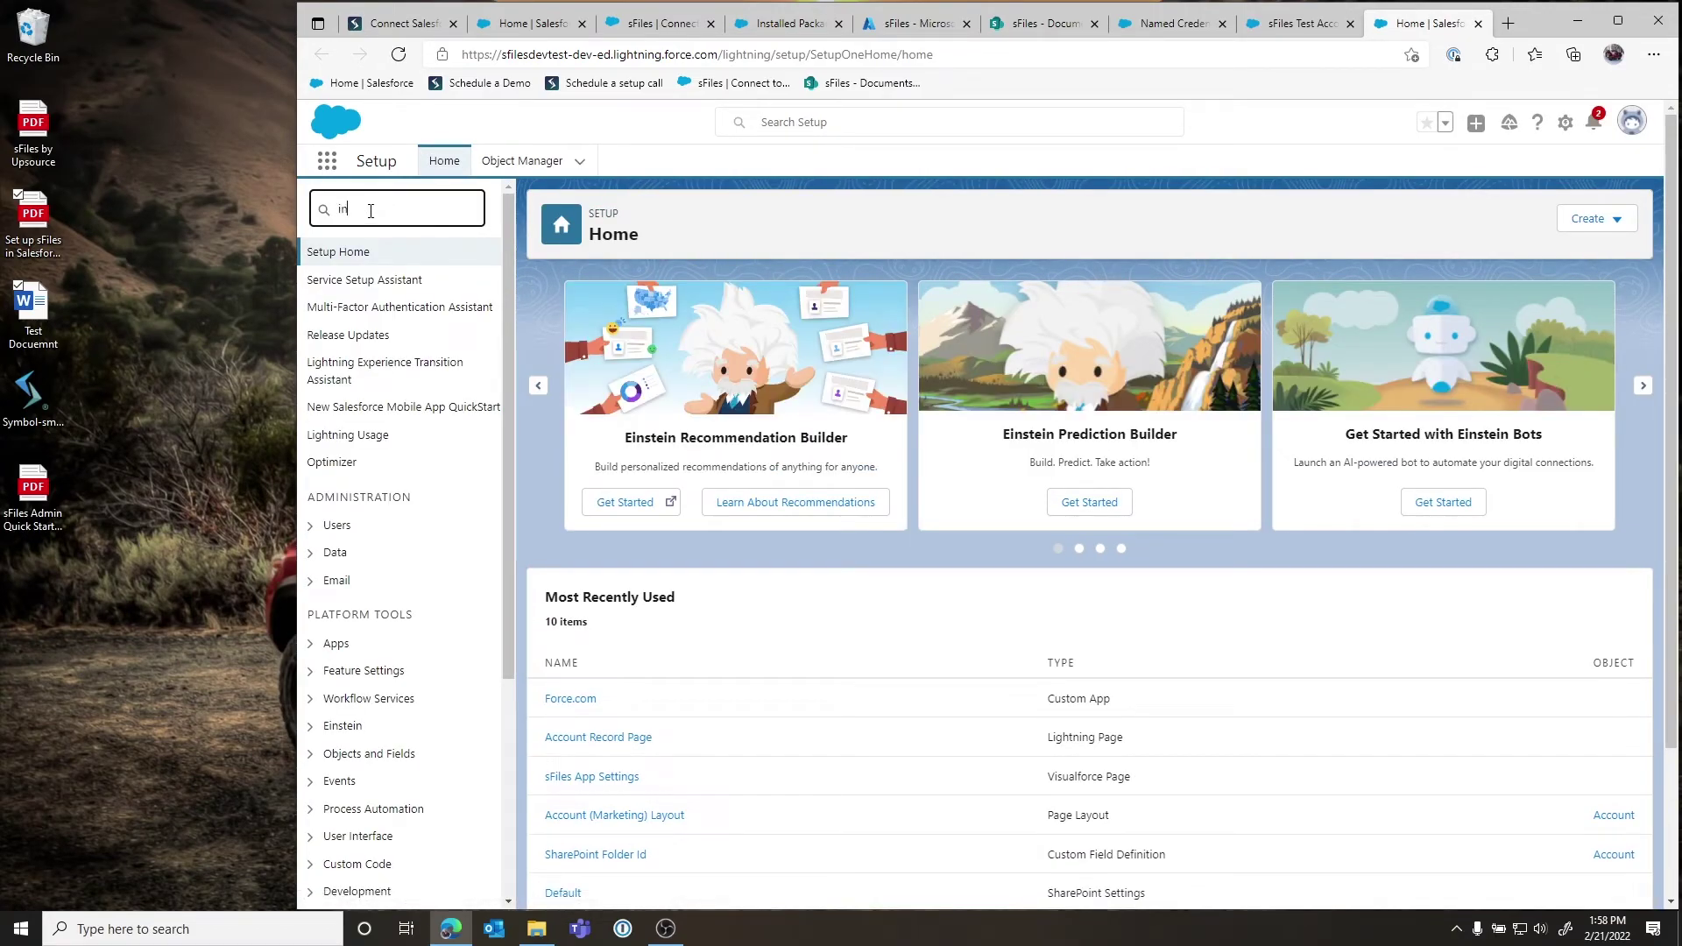
text(instal)
click(404, 307)
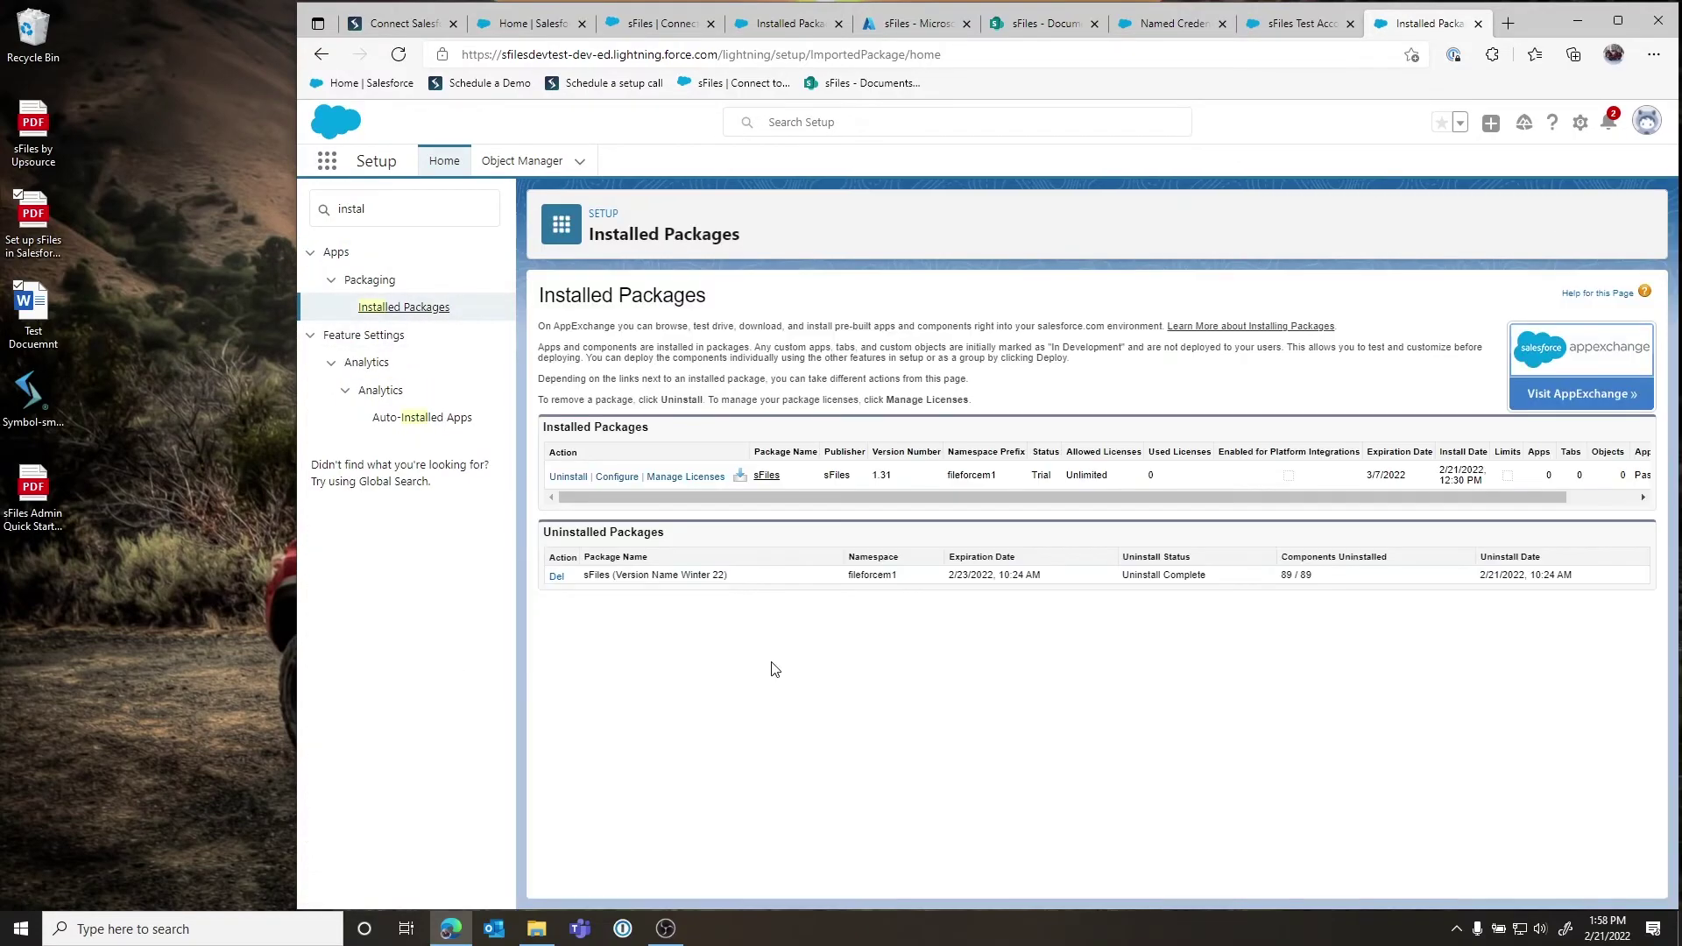
click(617, 475)
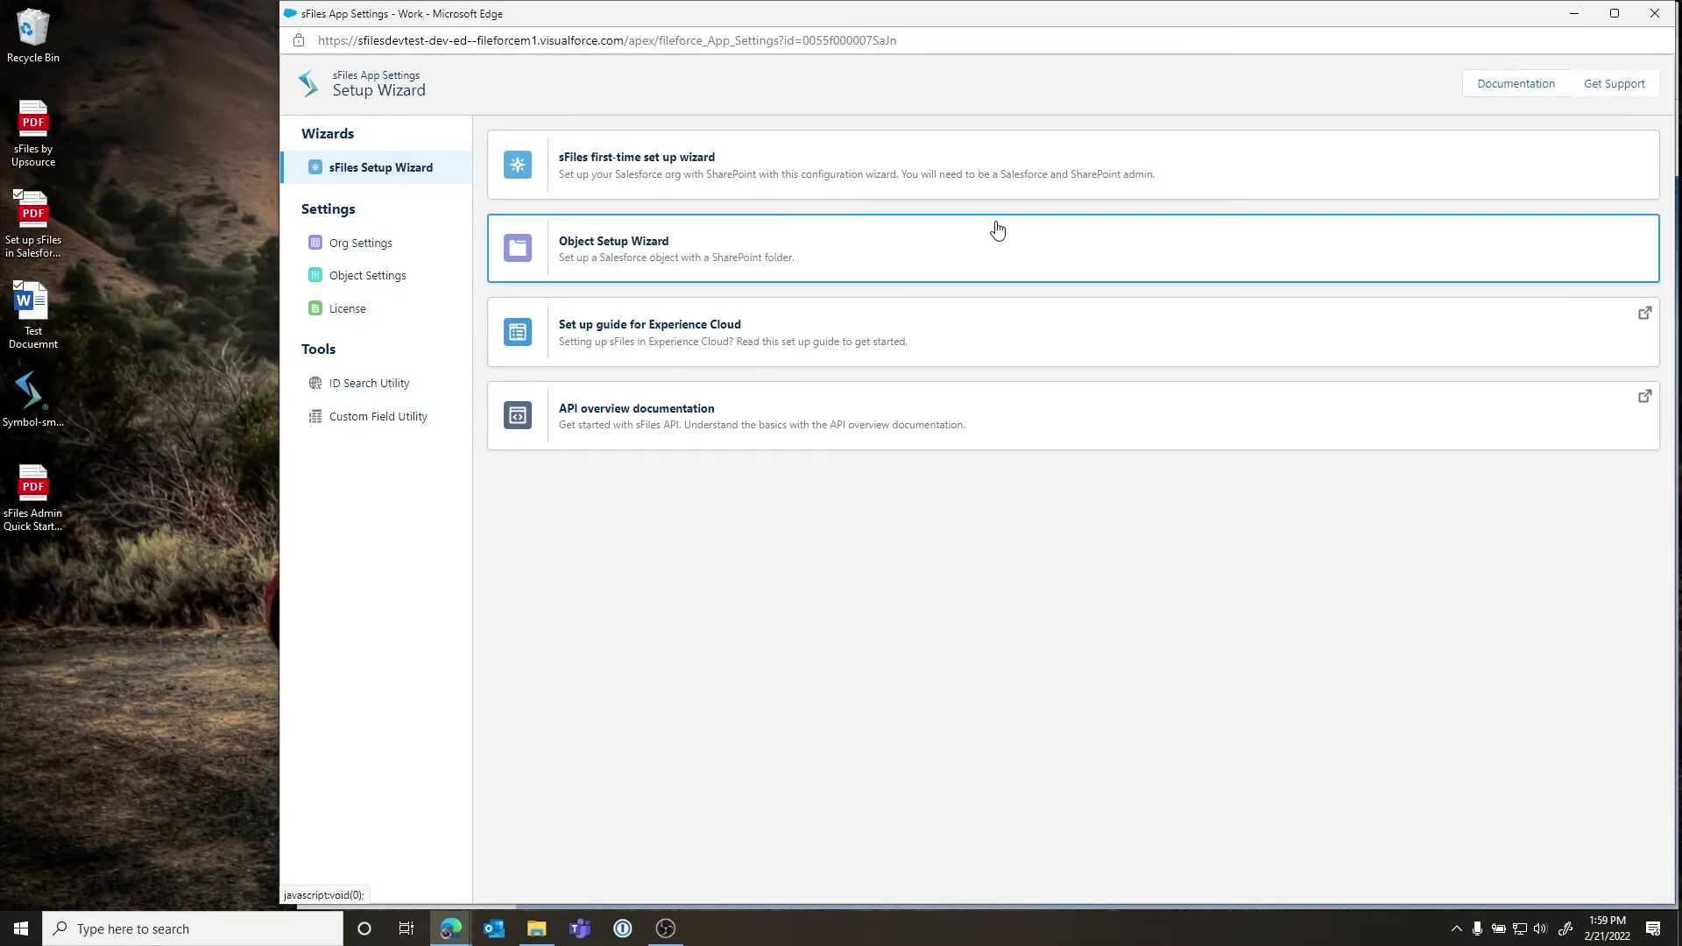
Review the sFiles Org Settings and their SharePoint Settings, then return to the sFiles window
click(347, 250)
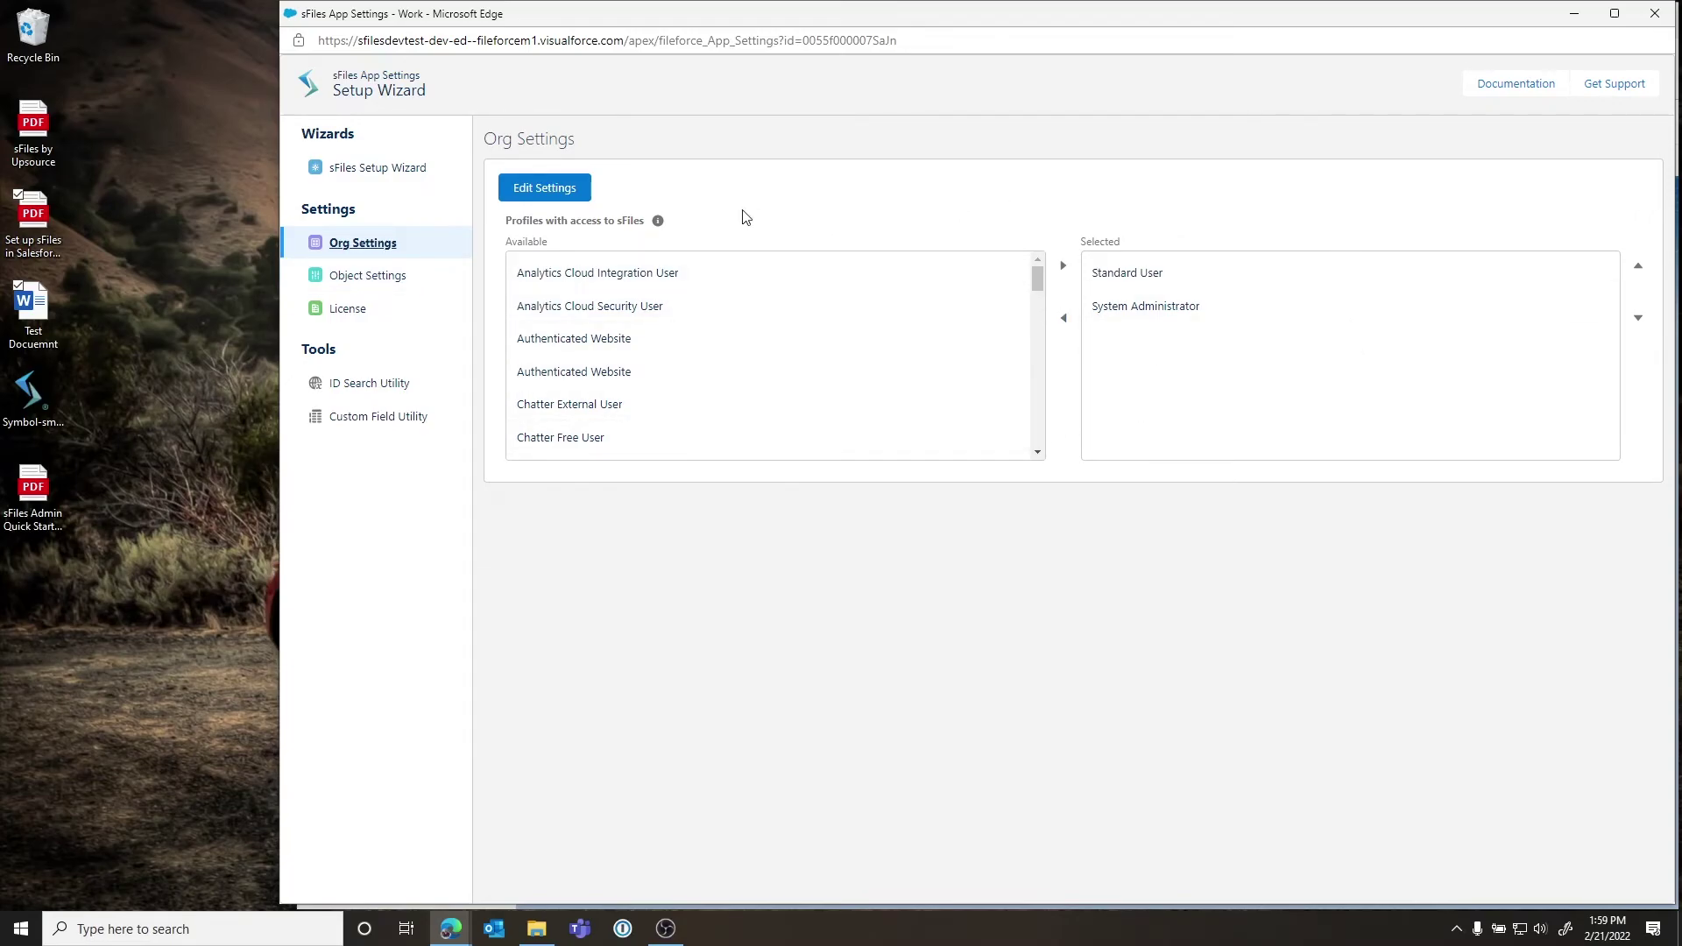
click(556, 190)
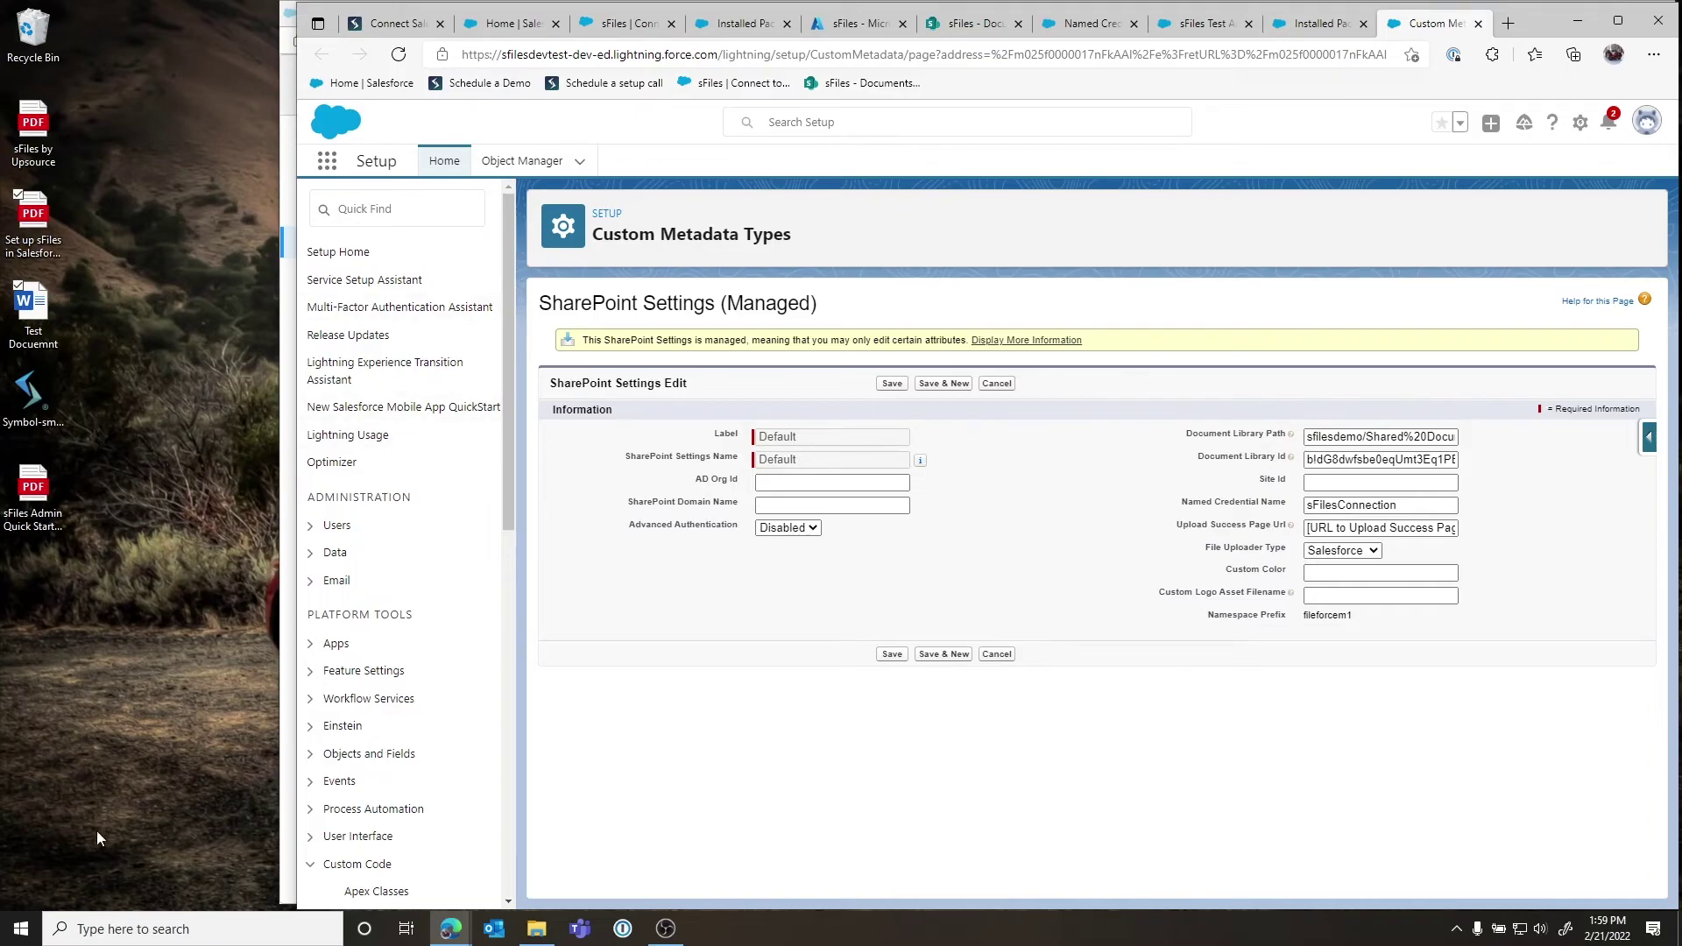
click(287, 813)
In Object Settings, select Account and review its SharePoint Object Settings record
click(375, 274)
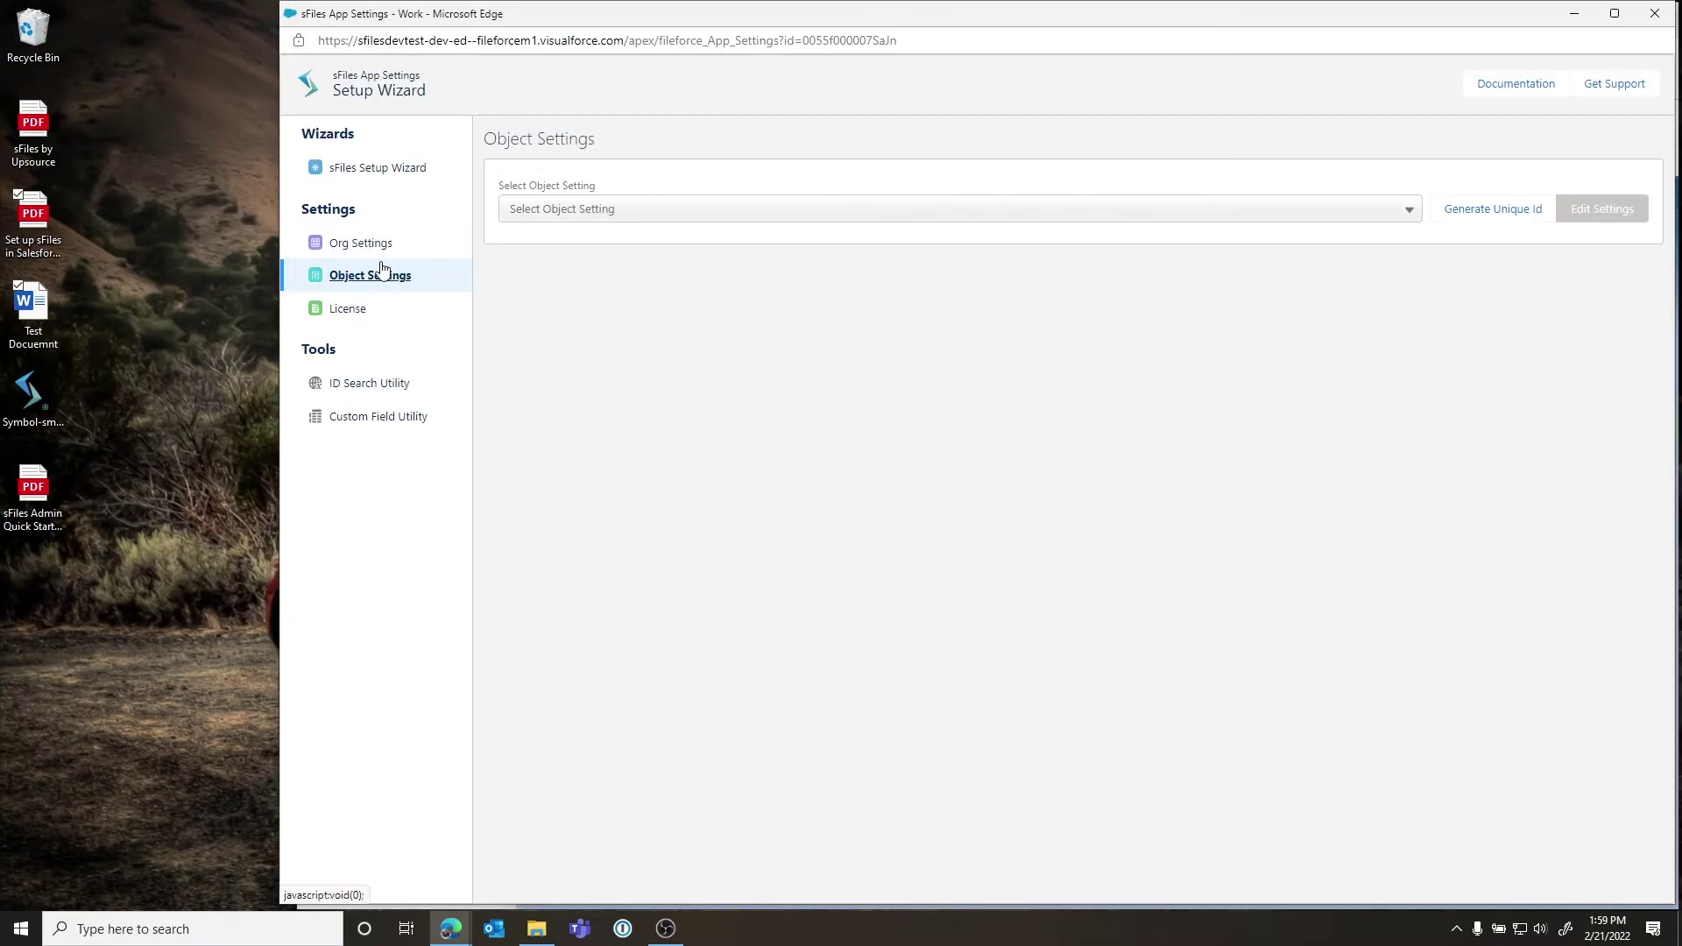
click(1008, 213)
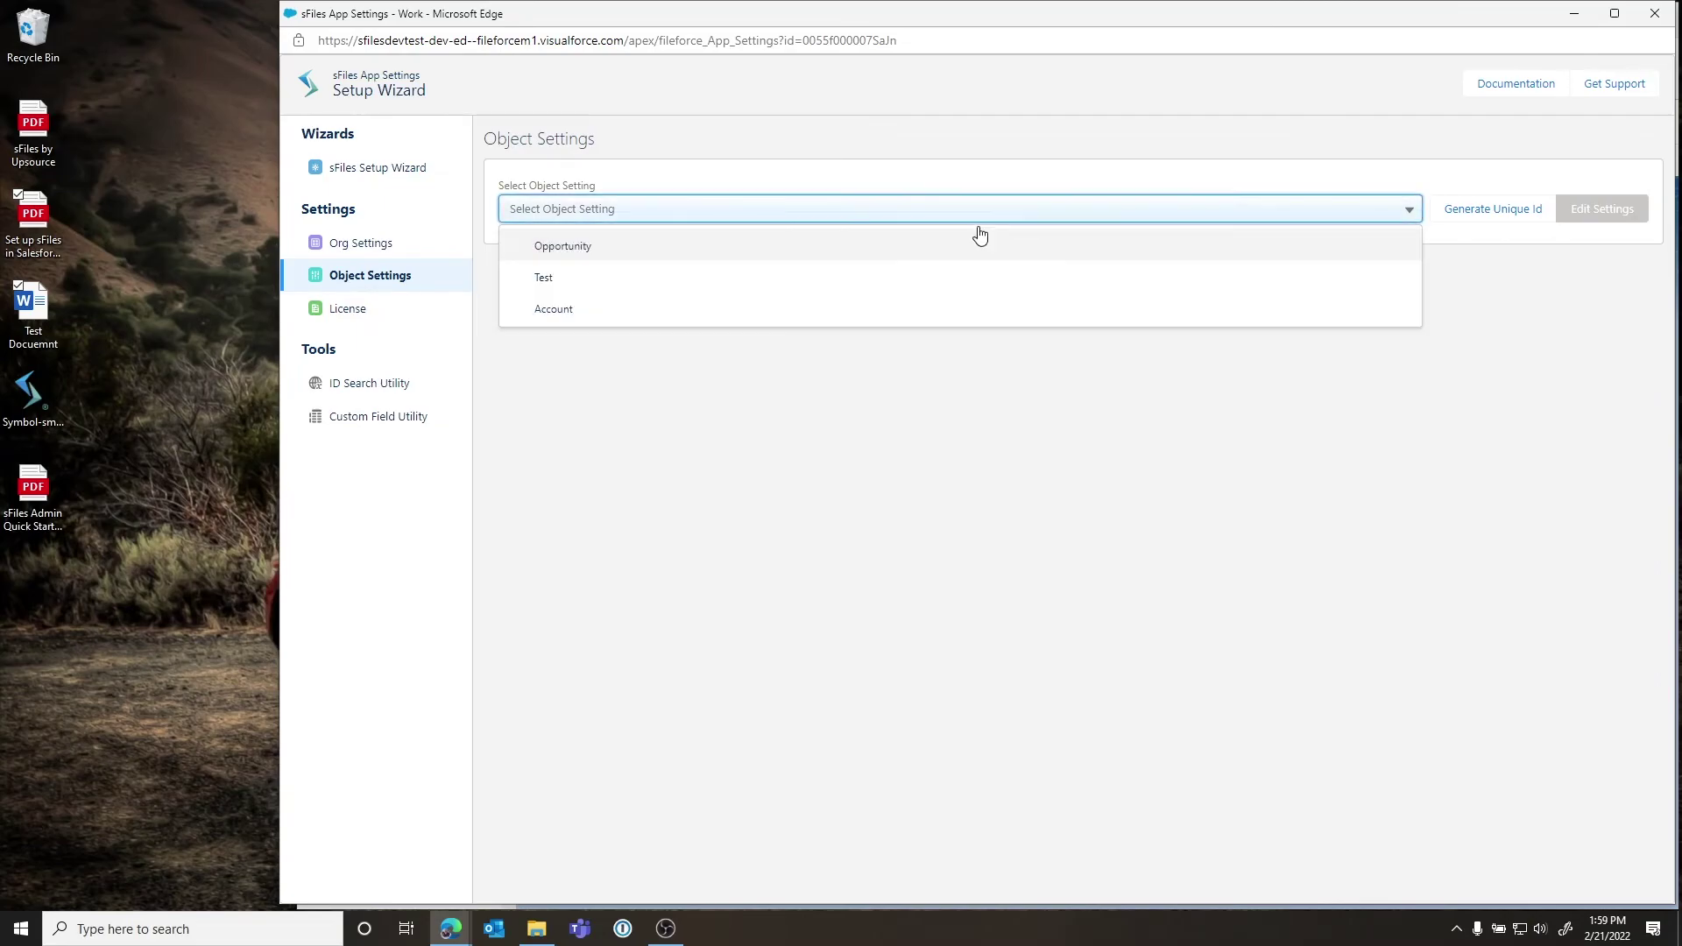
click(571, 316)
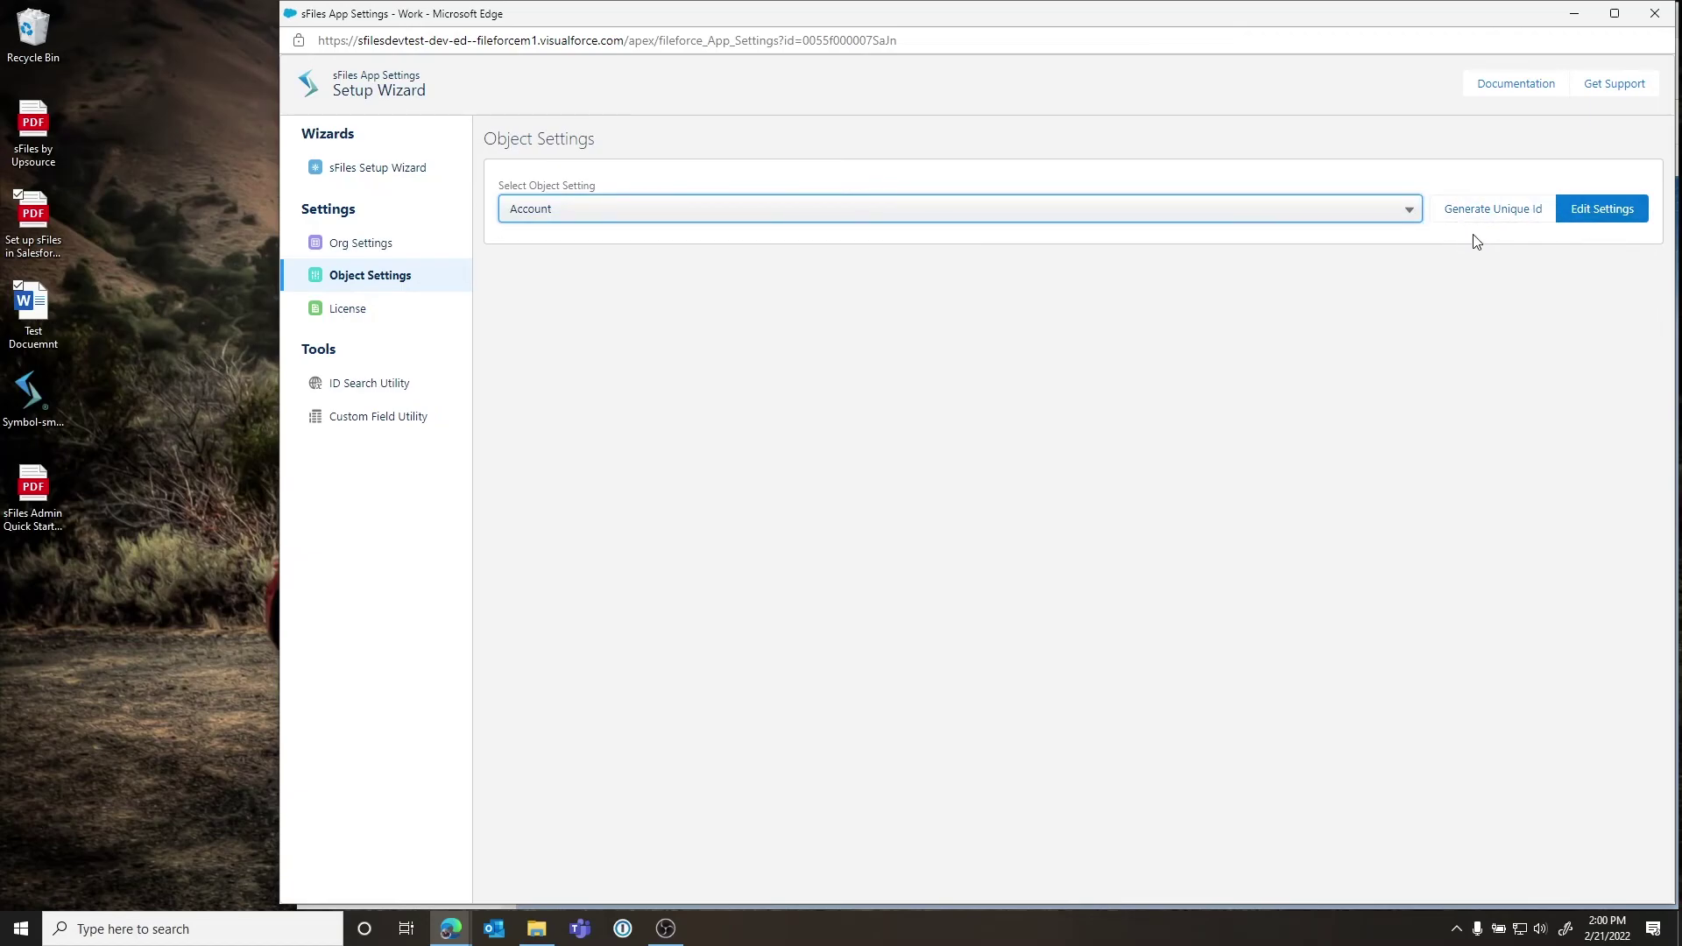
click(1600, 213)
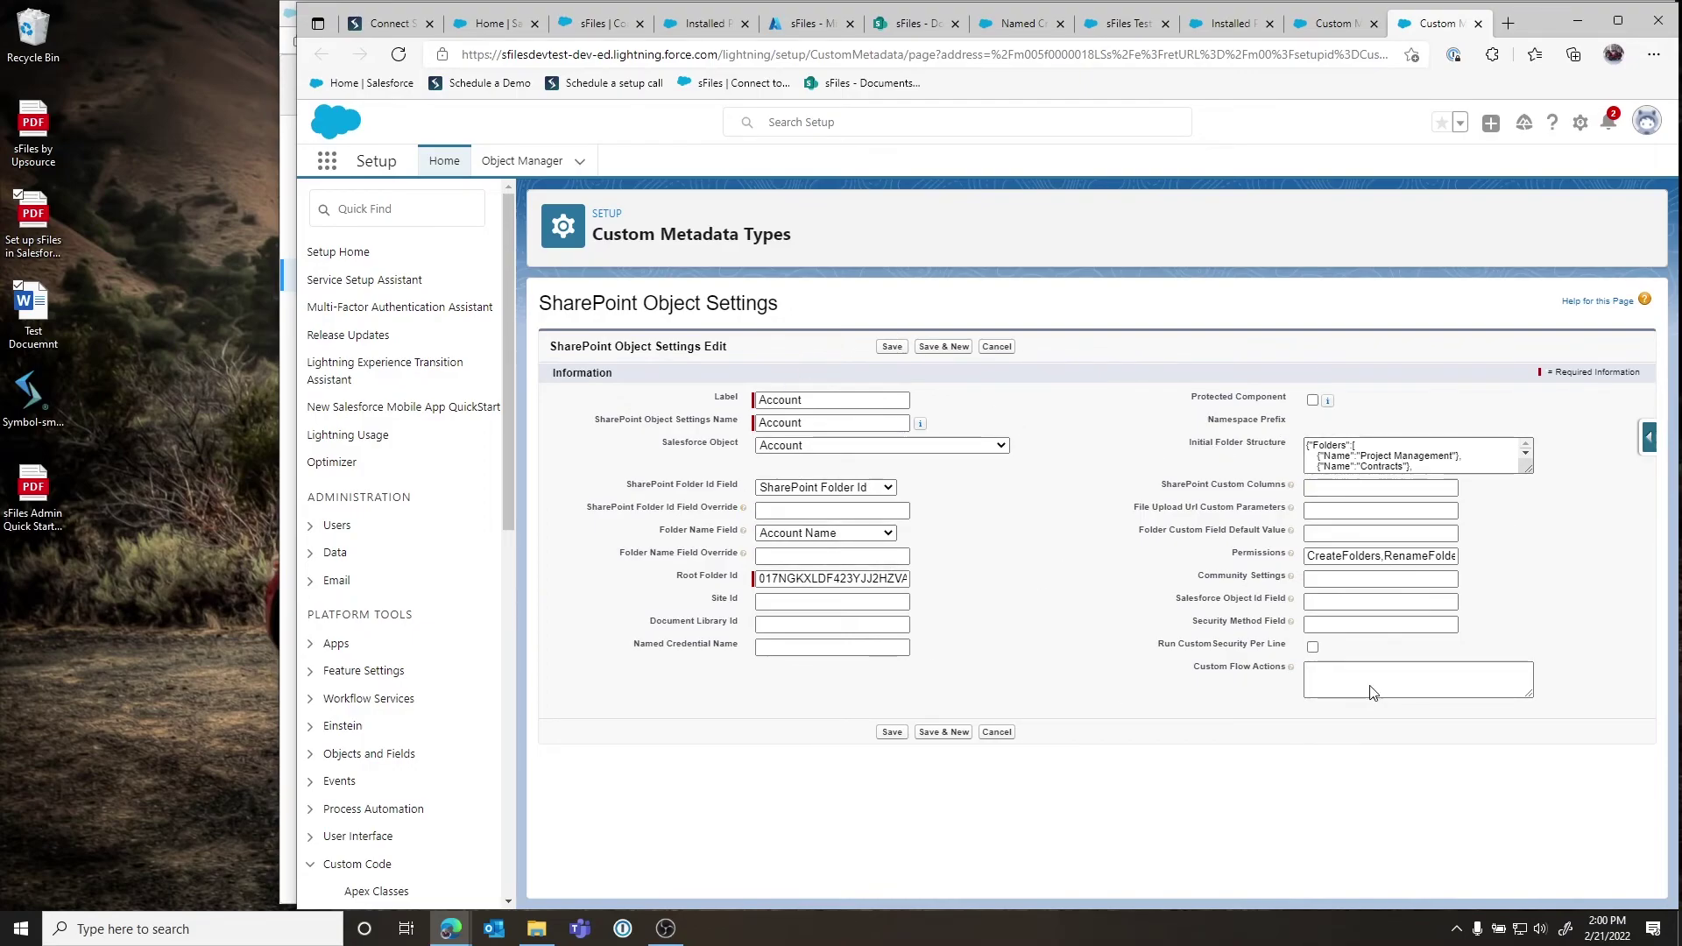
click(289, 482)
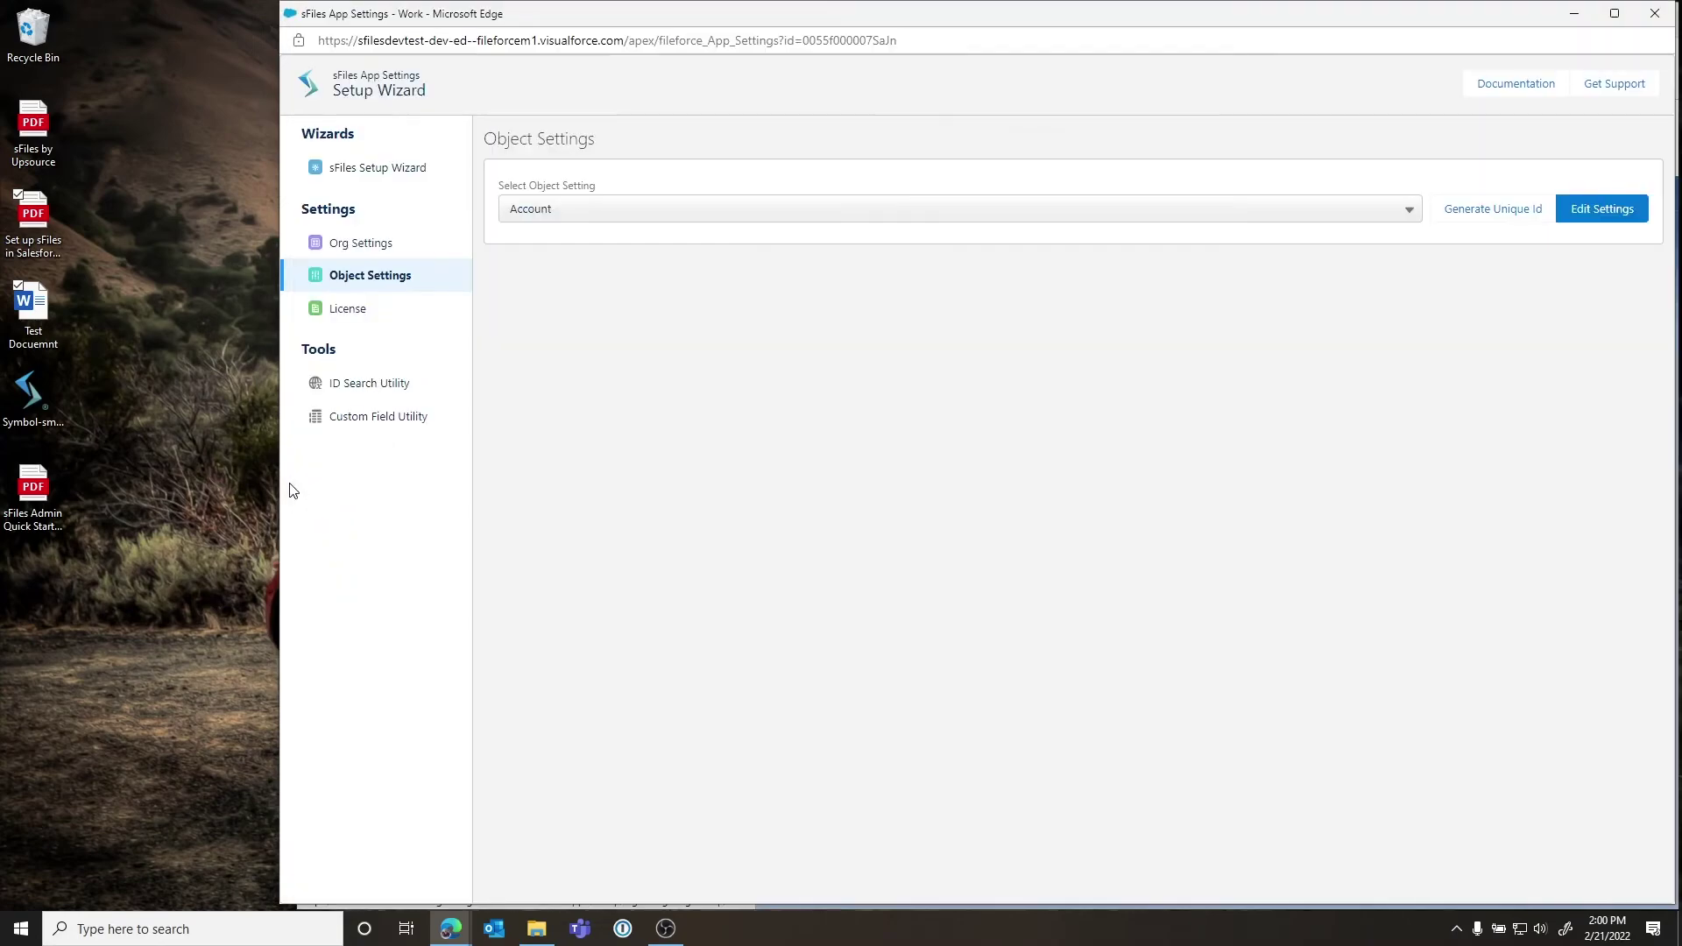
In the ID Search Utility, select site sFiles Demo, library Documents, folder Accounts, subfolder Cogswell's Cogs LTD
click(376, 386)
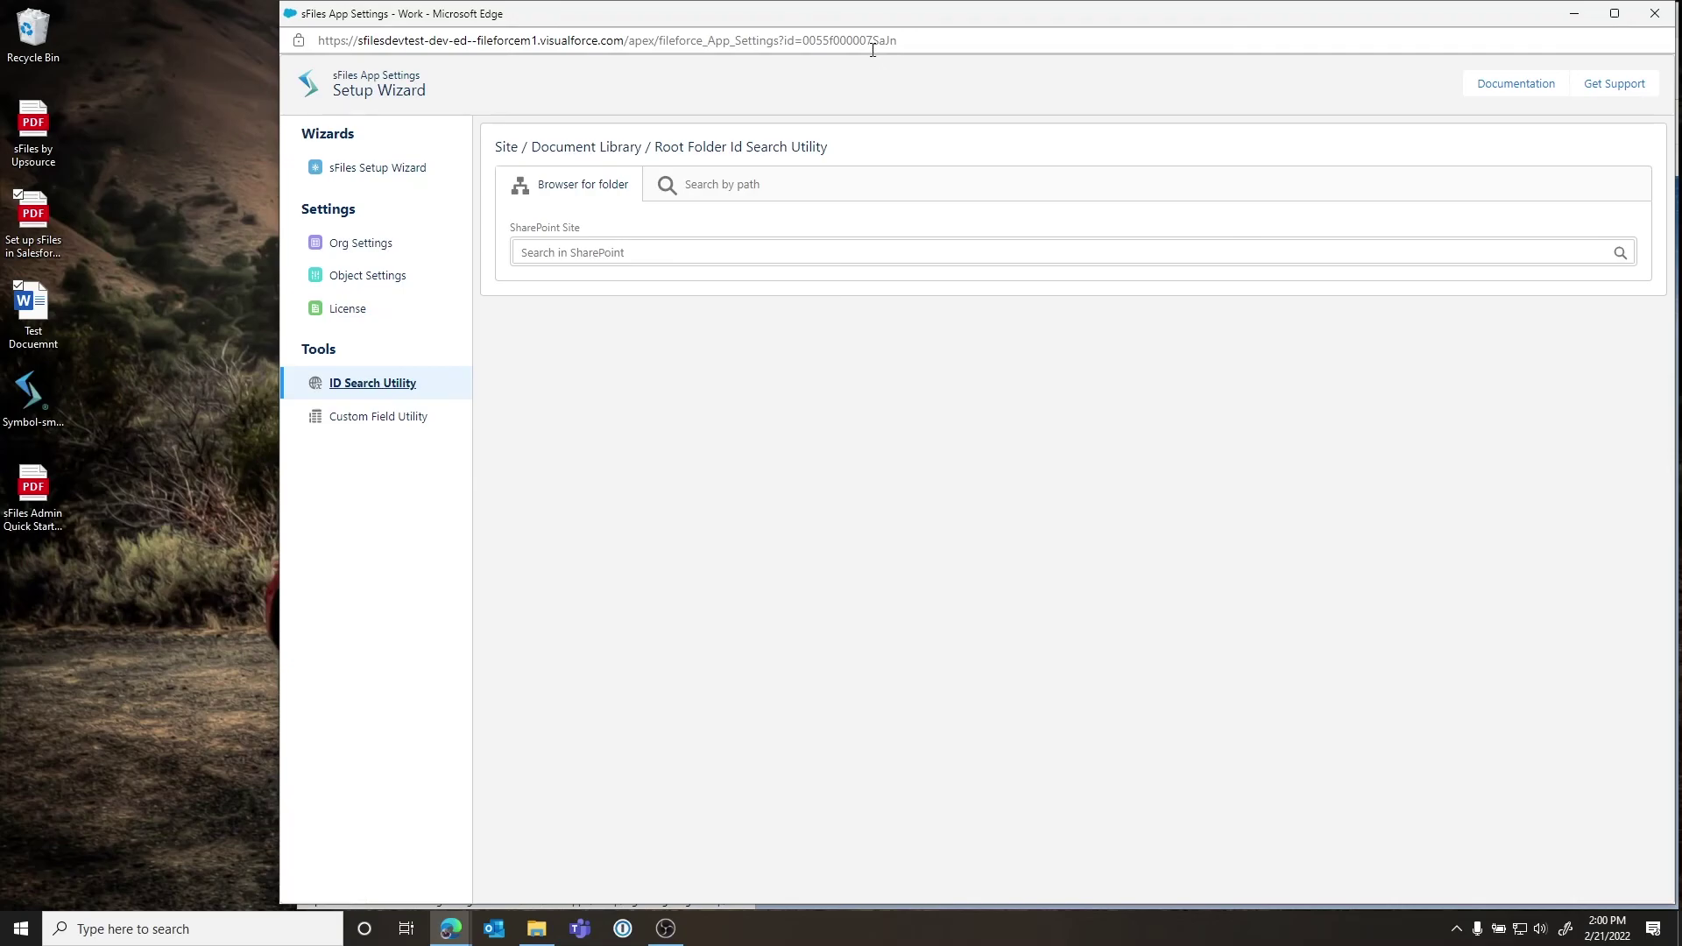
click(736, 252)
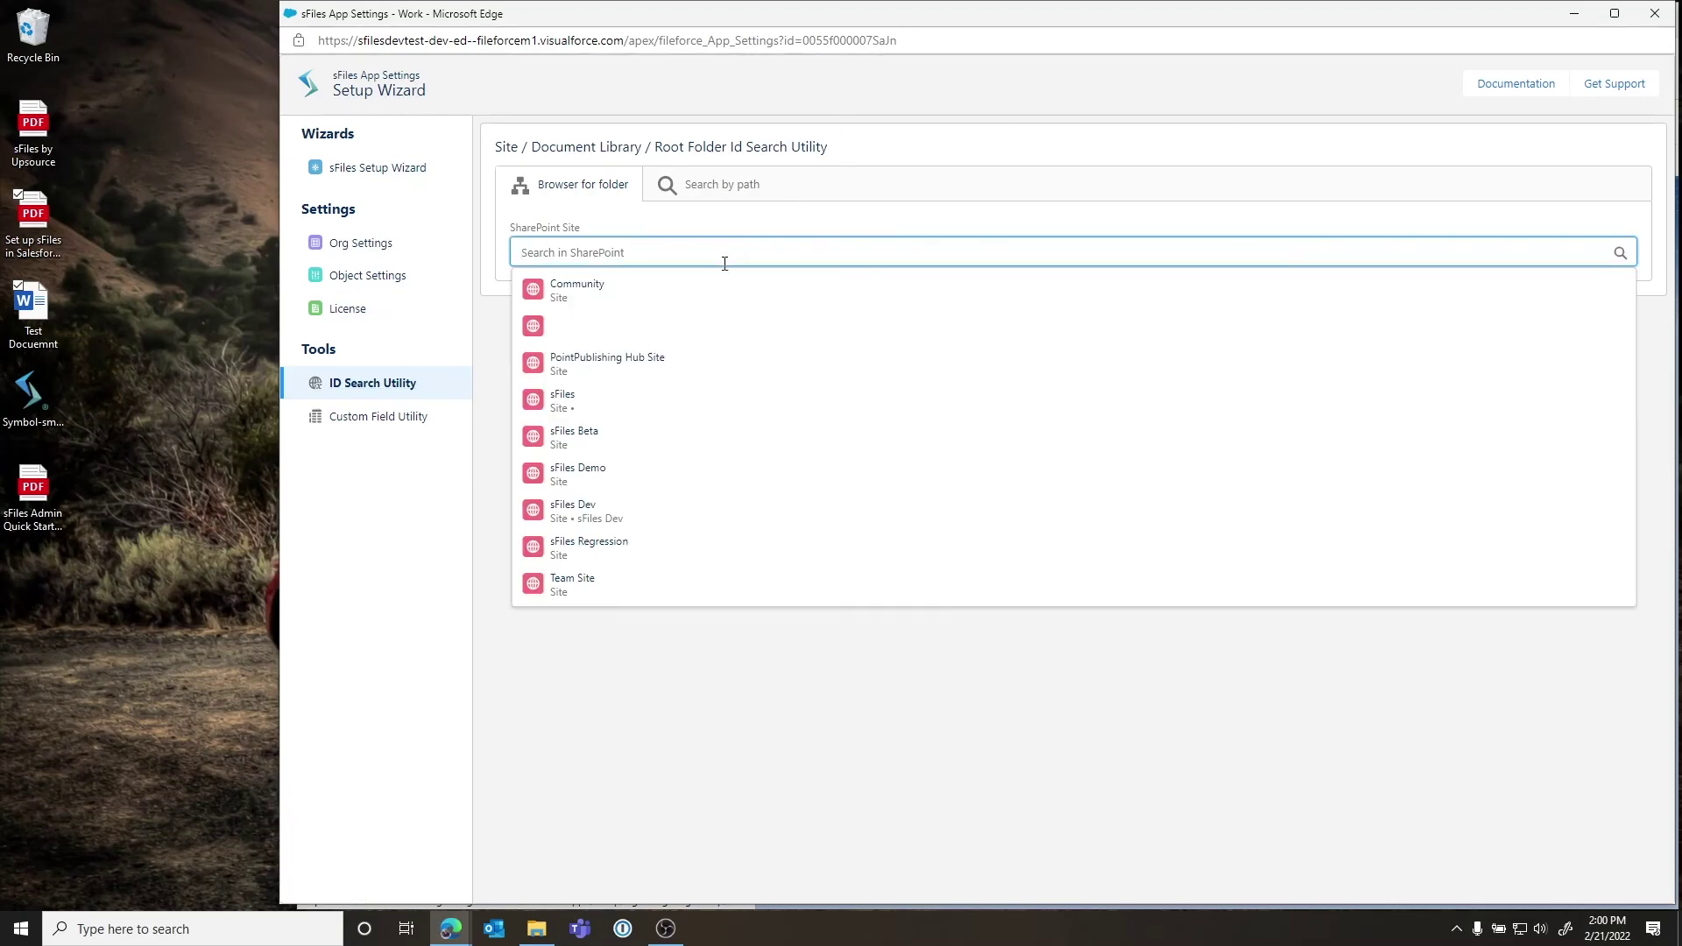
click(589, 472)
click(660, 401)
click(602, 441)
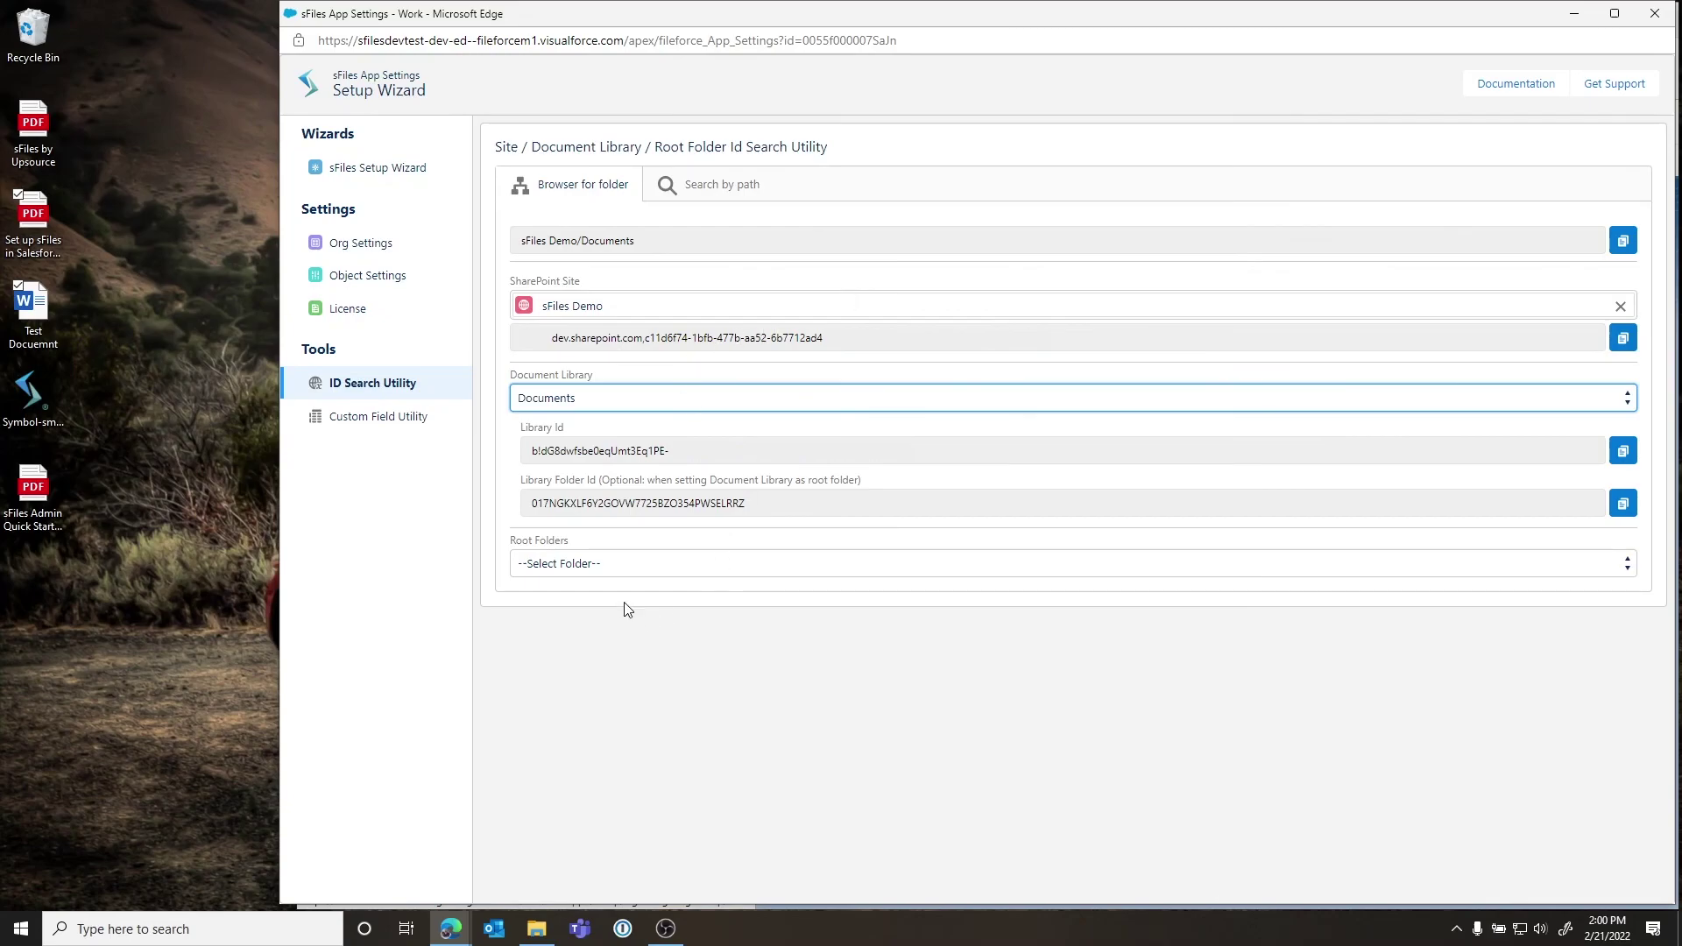
click(618, 565)
click(569, 606)
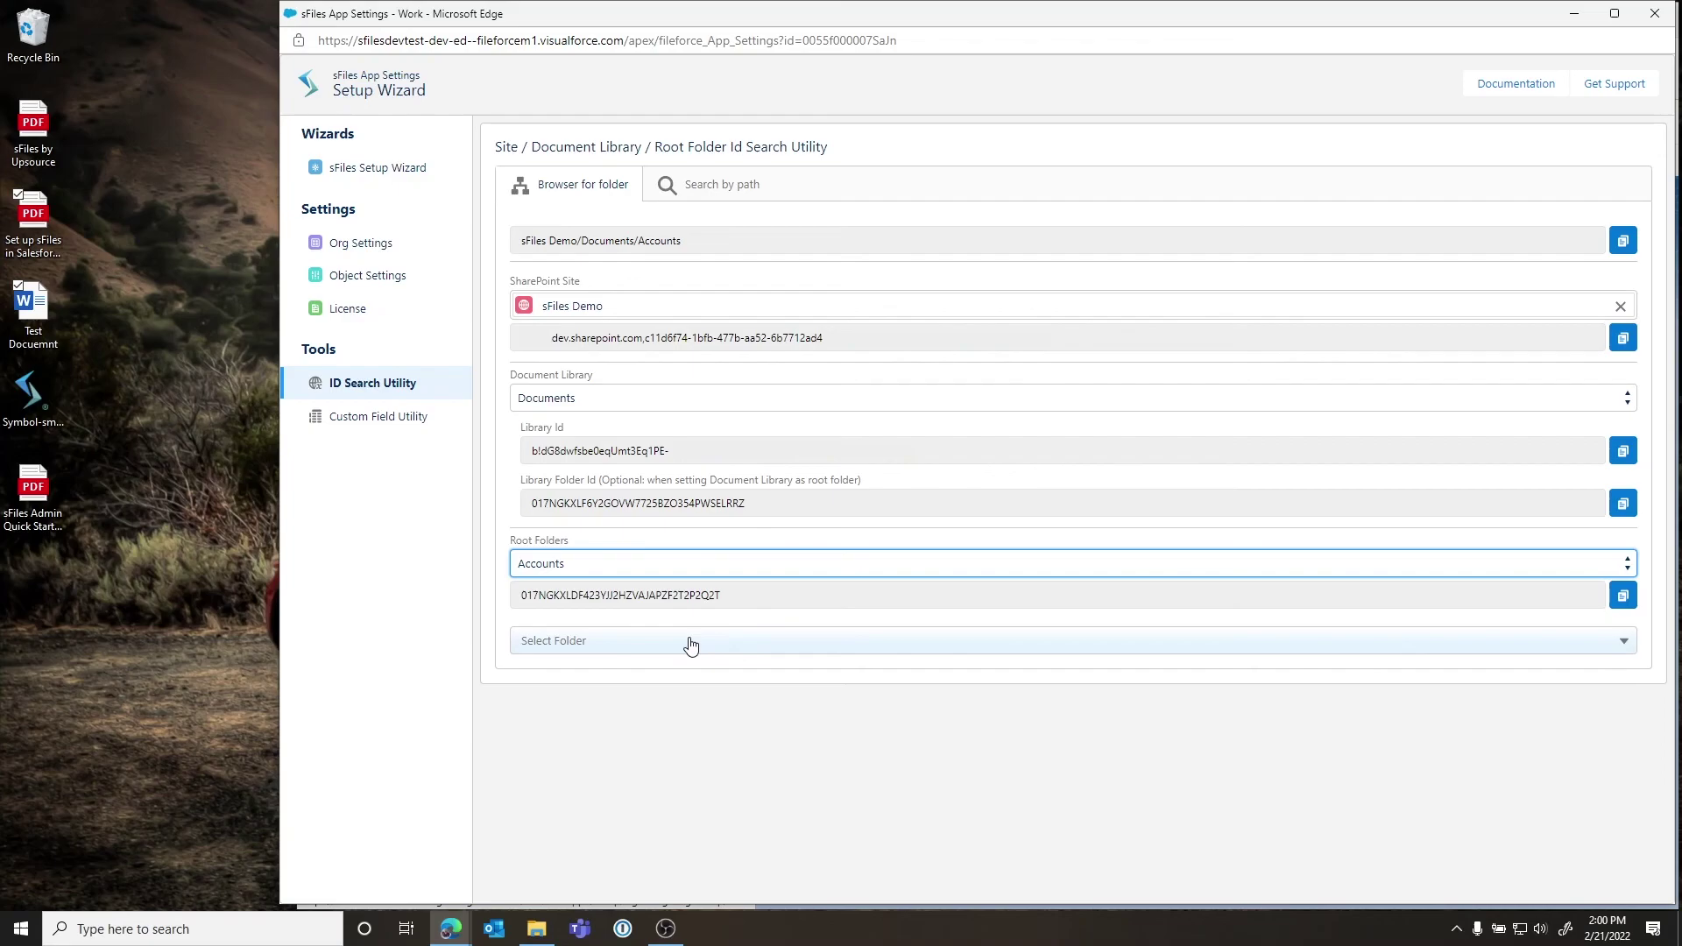
click(690, 641)
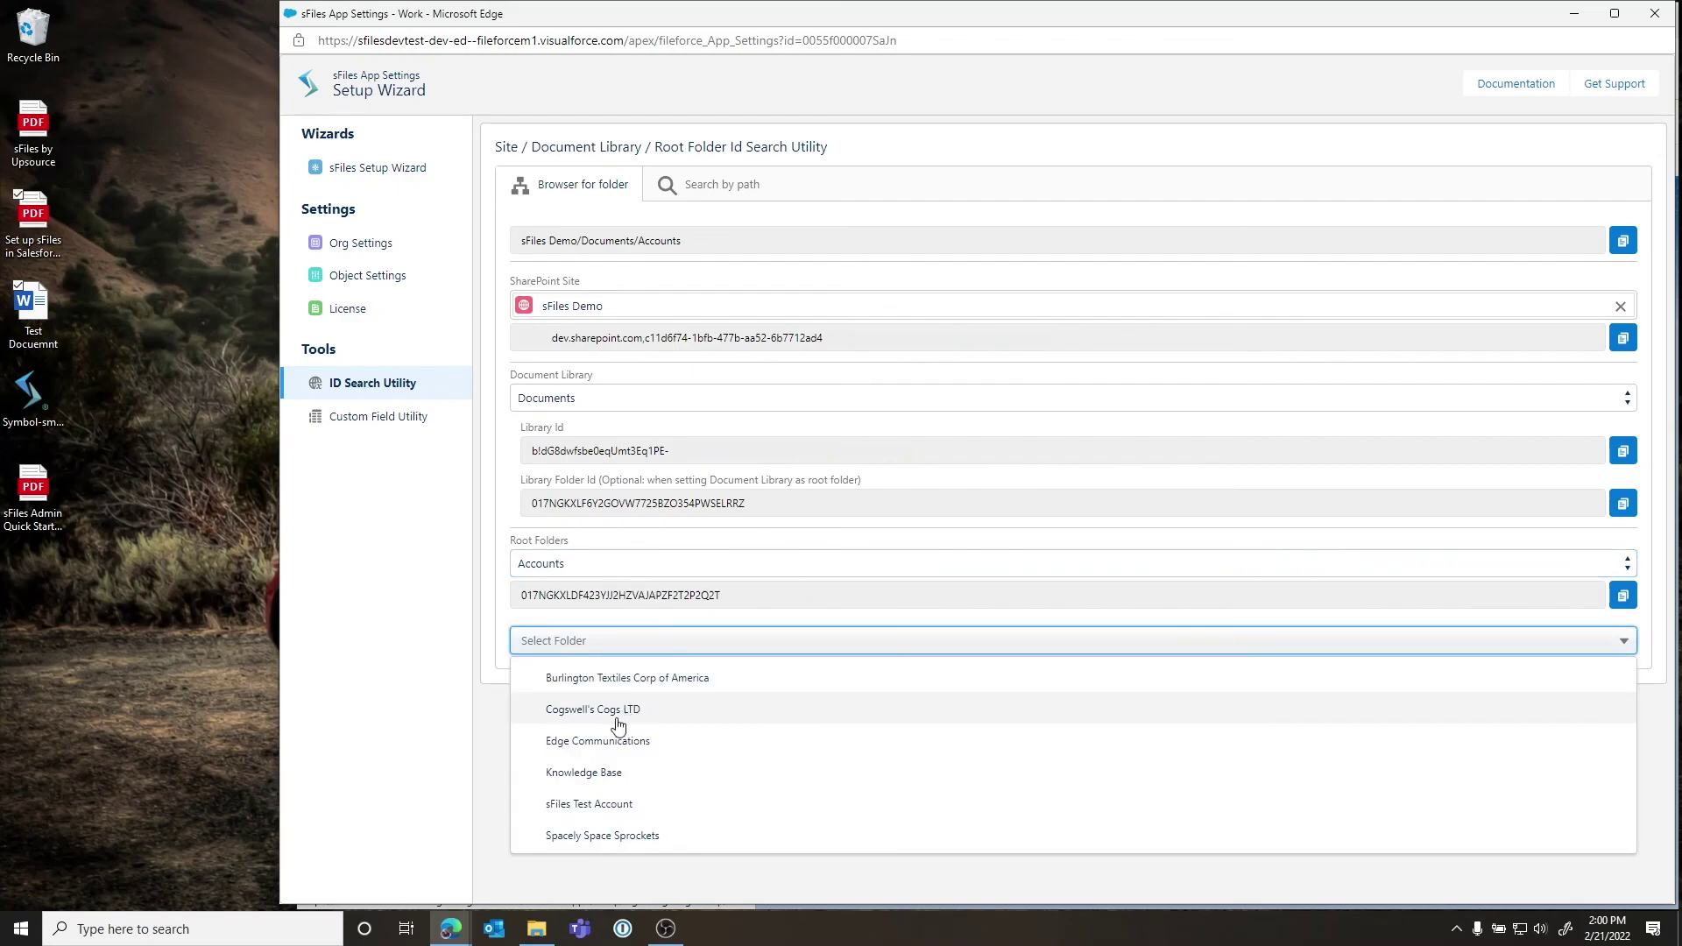
click(723, 708)
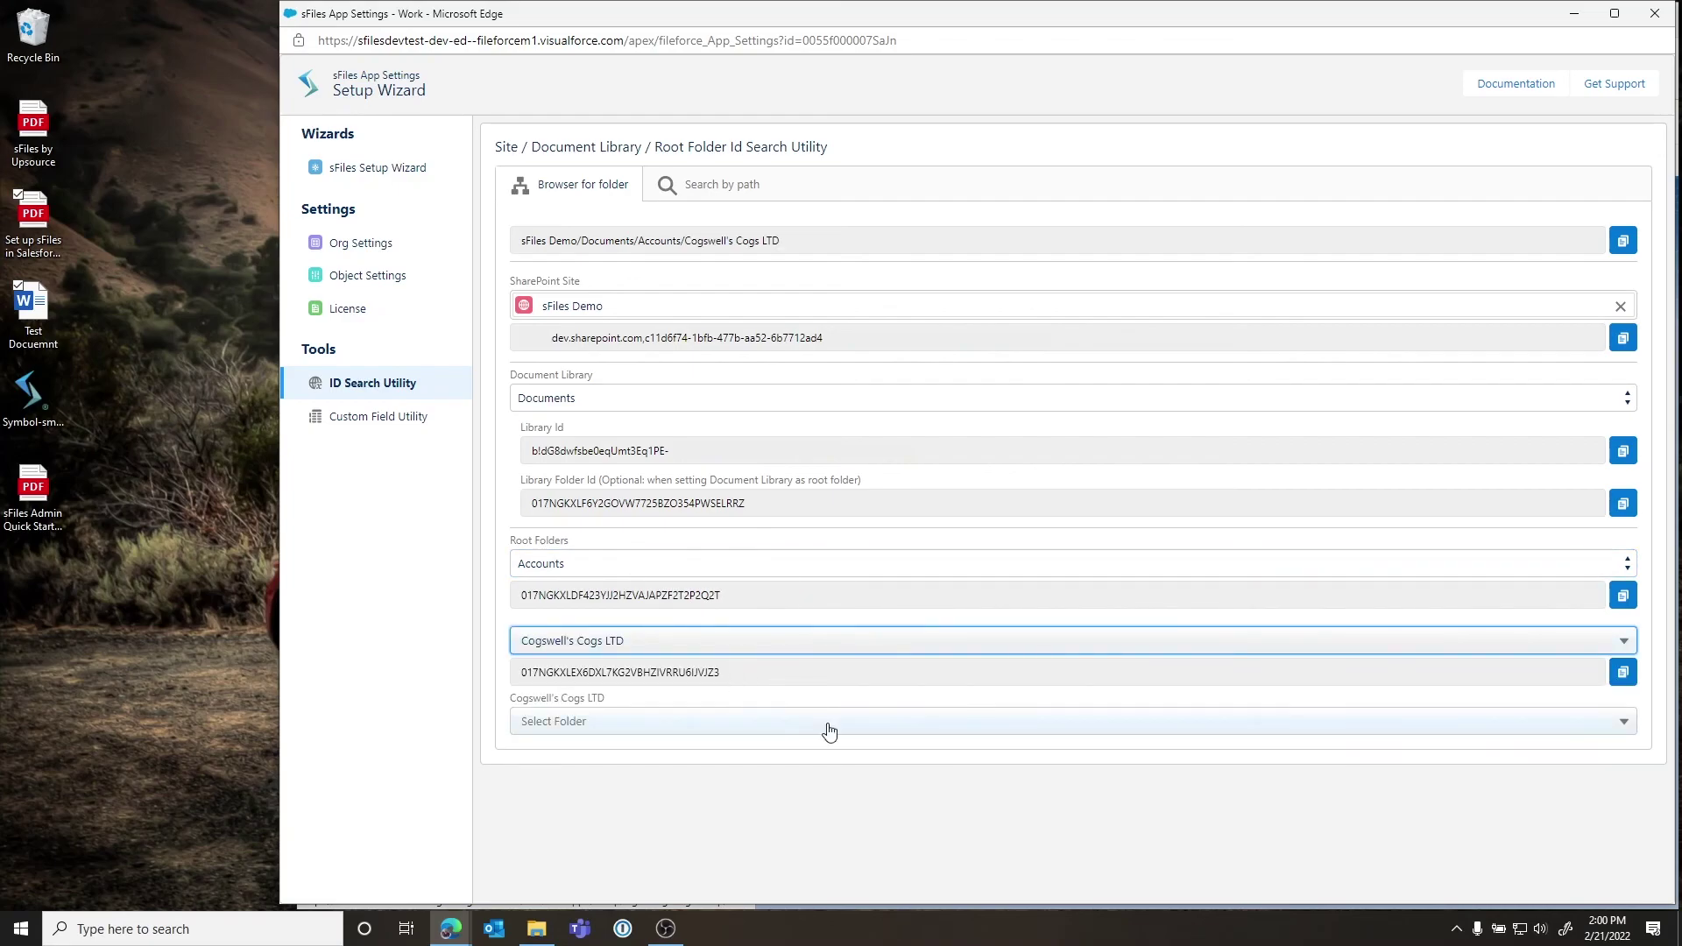